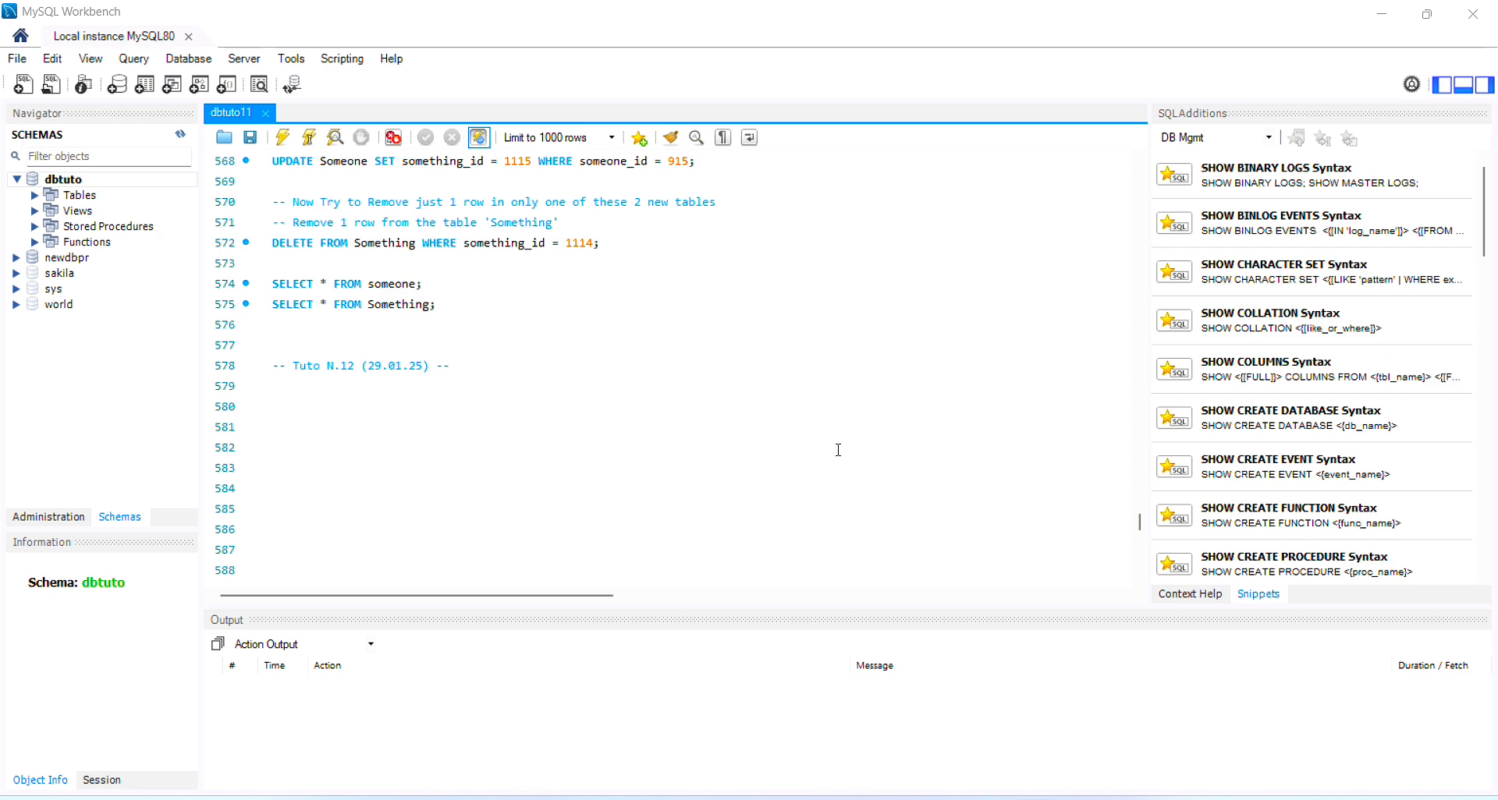
# Add the comment "-- Now Adding a Check Constraint example" on a new line below the Tuto N.12 heading
pyautogui.click(467, 372)
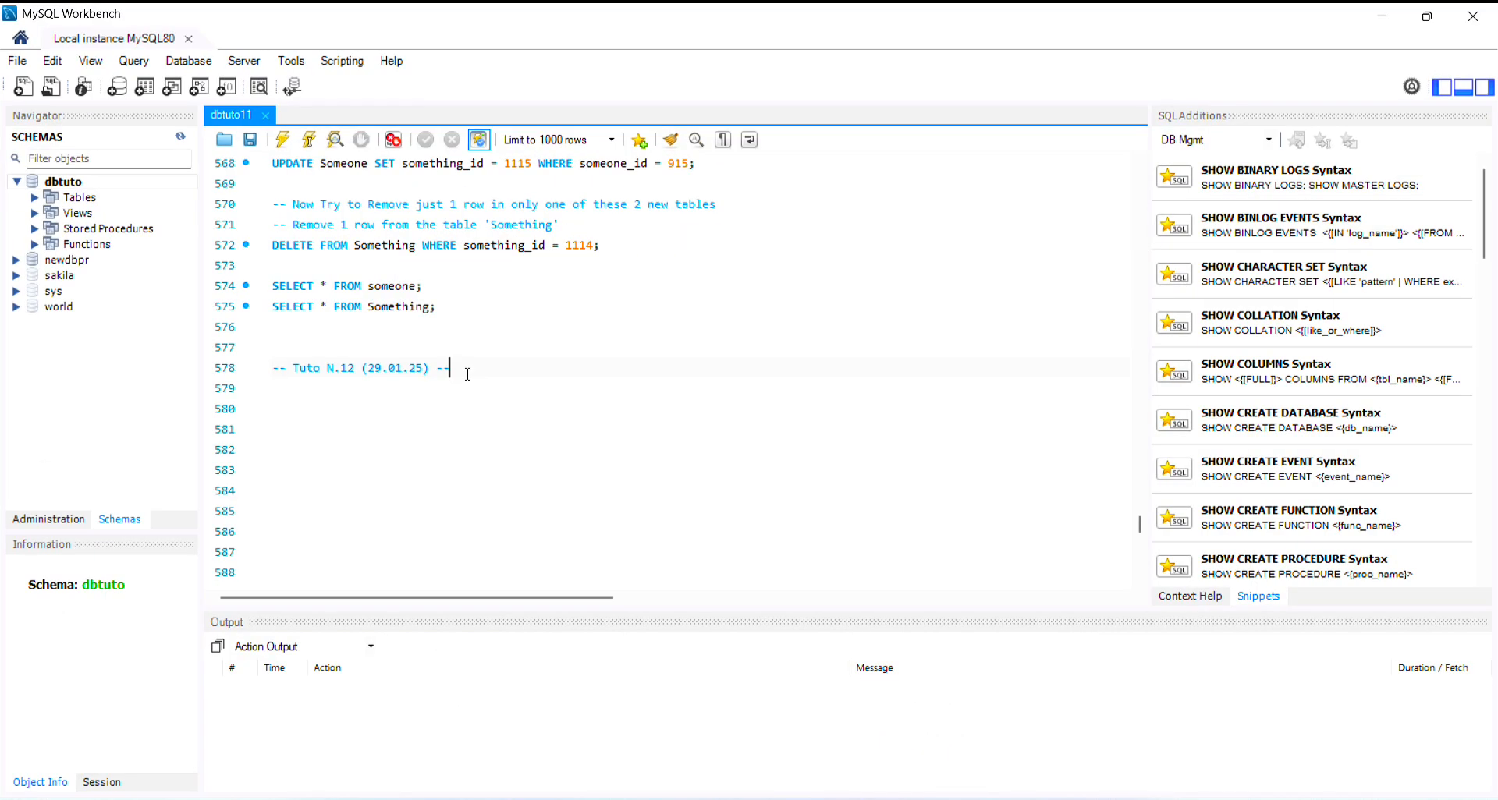
pyautogui.press('Return')
pyautogui.write('-- Now ')
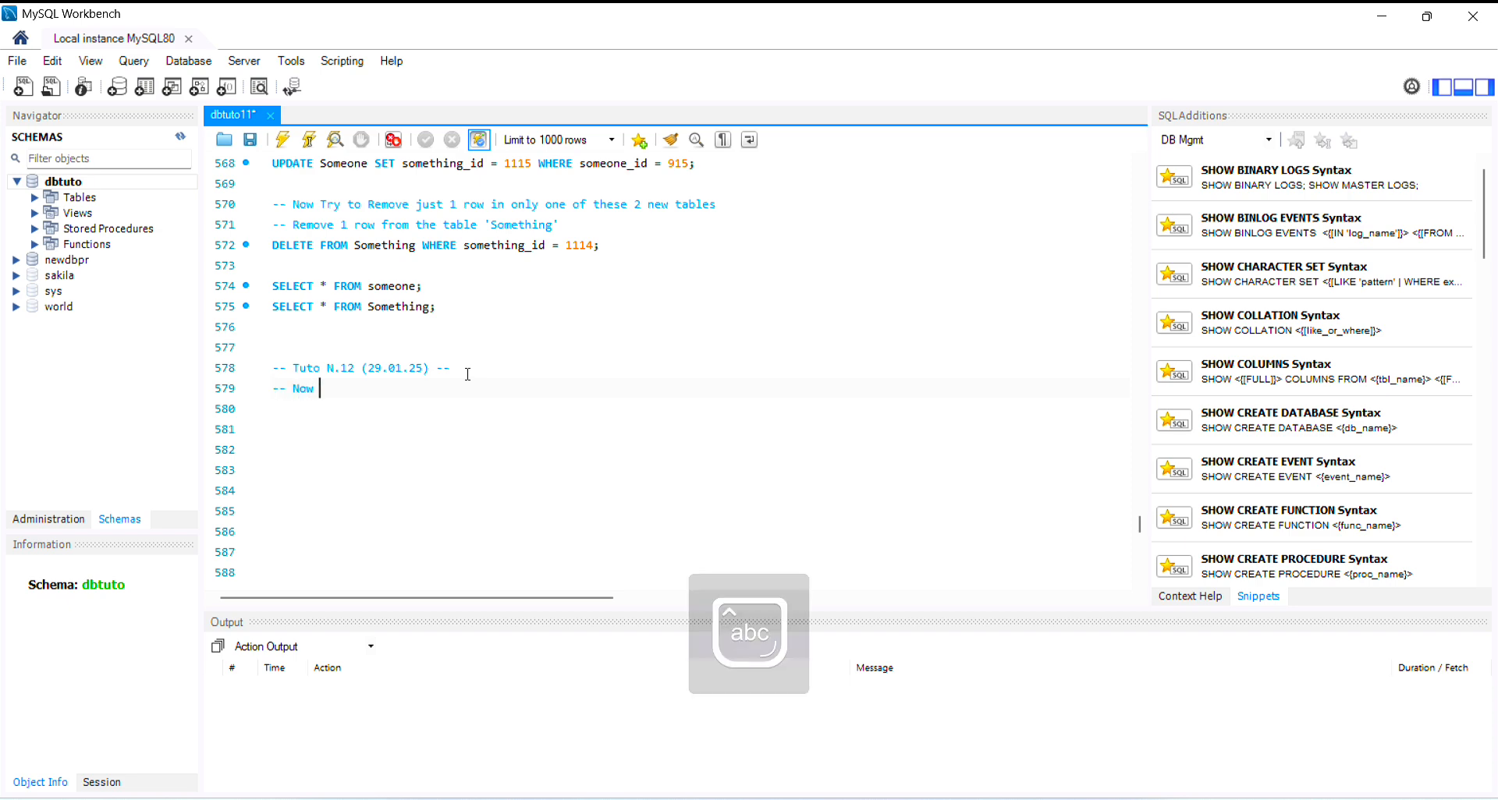
pyautogui.write('Adding a Check')
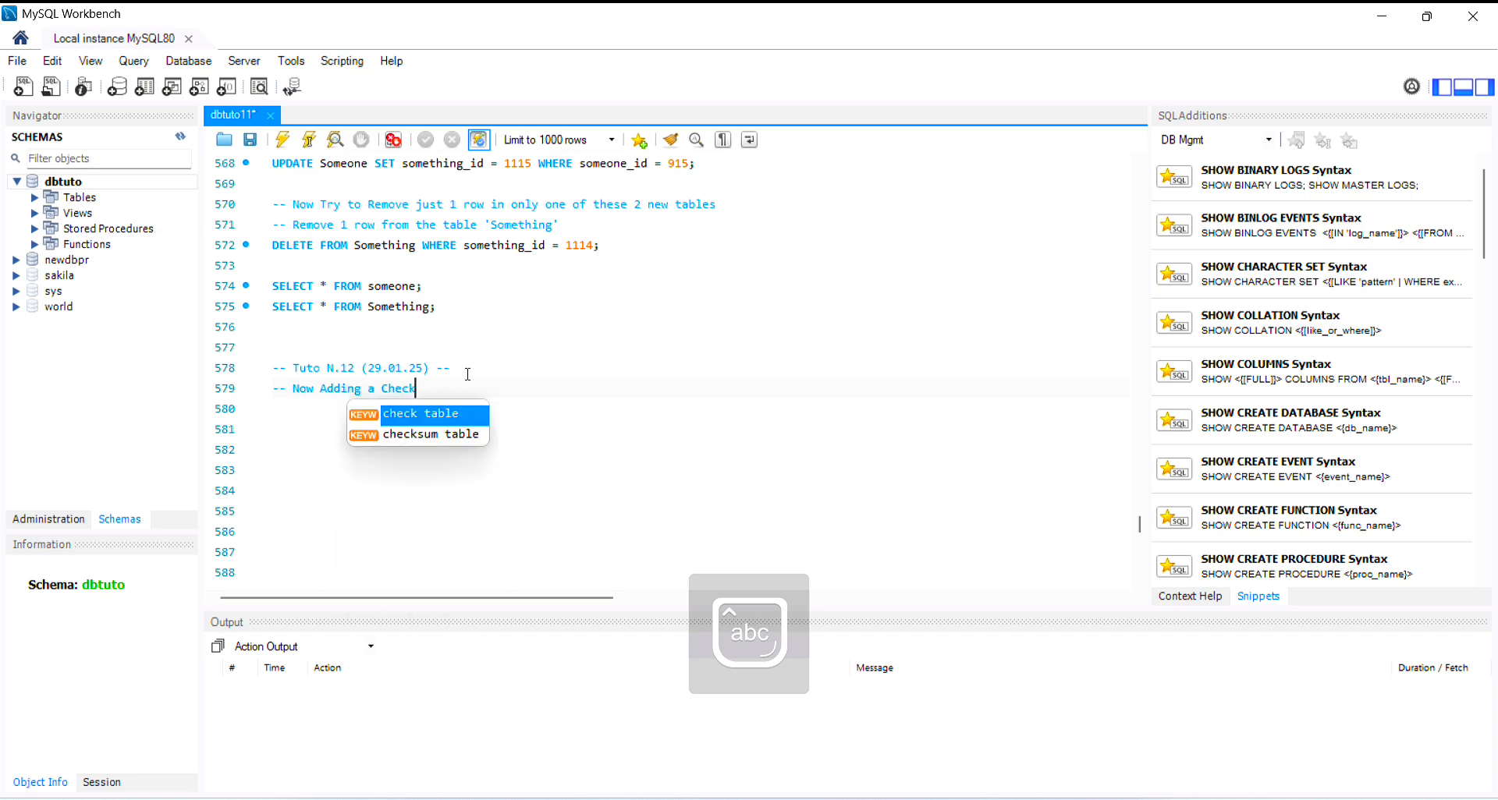
pyautogui.press('capslock')
pyautogui.write('CO')
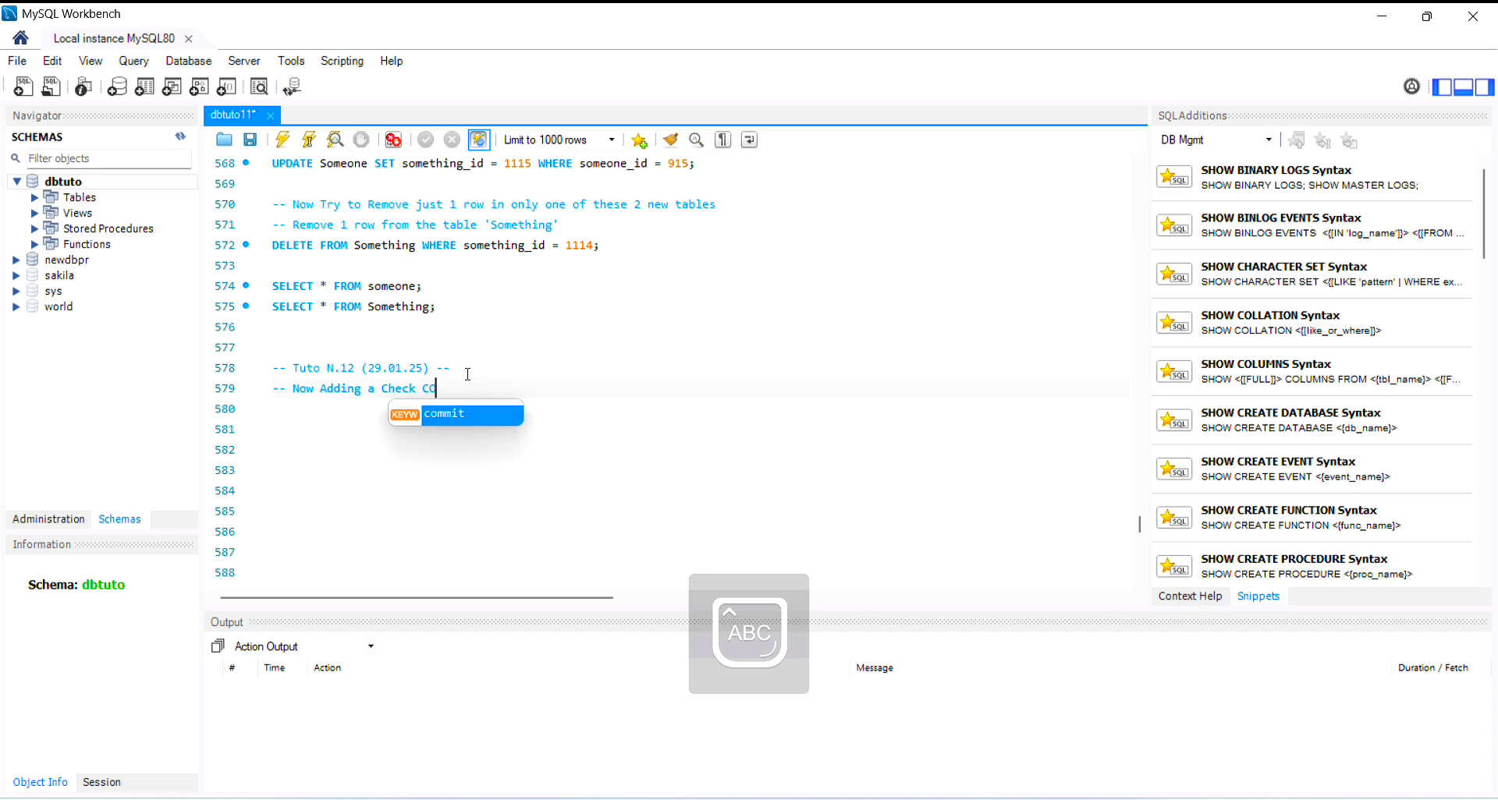
pyautogui.press('BackSpace')
pyautogui.press('capslock')
pyautogui.write('on')
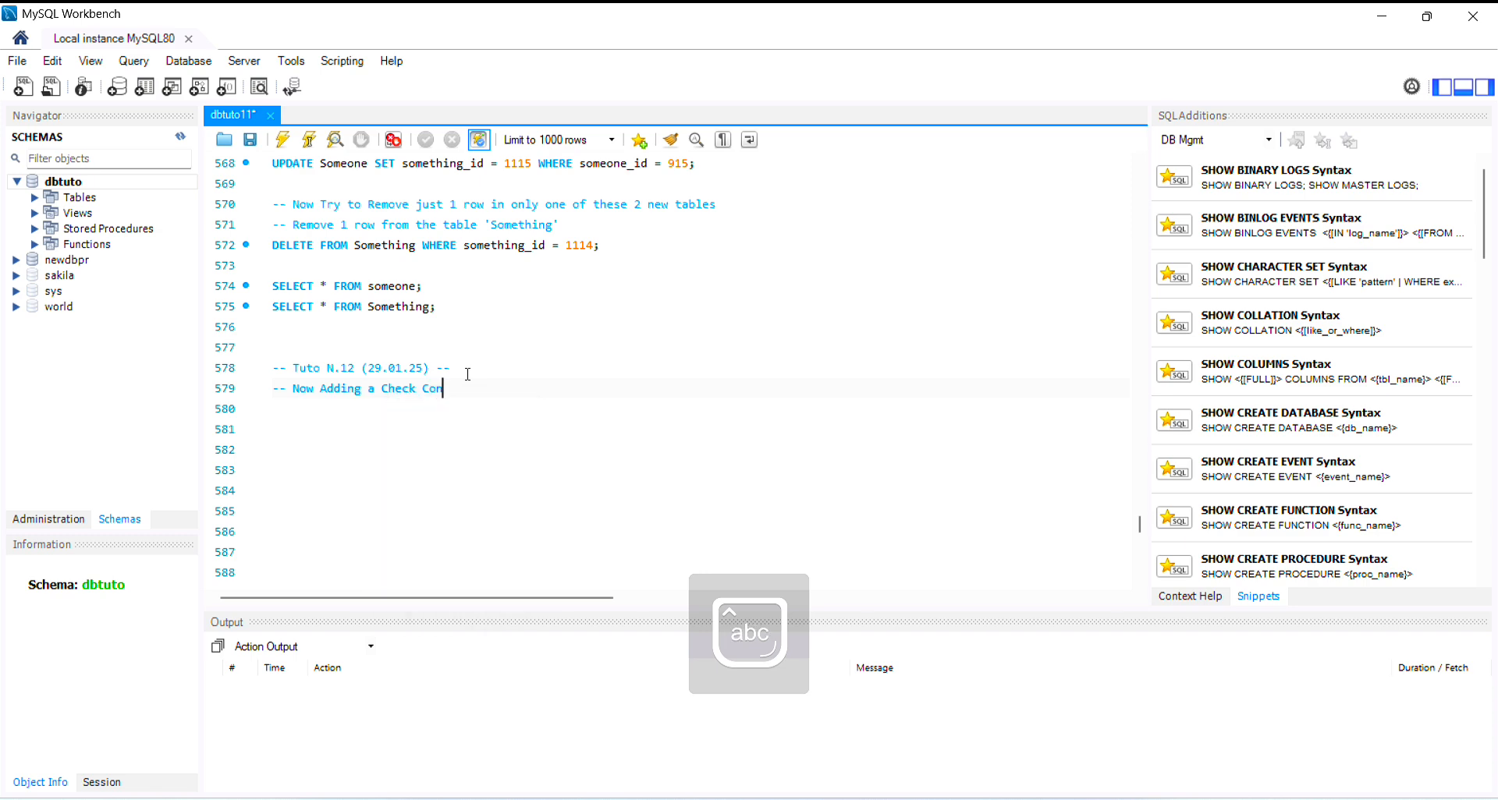
pyautogui.write('straint exa')
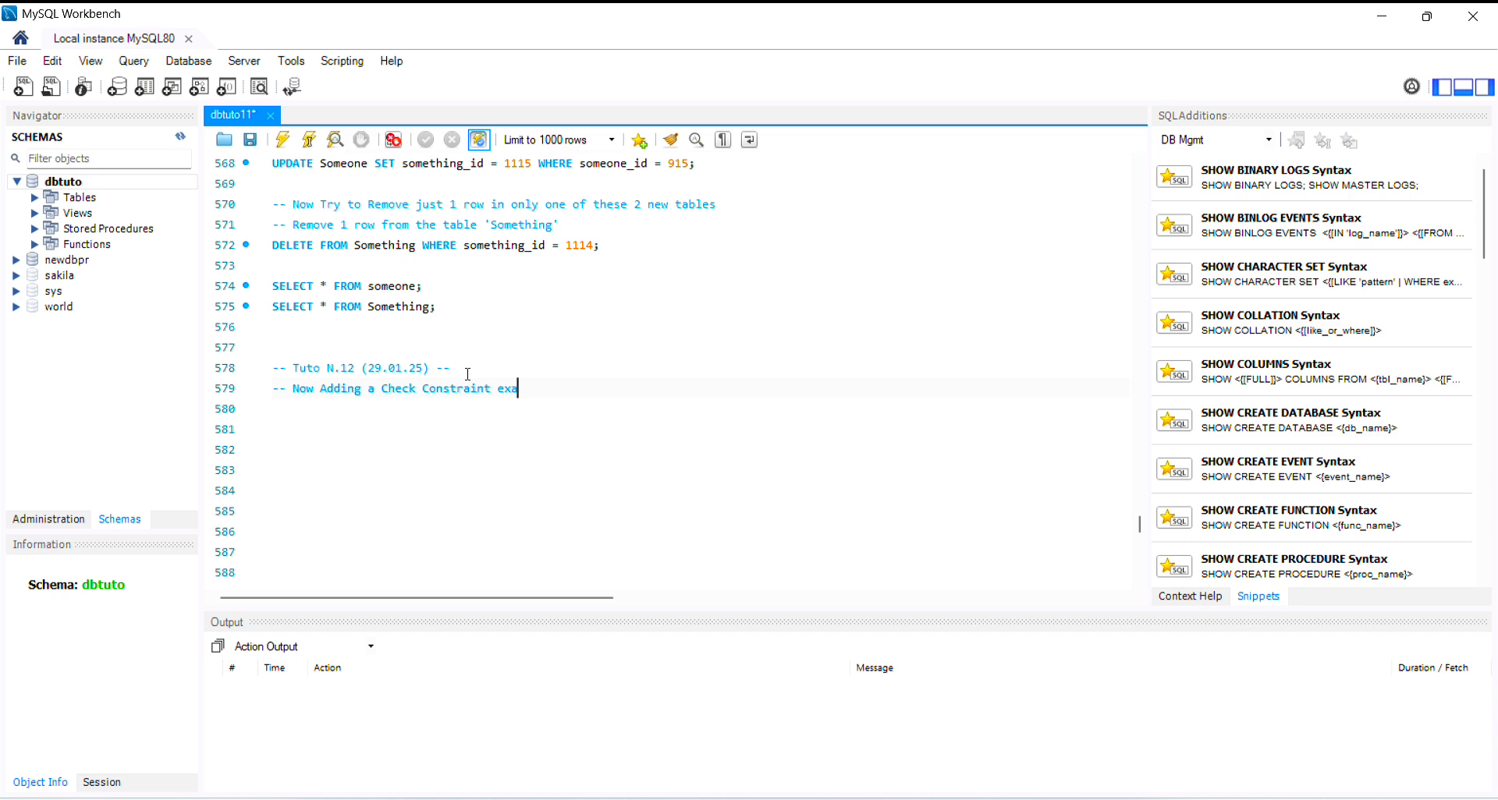
pyautogui.write('mple')
pyautogui.press('Return')
# Begin a CREATE TABLE statement for a table named addChkTable below the comment, with its column list opened
pyautogui.press('capslock')
pyautogui.write('CRE')
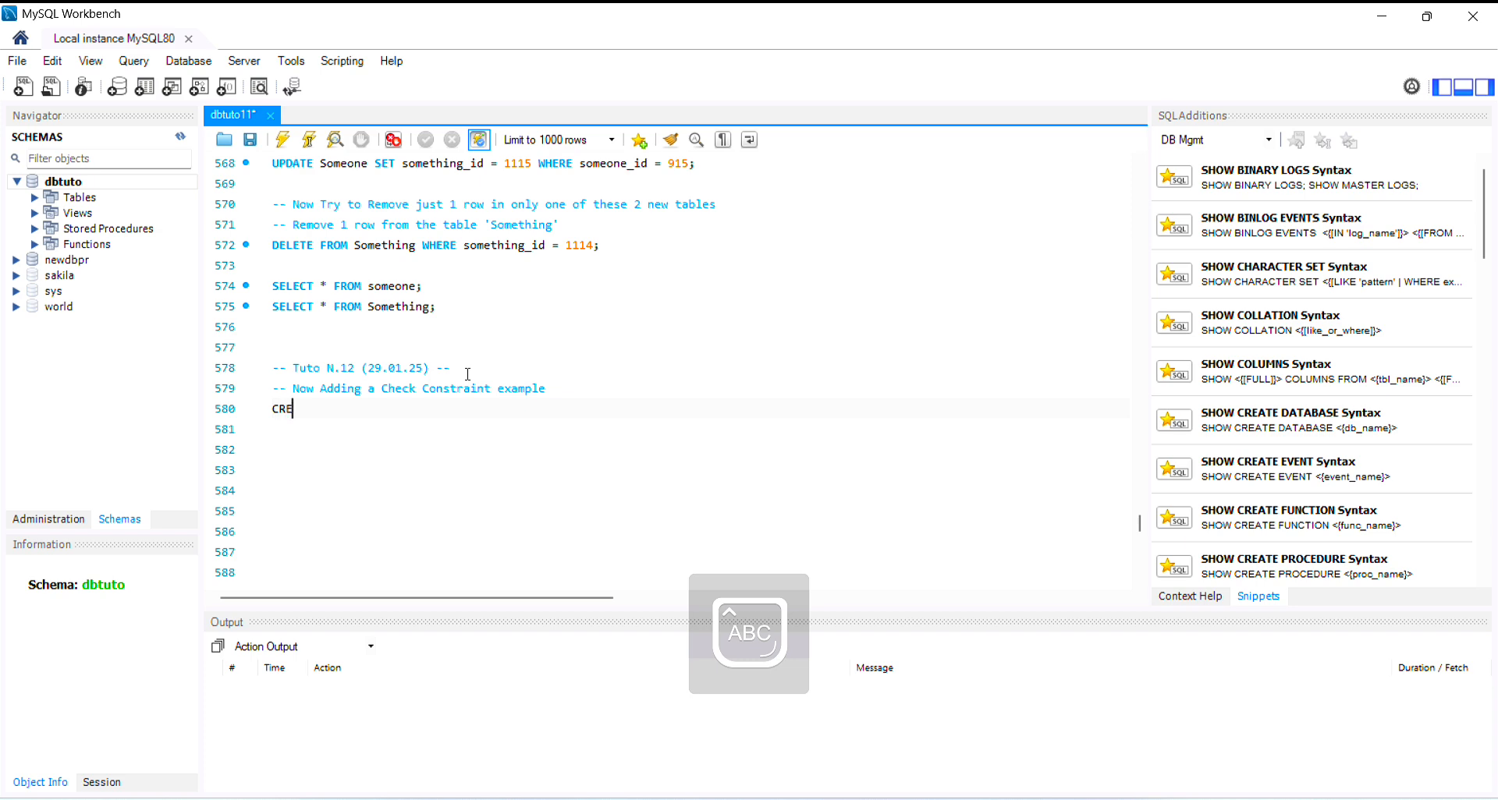
pyautogui.write('ATE T')
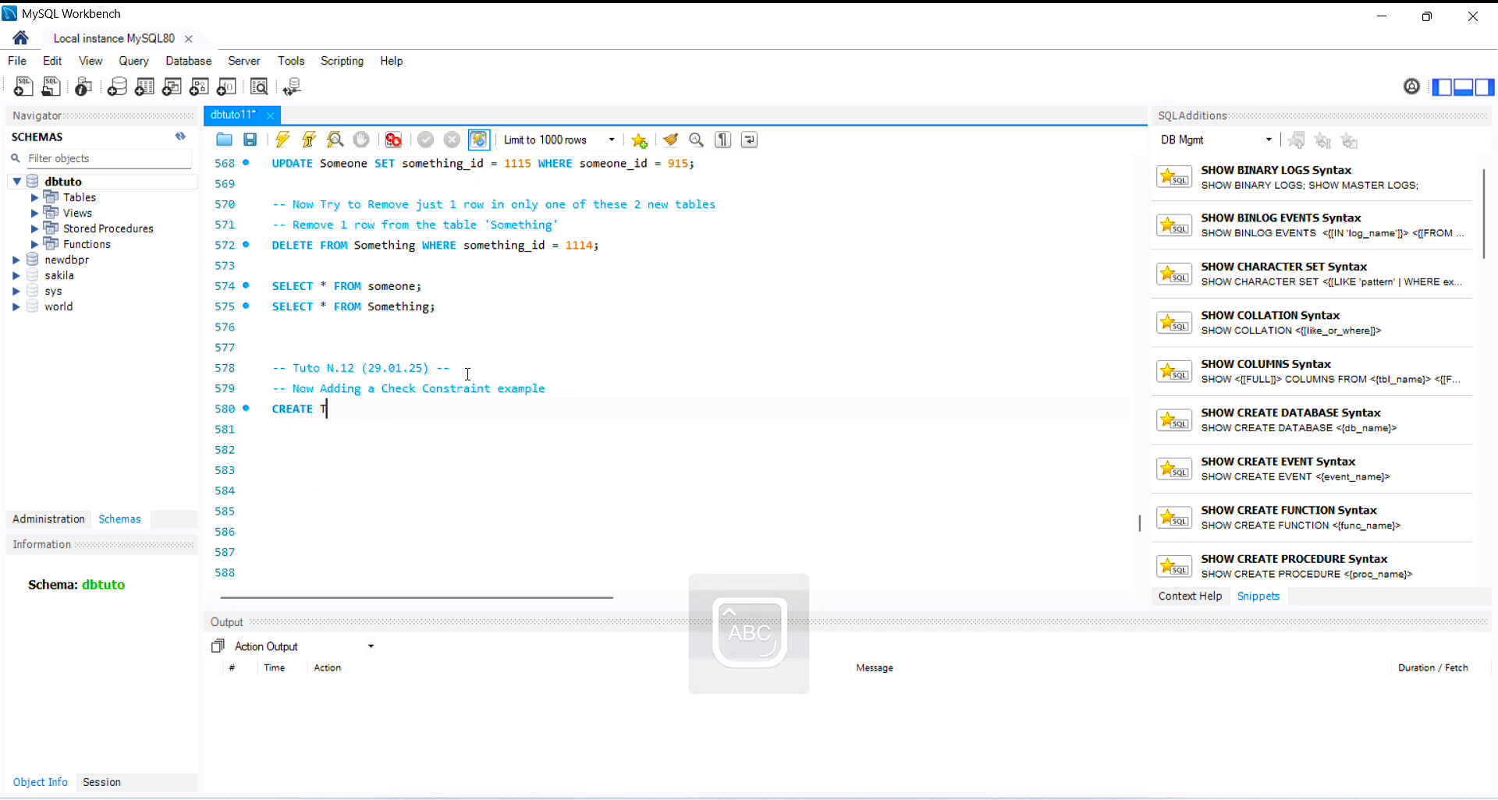
pyautogui.write('ABLE')
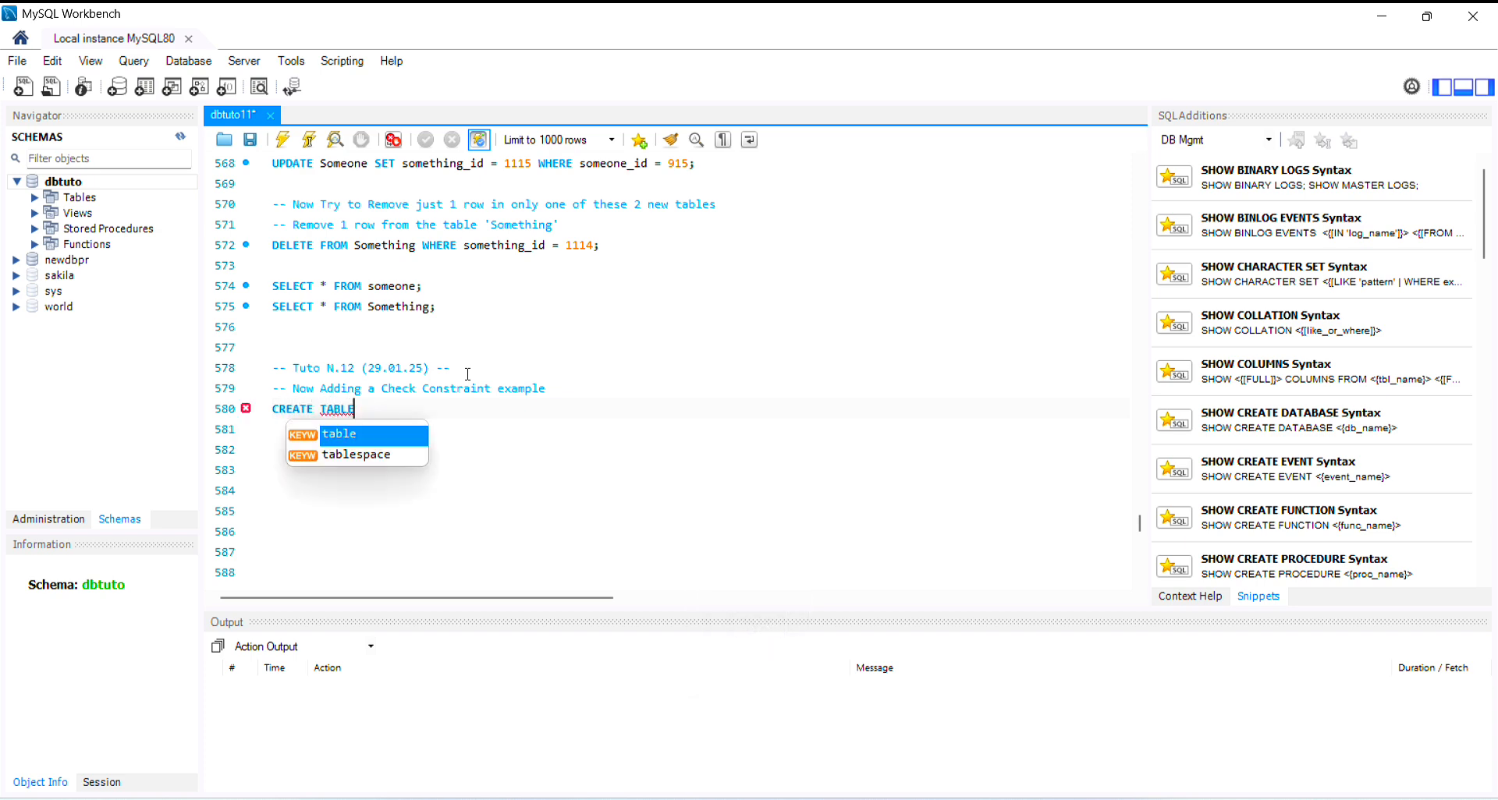
pyautogui.press('capslock')
pyautogui.write('addChk')
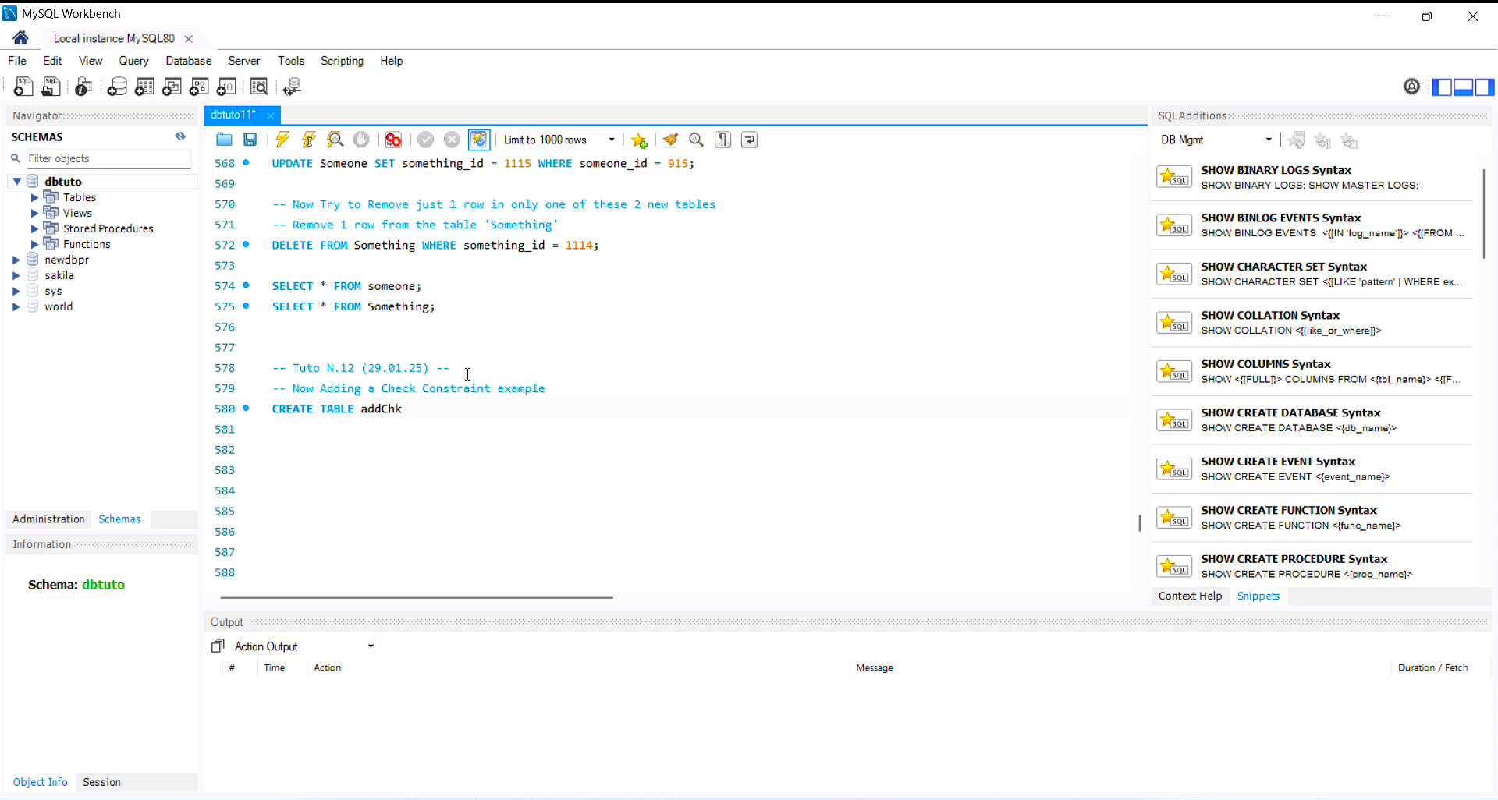
pyautogui.press('capslock')
pyautogui.write('Tabl')
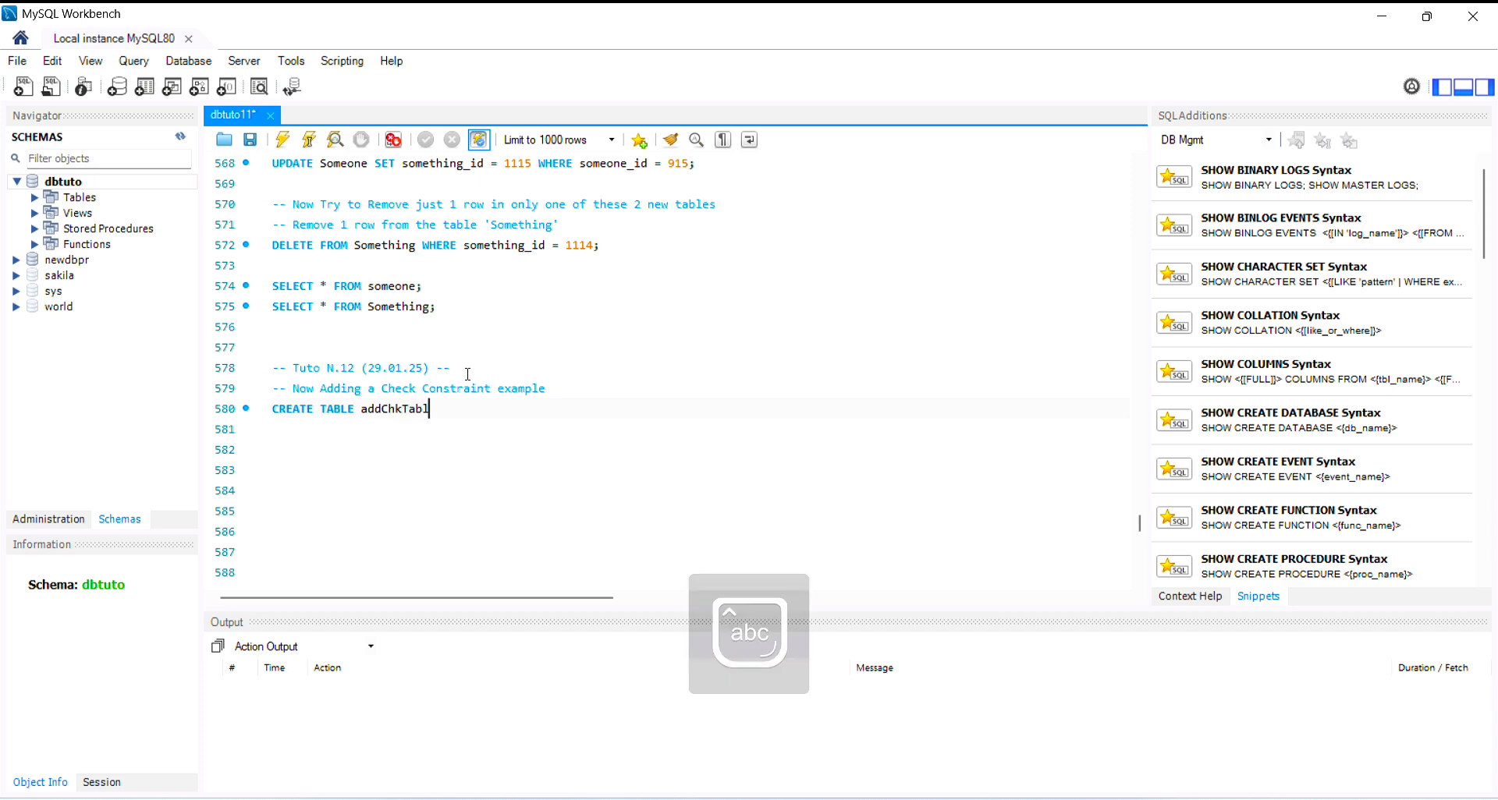
pyautogui.write('e(')
pyautogui.press('Return')
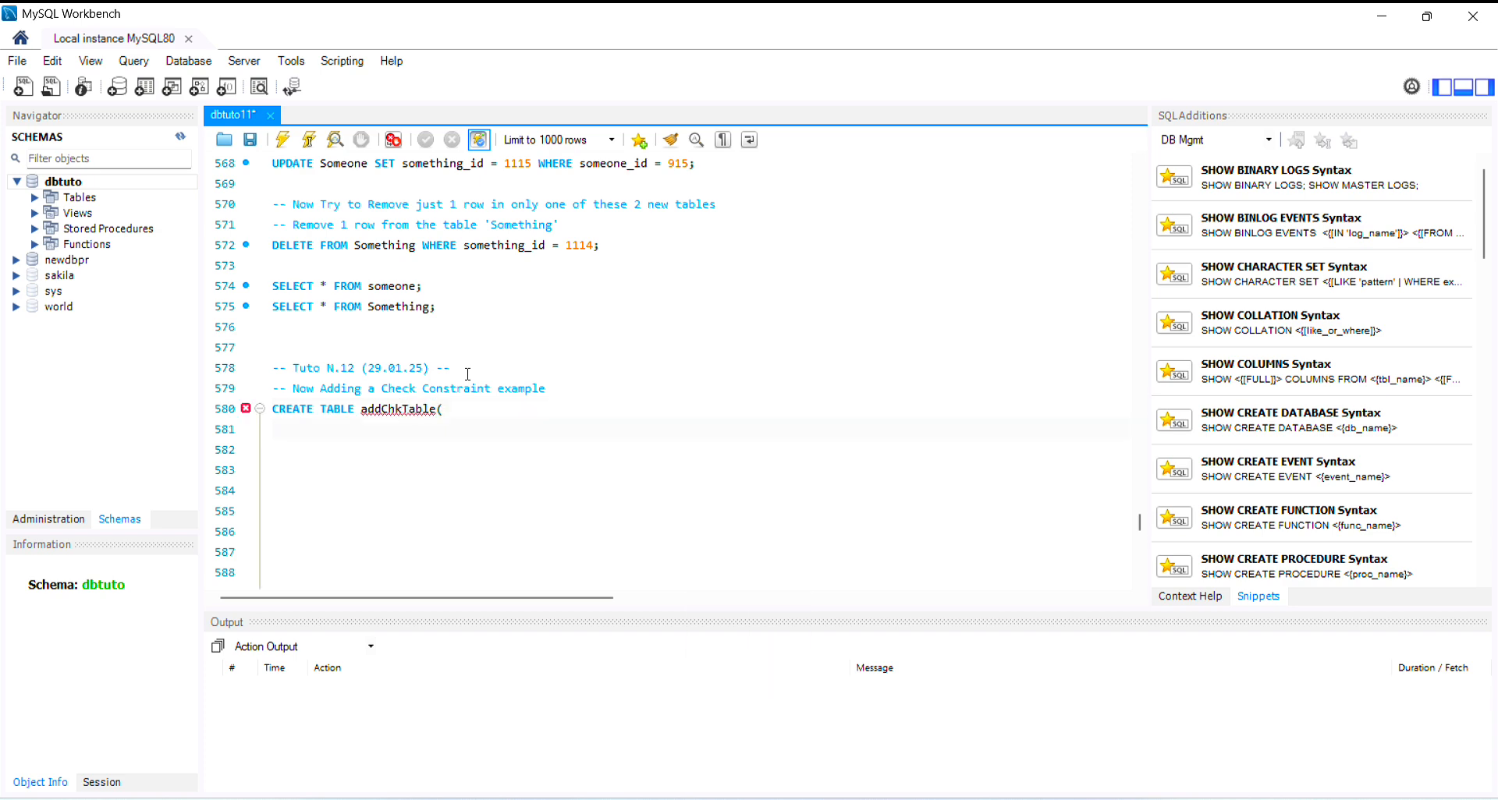
# Define the first column of addChkTable as addchk_id INT UNIQUE PRIMARY KEY
pyautogui.write('addchk')
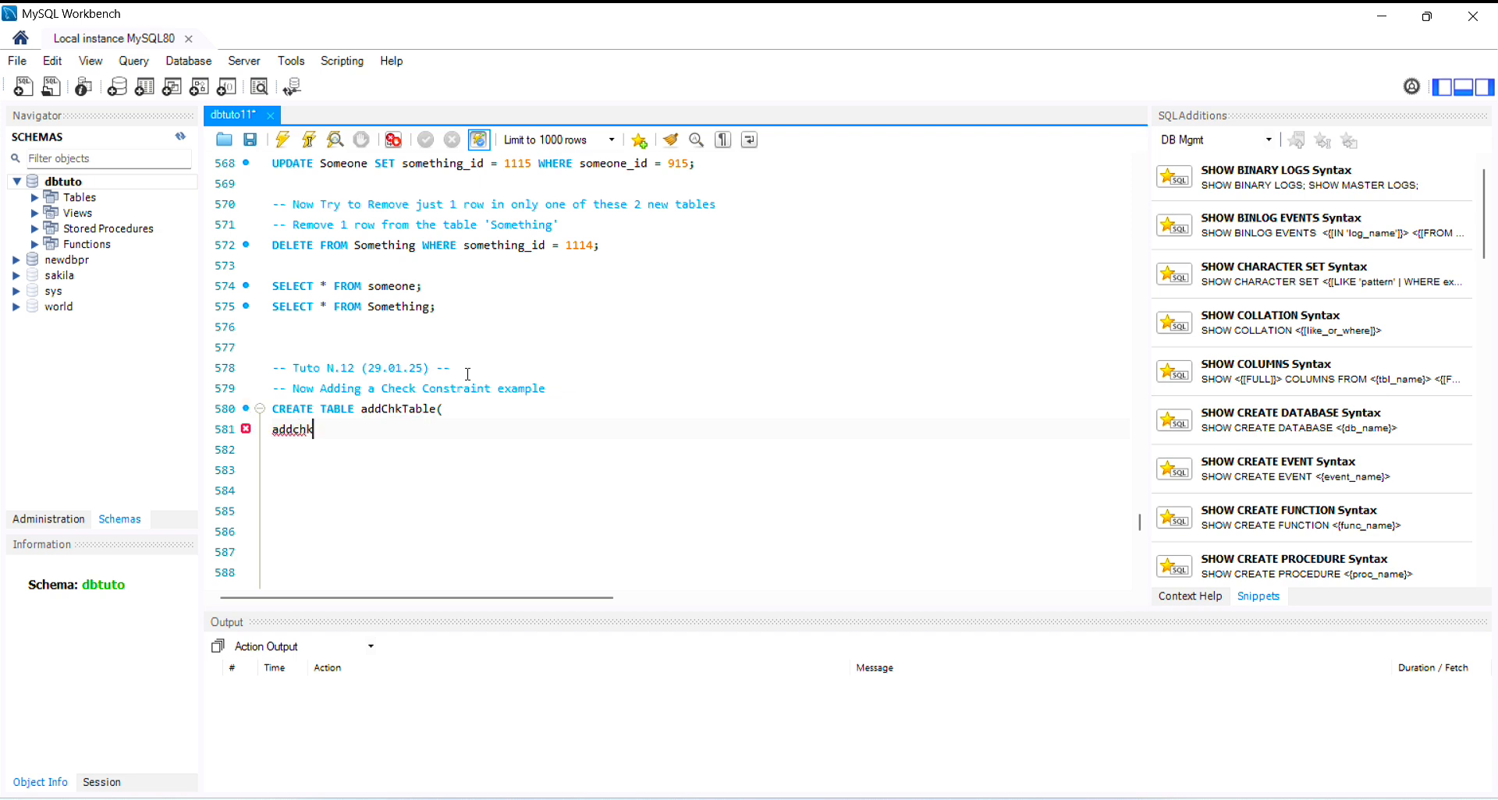
pyautogui.write('_id')
pyautogui.press('capslock')
pyautogui.write('IN')
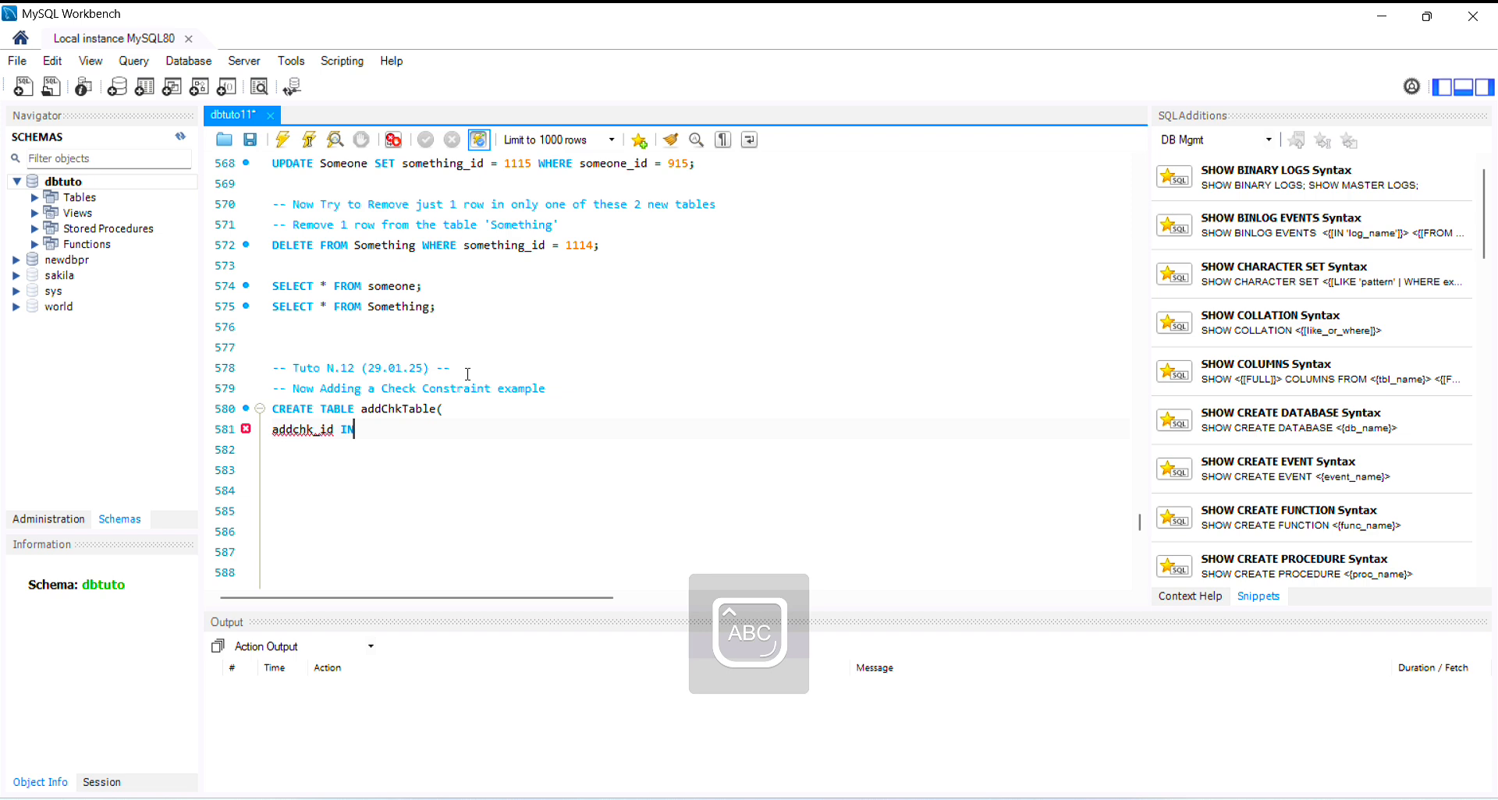
pyautogui.write('T UNIQUE PRO')
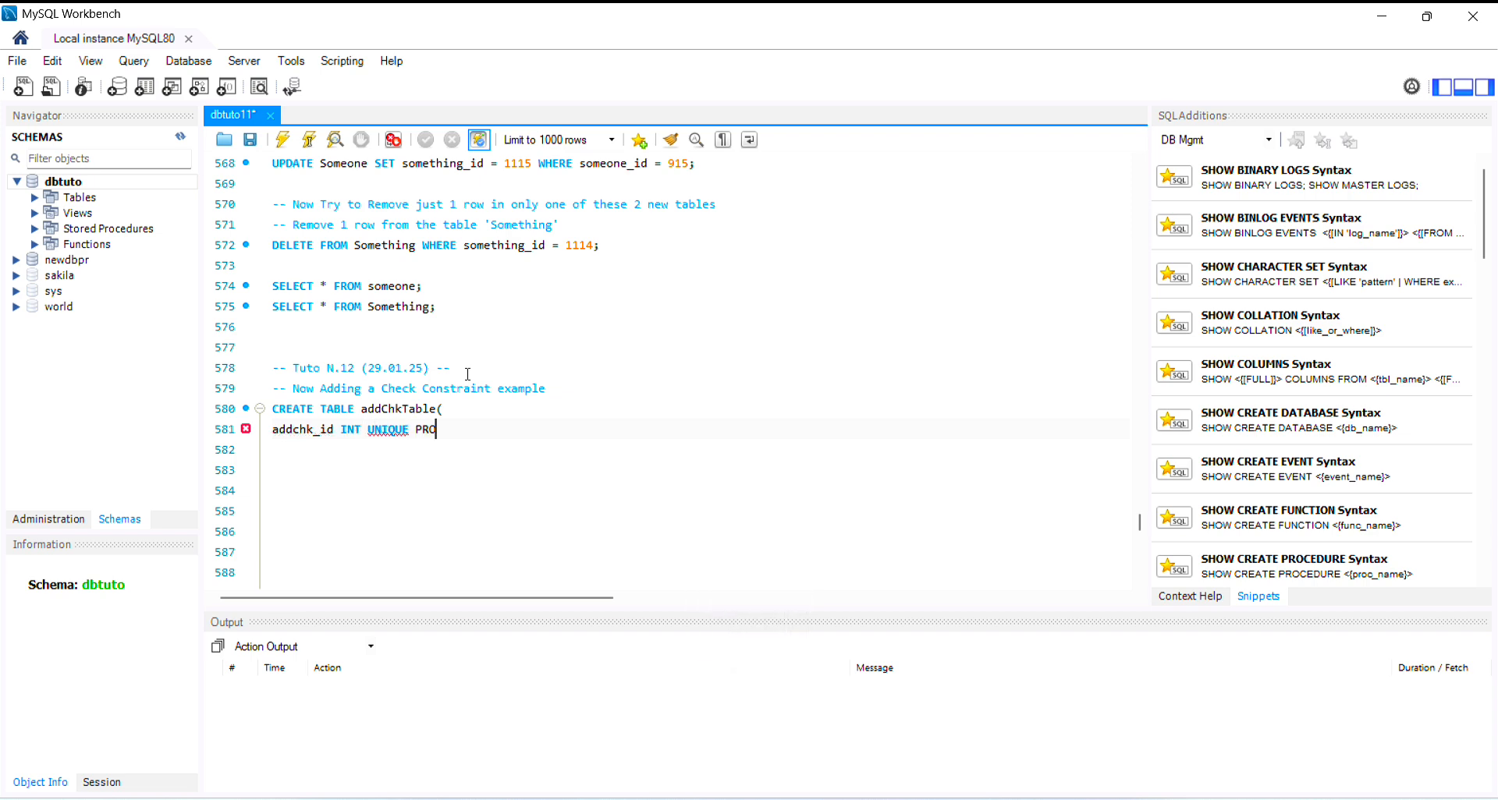
pyautogui.press('BackSpace')
pyautogui.write('IMARY KEY,')
pyautogui.press('Return')
# Add the column addchk_name VARCHAR(50) to the addChkTable definition
pyautogui.write('addchk_name')
pyautogui.press('capslock')
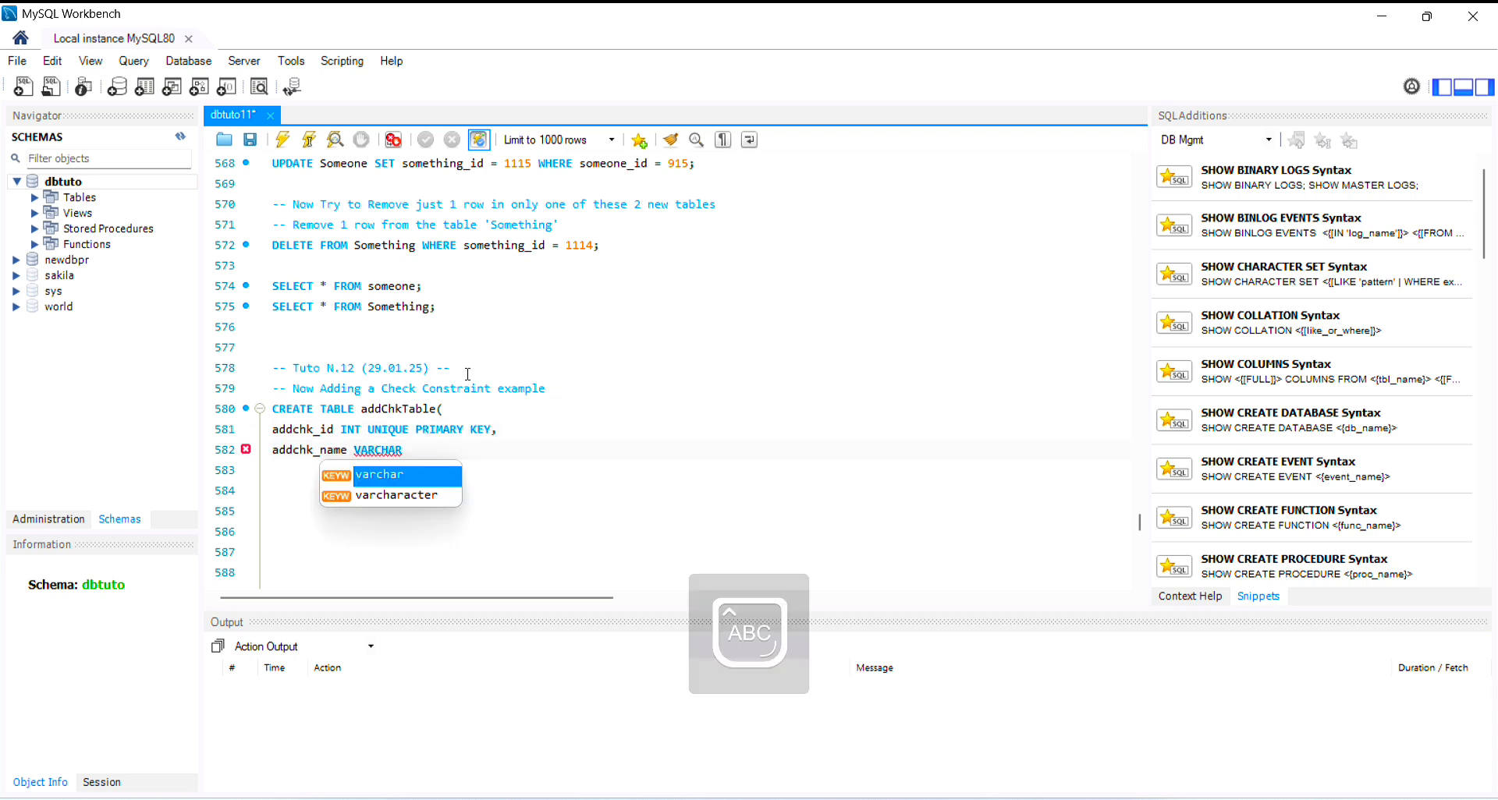
pyautogui.write('VARCHAR(50')
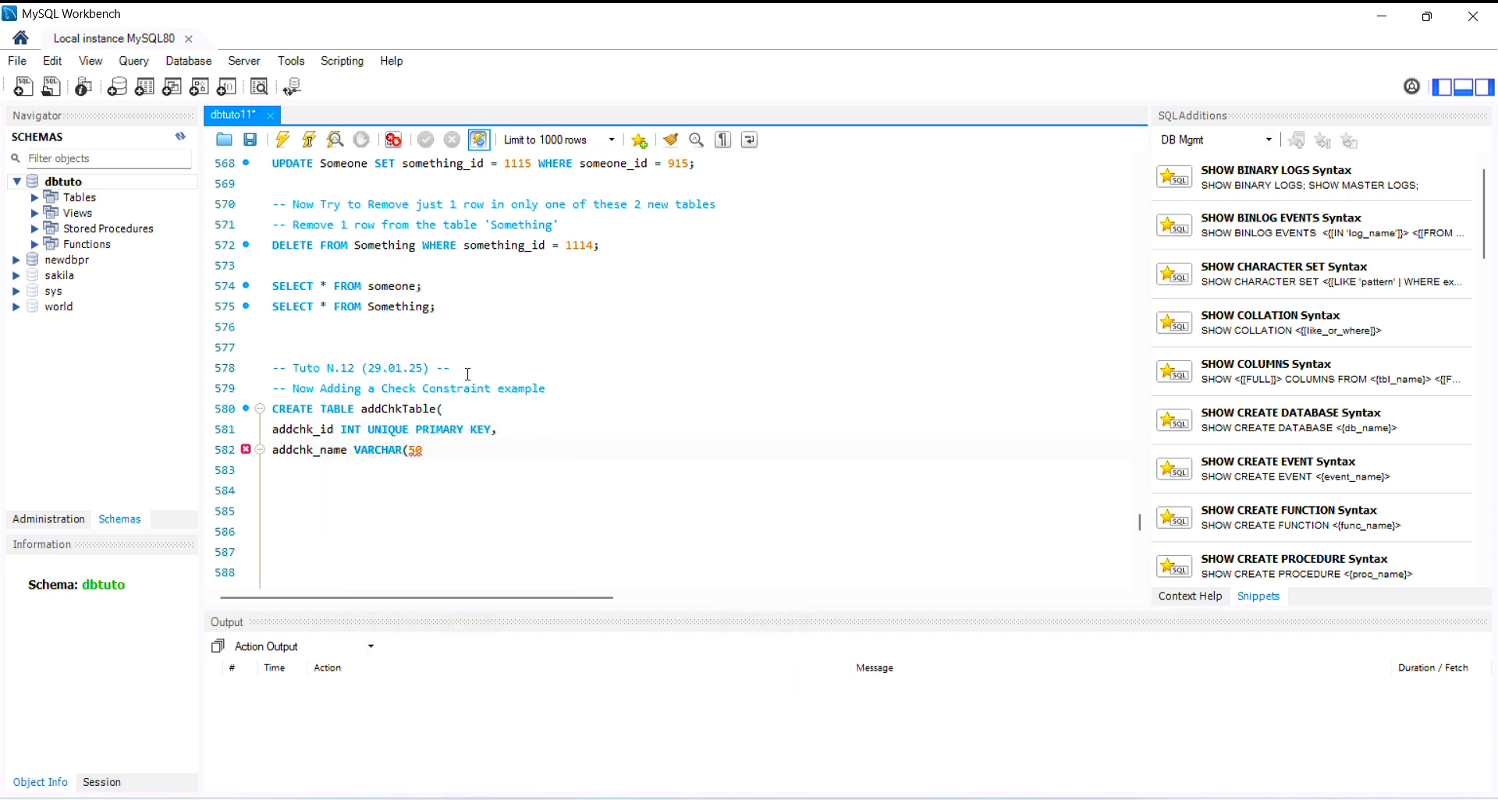
pyautogui.write('),')
pyautogui.press('Return')
# Add the column addchk_hrly_pay INT to the addChkTable definition
pyautogui.press('capslock')
pyautogui.write('add')
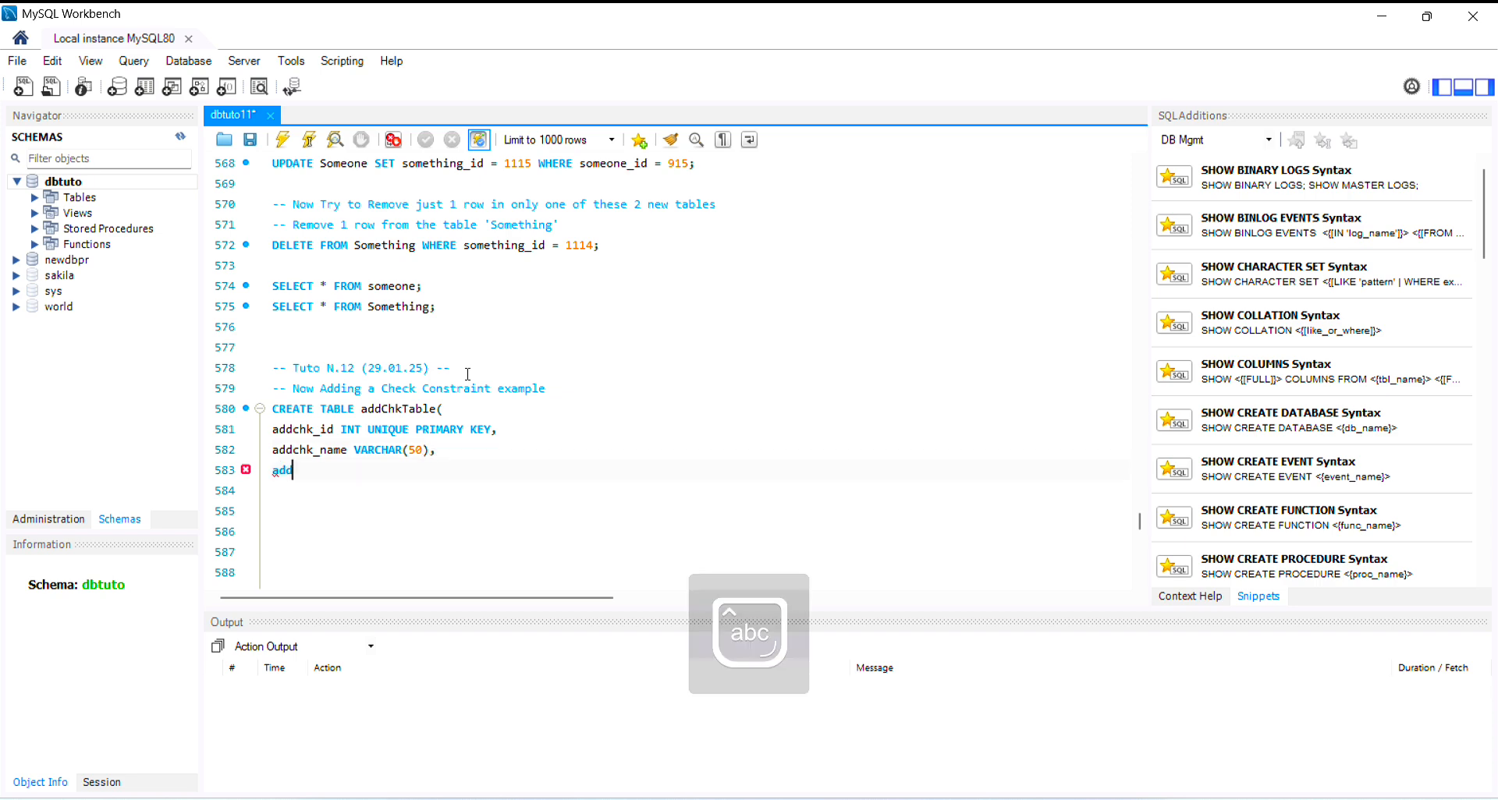
pyautogui.write('ch')
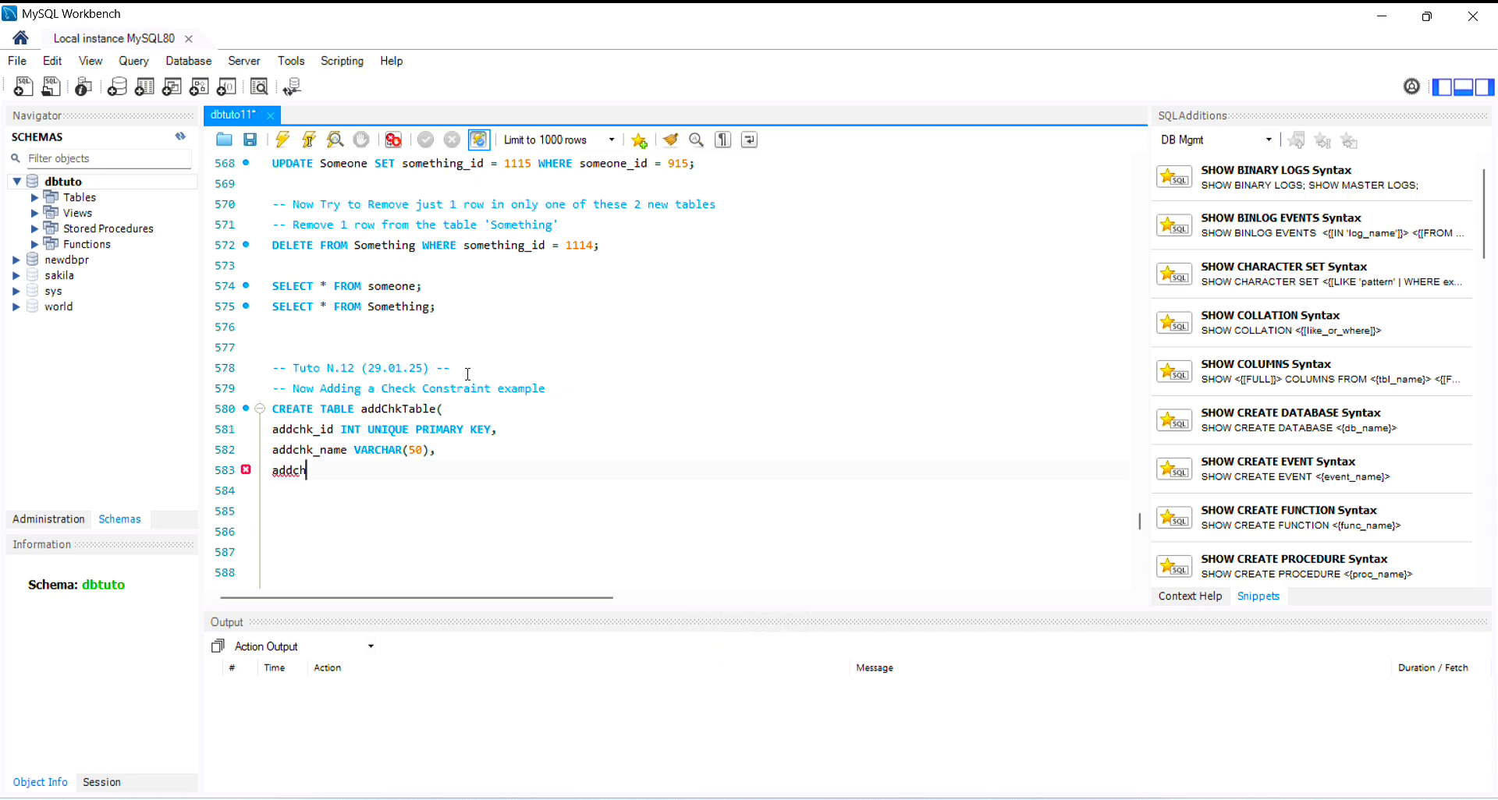
pyautogui.write('k_')
pyautogui.write('hrl')
pyautogui.write('y+p')
pyautogui.write('ay')
pyautogui.press('BackSpace')
pyautogui.press('BackSpace')
pyautogui.press('BackSpace')
pyautogui.press('BackSpace')
pyautogui.write('_pay')
pyautogui.press('capslock')
pyautogui.write('INT,')
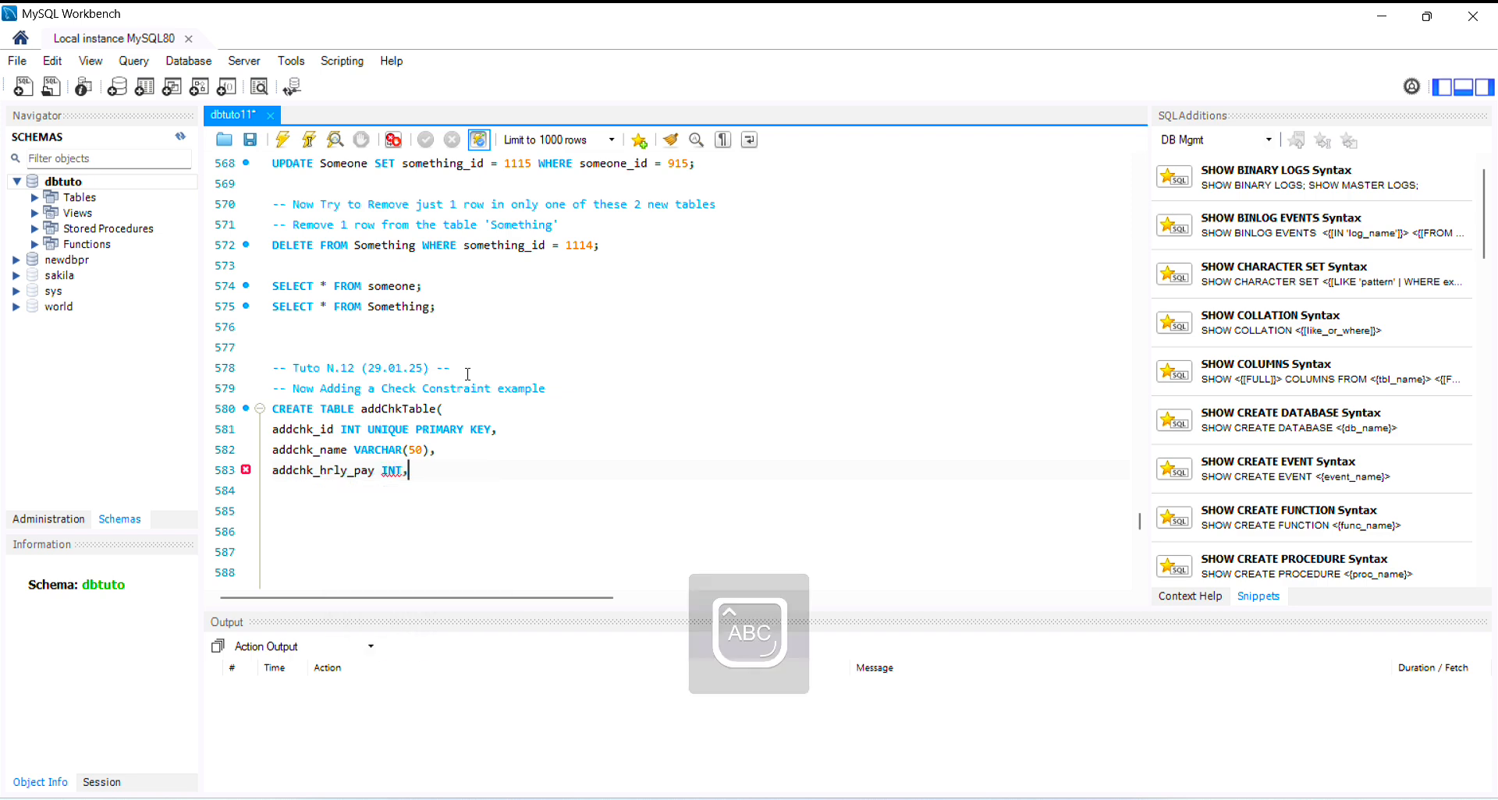
pyautogui.press('Return')
# Add the column addchk_start_date DATE to the addChkTable definition, followed by a comma and a new line
pyautogui.press('capslock')
pyautogui.write('addchk_start')
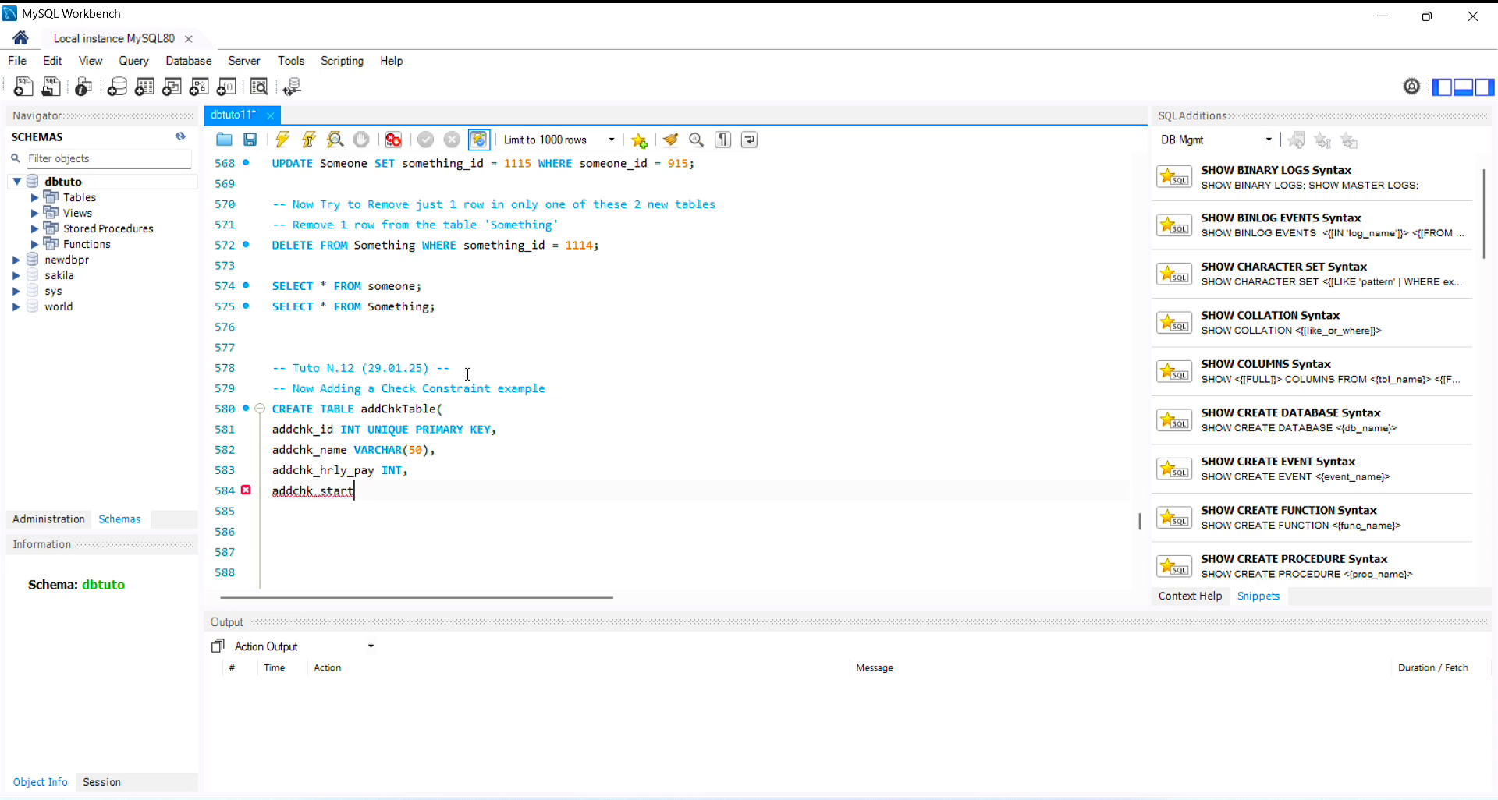
pyautogui.write('_date')
pyautogui.press('capslock')
pyautogui.write('DATE')
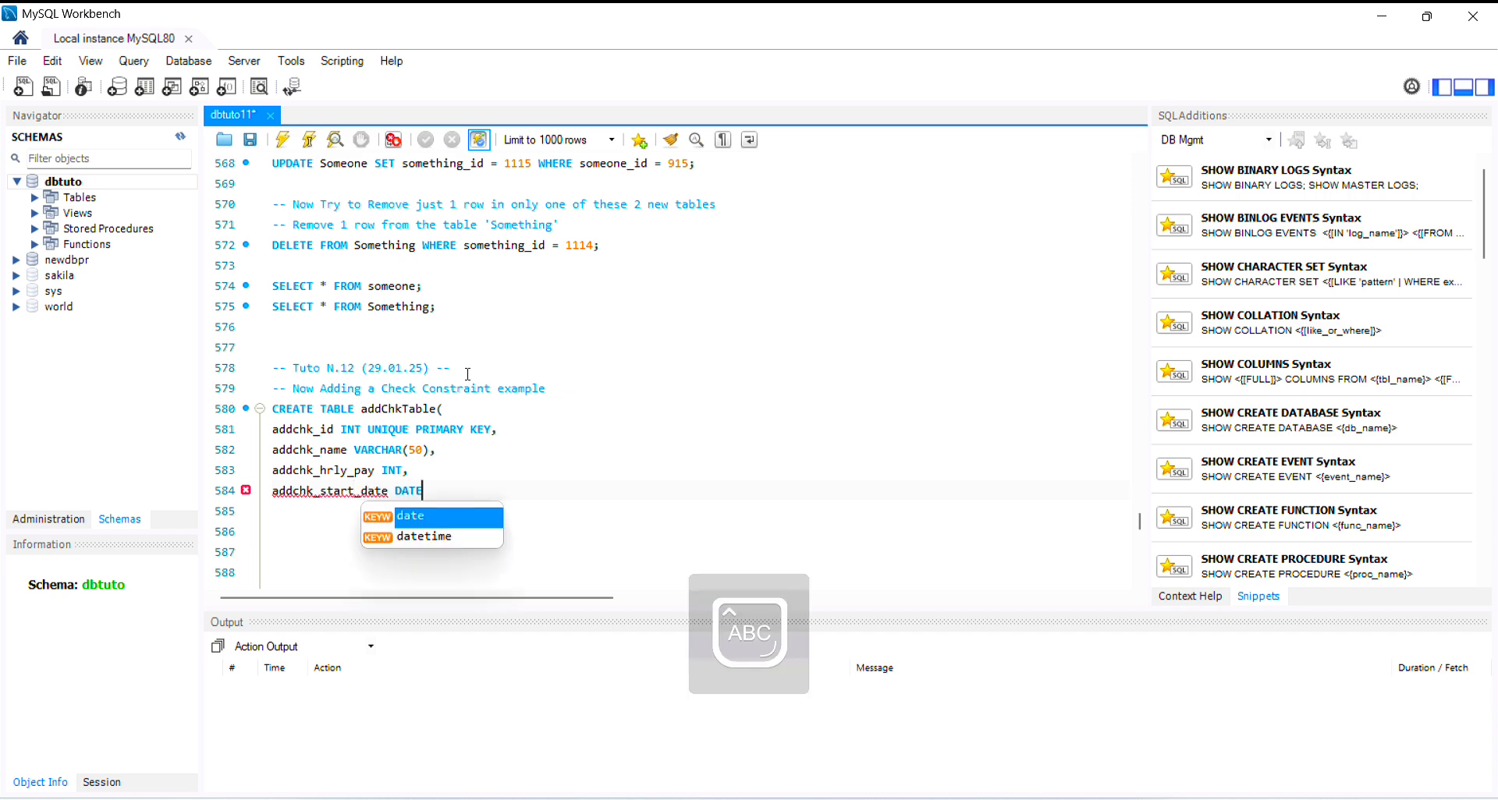
pyautogui.write(',')
pyautogui.press('Return')
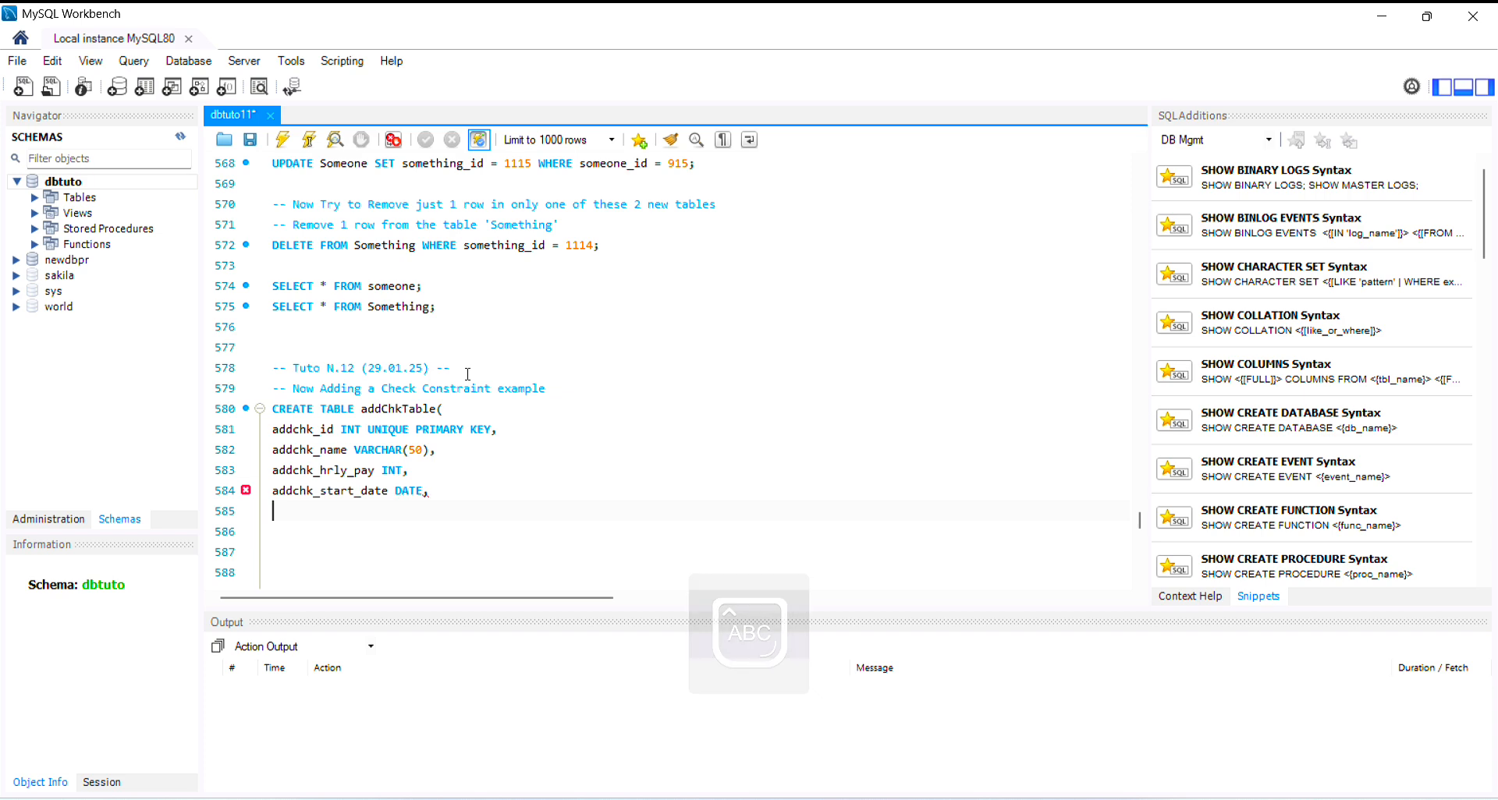
# Begin a CONSTRAINT clause named addchk_hrly_pay after the column definitions
pyautogui.press('capslock')
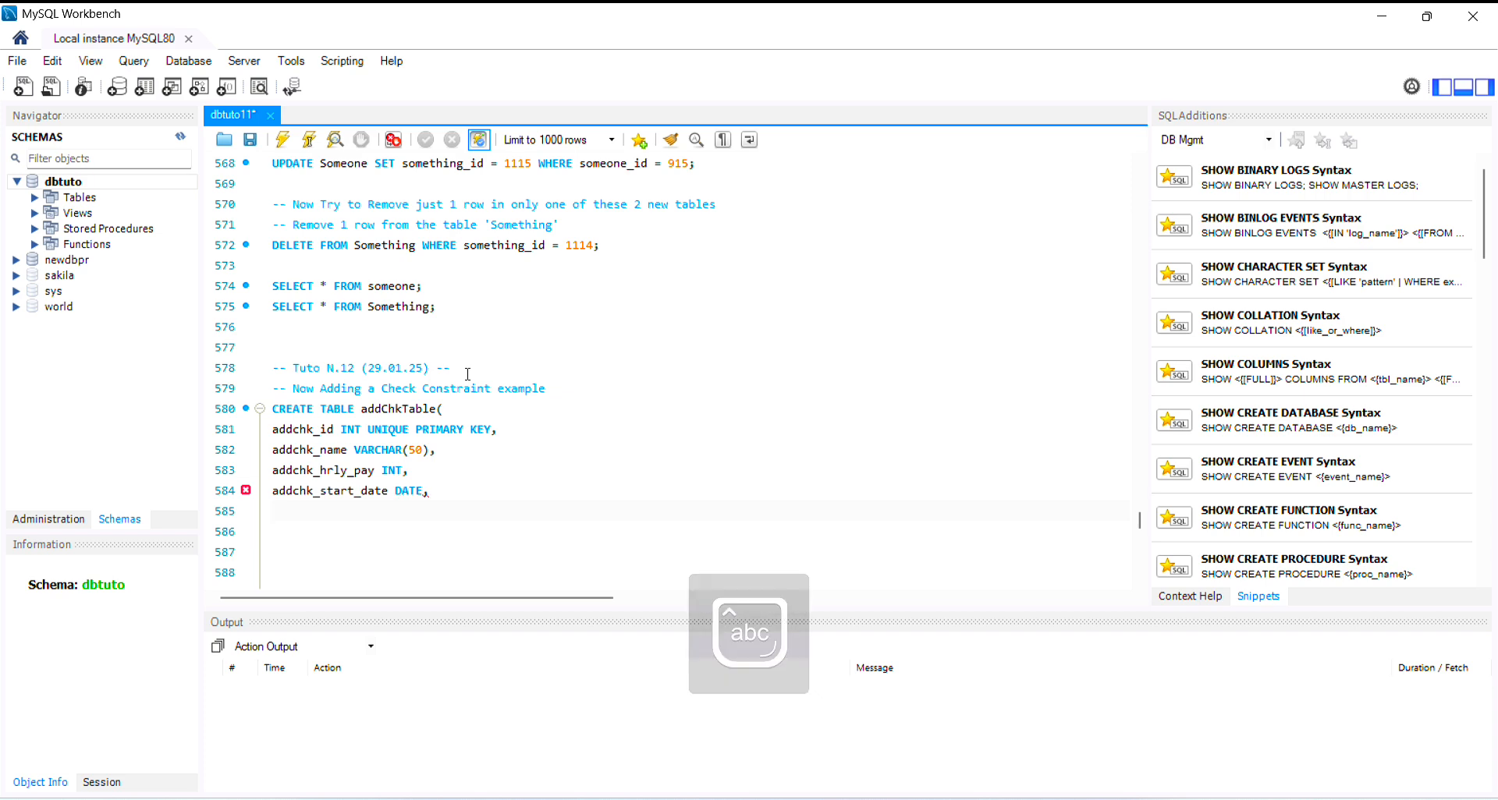
pyautogui.write('c')
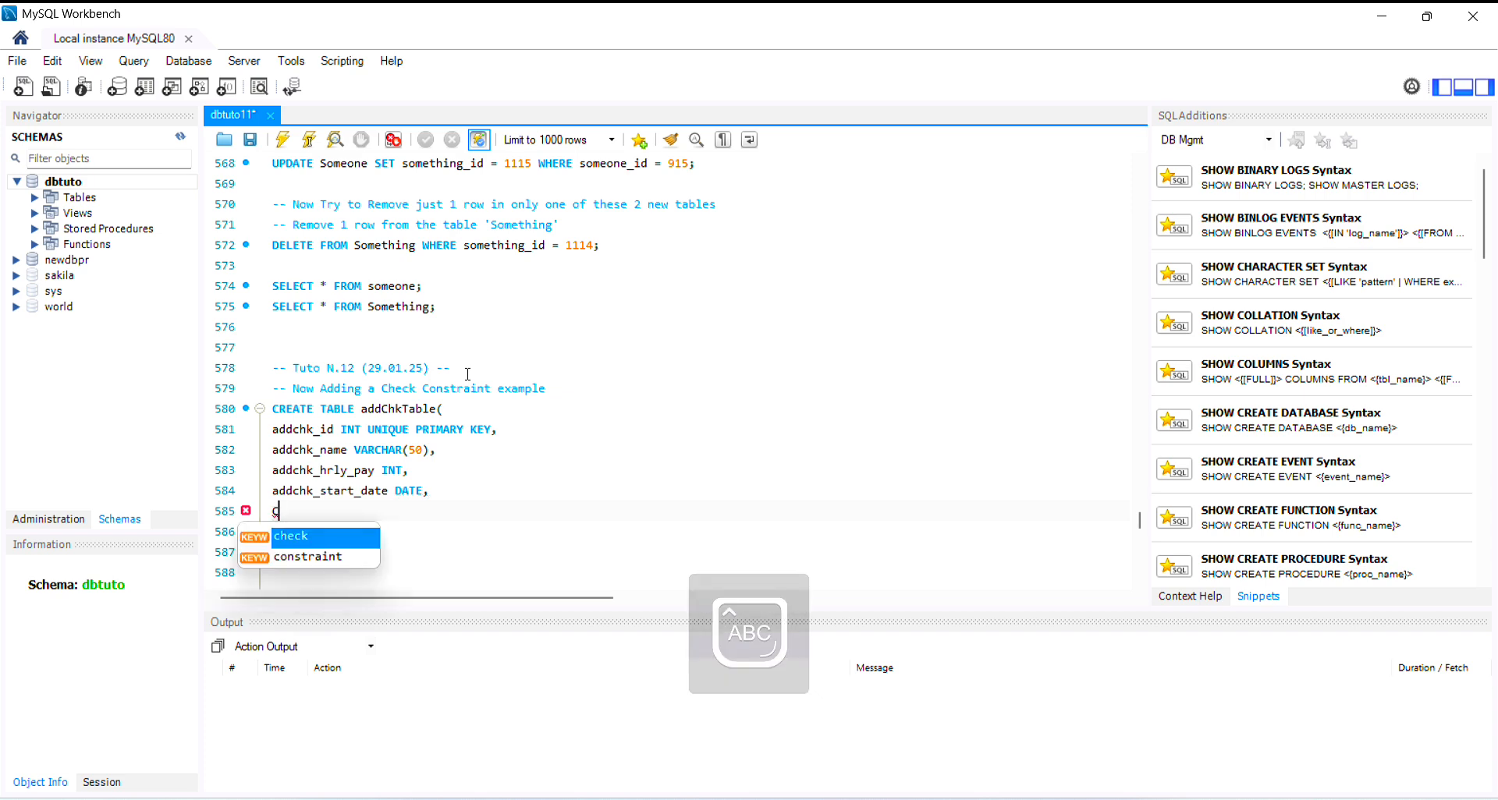
pyautogui.write('ONSTRAINT')
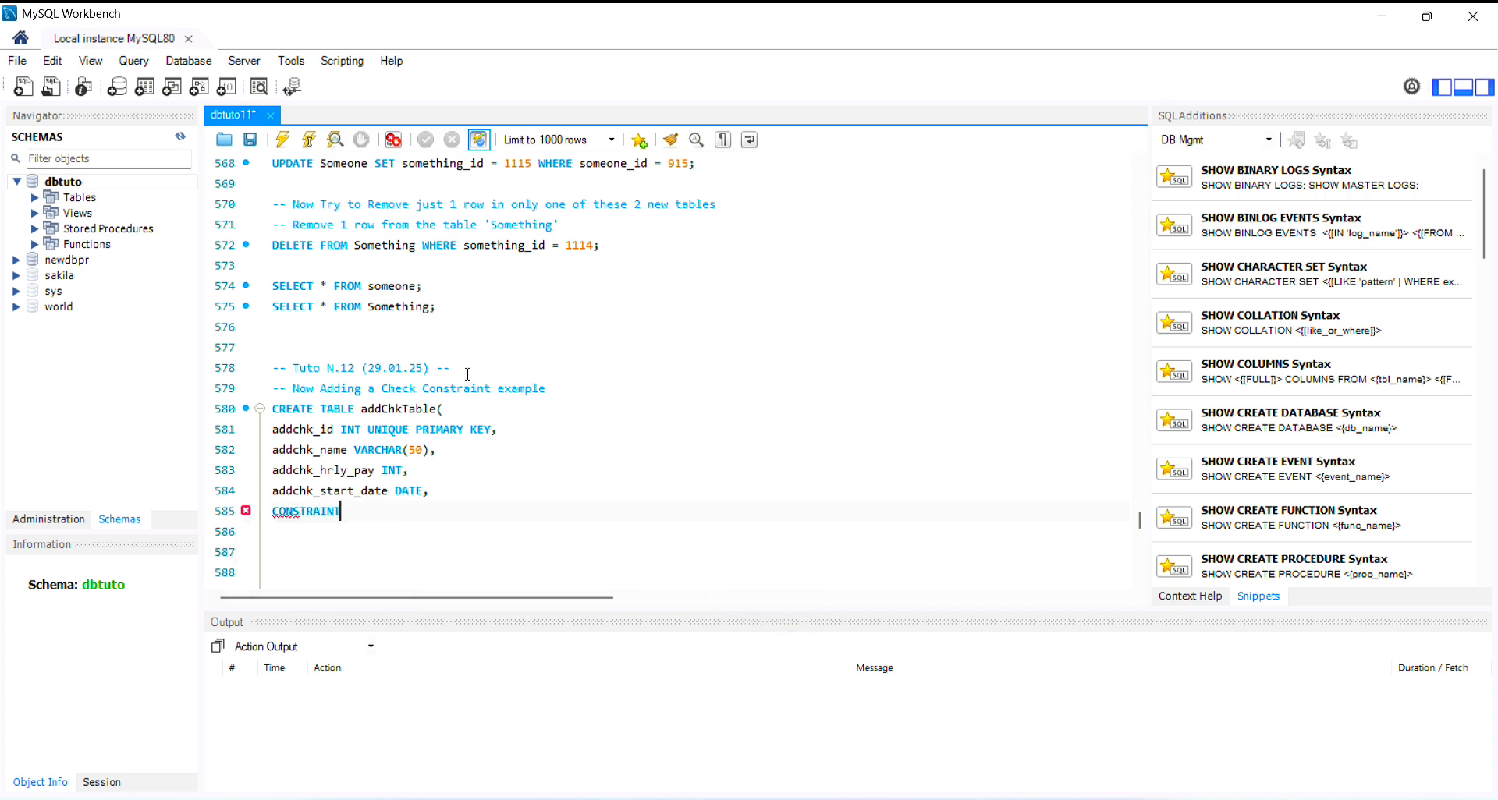
pyautogui.press('capslock')
pyautogui.write('ad')
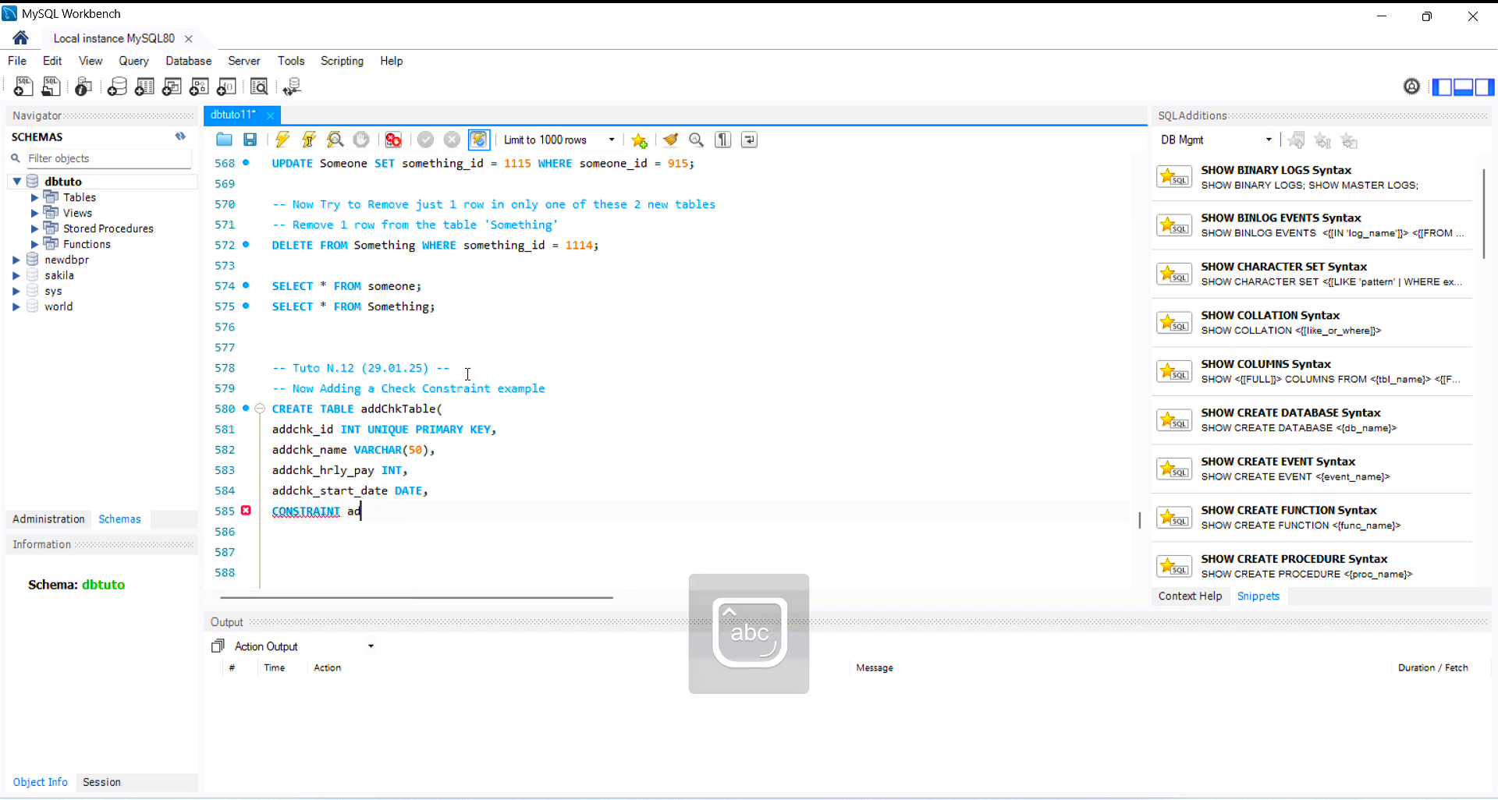
pyautogui.write('dchk_')
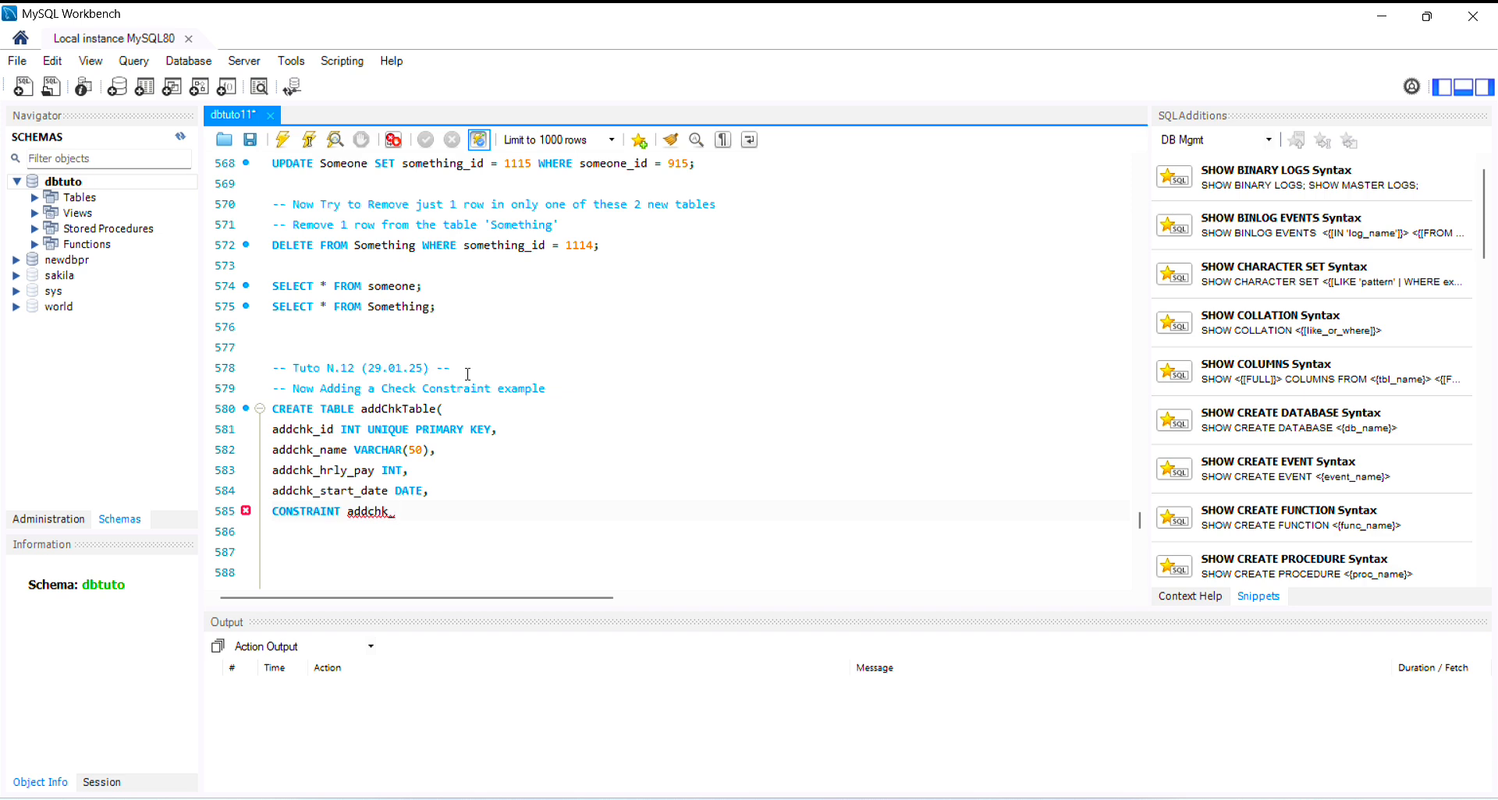
pyautogui.write(' hrly_pay')
# Give the constraint the condition CHECK(addchk_hrly_pay >= 45.00) and close the CREATE TABLE statement with a semicolon
pyautogui.press('capslock')
pyautogui.write('CHECK')
pyautogui.write('(addchk_hrly')
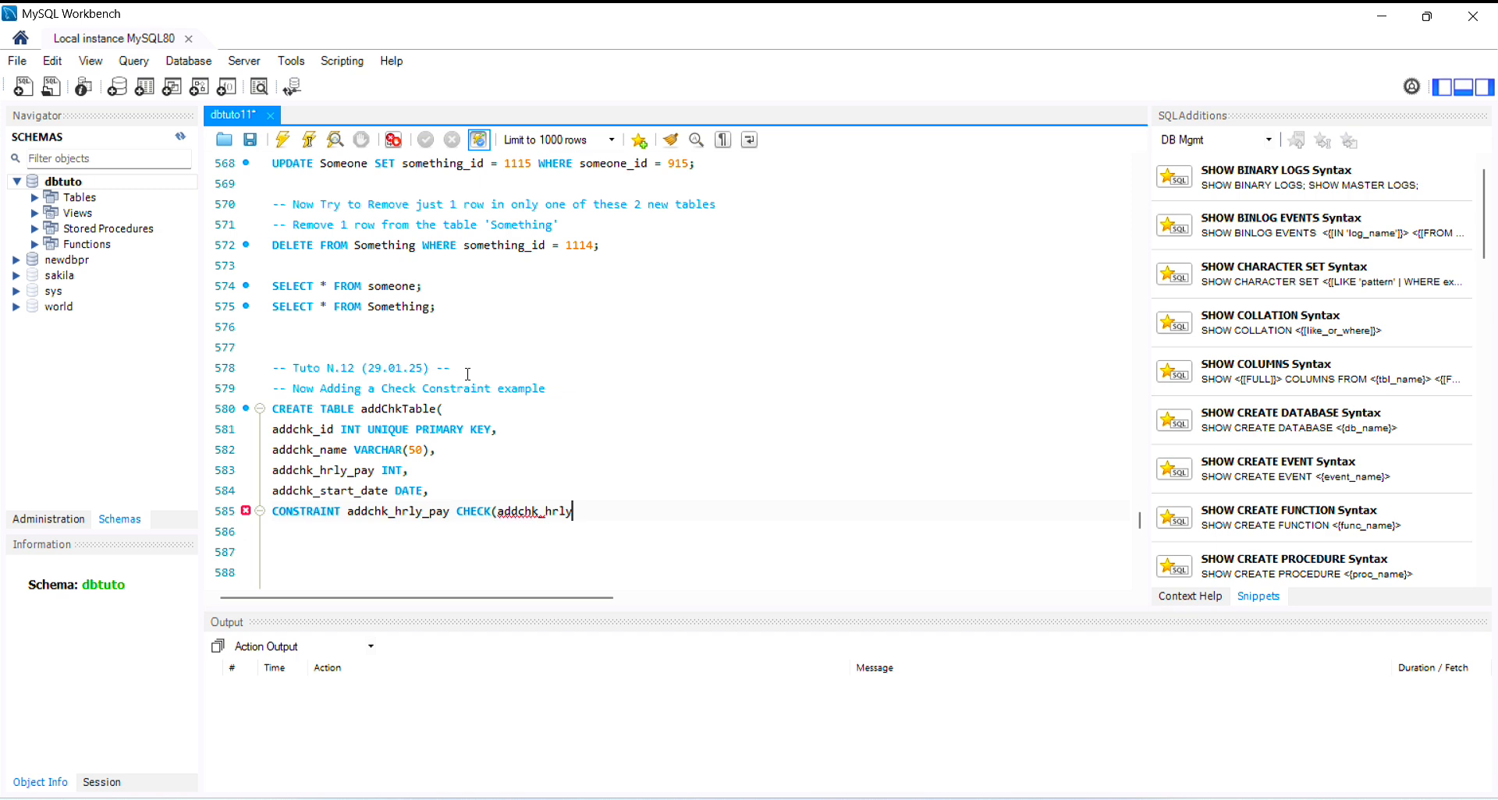
pyautogui.write('_pa')
pyautogui.write('y')
pyautogui.write(' >')
pyautogui.write('=')
pyautogui.write('45')
pyautogui.write(',,,')
pyautogui.press('BackSpace')
pyautogui.press('BackSpace')
pyautogui.press('BackSpace')
pyautogui.write('.00))')
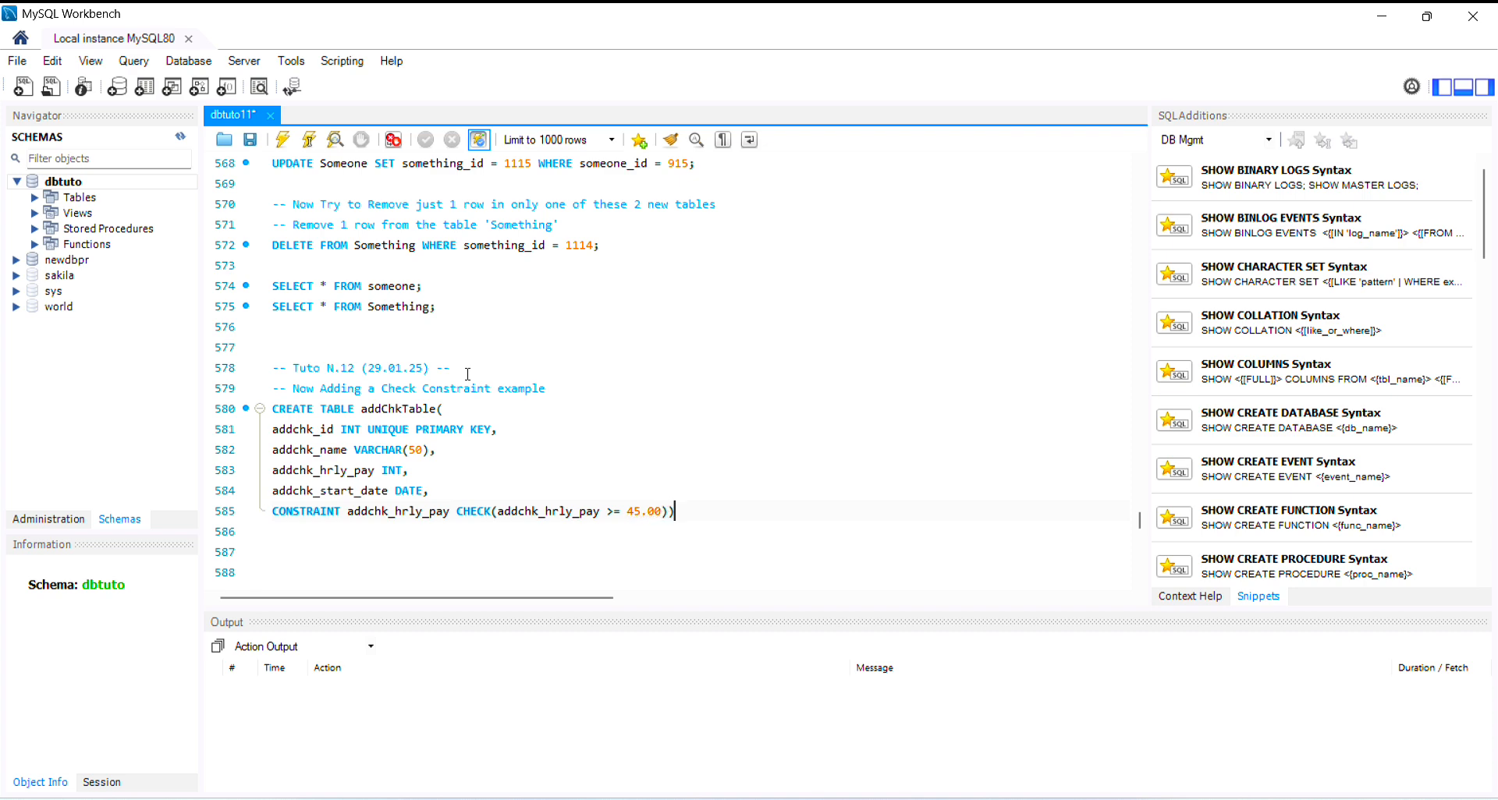
pyautogui.write(';')
# Execute only the CREATE TABLE addChkTable statement and refresh the schema list
pyautogui.click(354, 409)
pyautogui.click(309, 145)
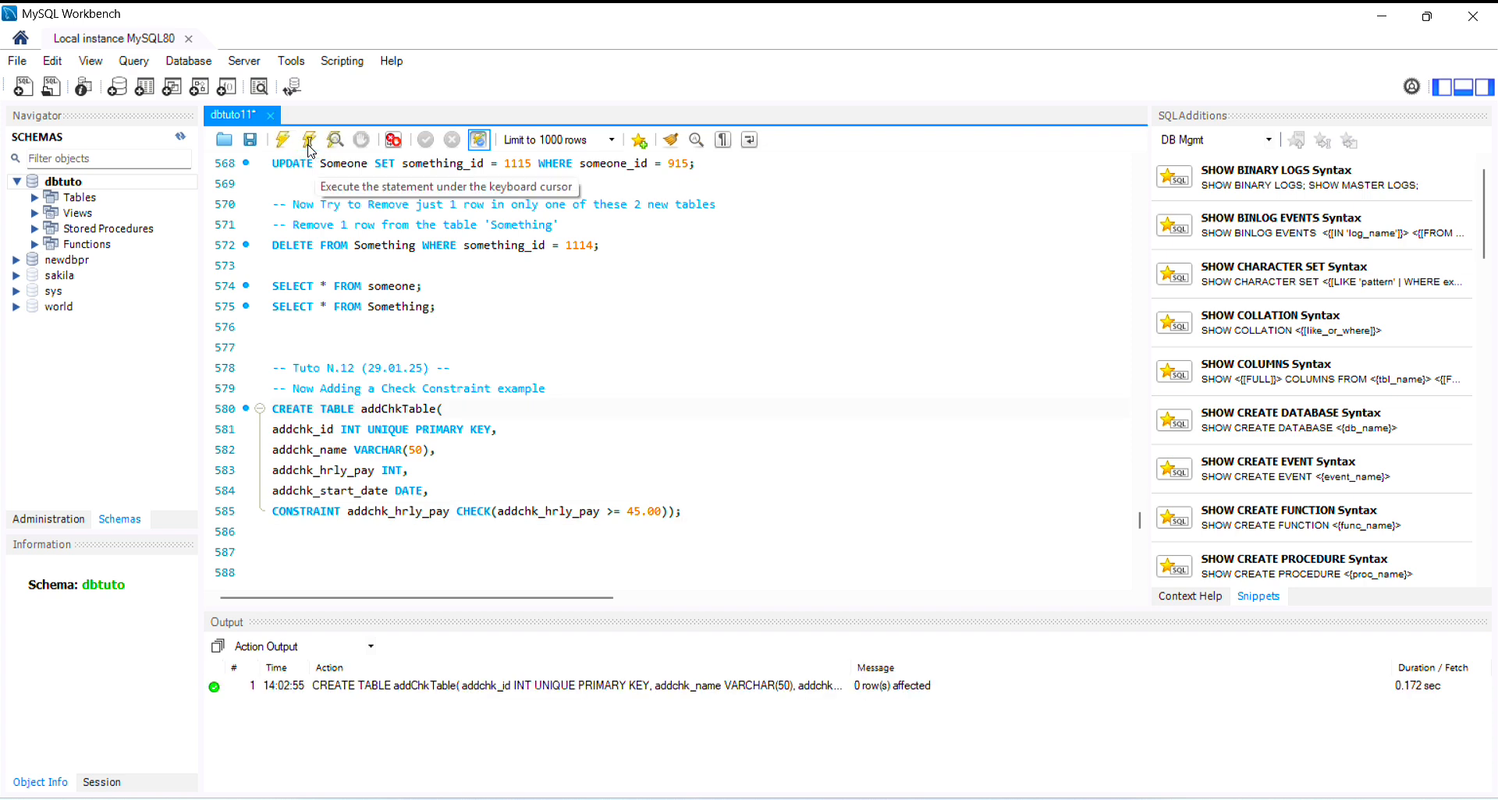
pyautogui.click(179, 138)
# Write the query SELECT * FROM addchktable; two lines below the CREATE TABLE statement
pyautogui.click(707, 514)
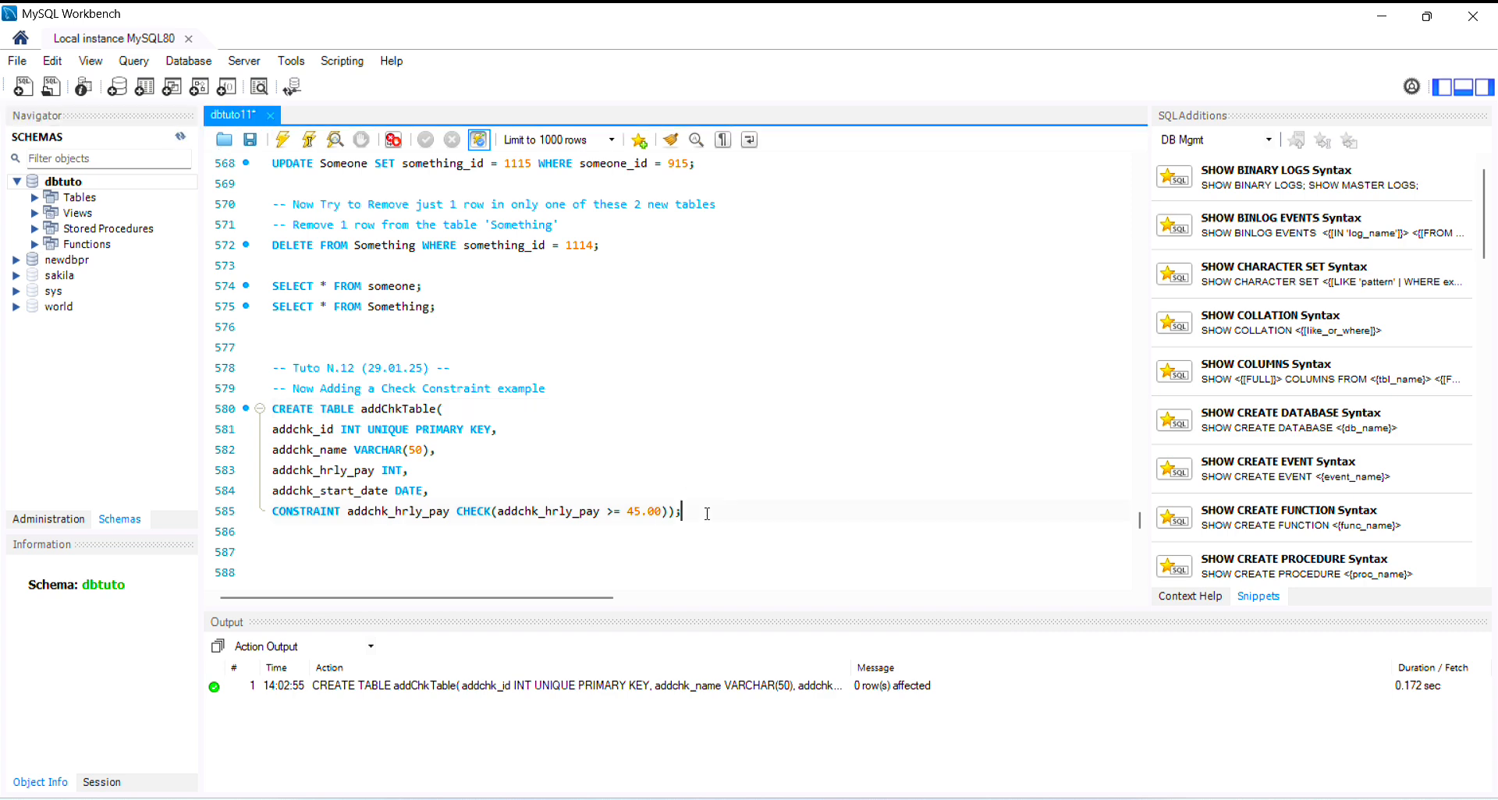
pyautogui.press('Return')
pyautogui.press('Return')
pyautogui.press('capslock')
pyautogui.write('SELECT ')
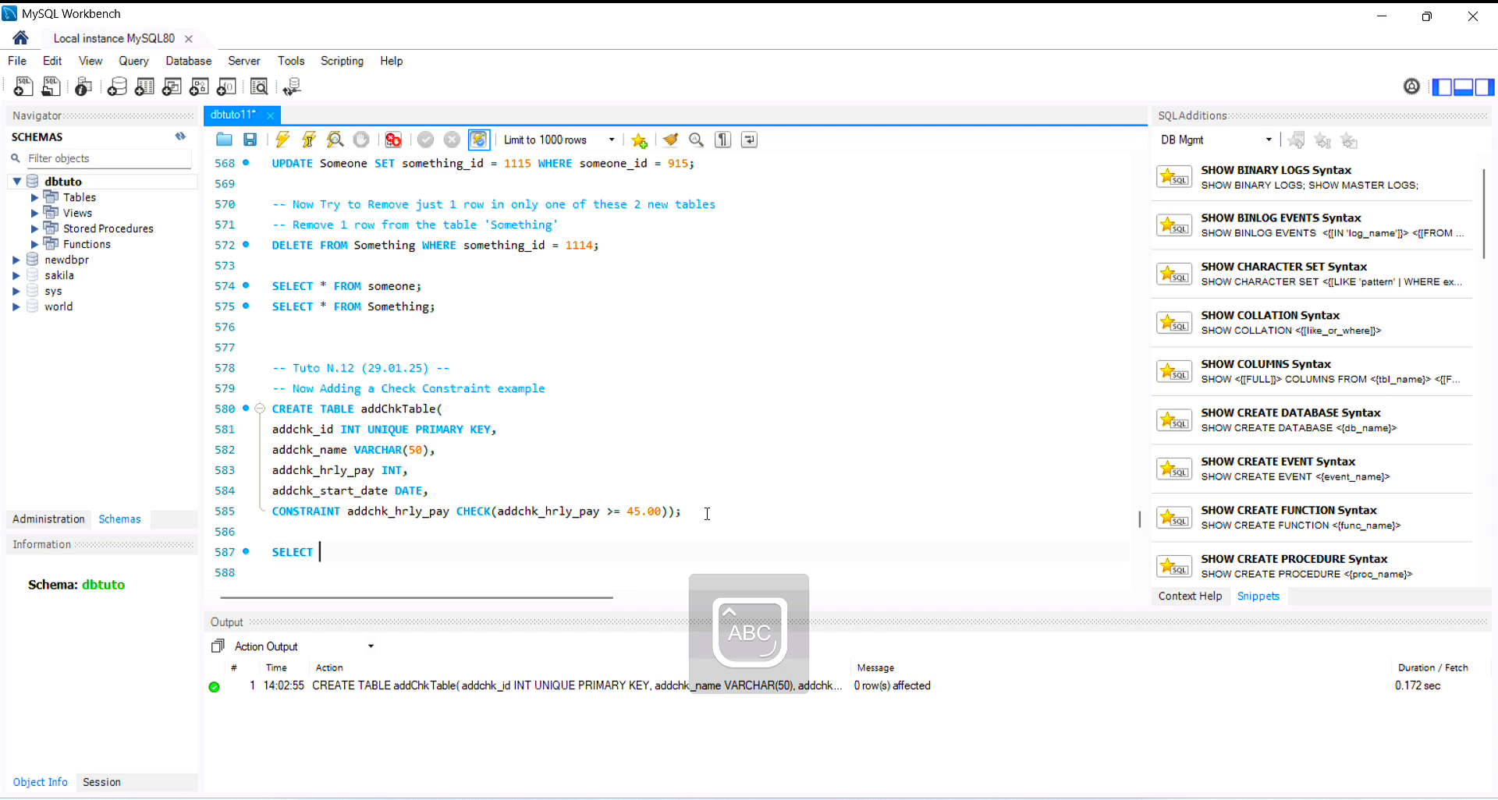
pyautogui.write('* FROM')
pyautogui.press('capslock')
pyautogui.write('add')
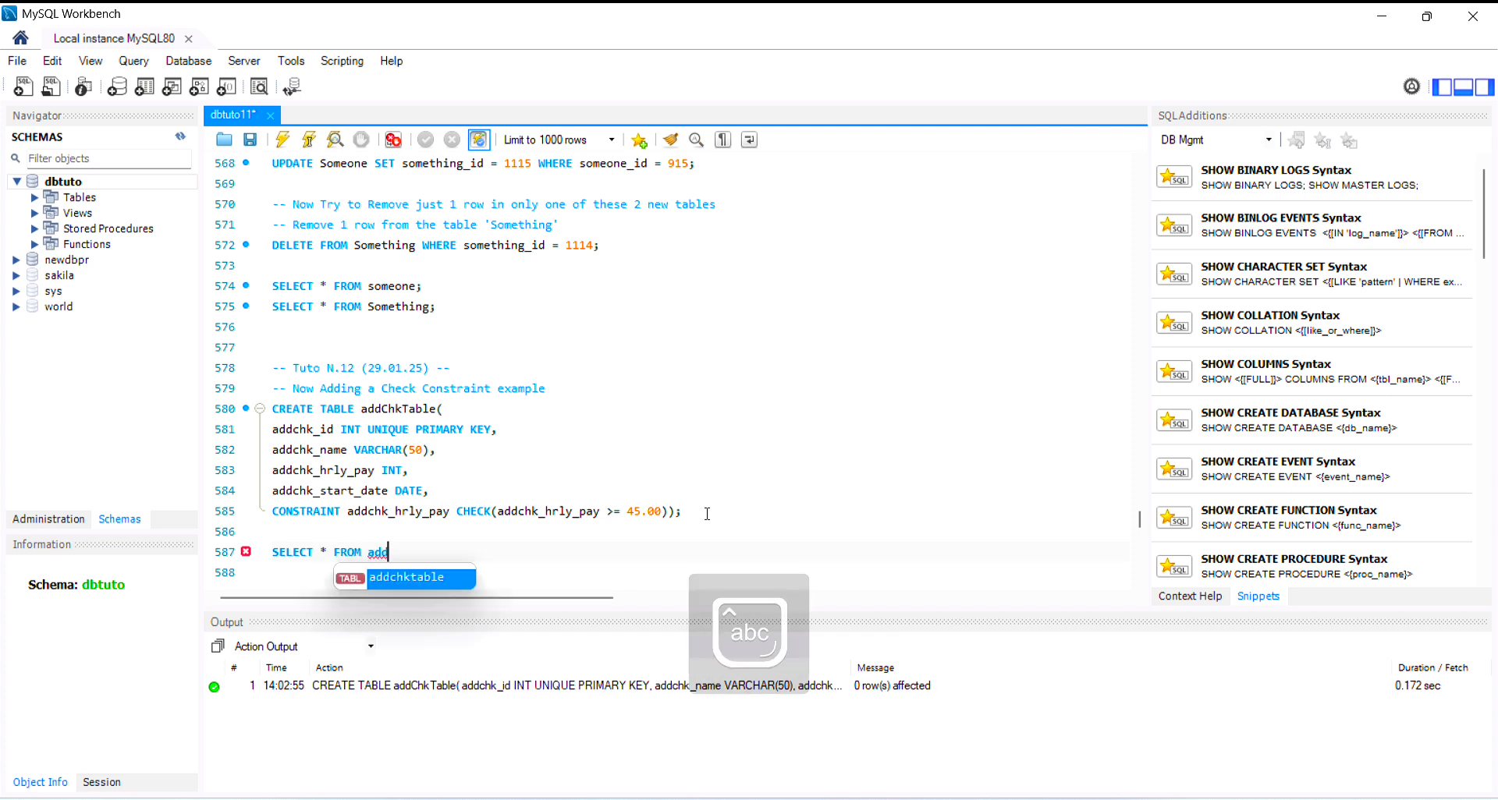
pyautogui.doubleClick(431, 581)
pyautogui.write(';')
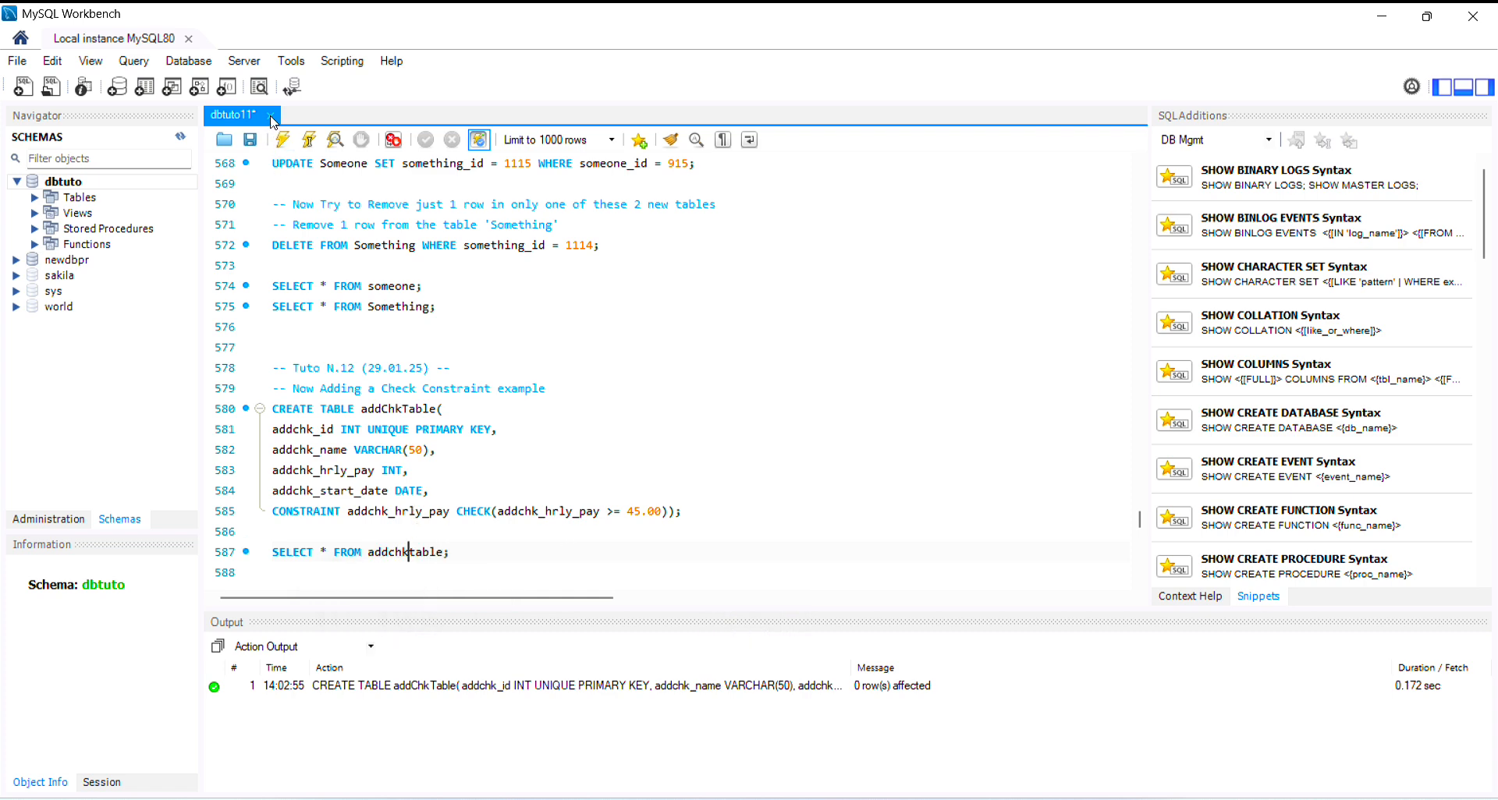
# Run the SELECT query on addchktable and add a two-line comment below it about testing hourly pay of 15.00, 35.00, 45.00 and 52.00
pyautogui.click(309, 141)
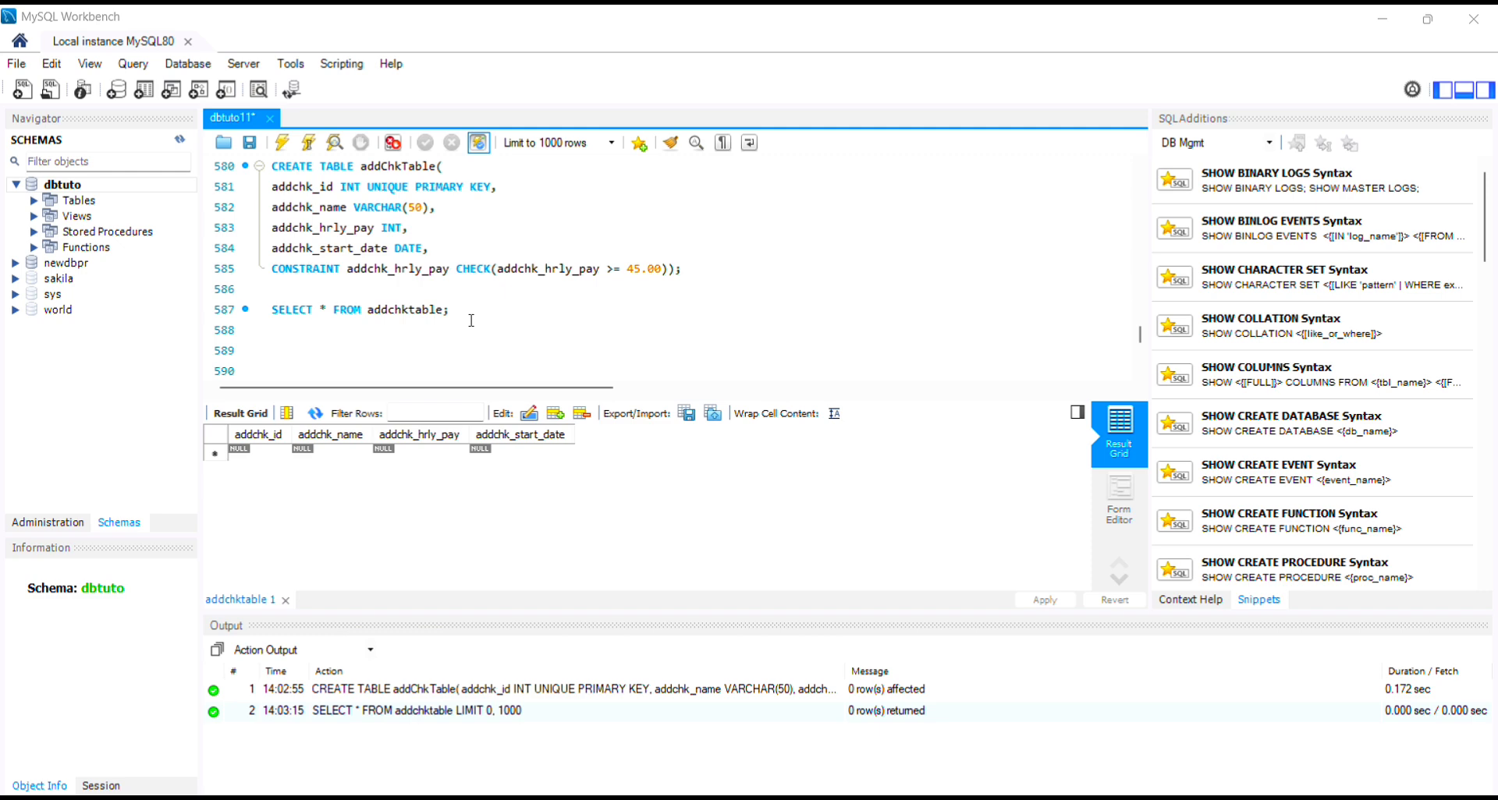
pyautogui.click(464, 309)
pyautogui.press('Return')
pyautogui.press('Return')
pyautogui.write("-- Testing the Check by inserting an hrly_pay of 15.00 and of 35.00 Just to see the 'Warning/Violation' message -- and then of exact 45.00 and above 52.00 to see that this last is accepted because it's respecting the Constraint --")
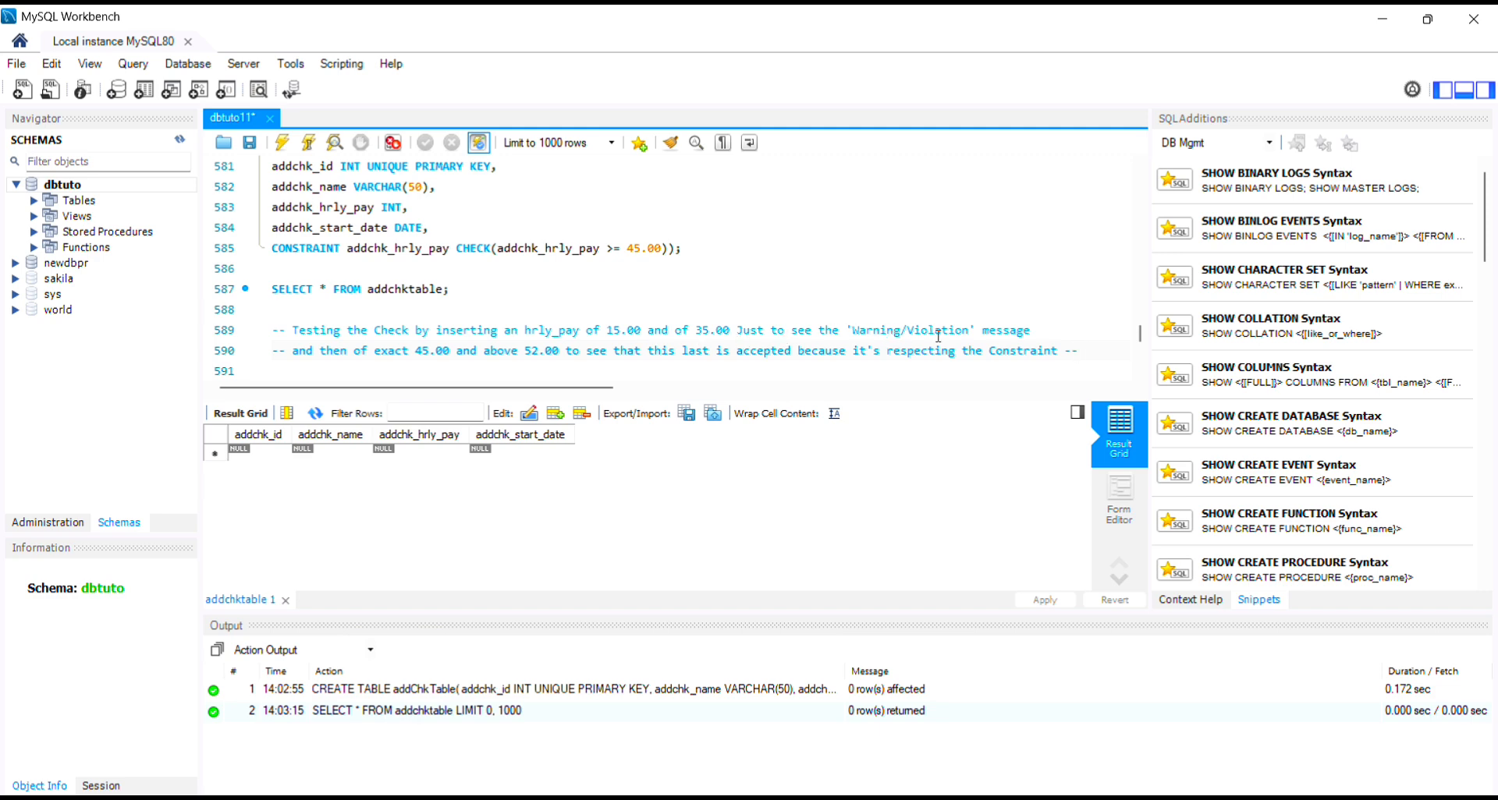
pyautogui.click(1140, 371)
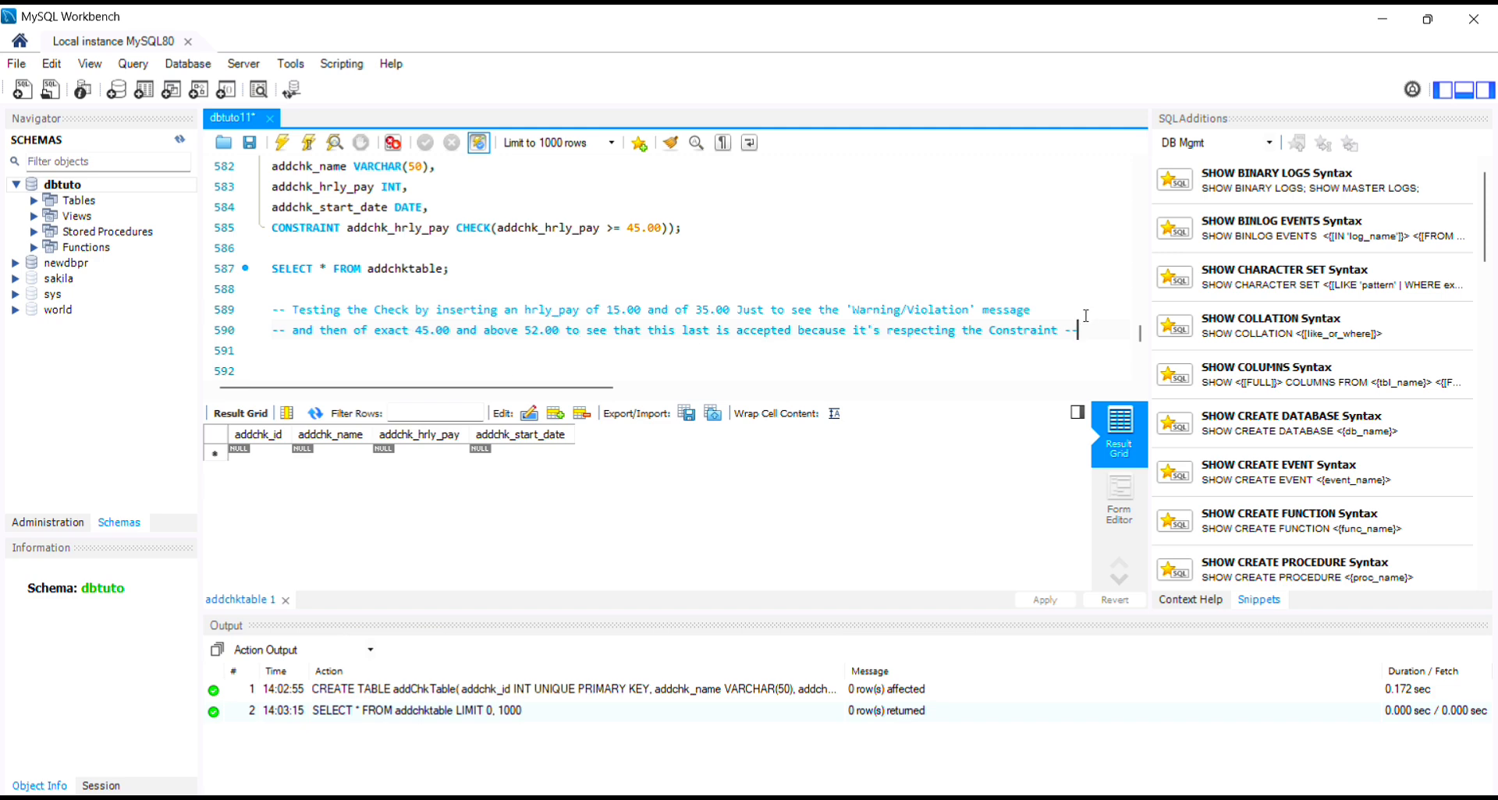
# Begin an INSERT INTO addChkTable statement two lines below the test comment
pyautogui.press('Return')
pyautogui.press('Return')
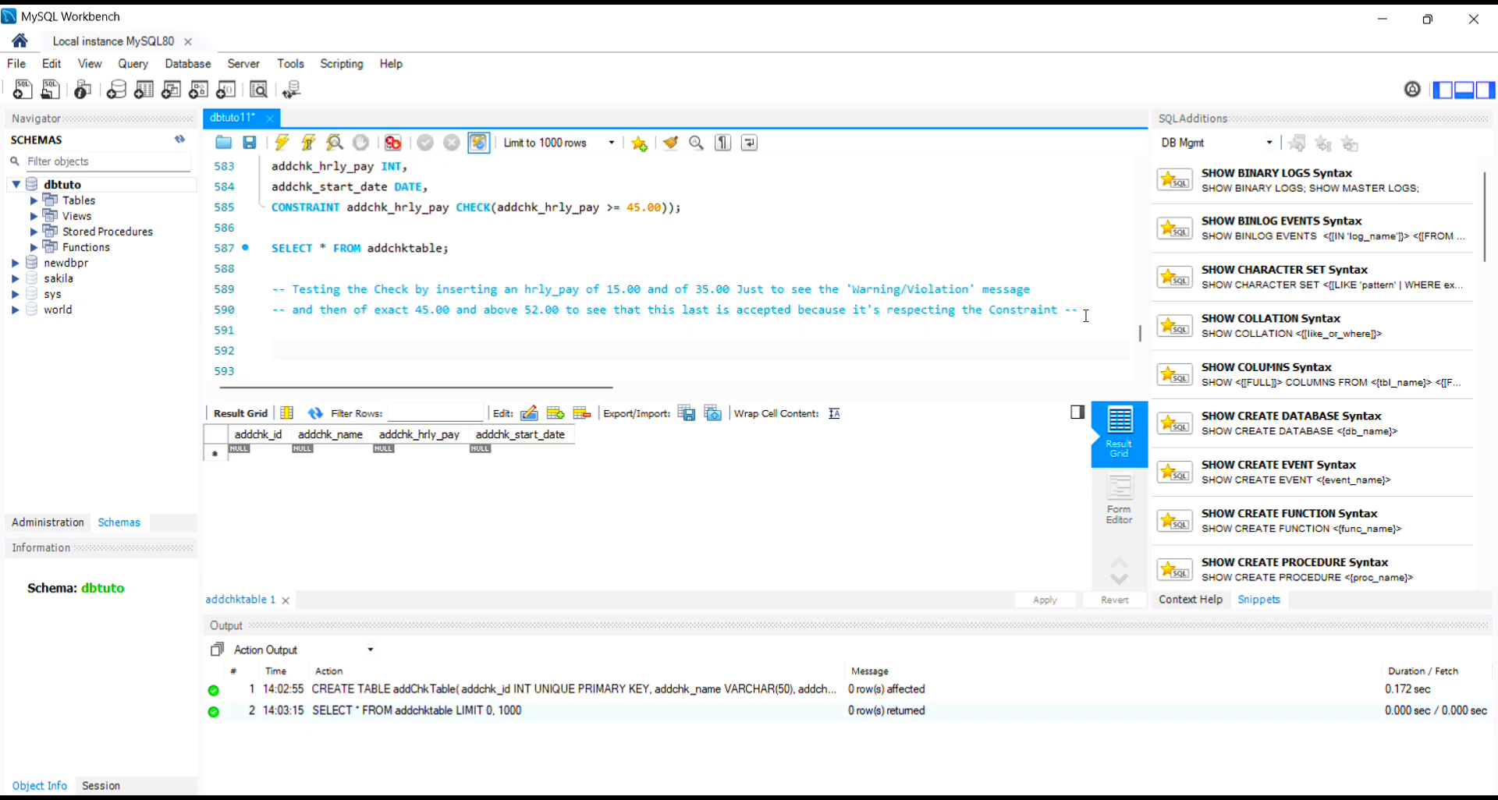
pyautogui.press('capslock')
pyautogui.write('INSERT ')
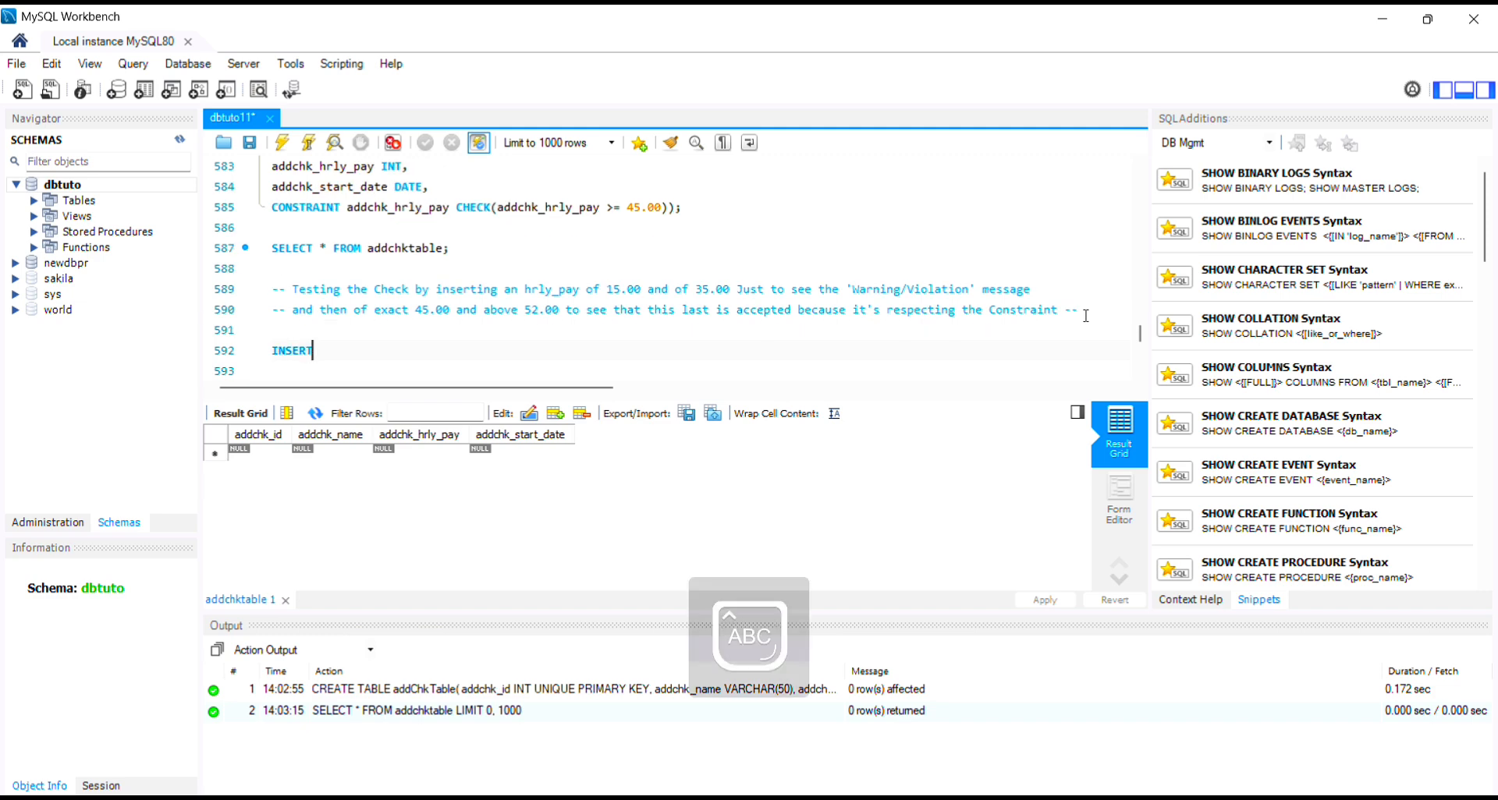
pyautogui.write('INTO')
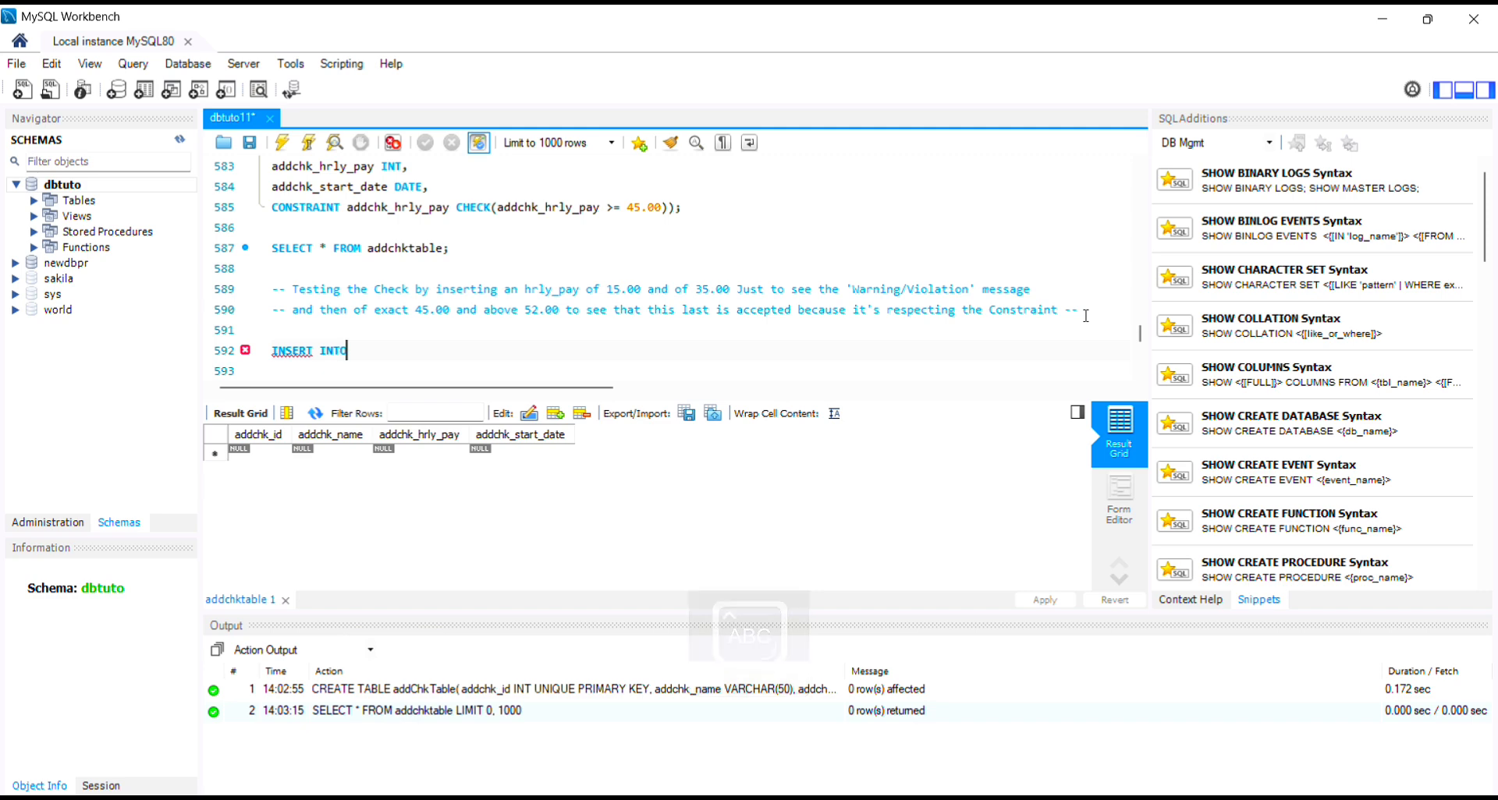
pyautogui.press('capslock')
pyautogui.write('add')
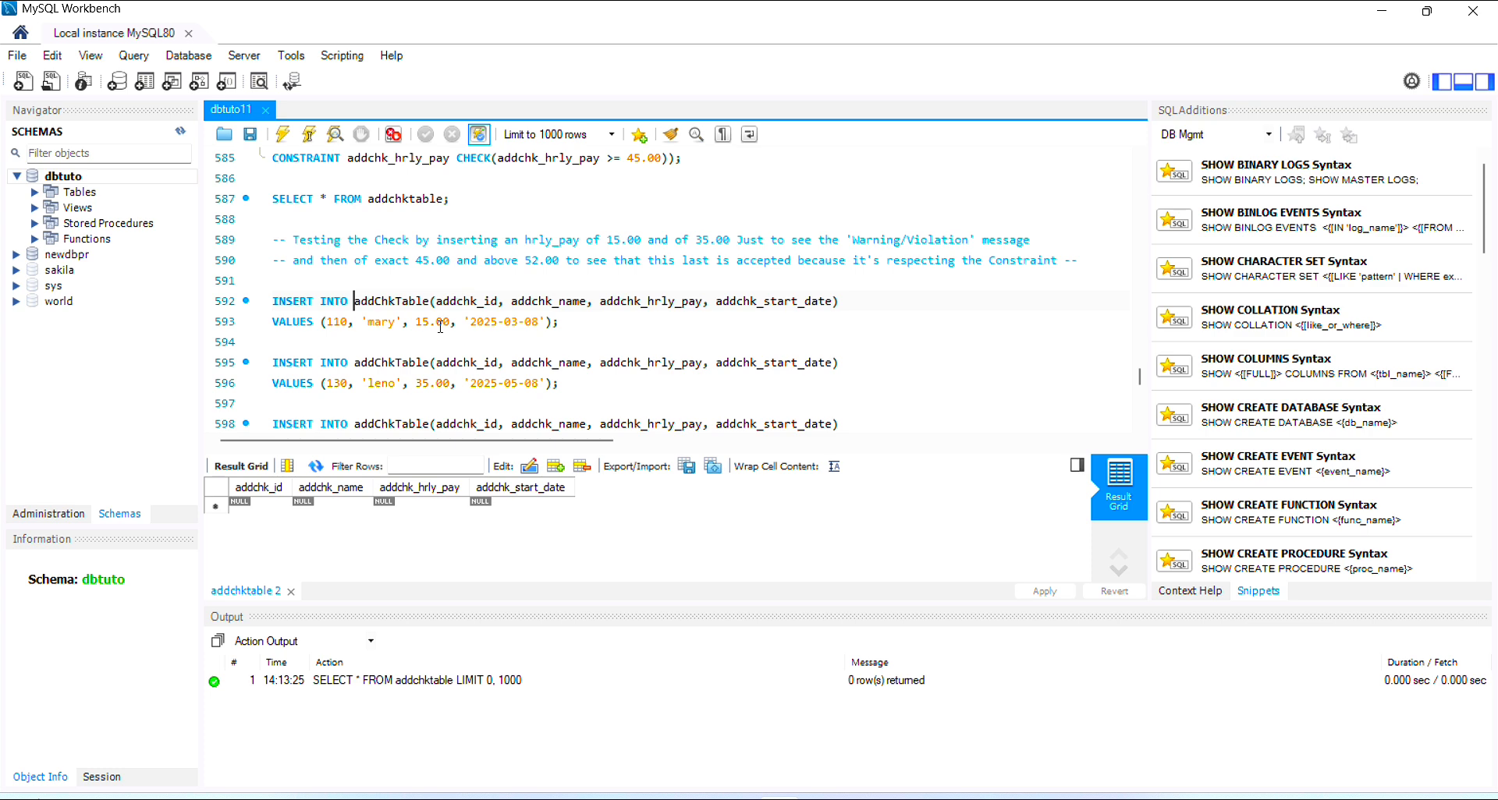
# Execute only the INSERT for id 110 with hourly pay 15.00, and compare its output message with the 45.00 limit in the constraint
pyautogui.click(383, 322)
pyautogui.click(310, 139)
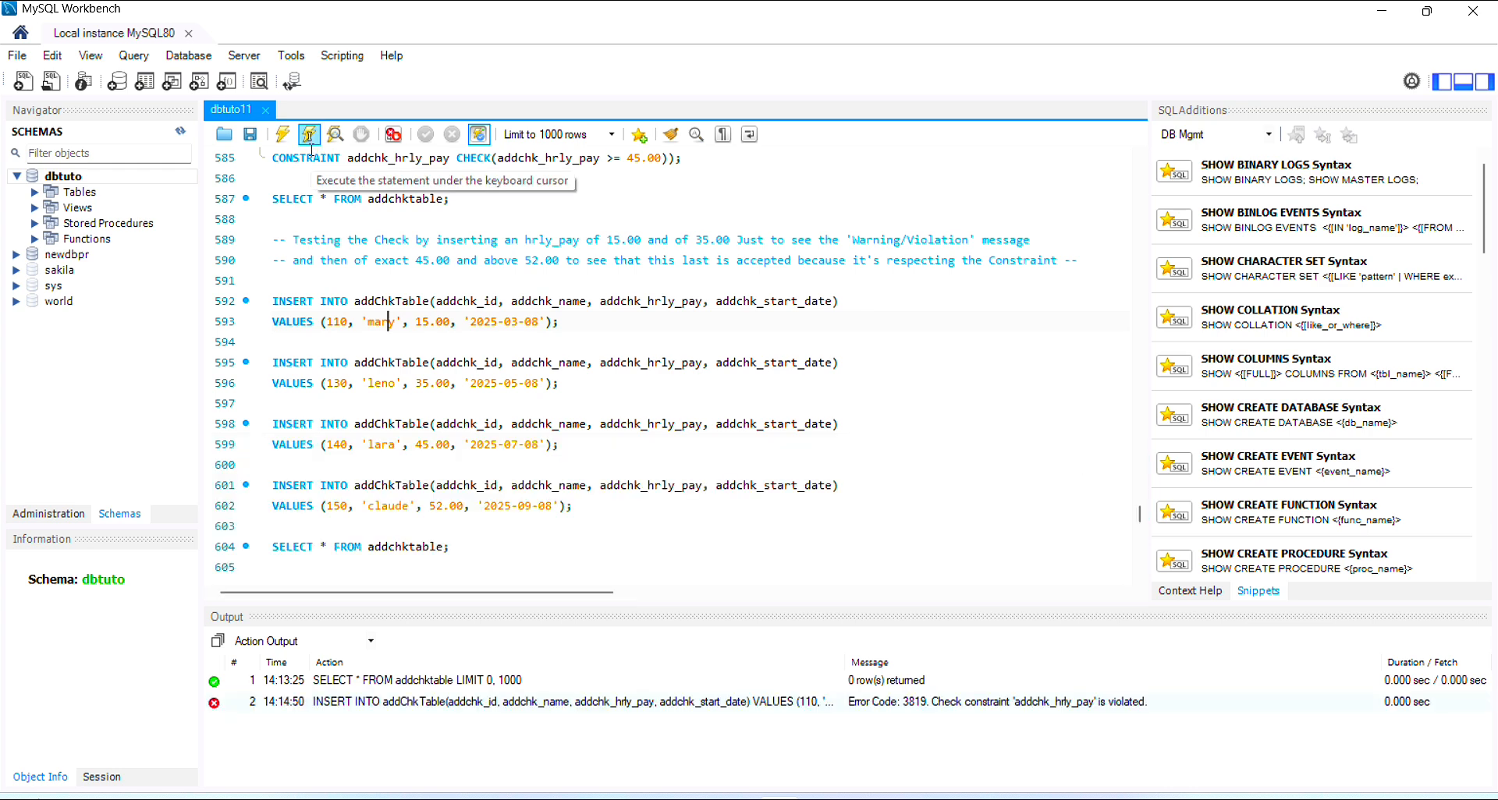
pyautogui.click(954, 704)
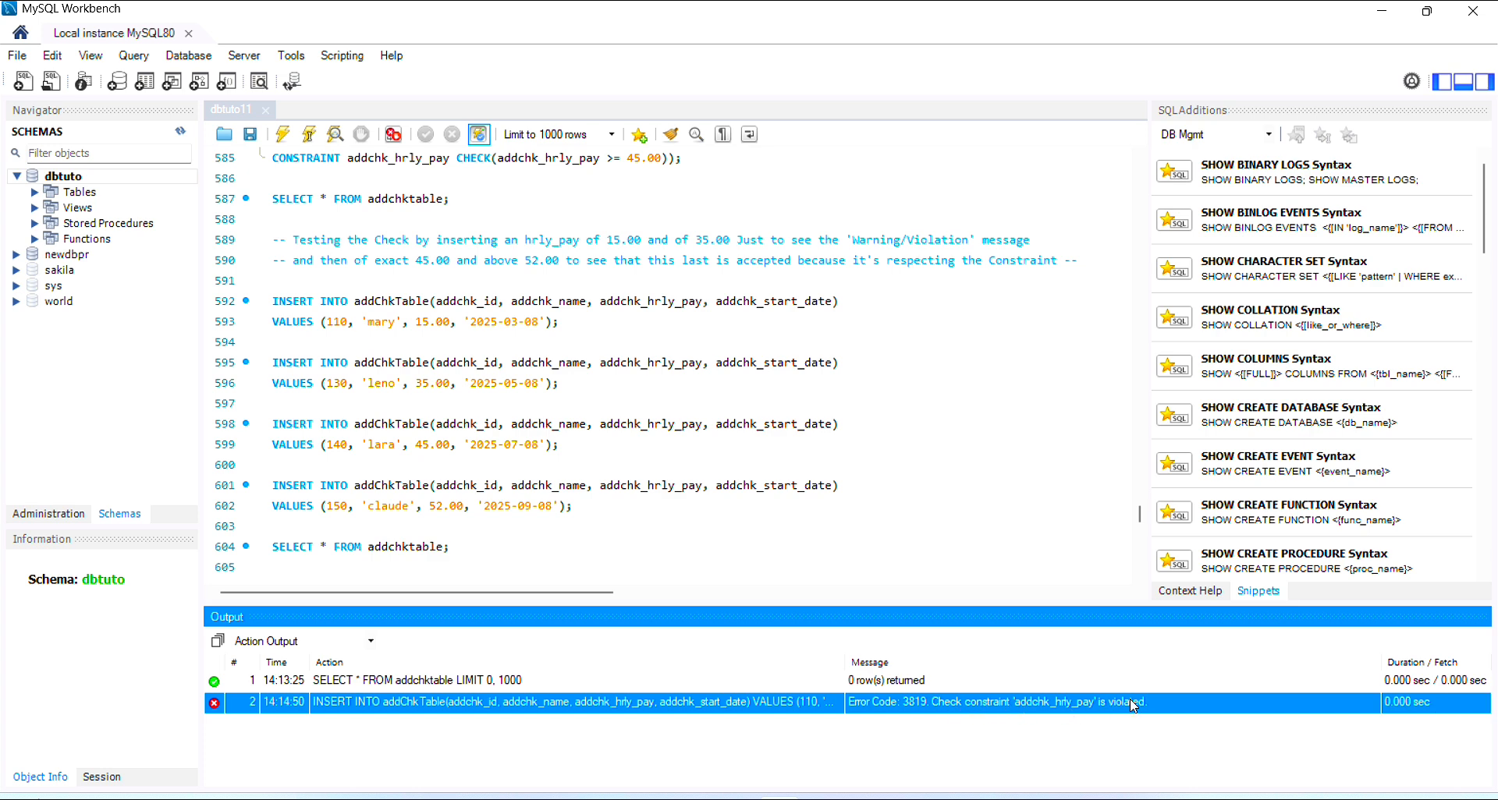
pyautogui.moveTo(631, 174); pyautogui.dragTo(630, 163)
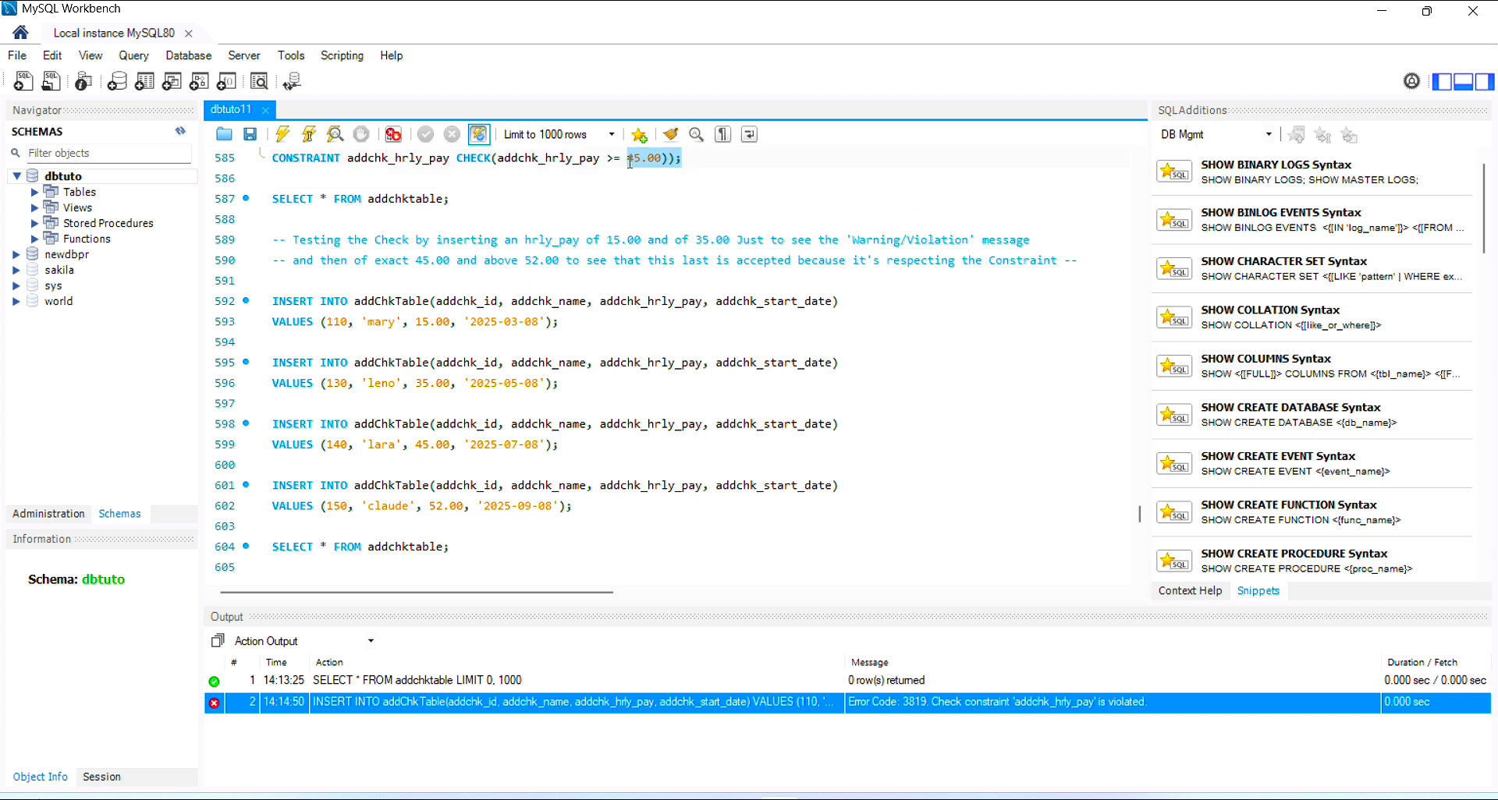
pyautogui.click(720, 185)
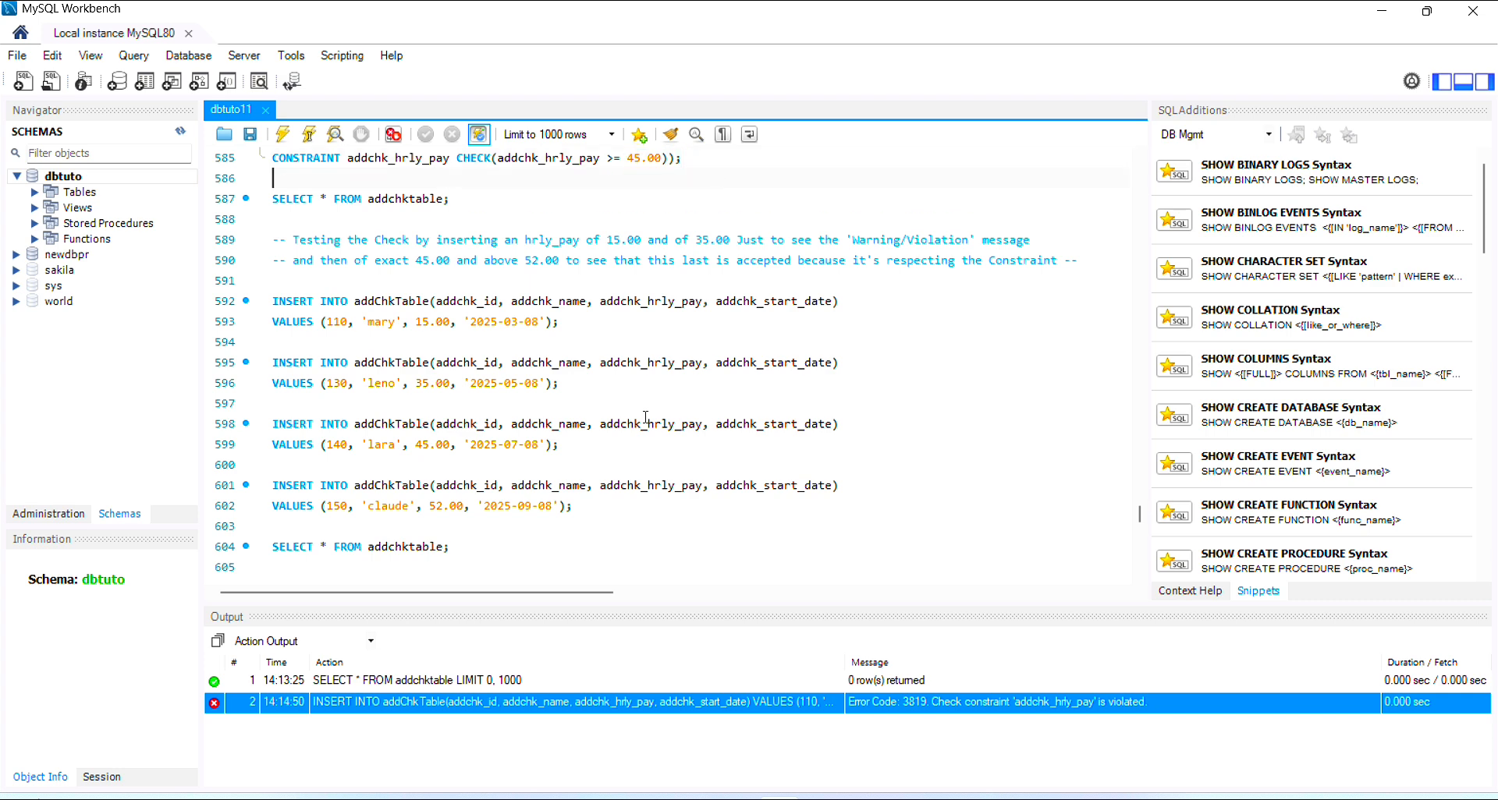
# Execute only the INSERT for id 130 with hourly pay 35.00 and select its entry in the action output
pyautogui.click(732, 343)
pyautogui.click(422, 363)
pyautogui.click(308, 141)
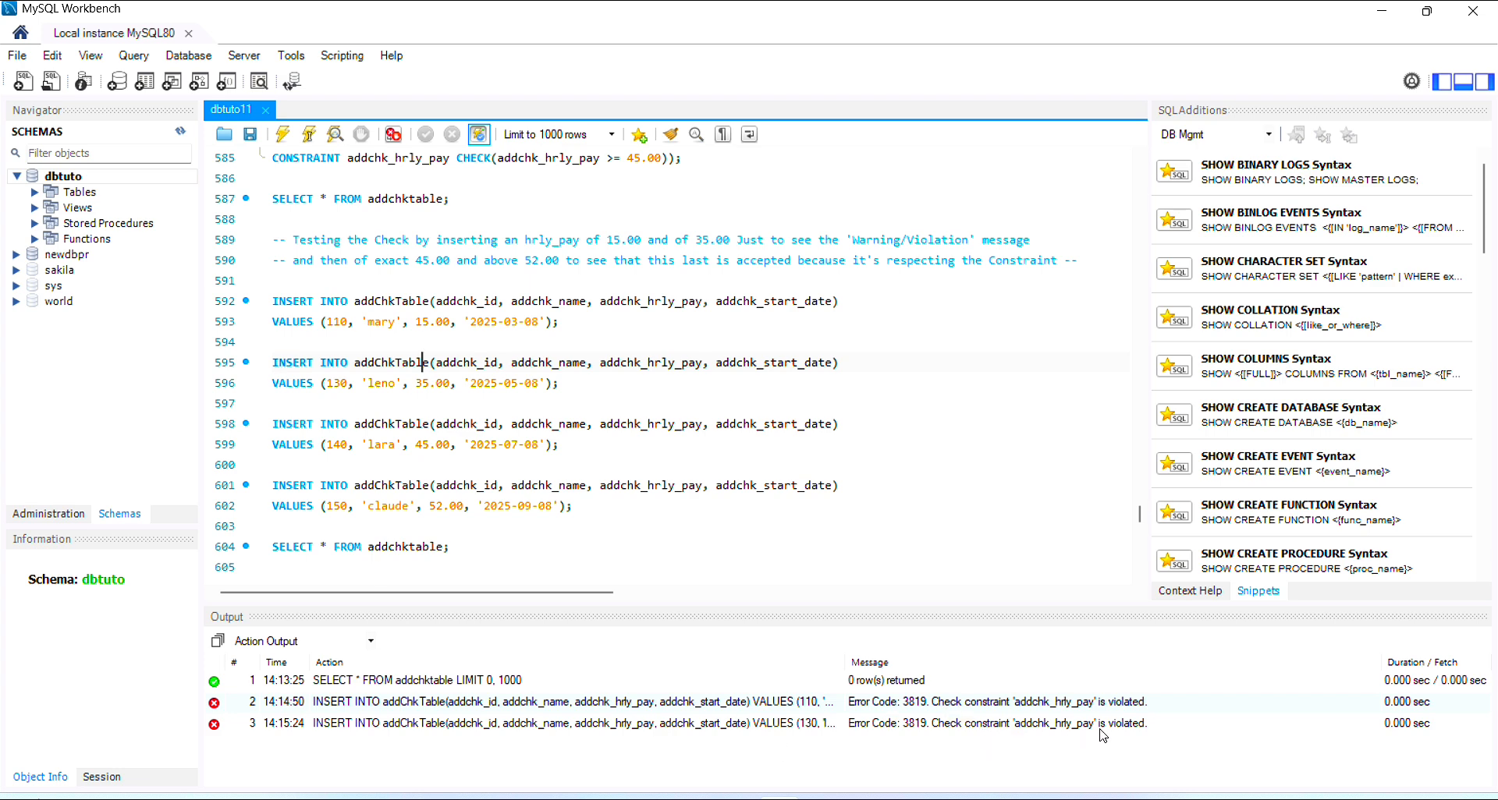
pyautogui.click(963, 729)
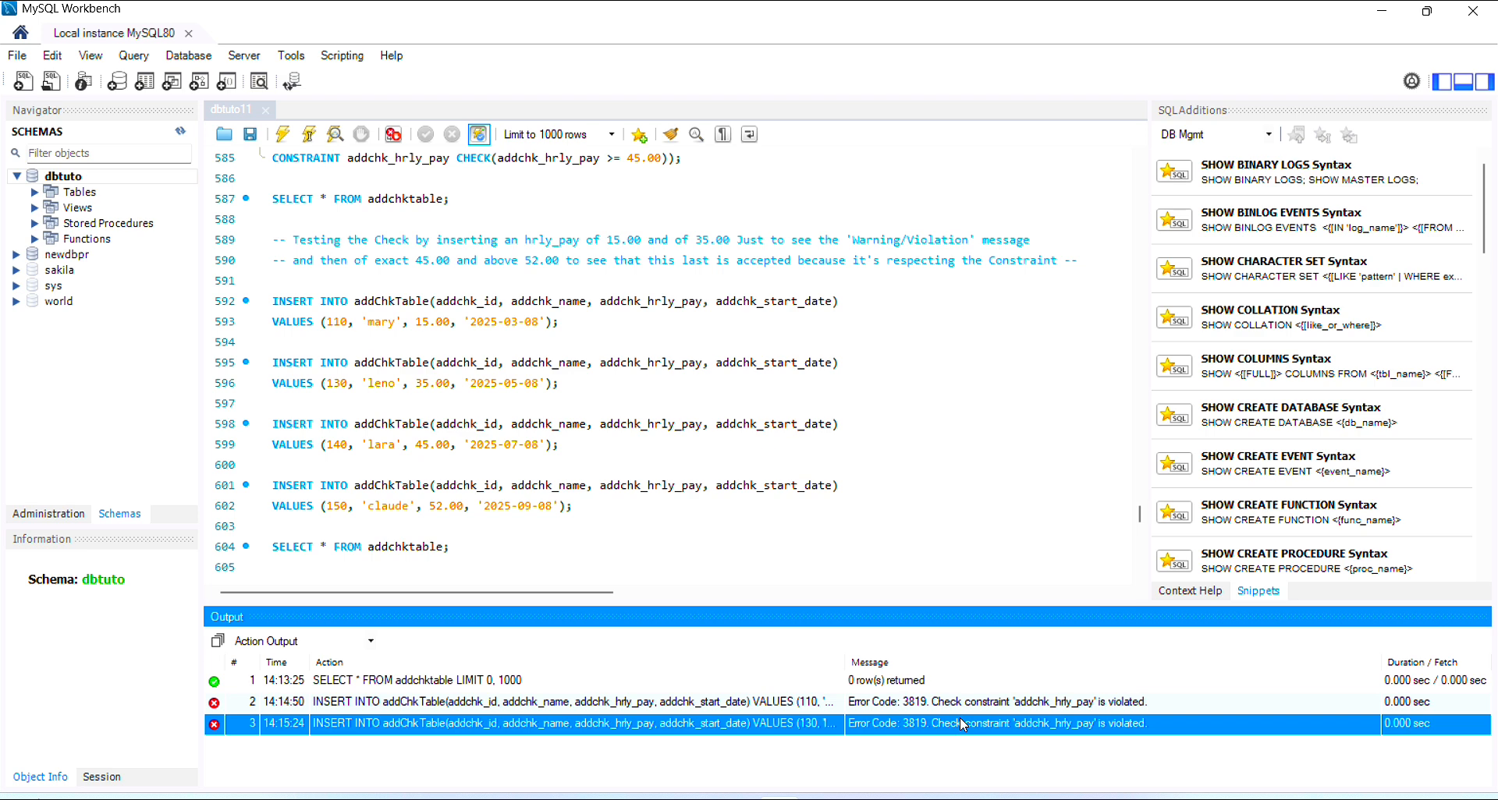
# Refresh the schema list and save the SQL script
pyautogui.click(388, 446)
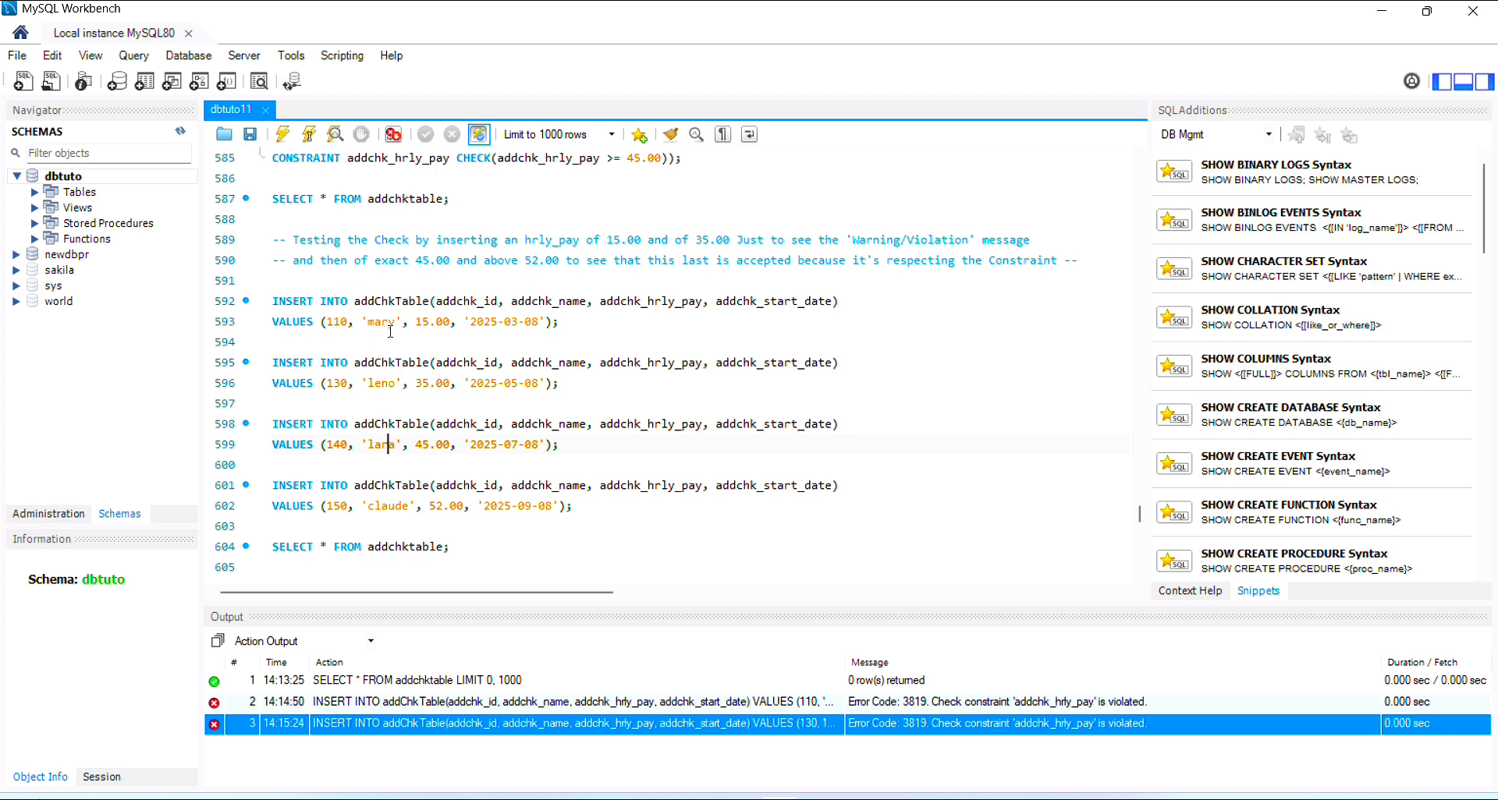
pyautogui.click(179, 131)
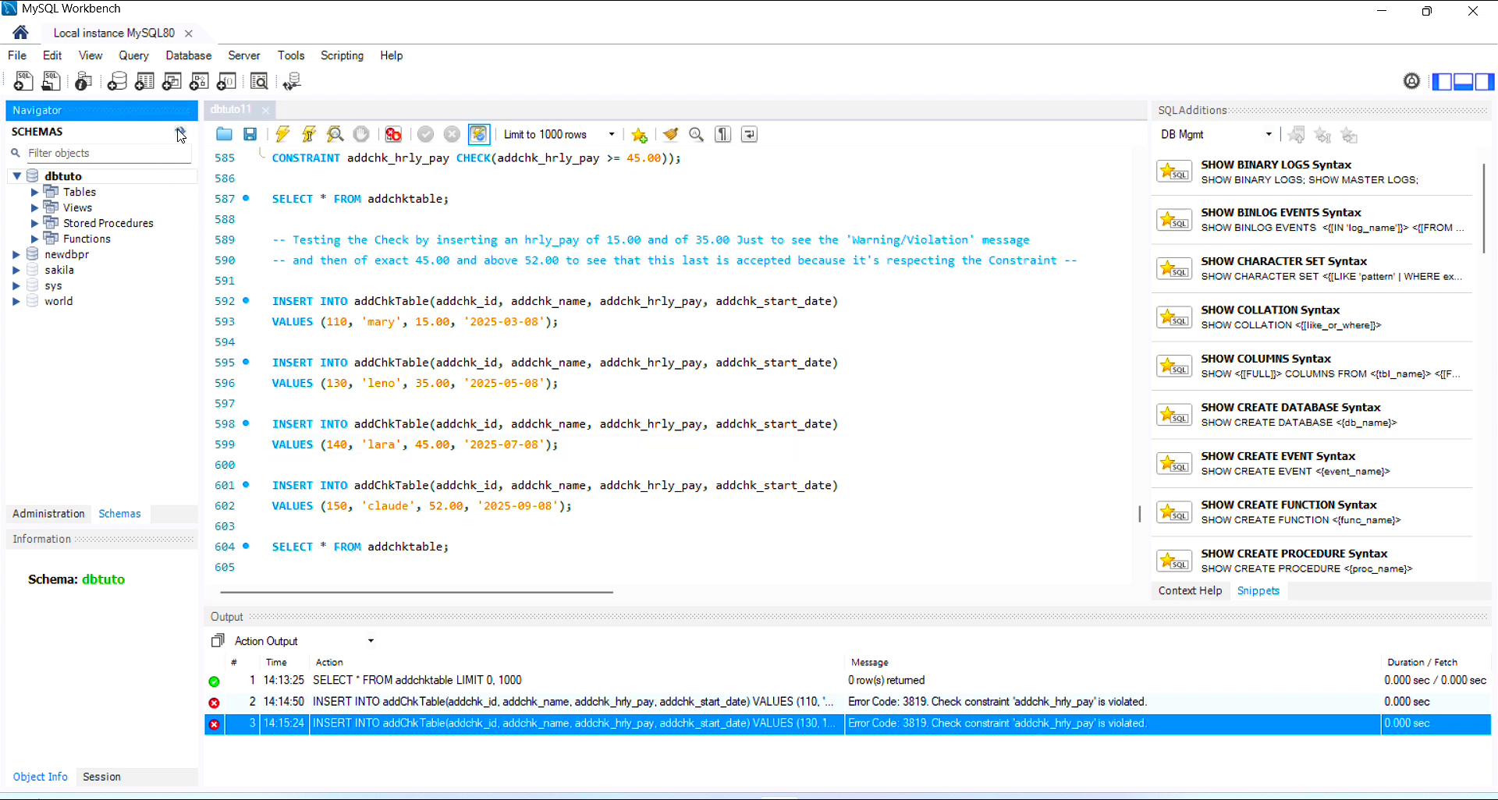
pyautogui.click(14, 59)
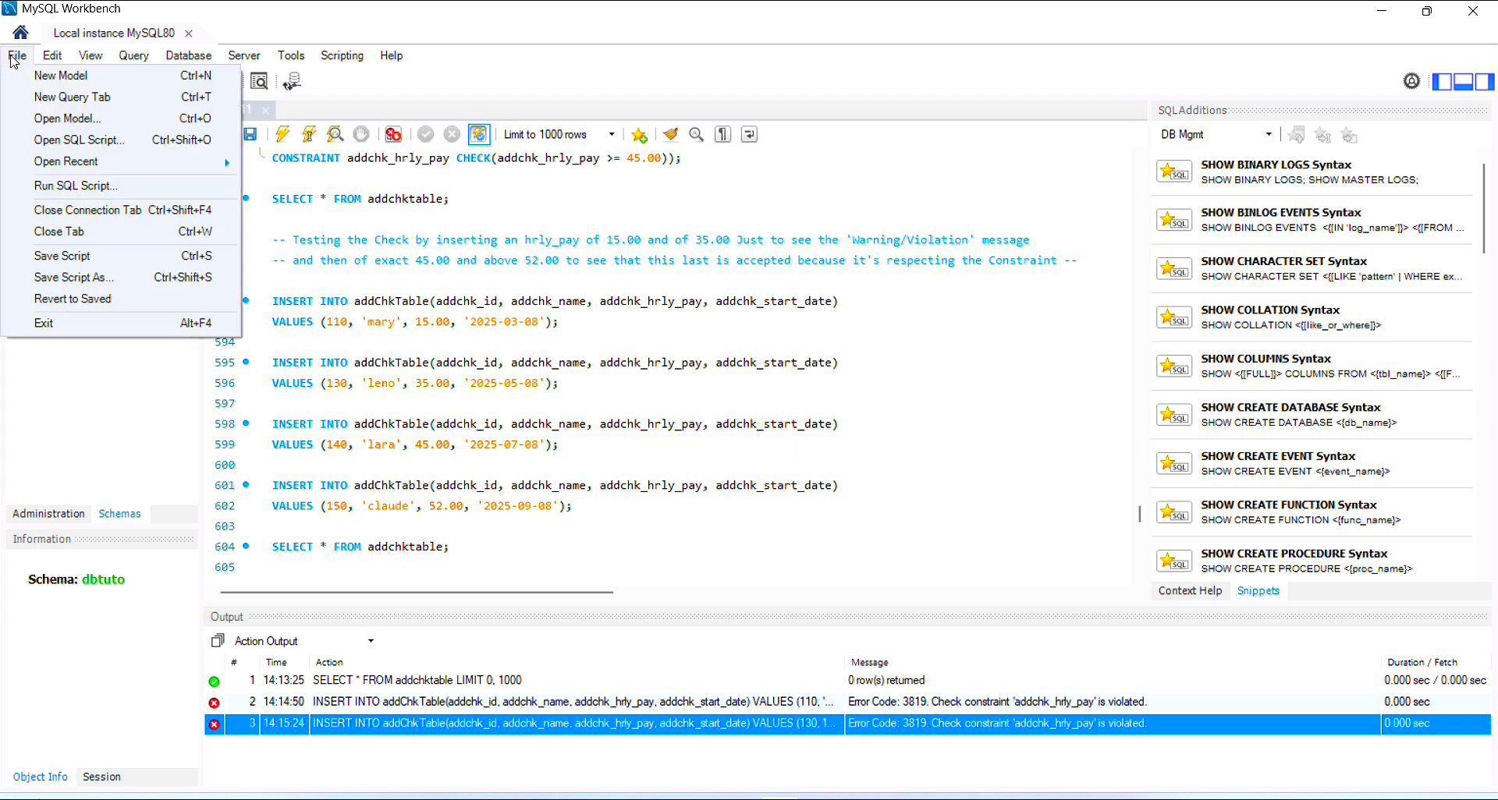
pyautogui.click(79, 260)
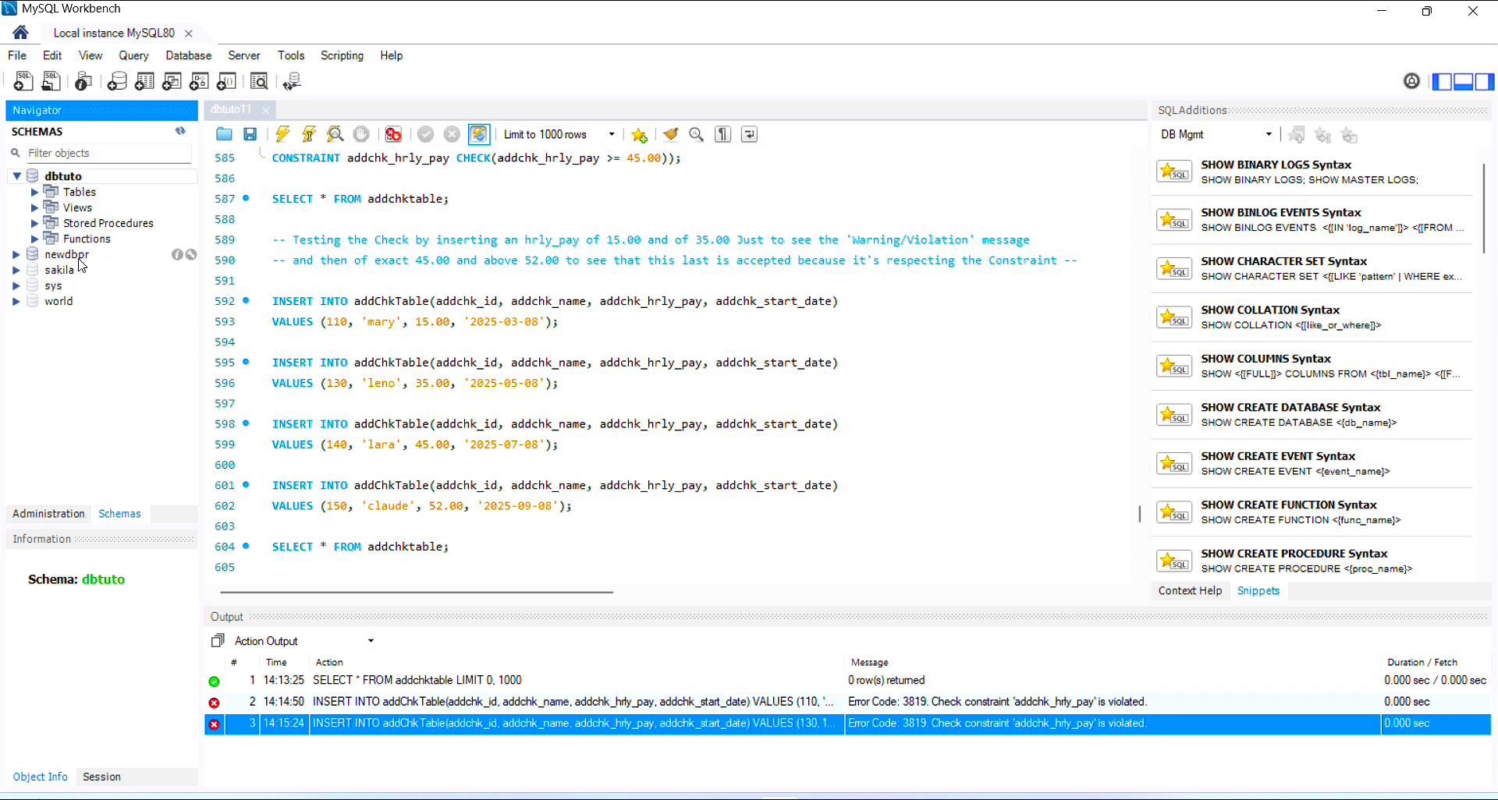
# Review the CHECK constraint line, and execute only the INSERT for id 140 with hourly pay 45.00
pyautogui.click(389, 446)
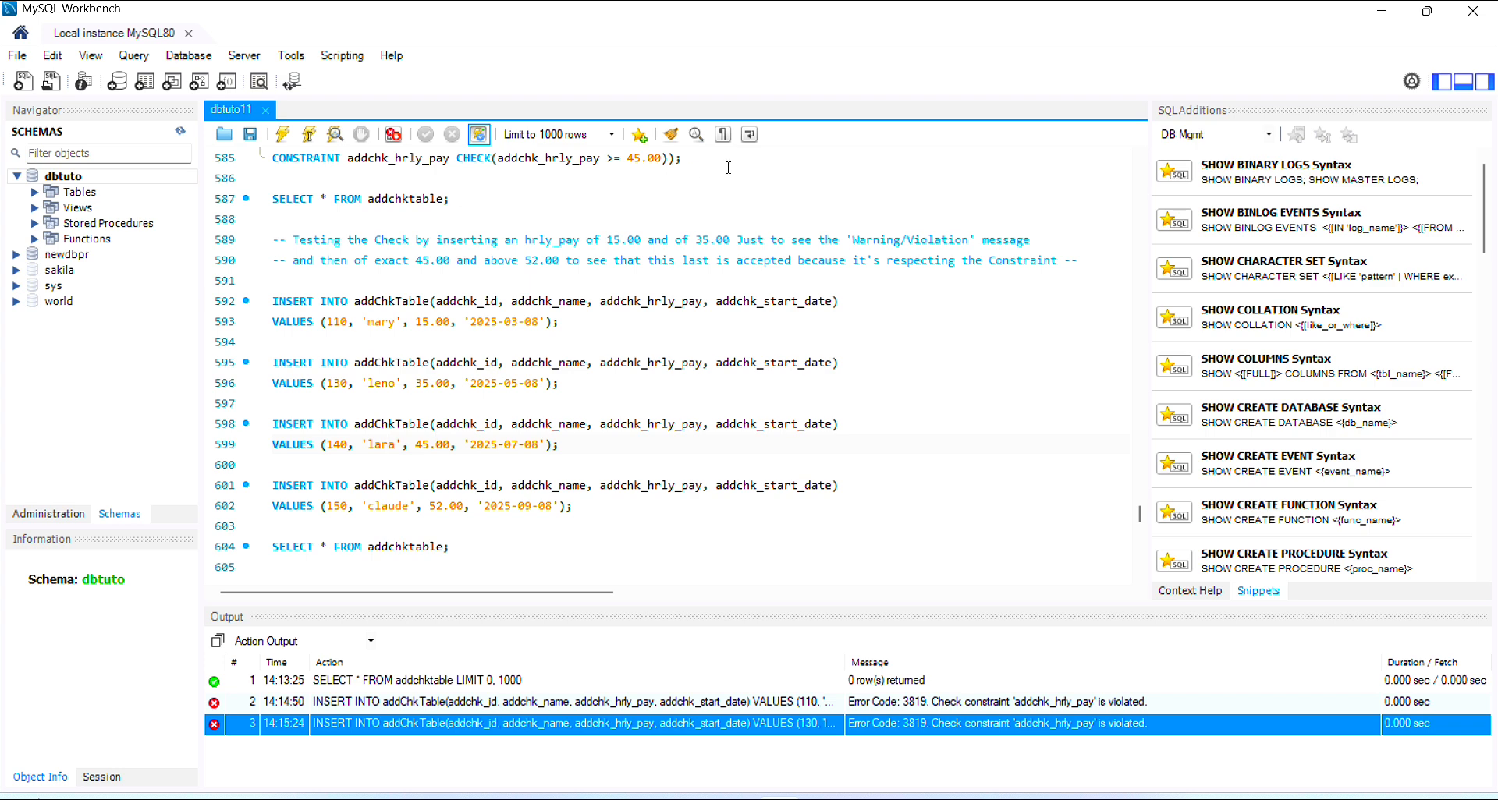
pyautogui.click(1142, 158)
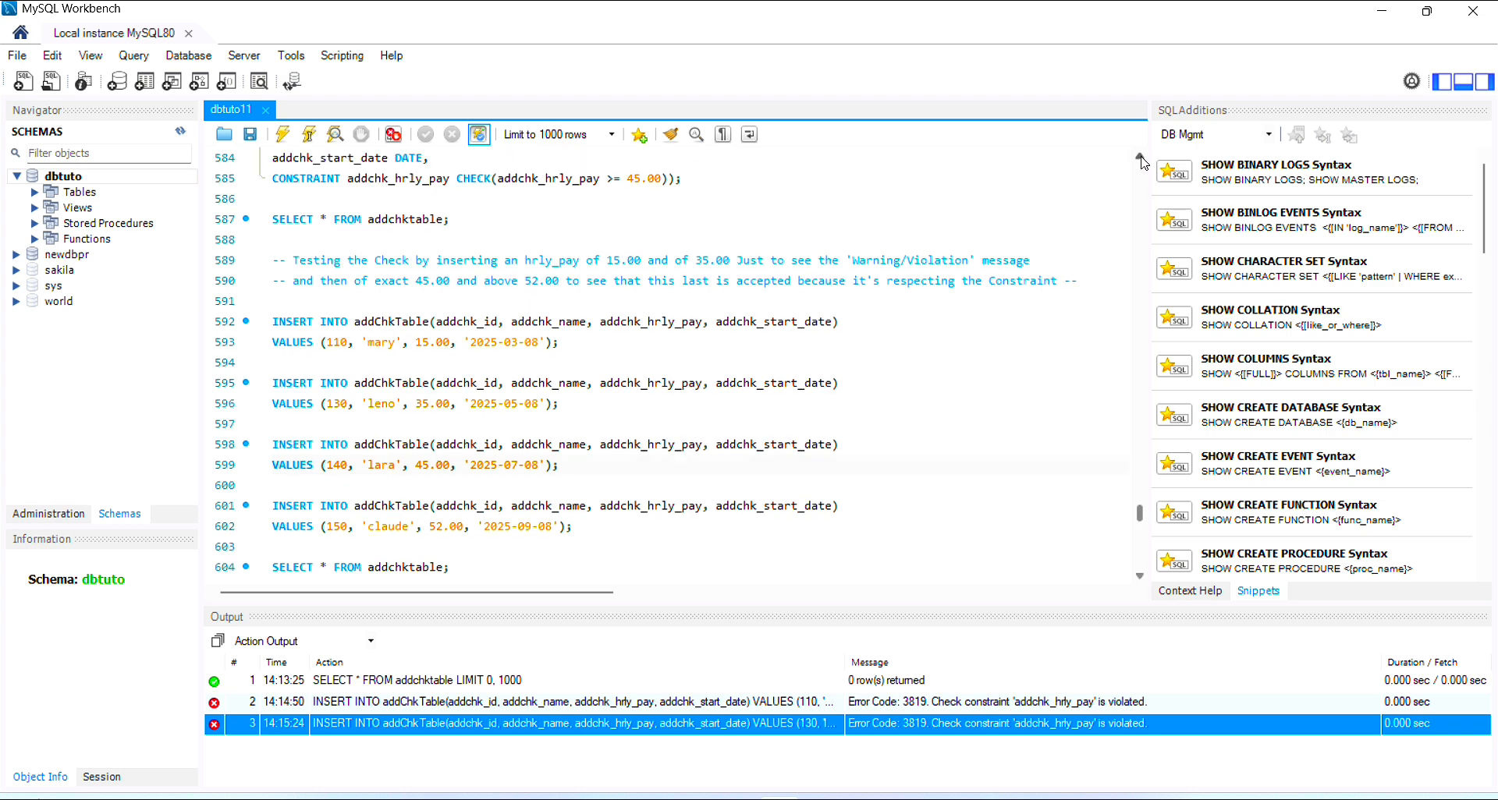
pyautogui.click(1142, 157)
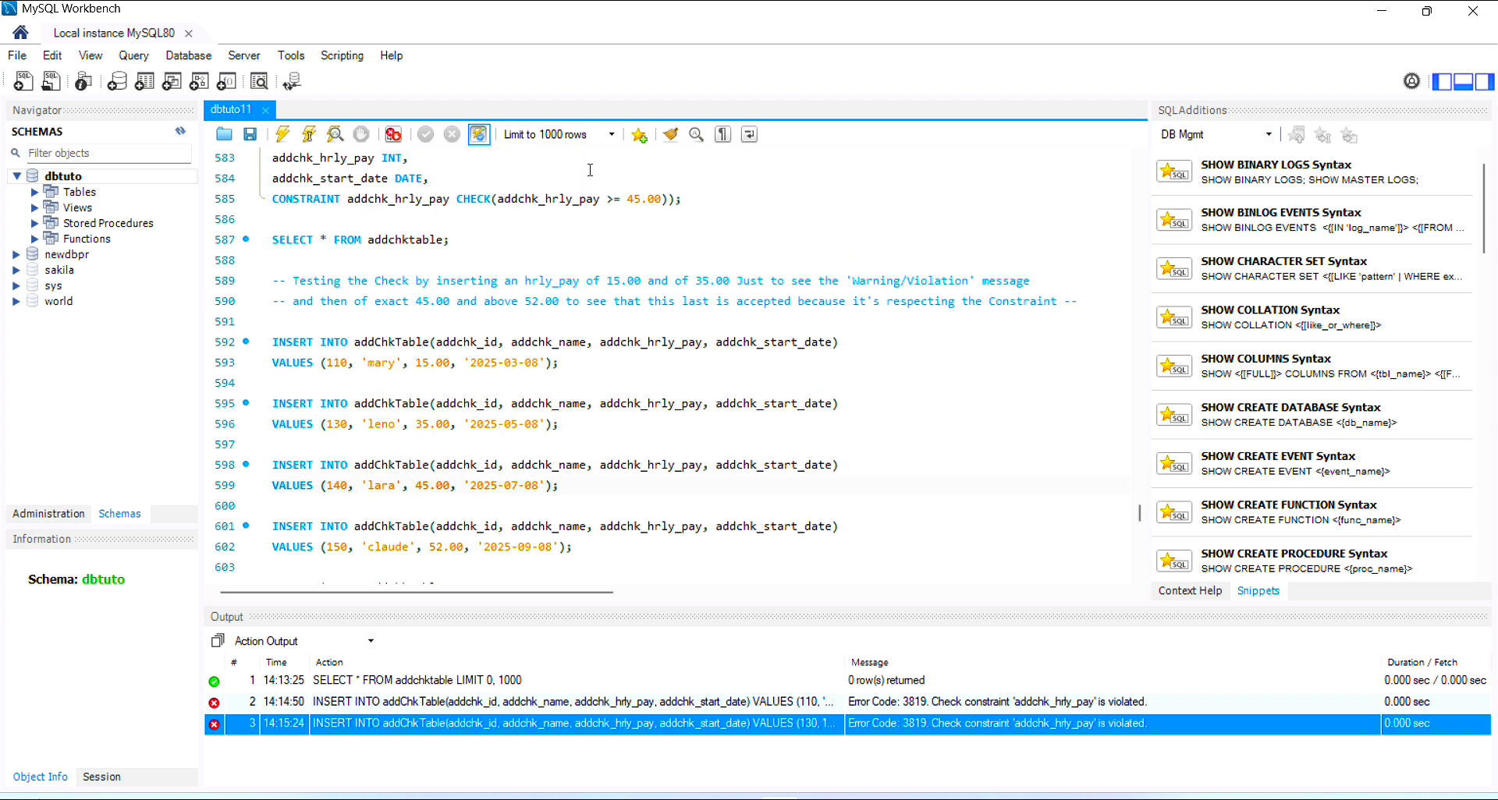
pyautogui.click(212, 201)
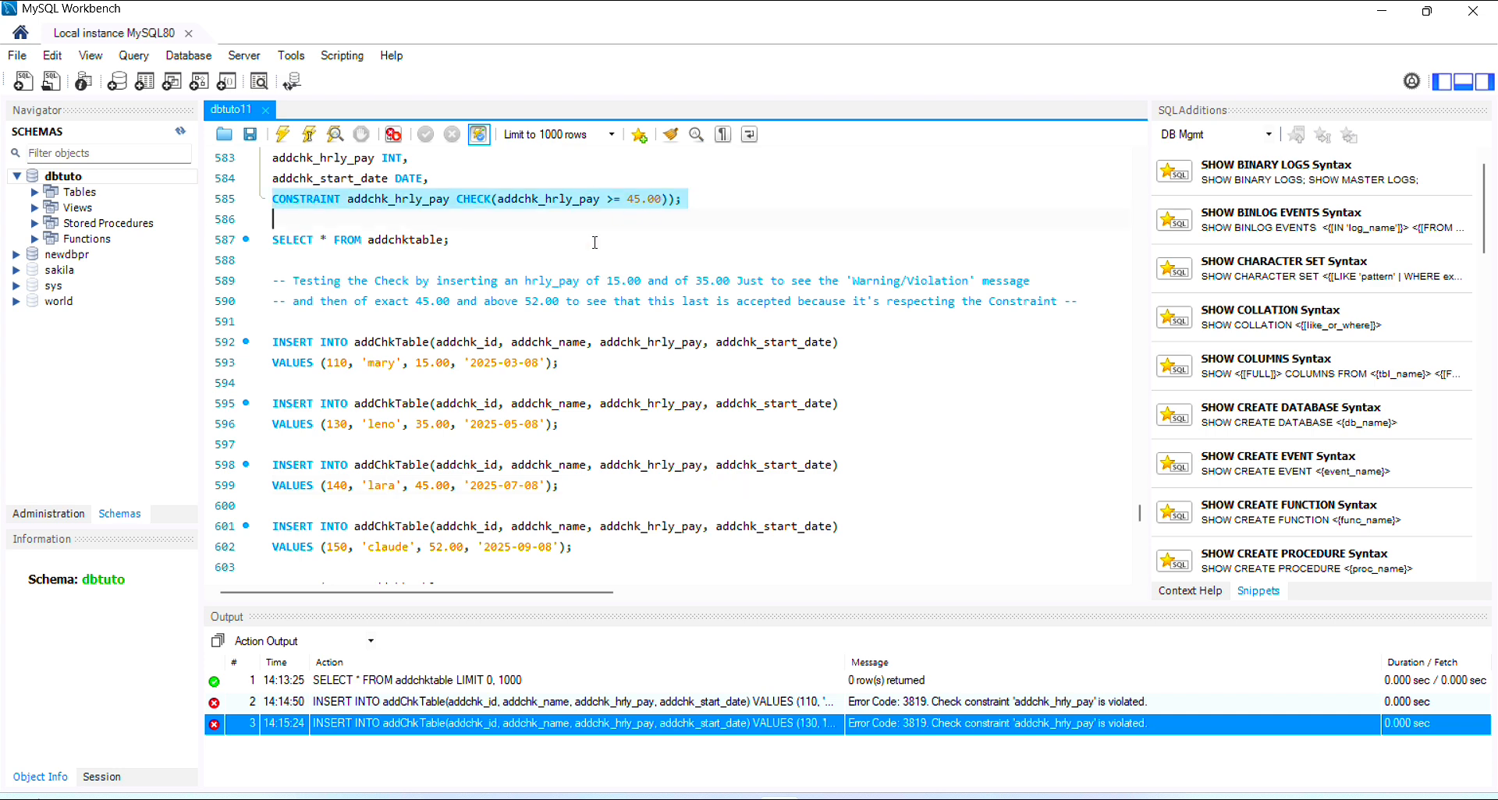
pyautogui.click(421, 485)
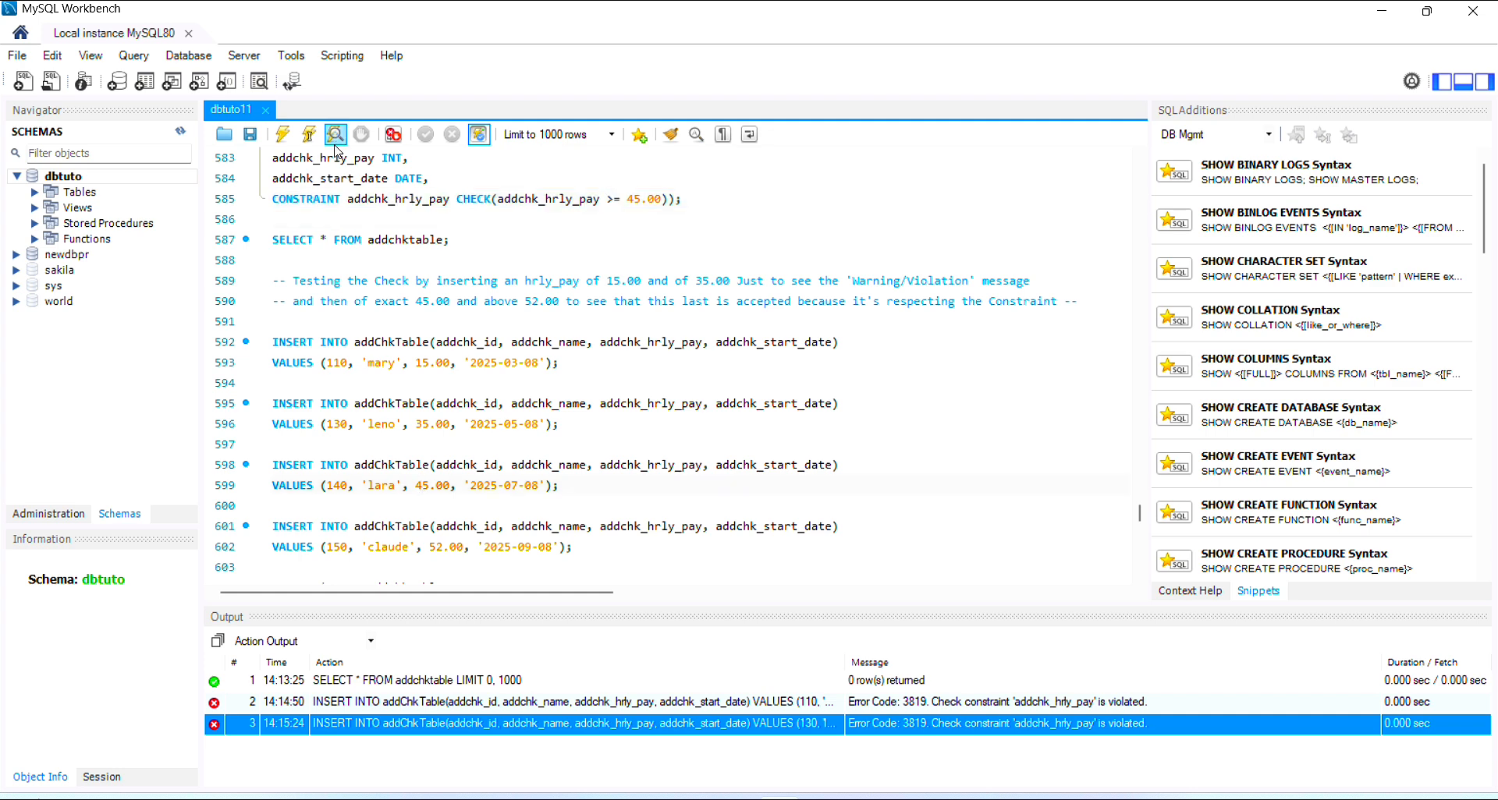
pyautogui.click(310, 137)
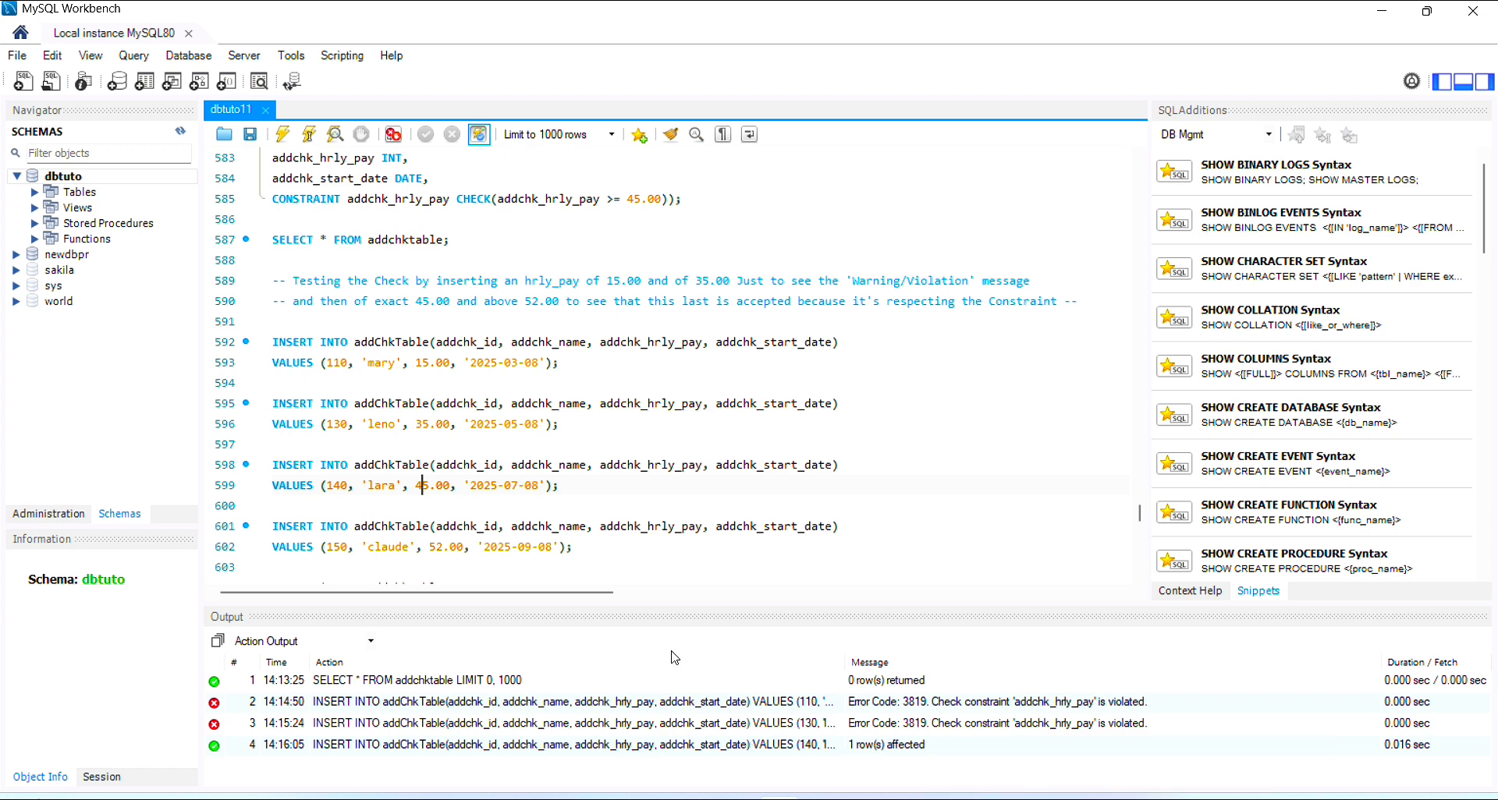
# Execute only the INSERT for id 150 with hourly pay 52.00, and run the final SELECT * FROM addchktable query
pyautogui.click(441, 552)
pyautogui.click(620, 199)
pyautogui.click(392, 547)
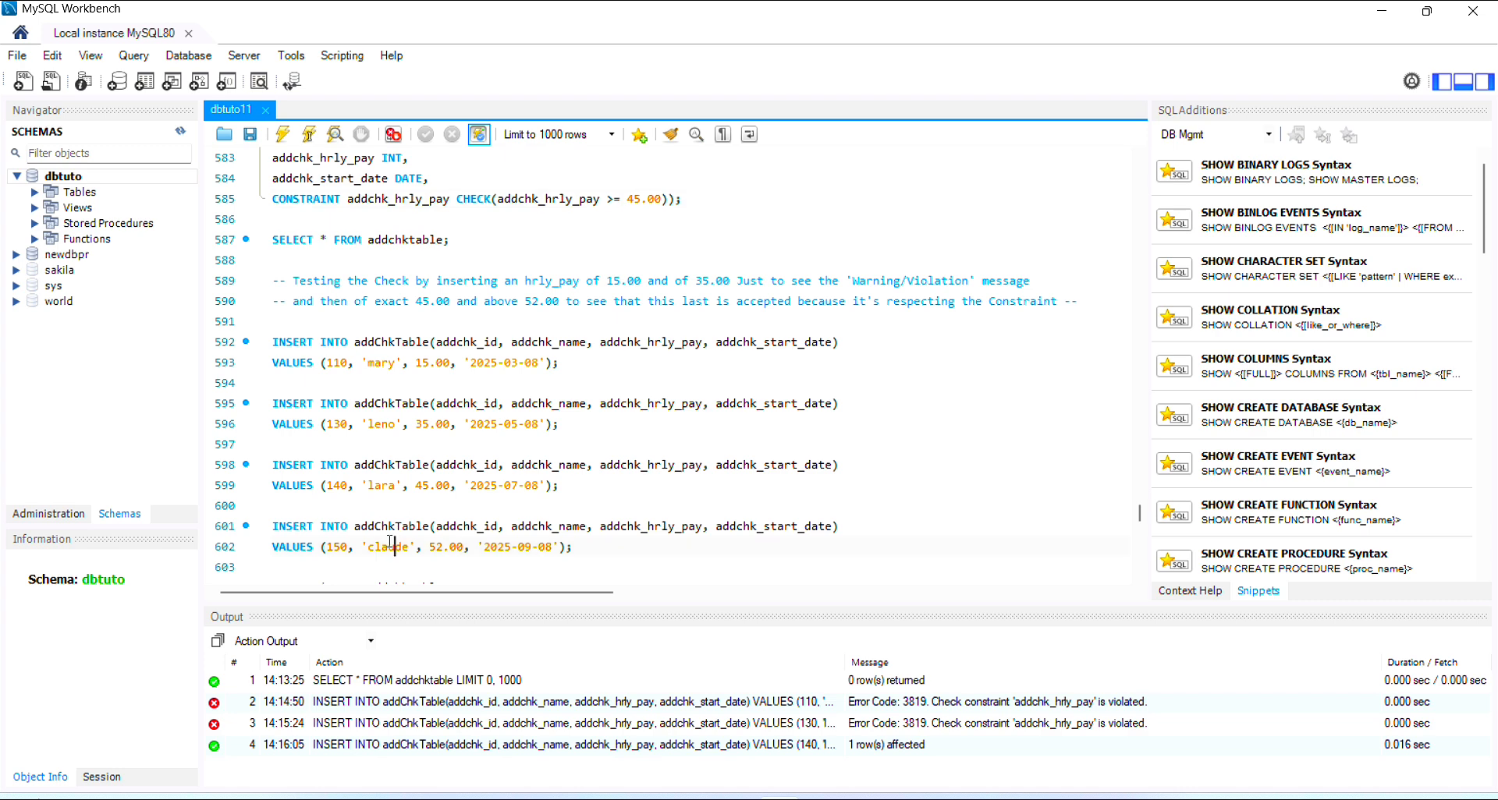
pyautogui.click(310, 143)
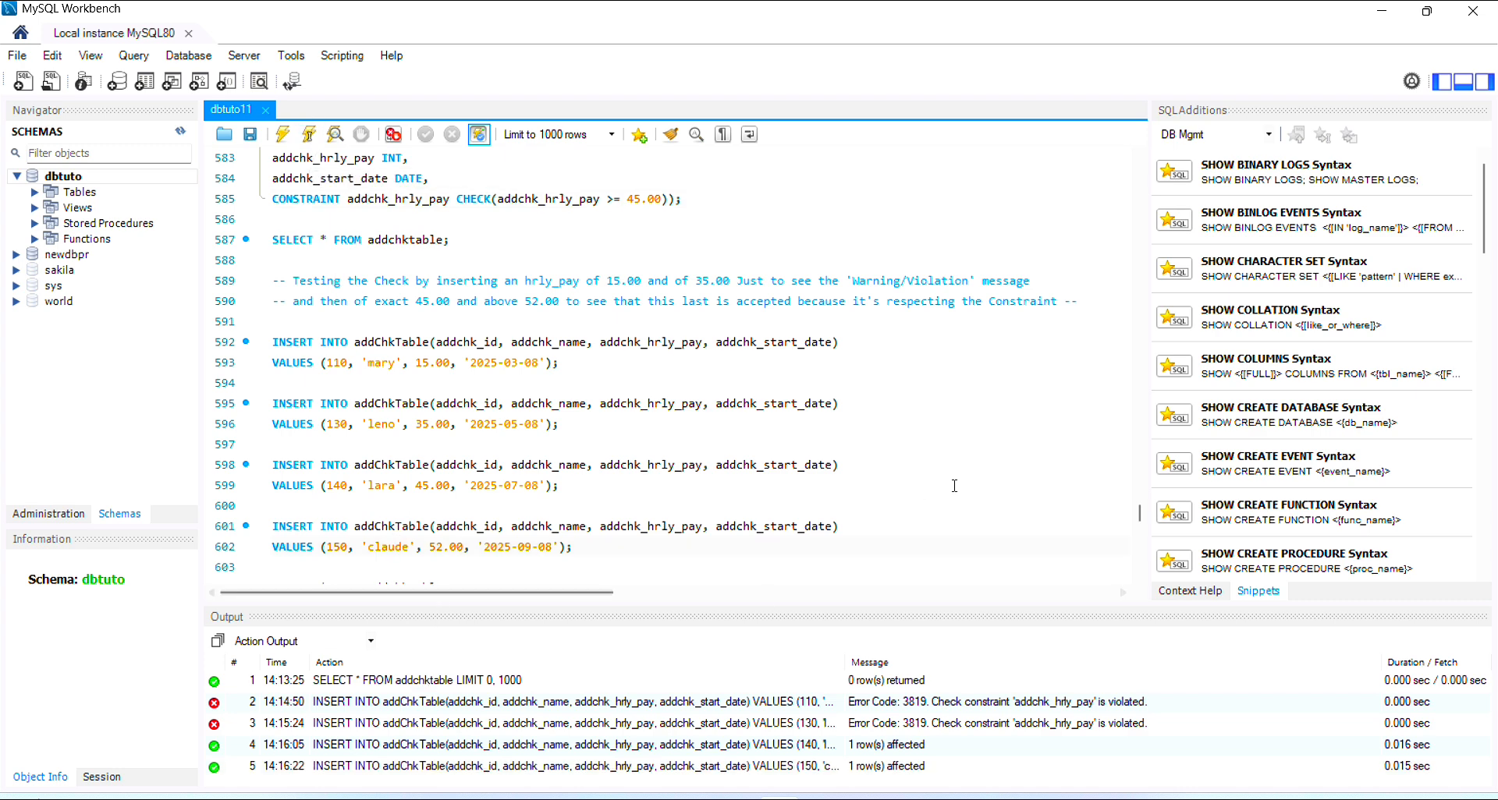
pyautogui.scroll(-4, 1138, 573)
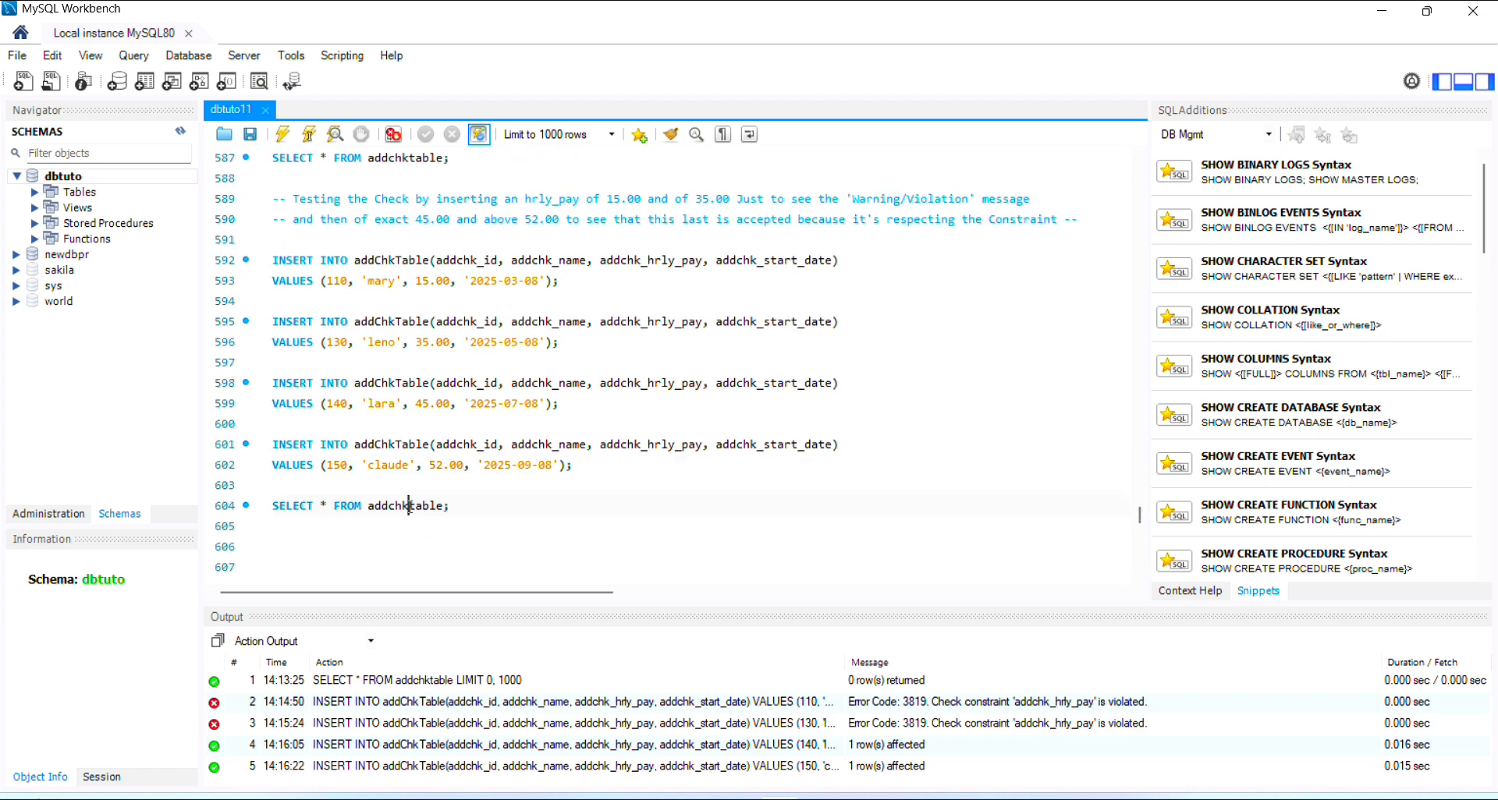
pyautogui.click(310, 135)
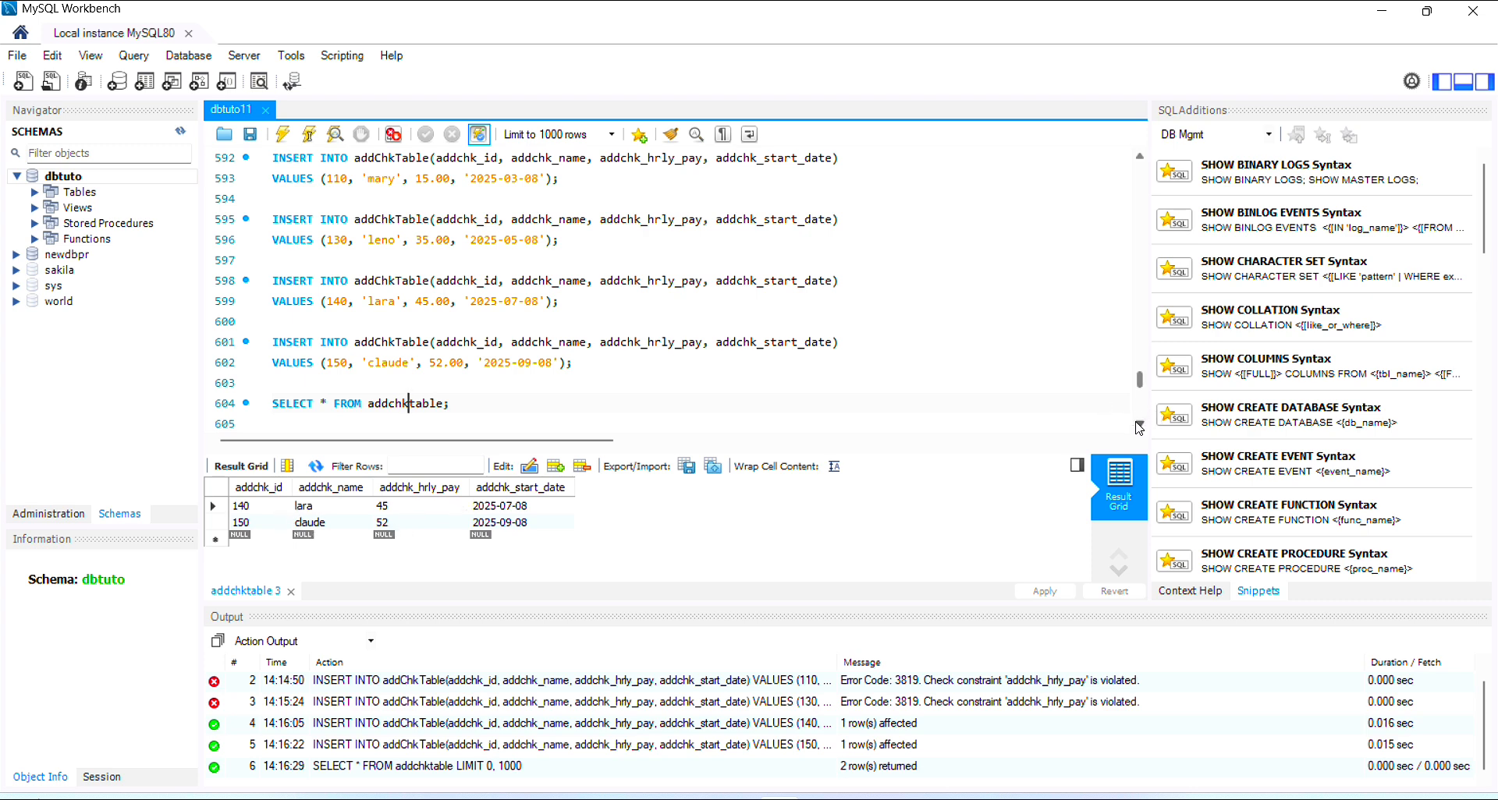
# Review the test comment and the four INSERT statements against the rows returned by the final query
pyautogui.click(1139, 155)
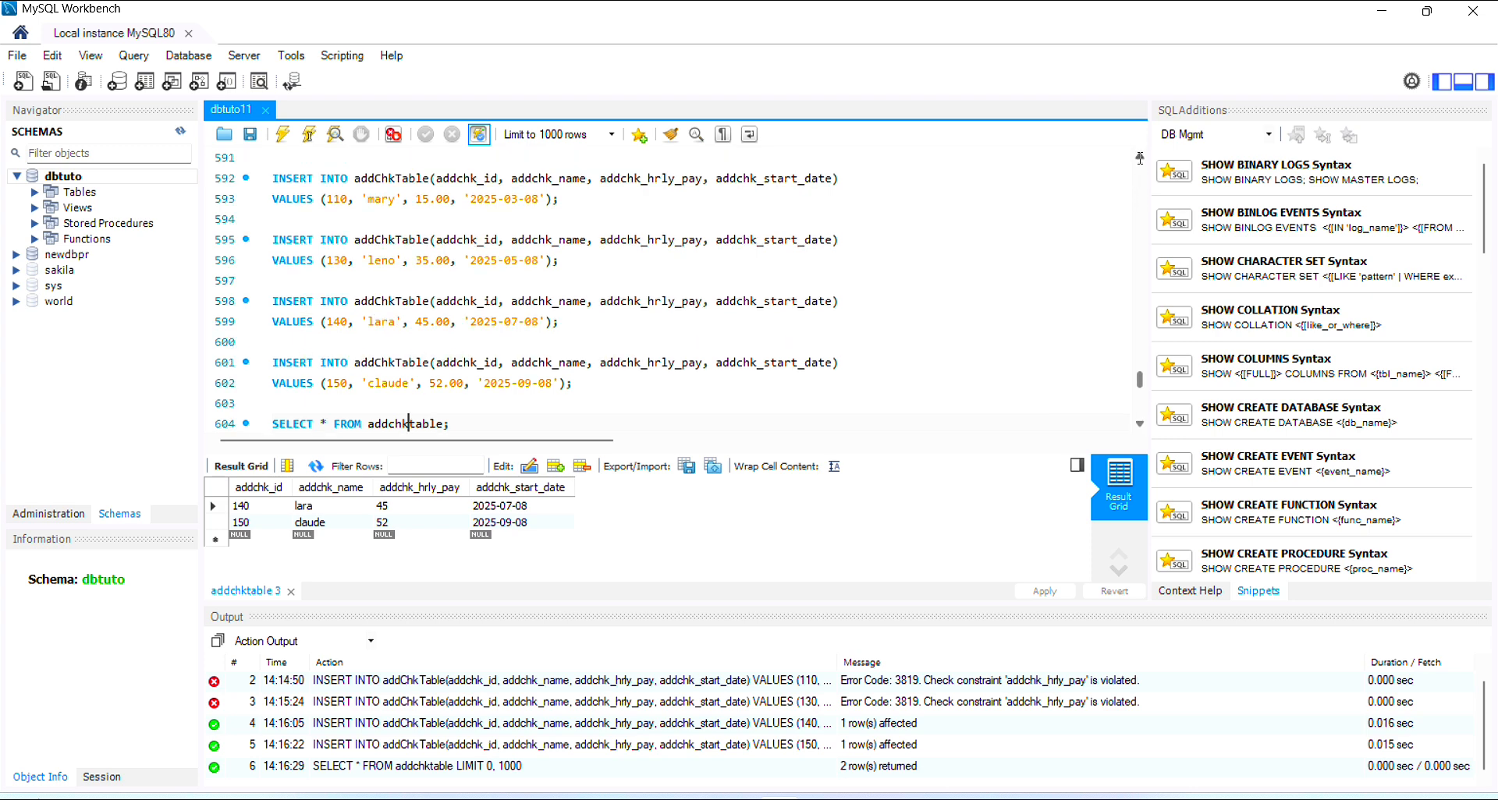
pyautogui.click(1139, 156)
pyautogui.click(1139, 155)
pyautogui.click(1139, 156)
pyautogui.click(1139, 155)
pyautogui.click(1139, 156)
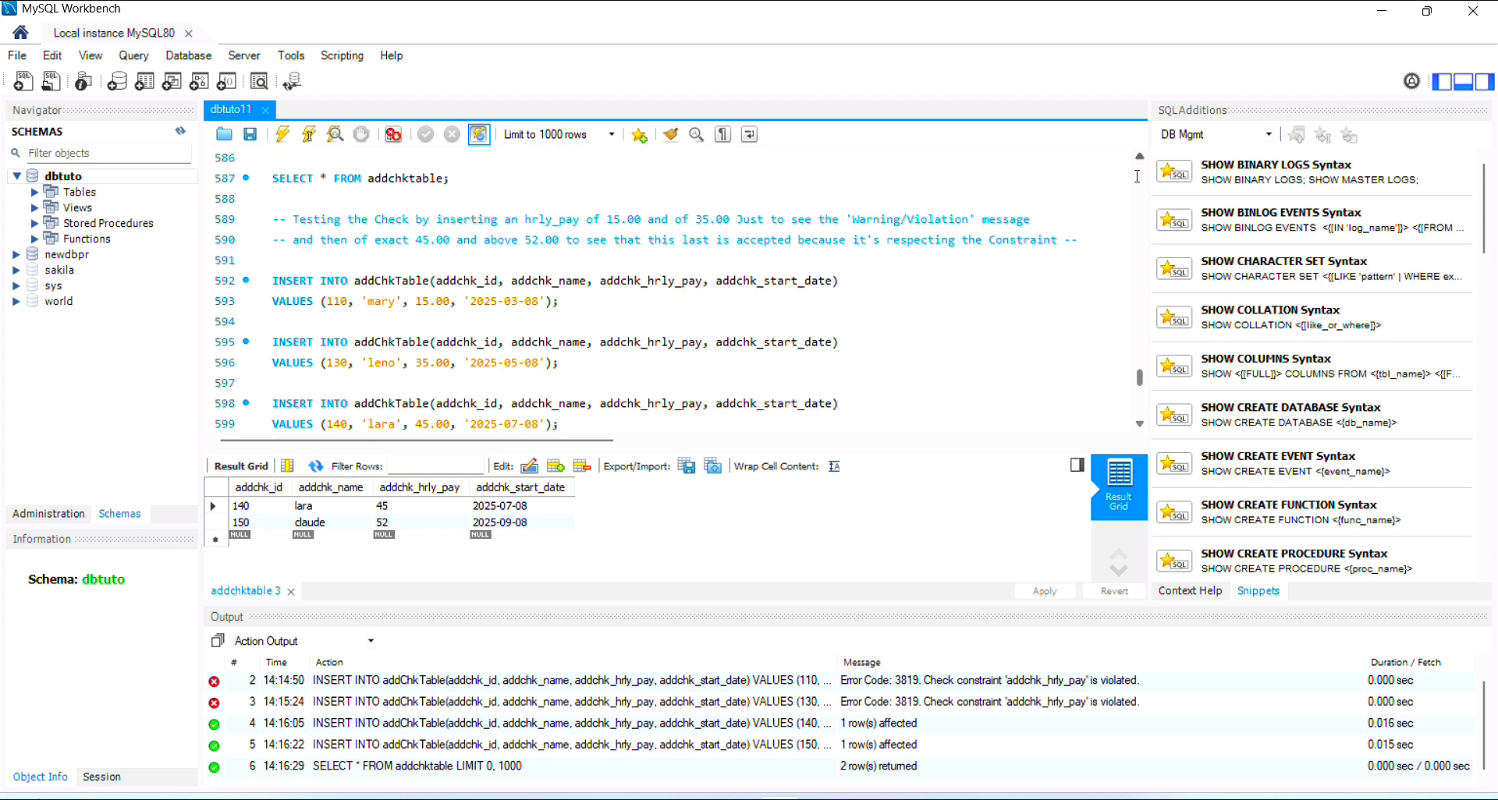
pyautogui.click(1139, 424)
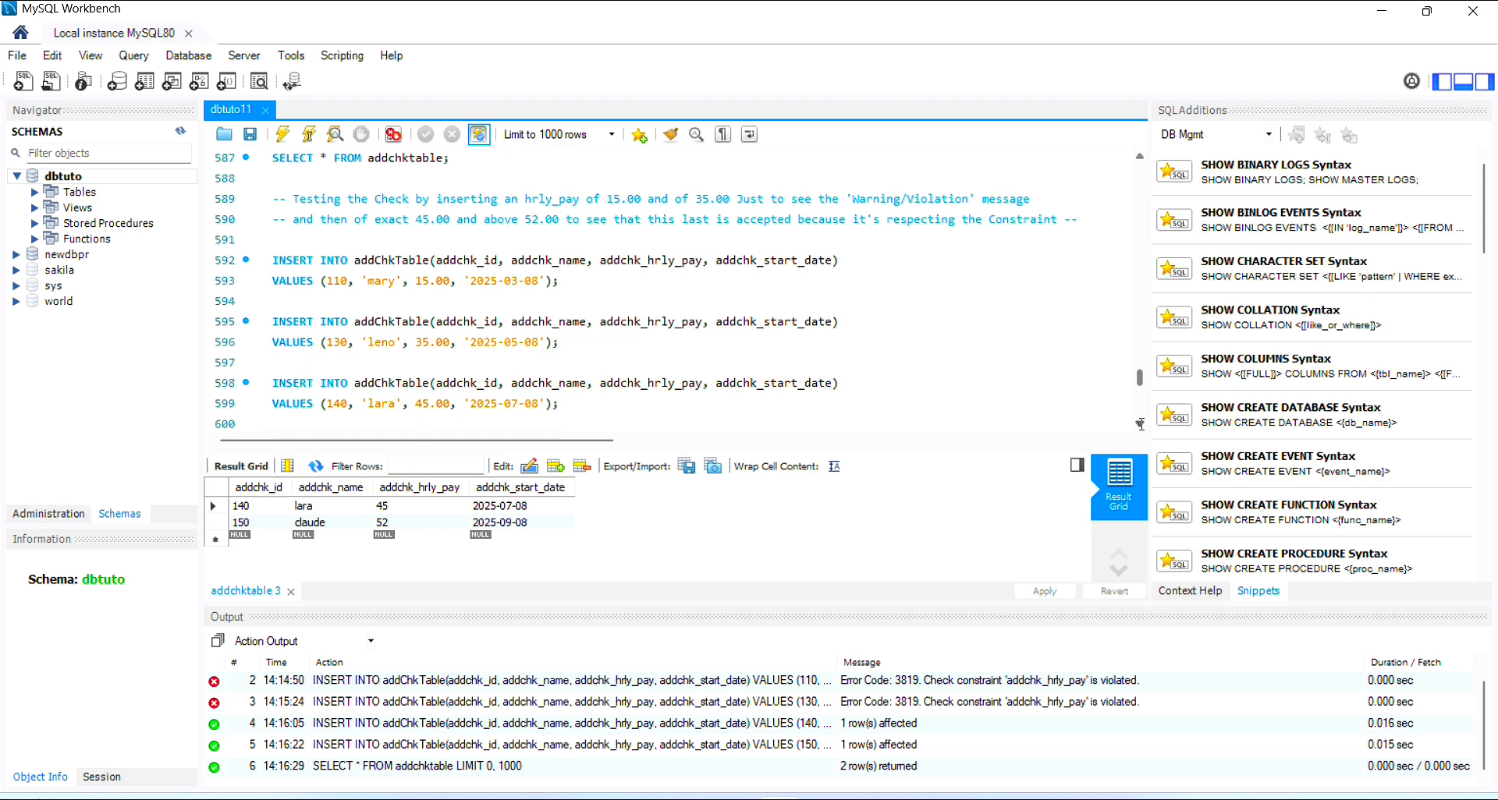
pyautogui.click(1138, 423)
pyautogui.click(1139, 424)
pyautogui.click(1139, 423)
pyautogui.click(1139, 424)
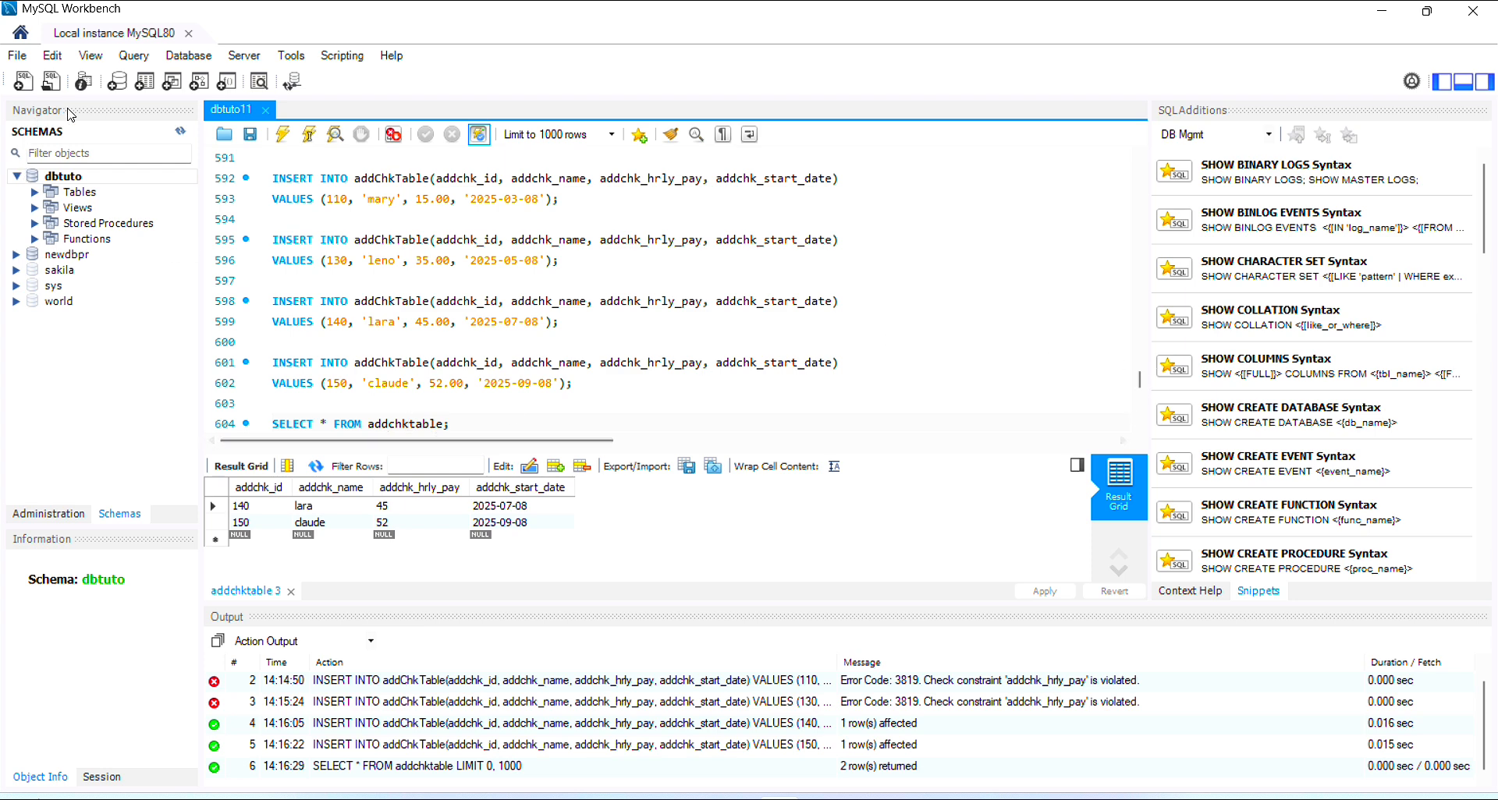
# Refresh the schema list and look through the whole script from its first line to the final query
pyautogui.click(185, 135)
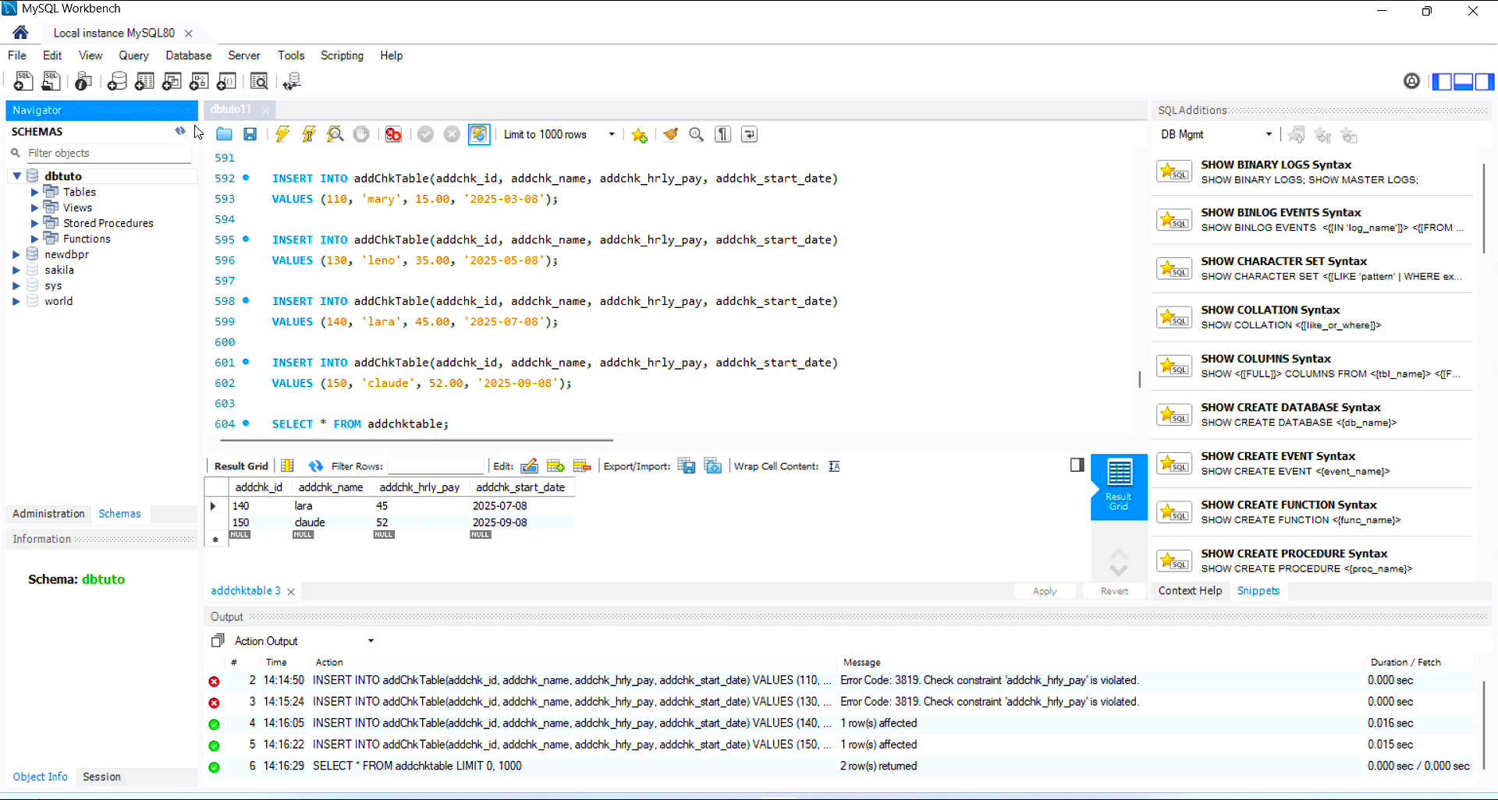
pyautogui.click(234, 110)
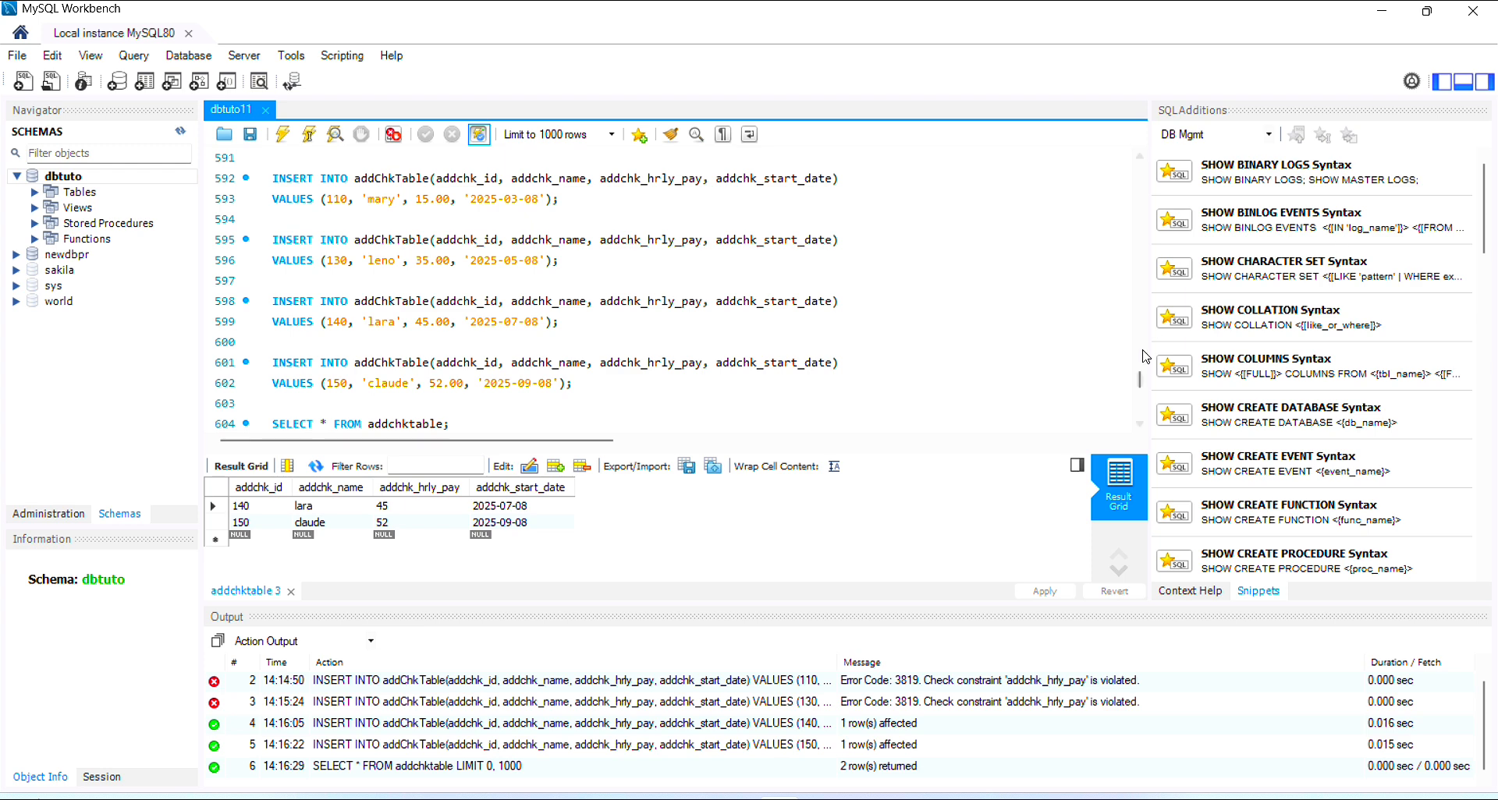
pyautogui.scroll(1, 1140, 385)
pyautogui.moveTo(1140, 382); pyautogui.dragTo(1137, 160)
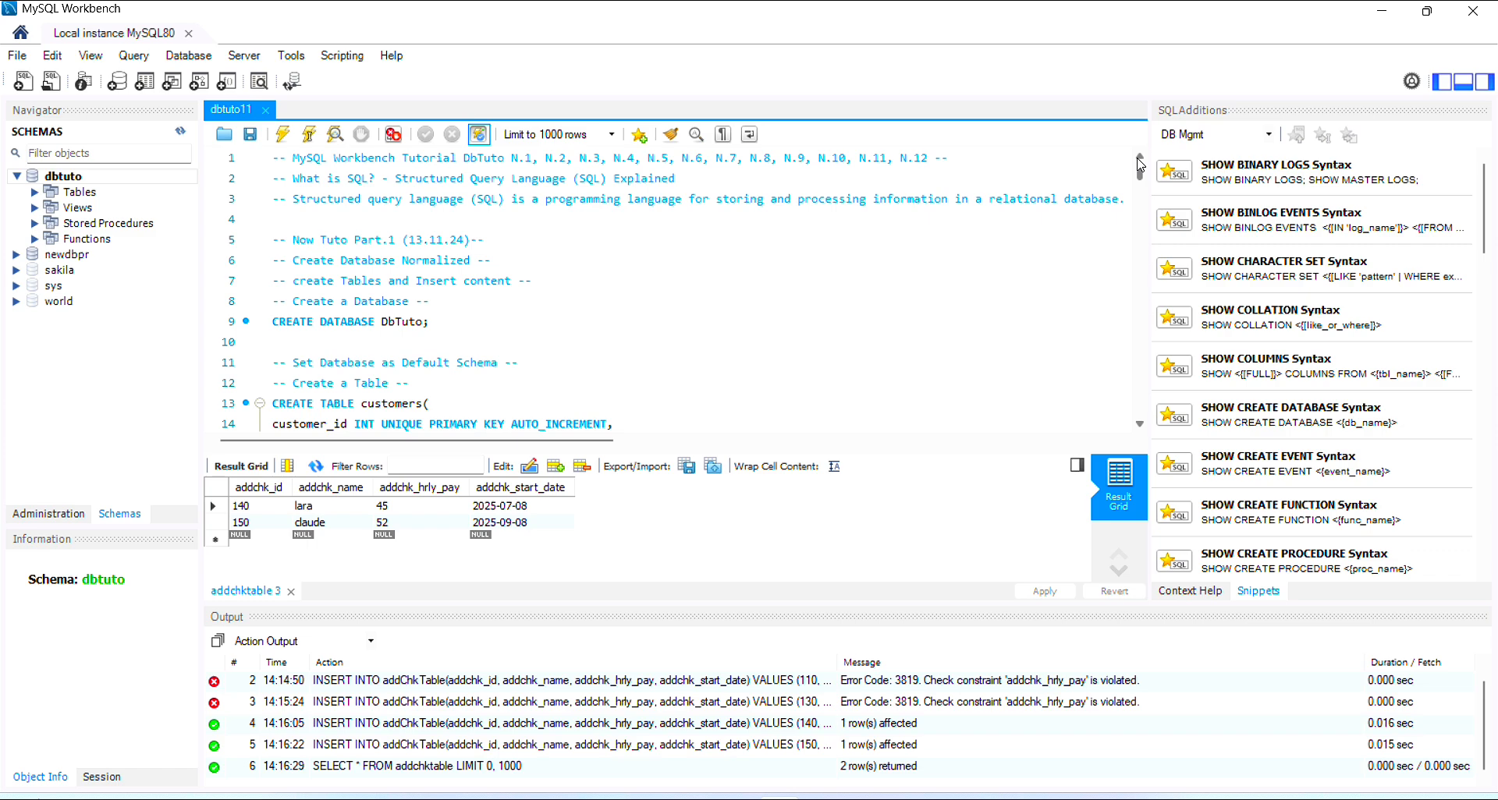
pyautogui.moveTo(1137, 163); pyautogui.dragTo(1161, 388)
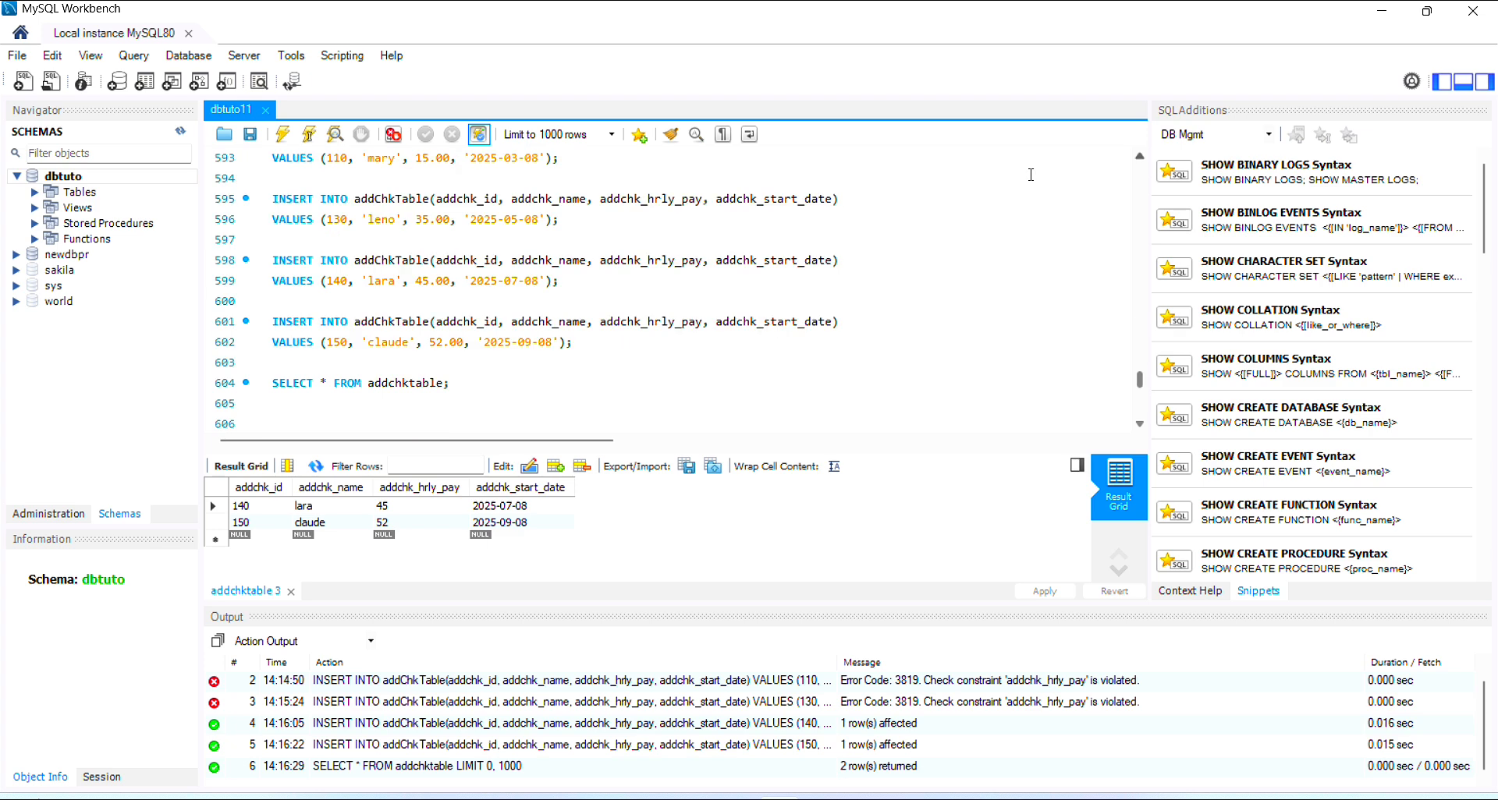
# Add two blank lines after the final SELECT * FROM addchktable query, refresh the schema list and return to the dbtuto11 script
pyautogui.click(474, 391)
pyautogui.press('Return')
pyautogui.press('Return')
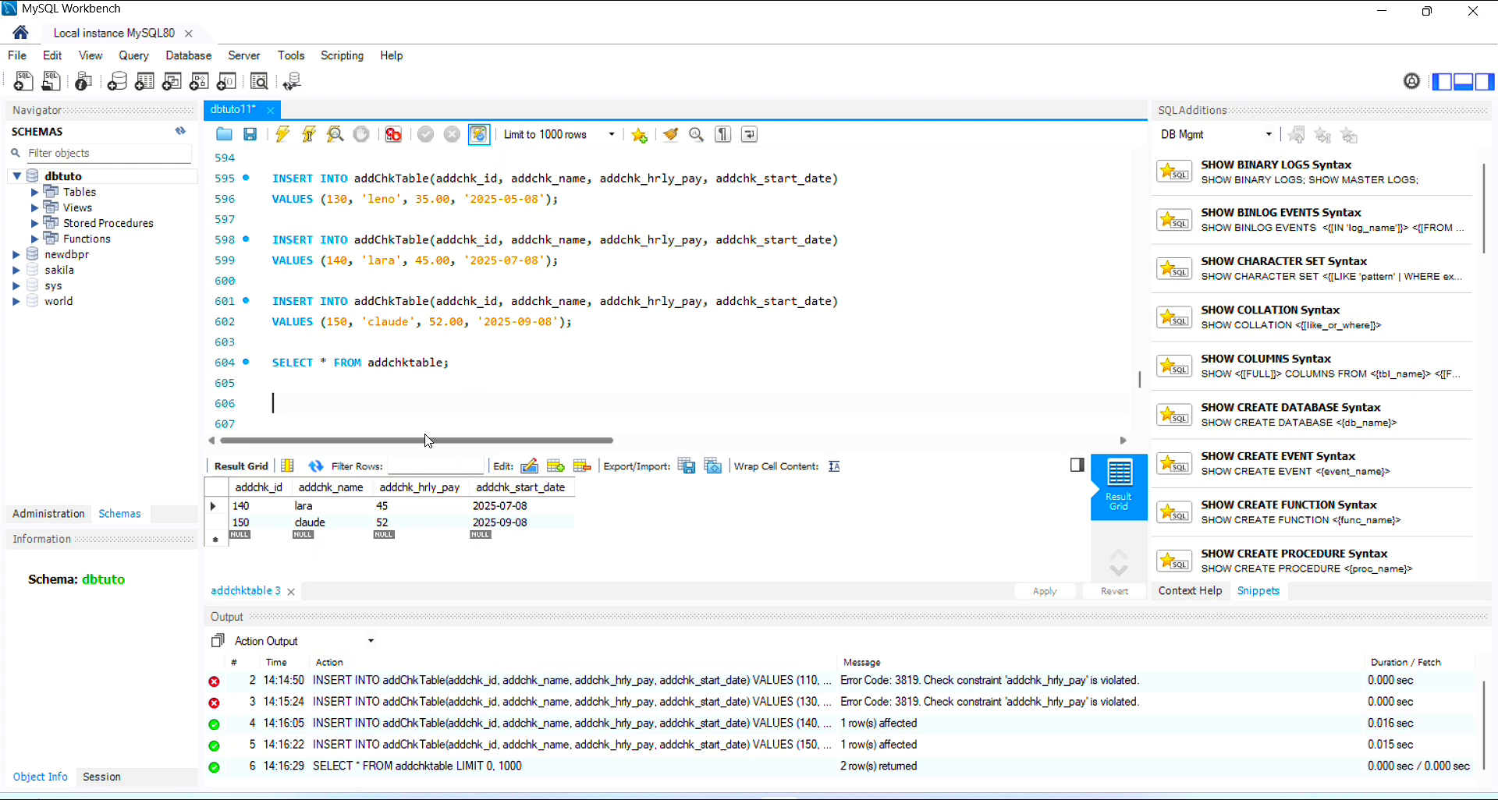
pyautogui.click(179, 133)
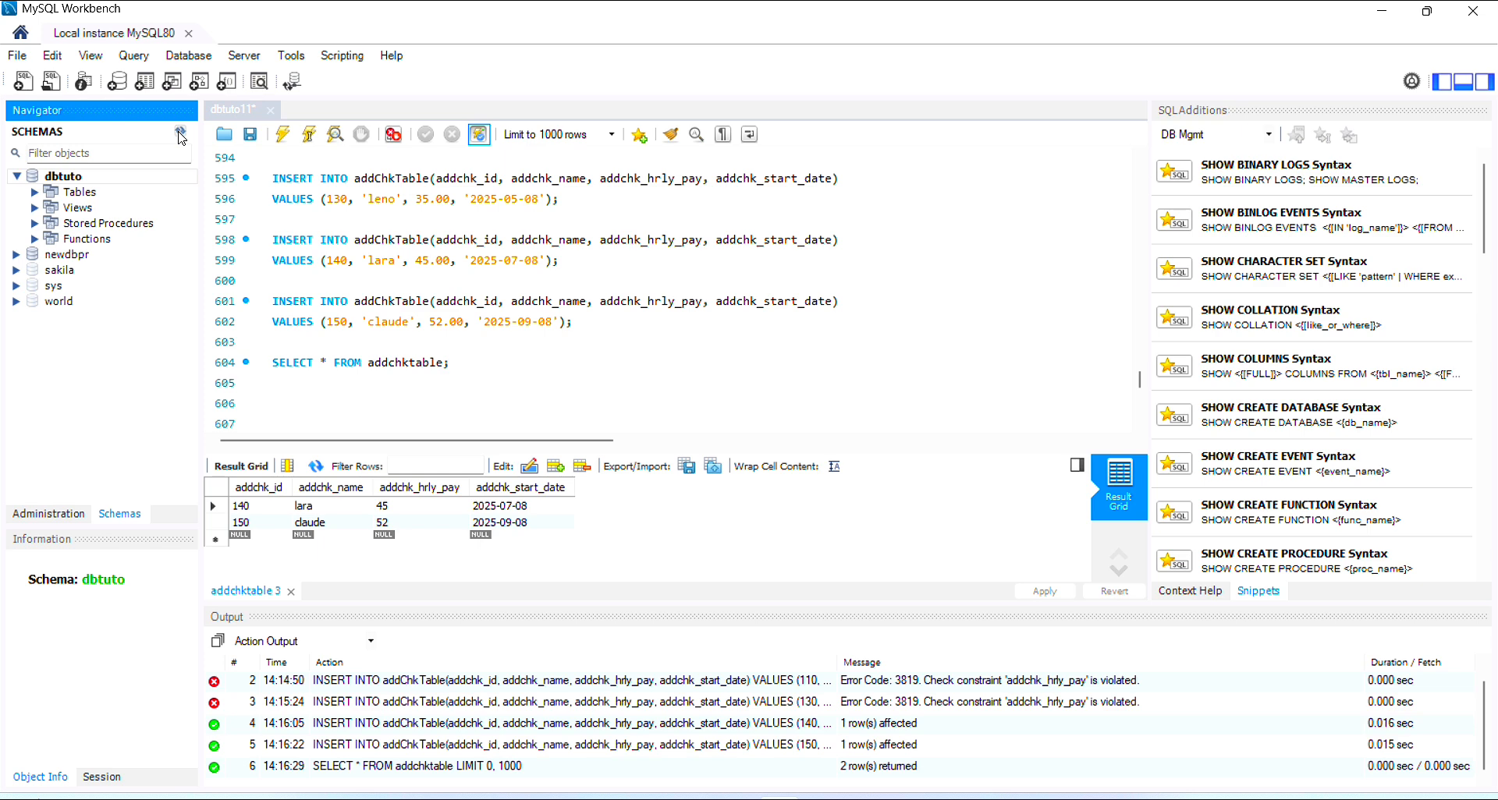
pyautogui.click(232, 111)
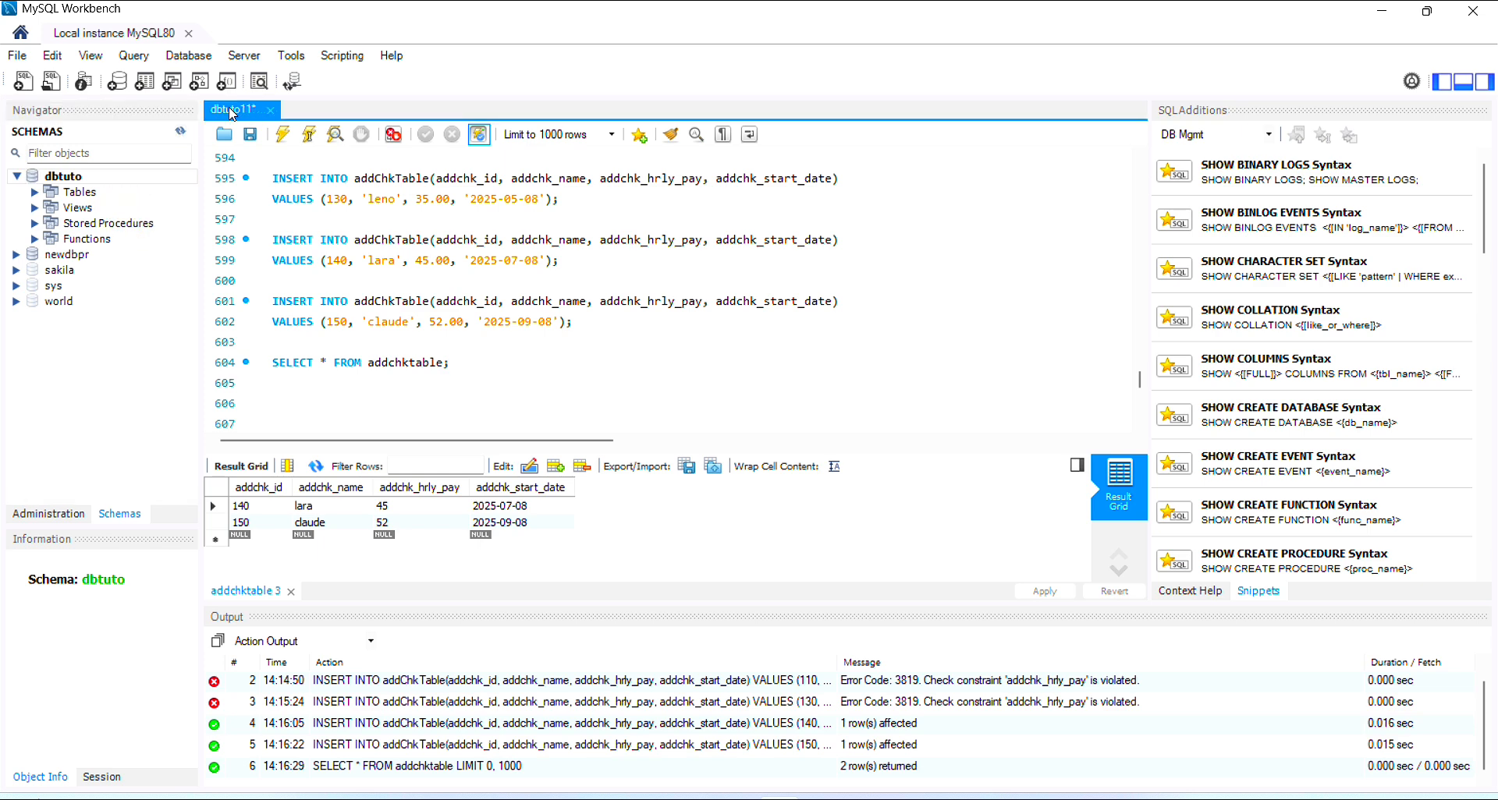
# Execute only the SELECT * FROM Something query on line 565, just above the UPDATE Someone statements
pyautogui.click(1140, 159)
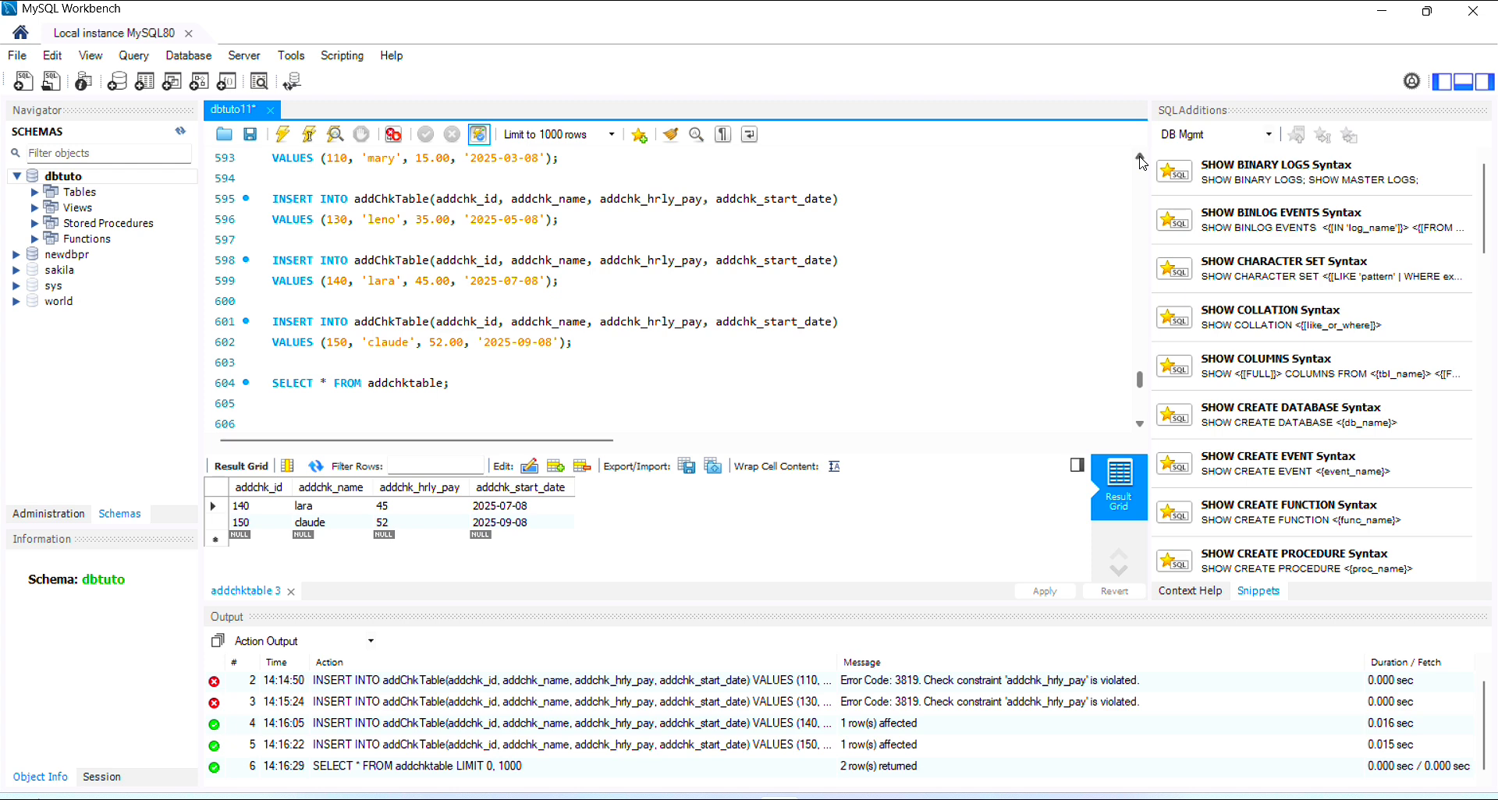
pyautogui.click(1139, 158)
pyautogui.click(1140, 158)
pyautogui.click(1140, 158)
pyautogui.click(1140, 158)
pyautogui.click(1140, 159)
pyautogui.click(1140, 159)
pyautogui.click(1140, 159)
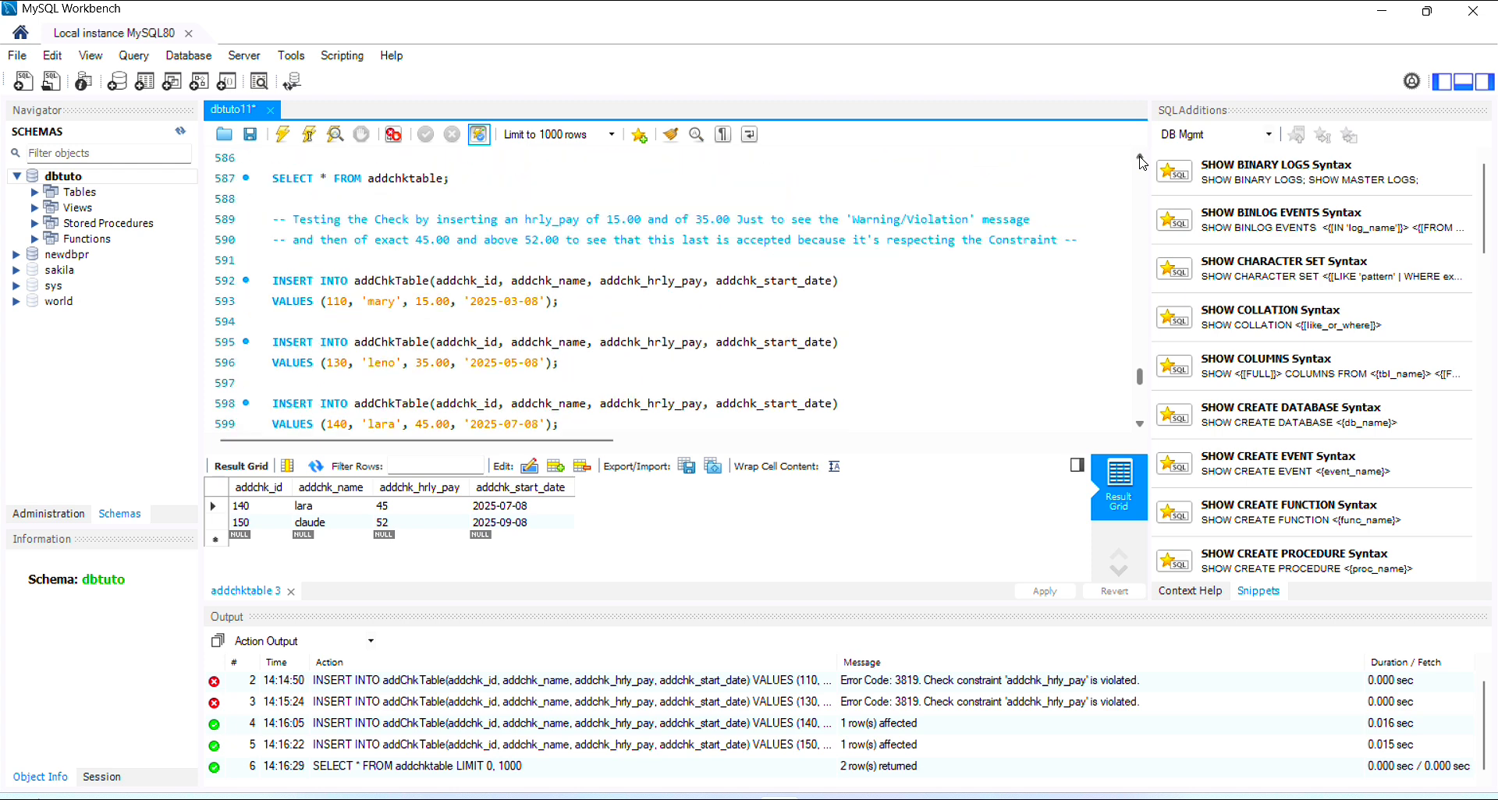
pyautogui.click(1140, 158)
pyautogui.click(1140, 158)
pyautogui.click(1140, 158)
pyautogui.click(1140, 158)
pyautogui.click(1140, 159)
pyautogui.click(1140, 159)
pyautogui.click(1139, 159)
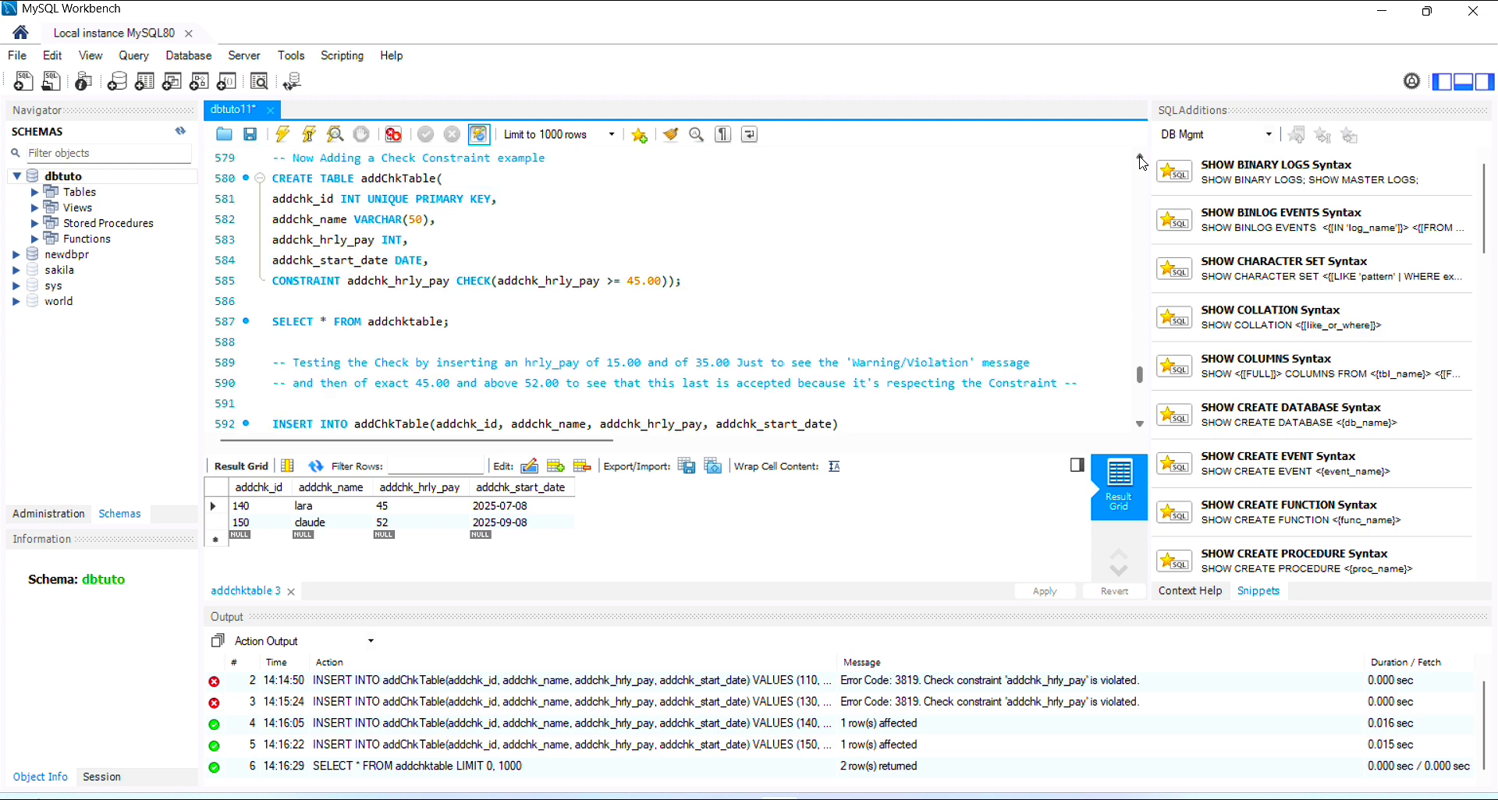
pyautogui.click(1139, 158)
pyautogui.click(1139, 158)
pyautogui.click(1139, 158)
pyautogui.click(1140, 158)
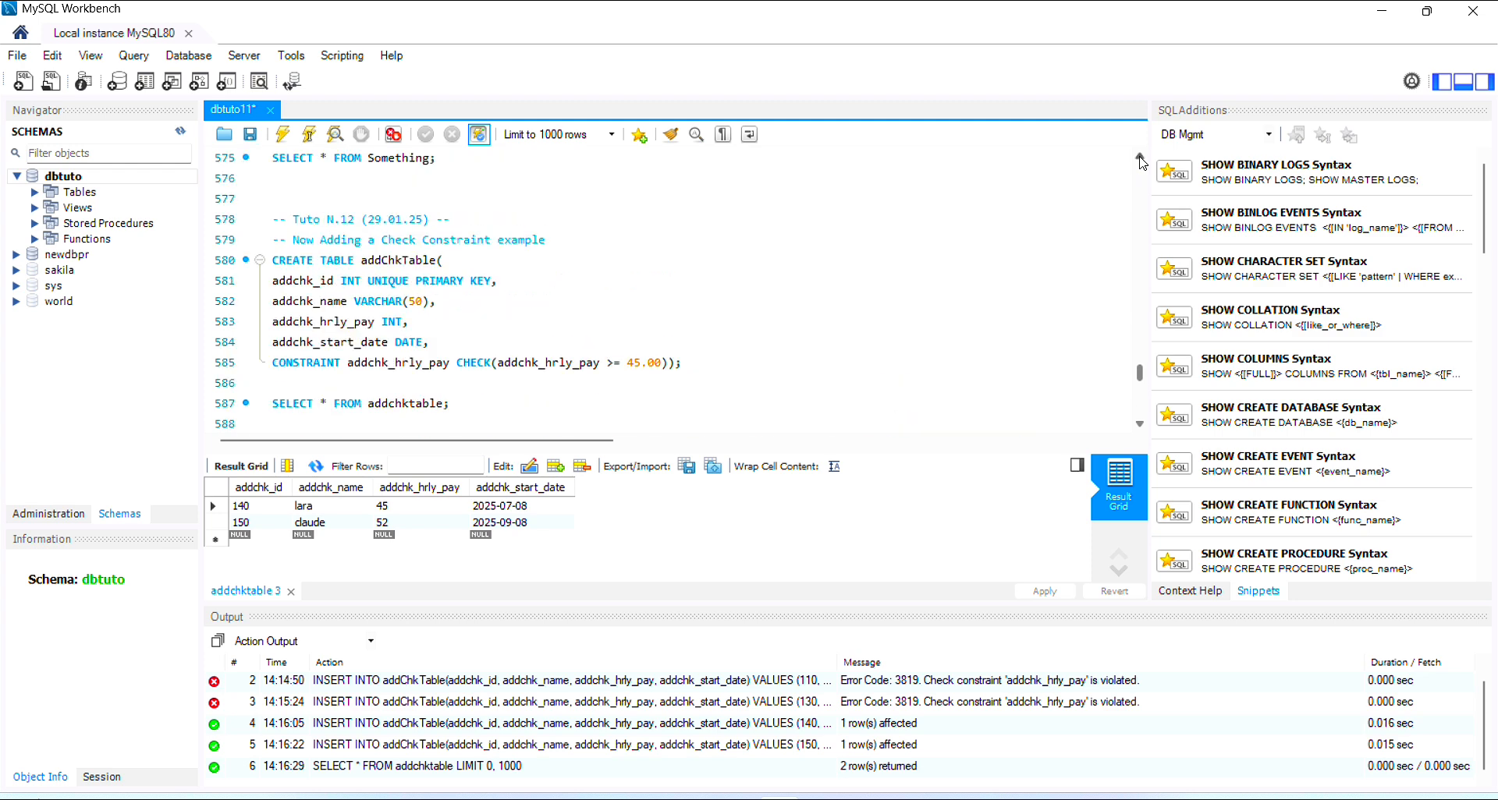
pyautogui.click(1140, 158)
pyautogui.click(1140, 158)
pyautogui.click(1140, 159)
pyautogui.click(1140, 159)
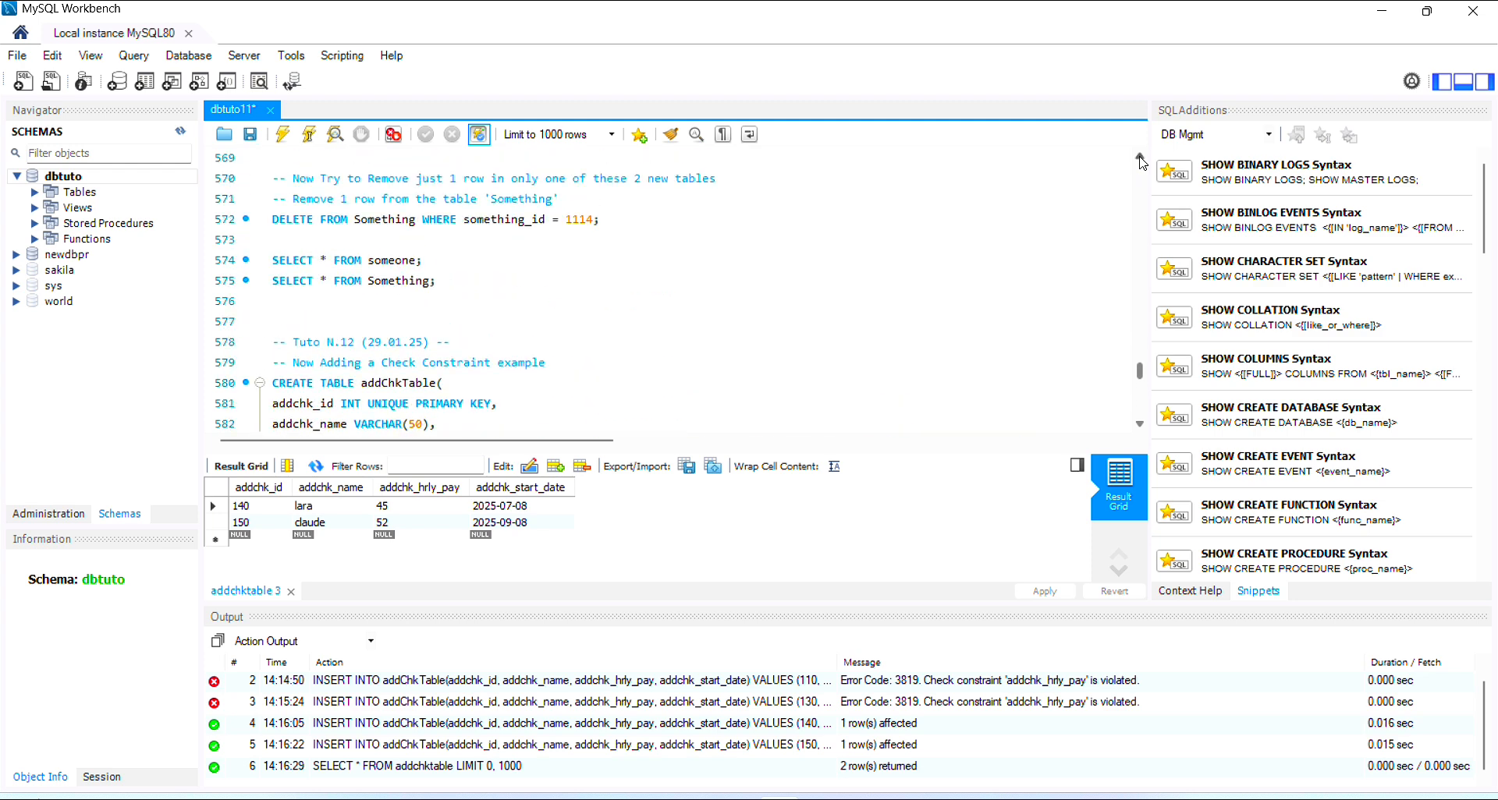
pyautogui.click(1140, 159)
pyautogui.click(1140, 158)
pyautogui.click(1139, 159)
pyautogui.click(1140, 158)
pyautogui.click(1140, 158)
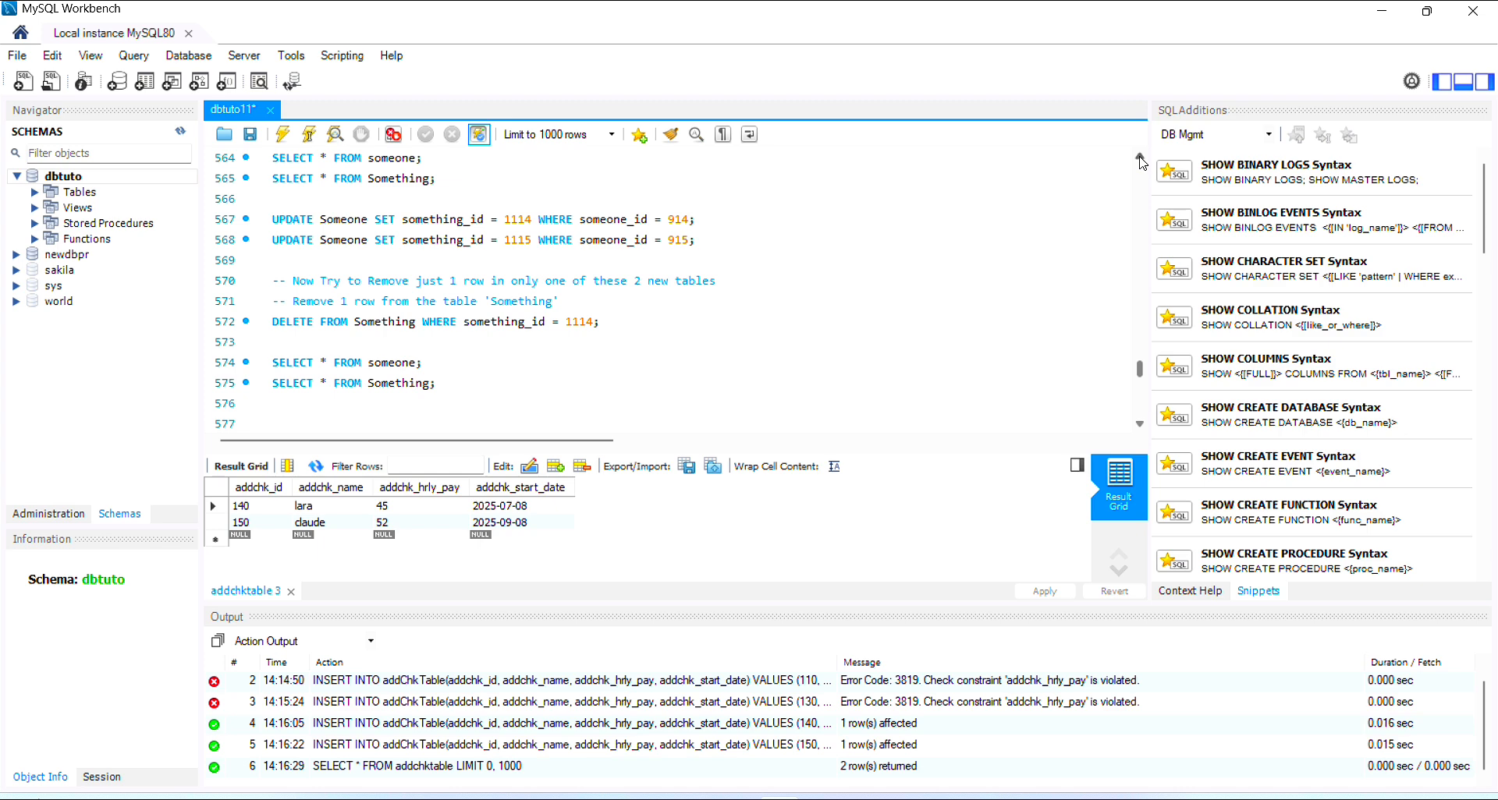
pyautogui.click(1140, 158)
pyautogui.click(1140, 158)
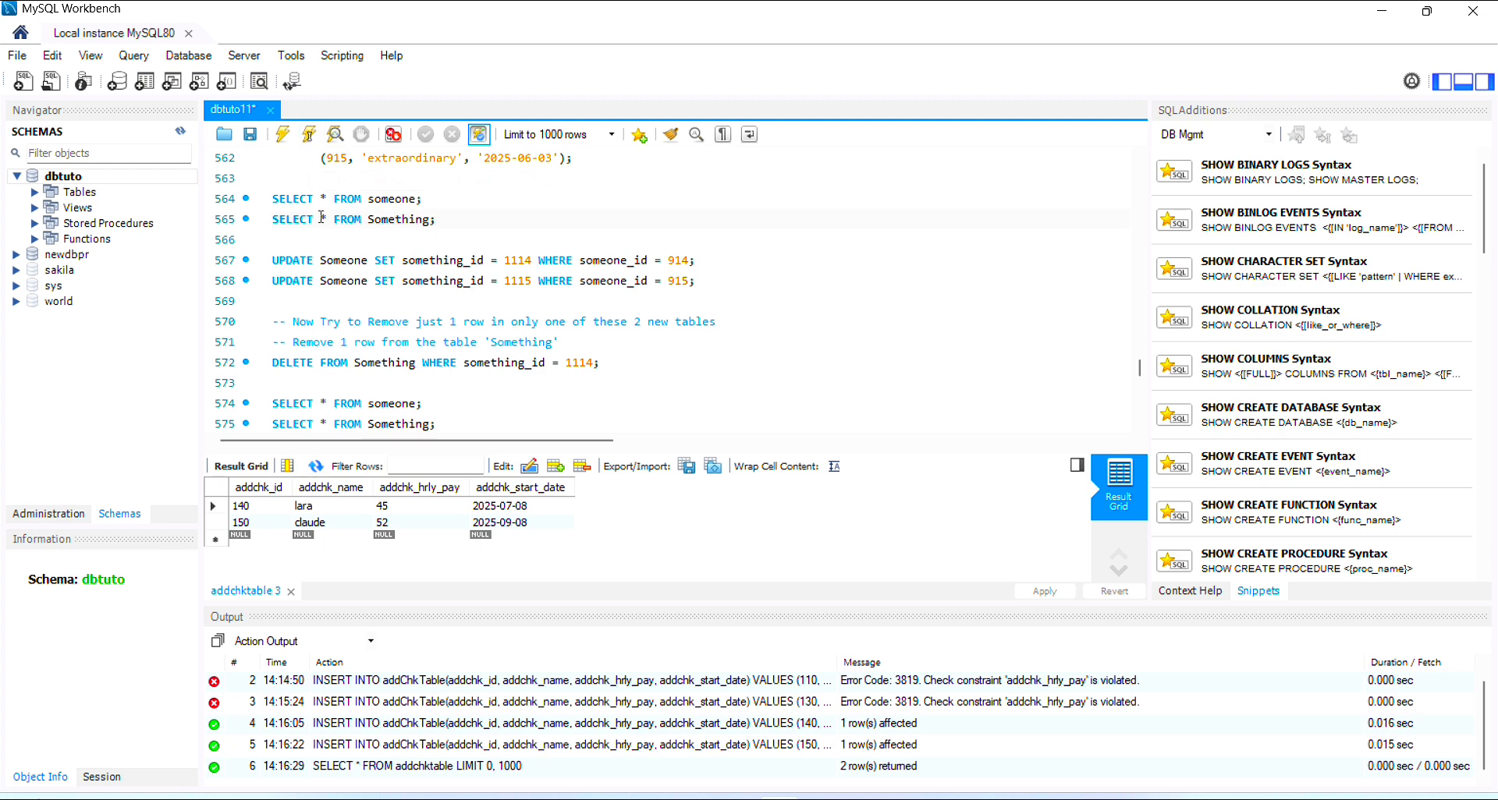
pyautogui.click(309, 135)
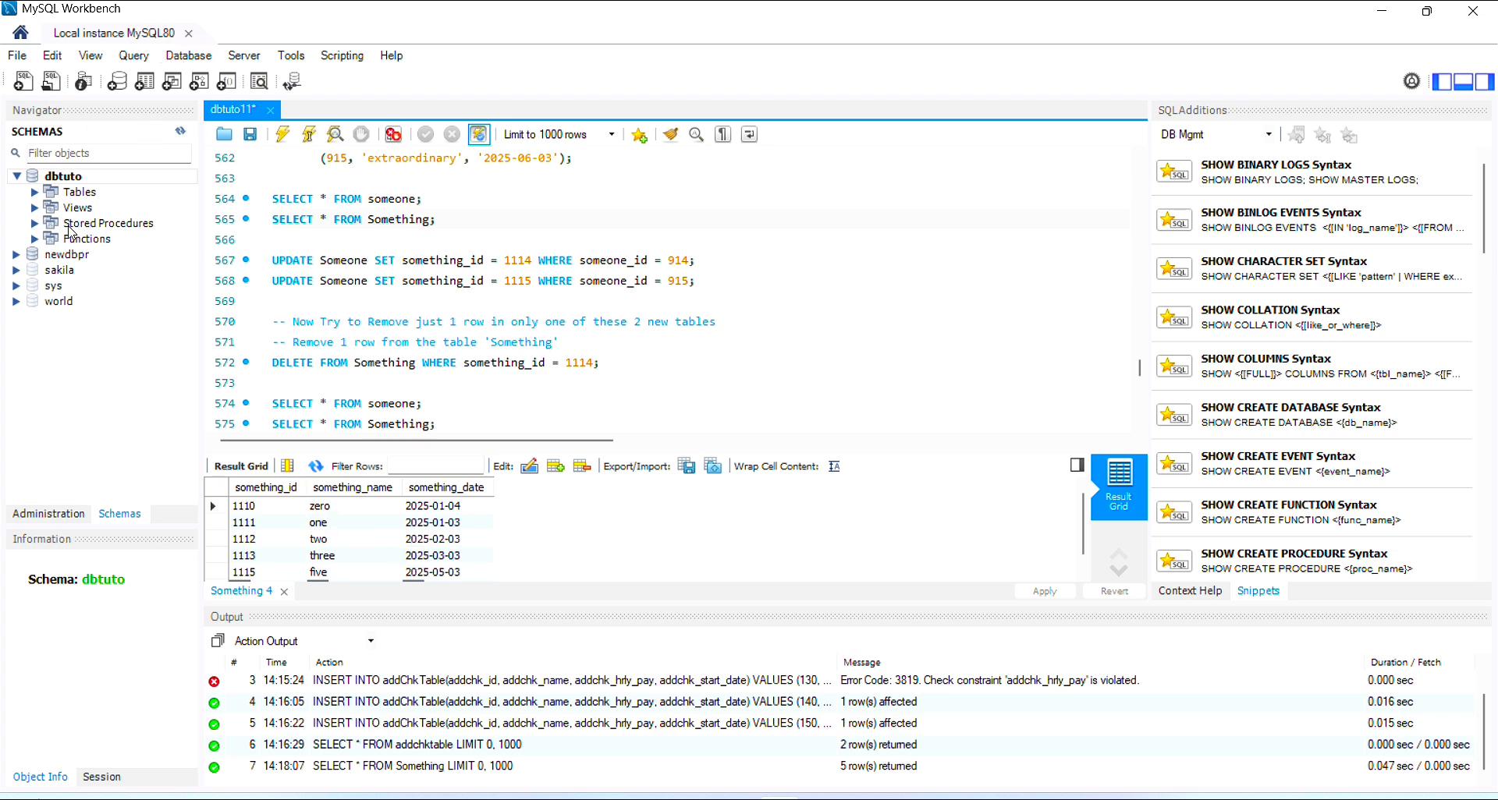
# Export the Something query results to the Desktop as the CSV file something.csv
pyautogui.click(132, 61)
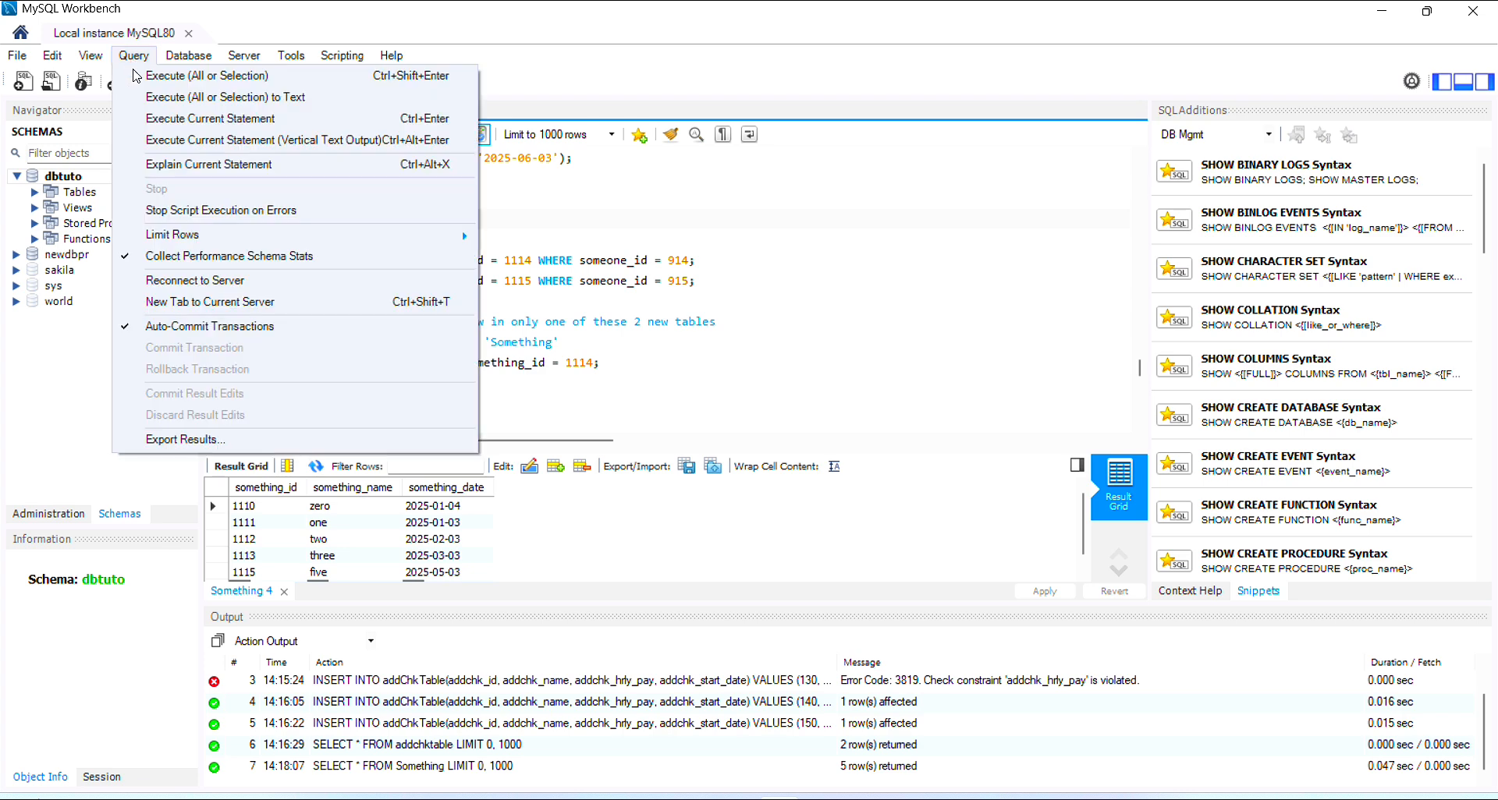
pyautogui.click(225, 442)
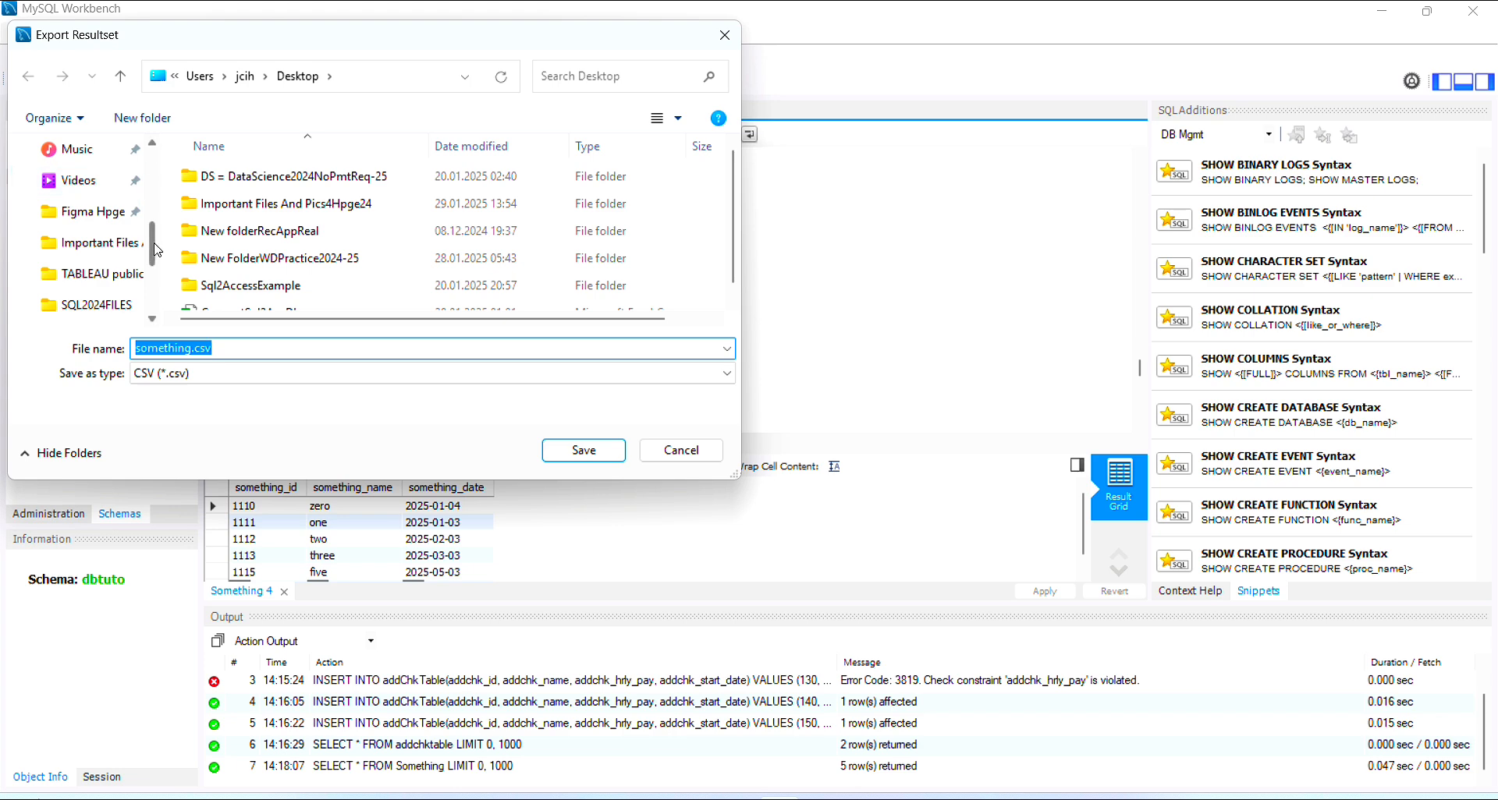
pyautogui.moveTo(156, 250); pyautogui.dragTo(145, 176)
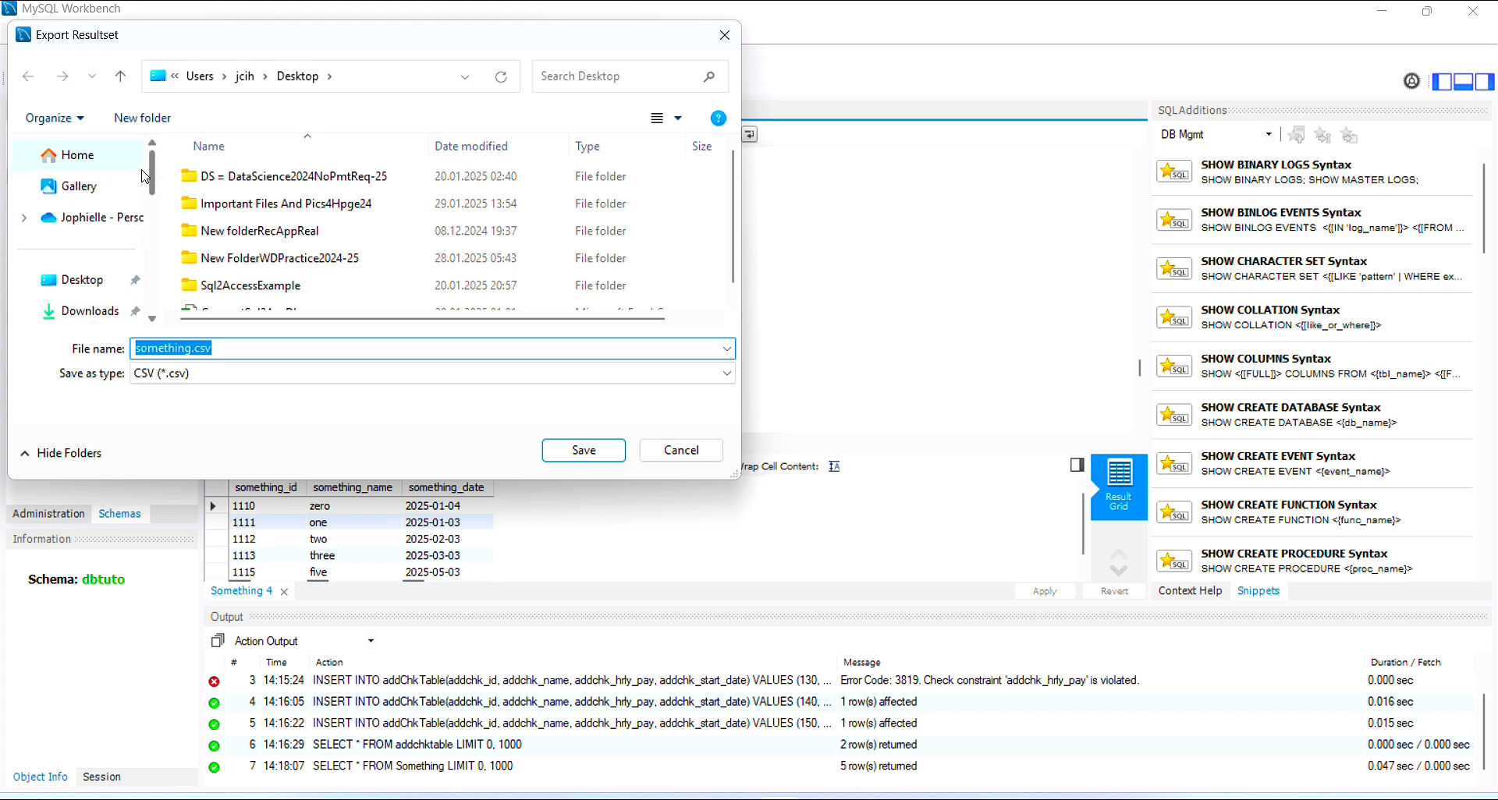
pyautogui.click(98, 279)
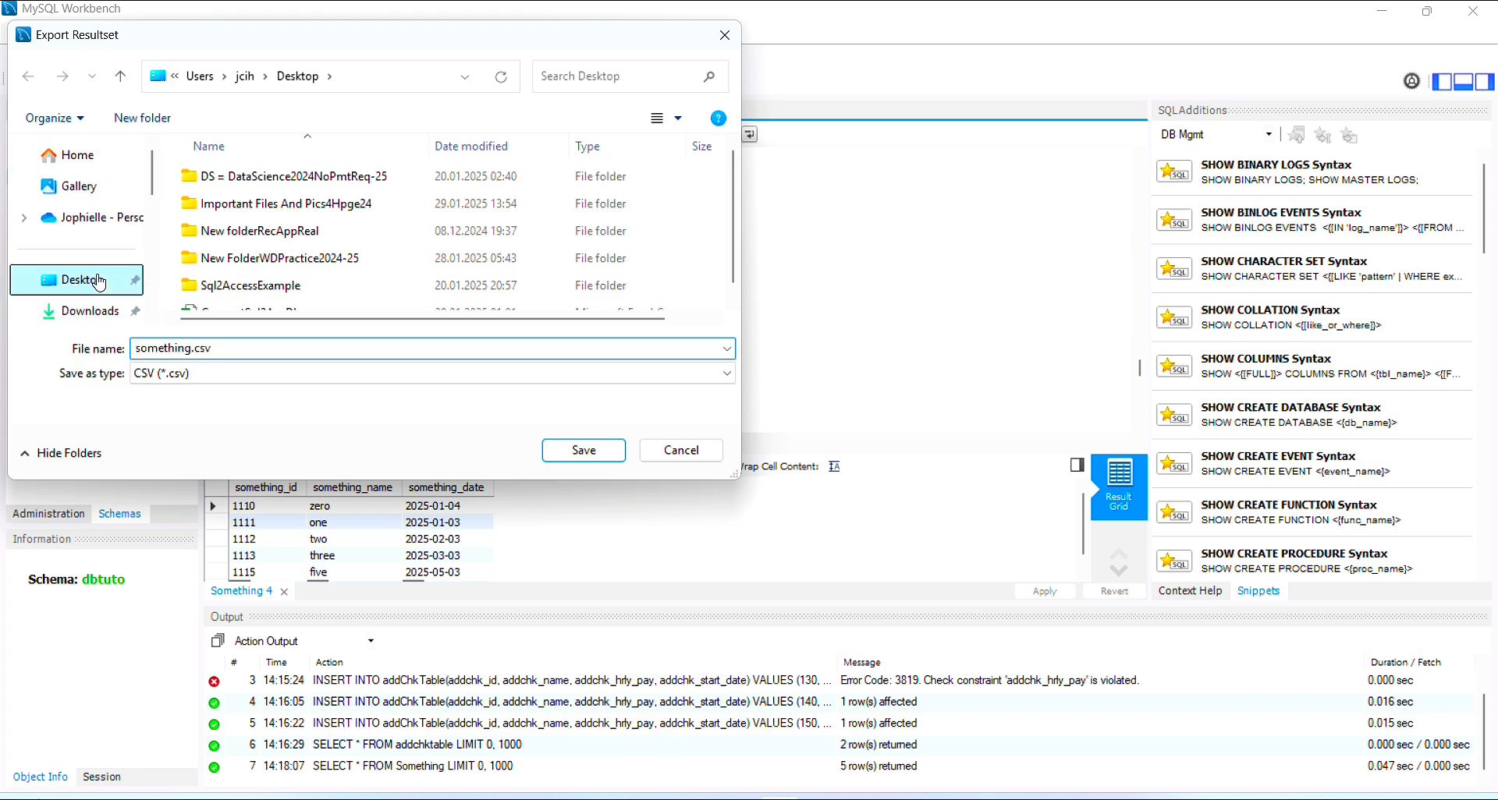
pyautogui.click(578, 452)
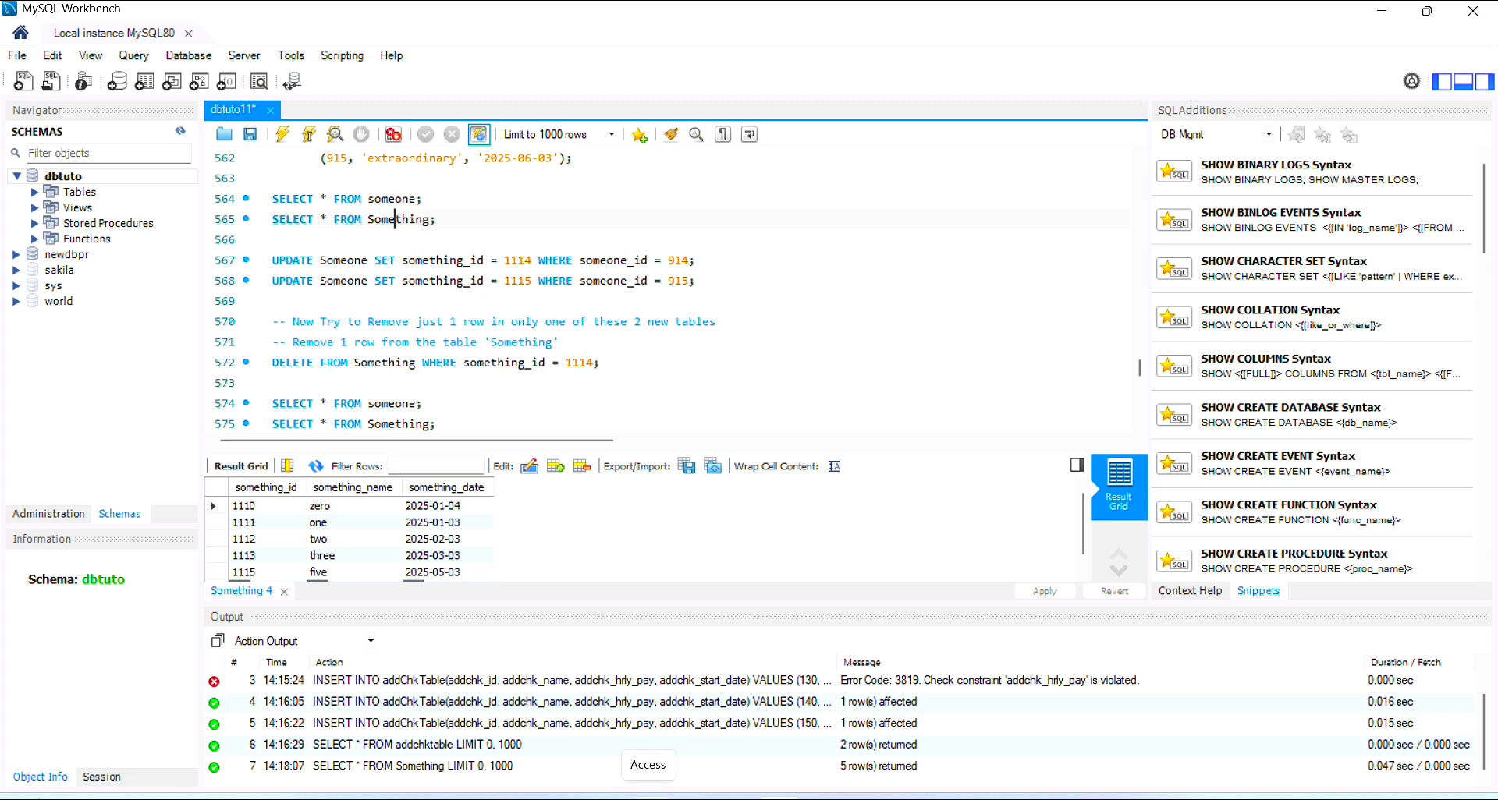
# Switch to Microsoft Access, create a blank database and select its Table1
pyautogui.click(647, 799)
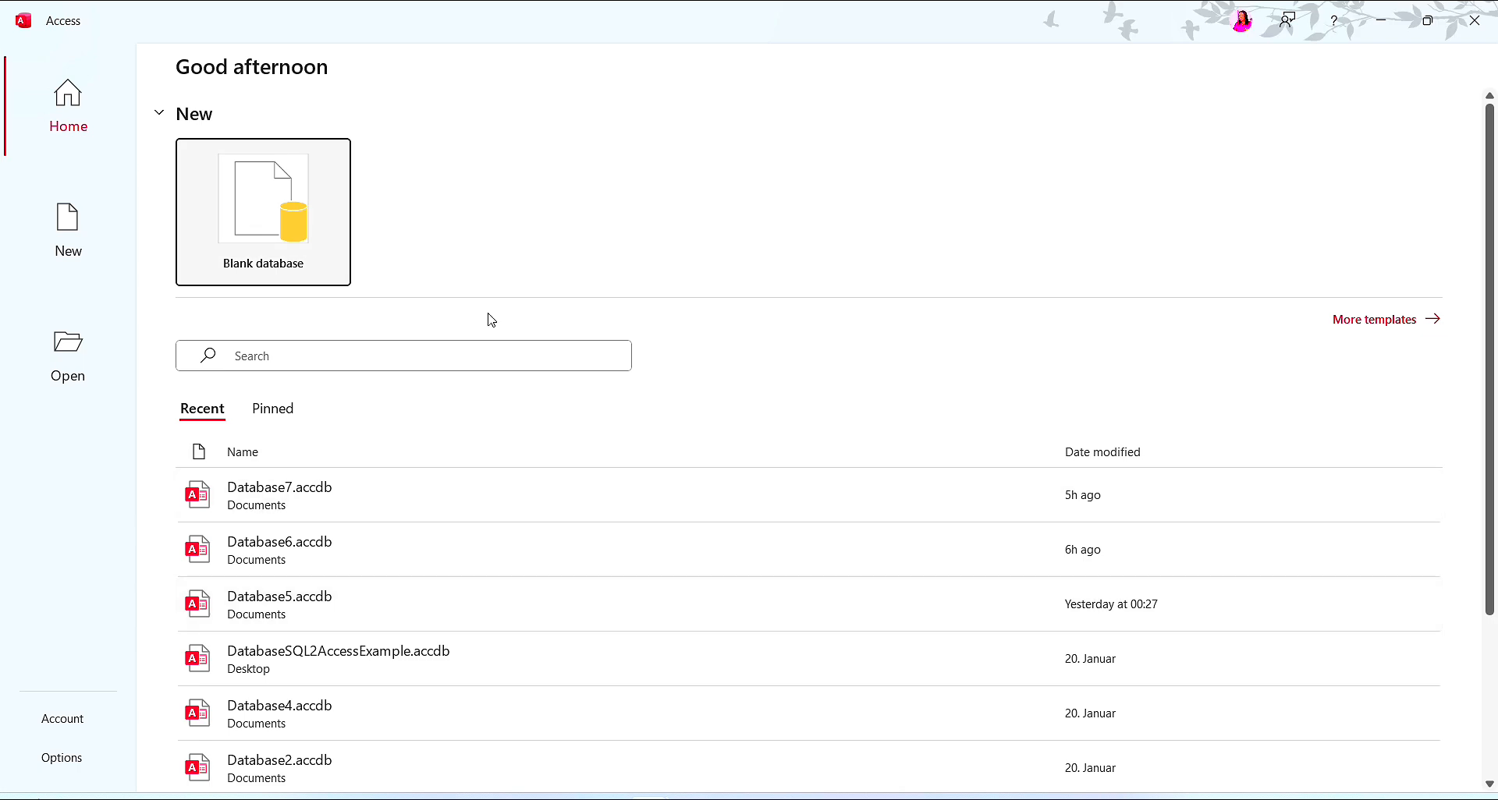
pyautogui.click(245, 201)
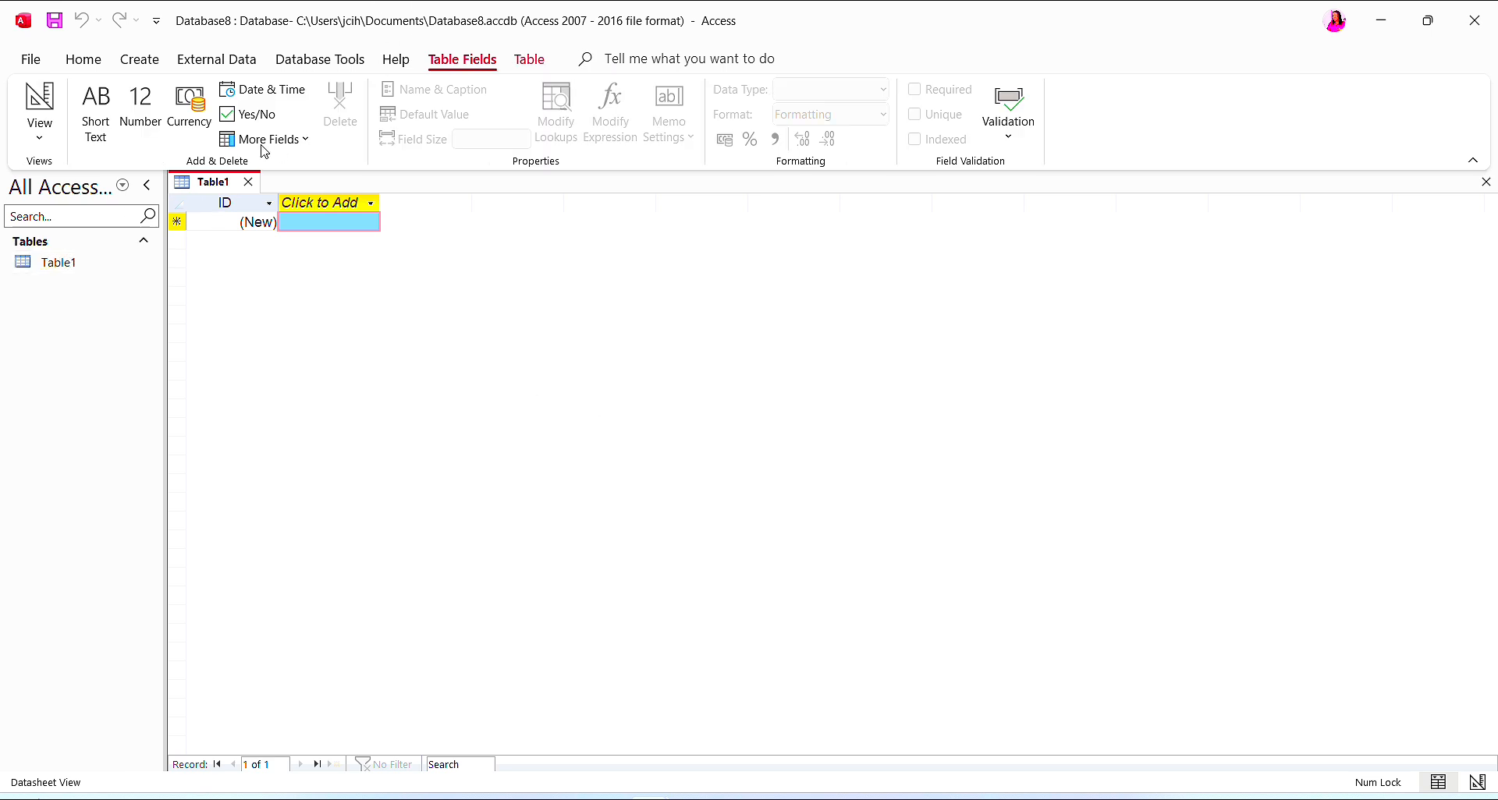
pyautogui.click(90, 267)
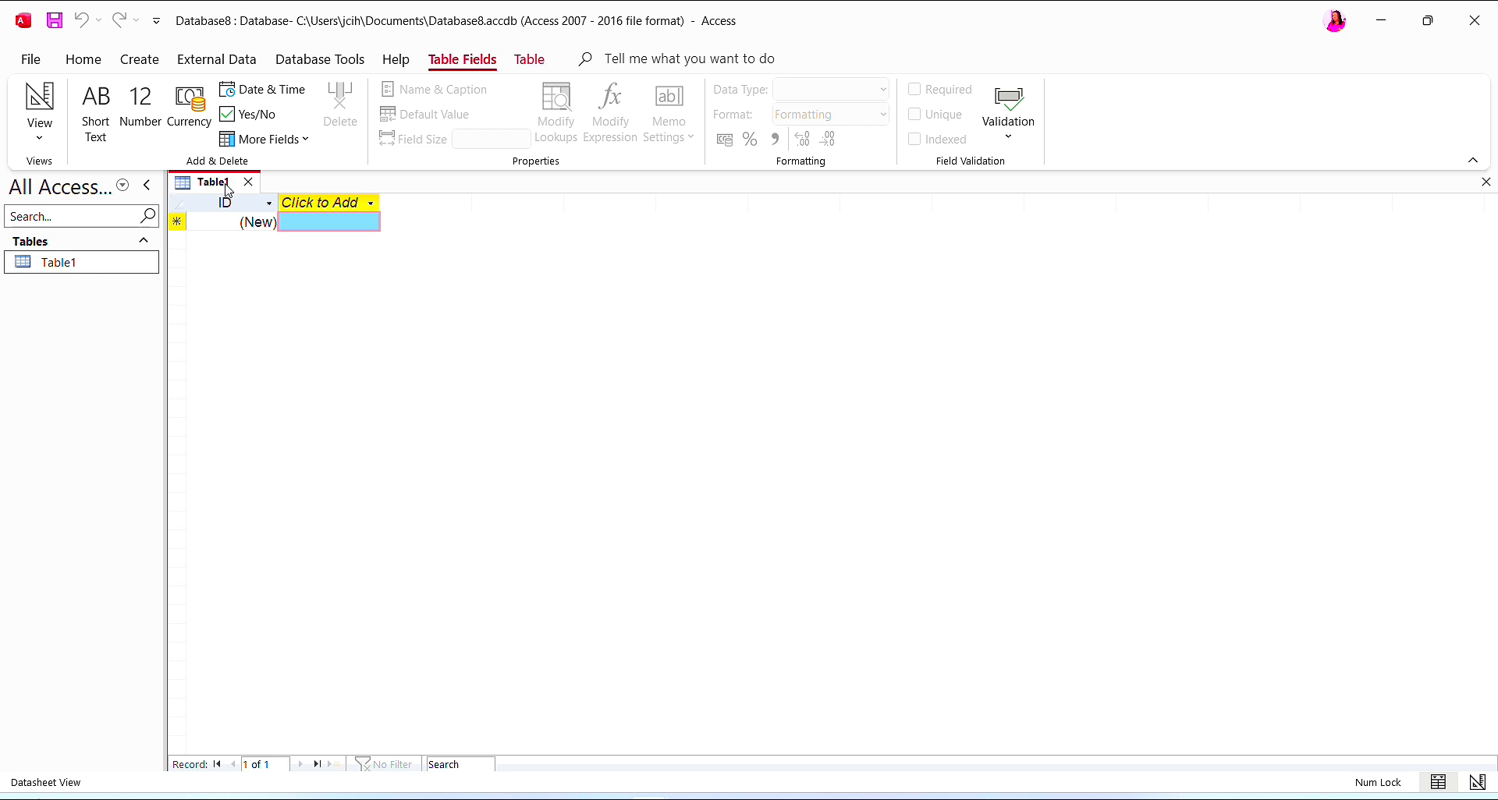
# Start importing external data from a text file and choose something.csv on the Desktop as the source
pyautogui.click(221, 68)
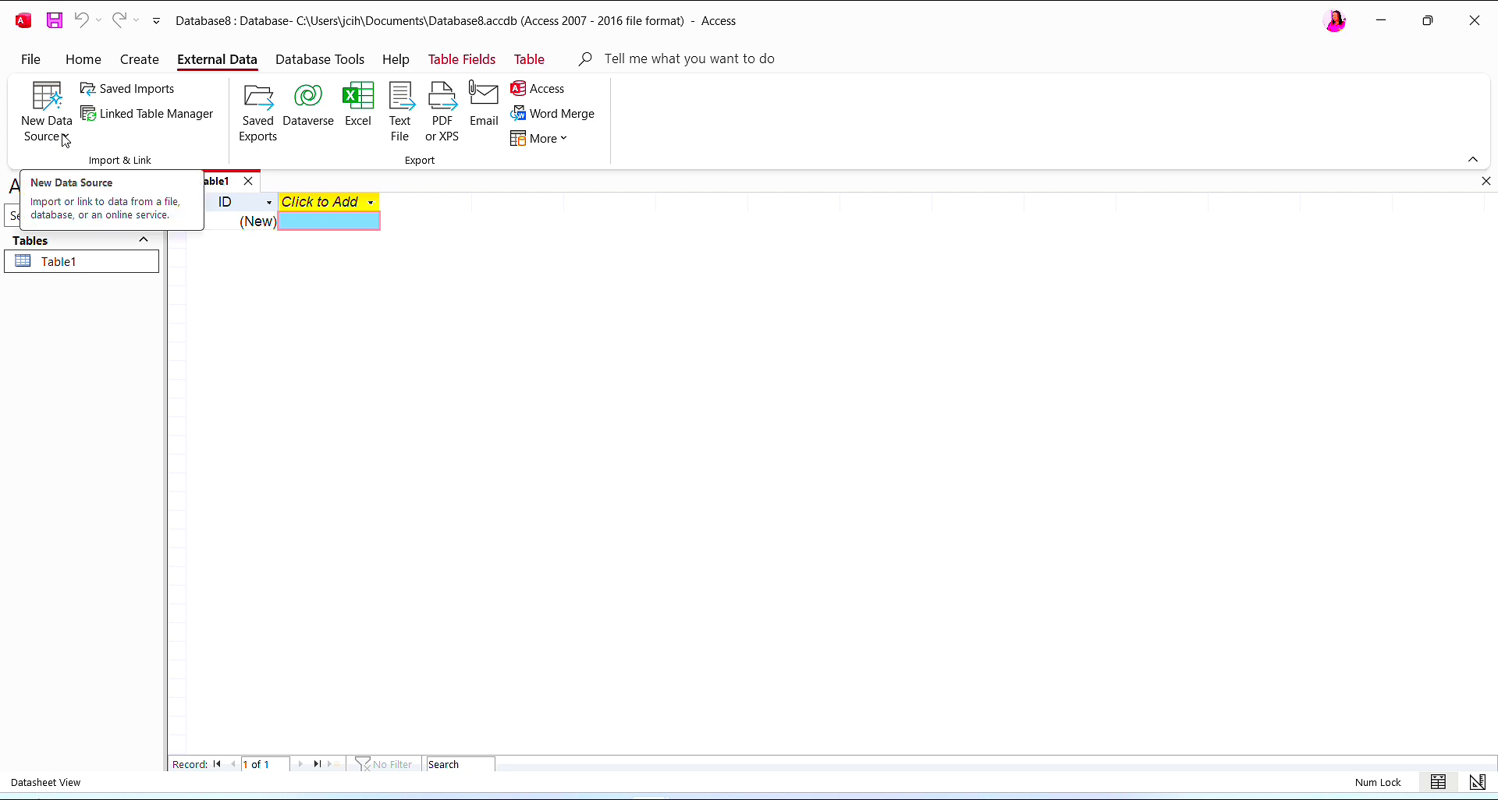
pyautogui.click(65, 141)
pyautogui.moveTo(94, 187)
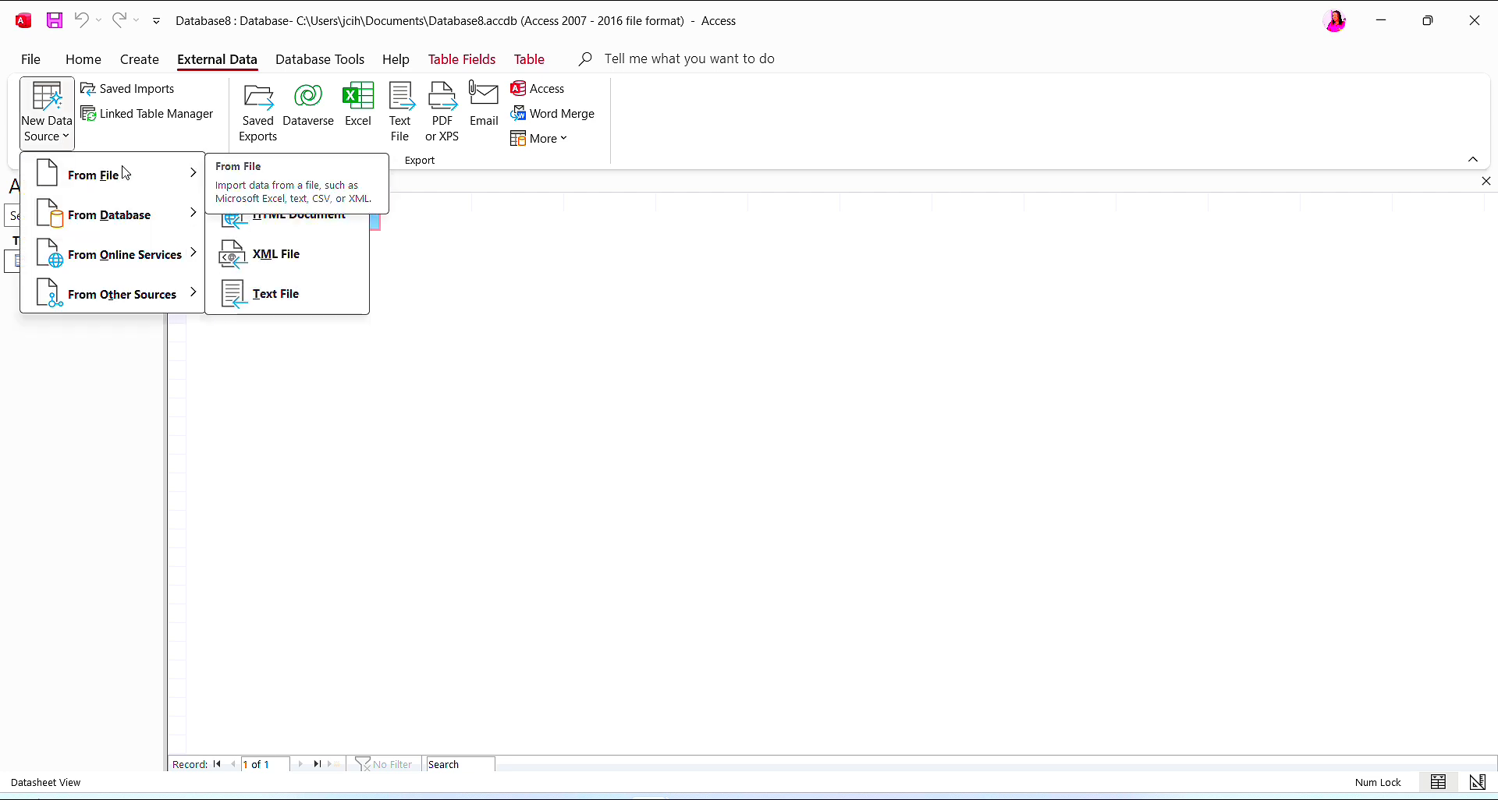
pyautogui.click(277, 294)
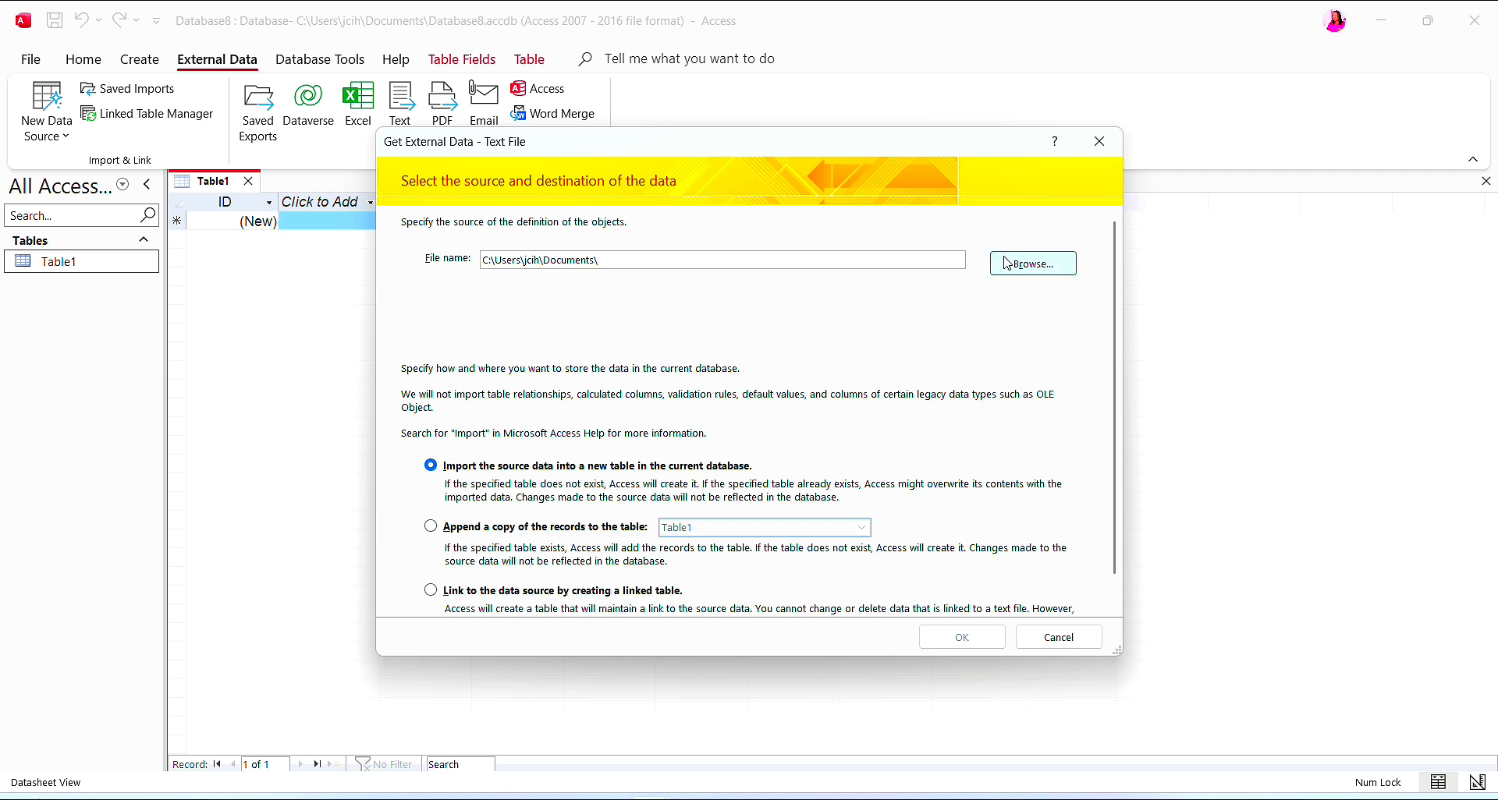
pyautogui.click(1030, 269)
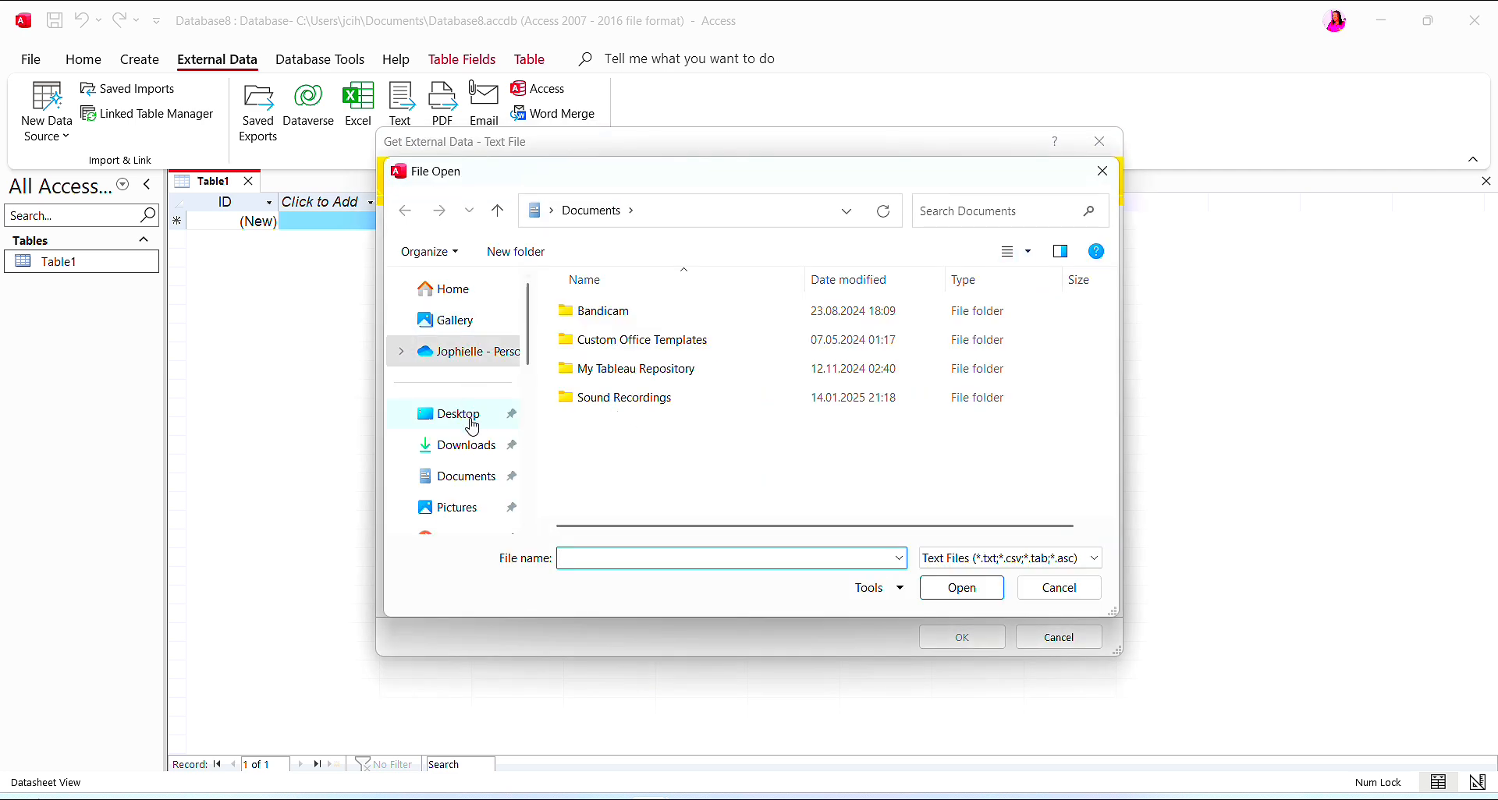
pyautogui.click(469, 417)
pyautogui.click(732, 462)
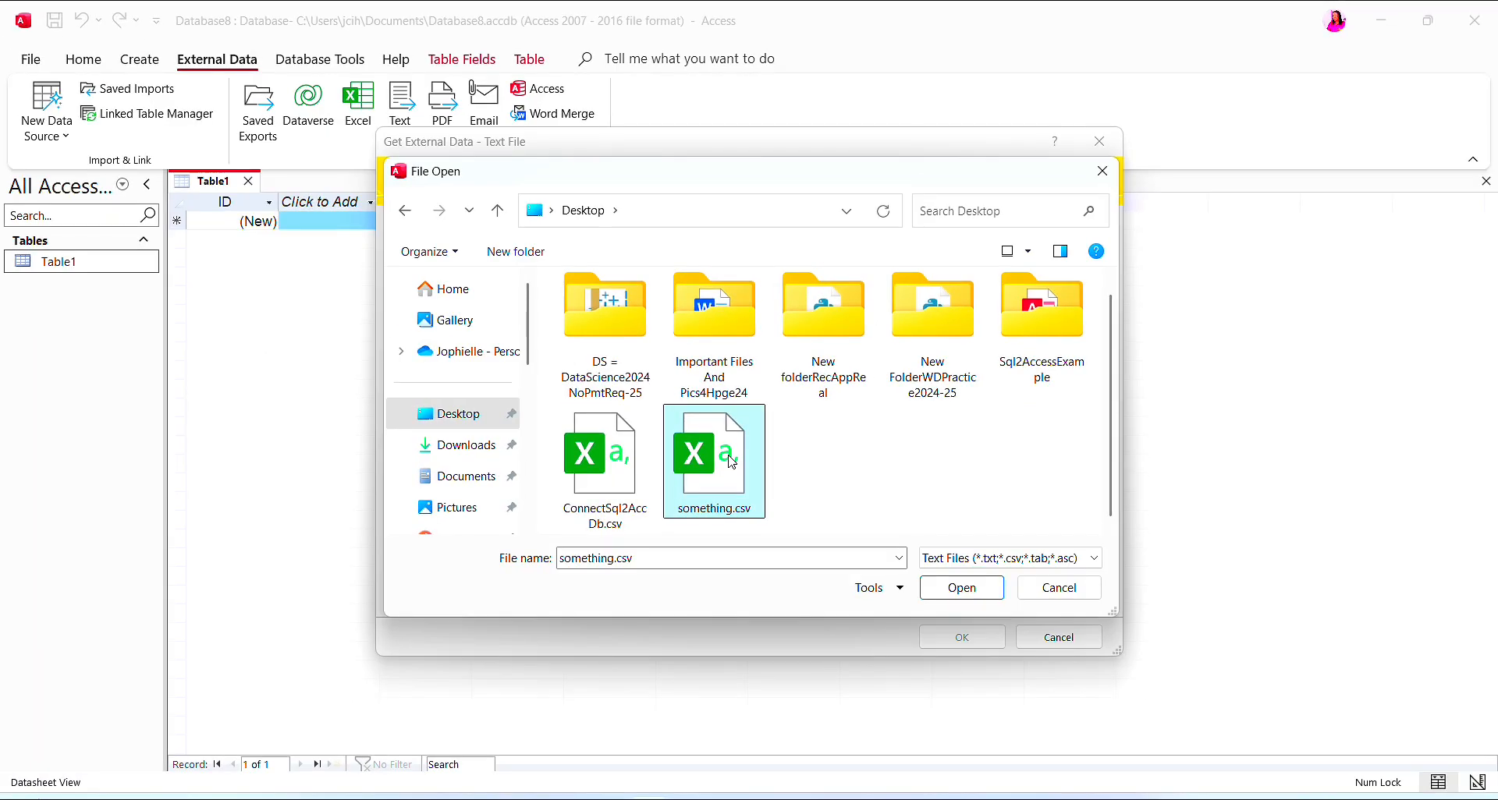
pyautogui.click(960, 594)
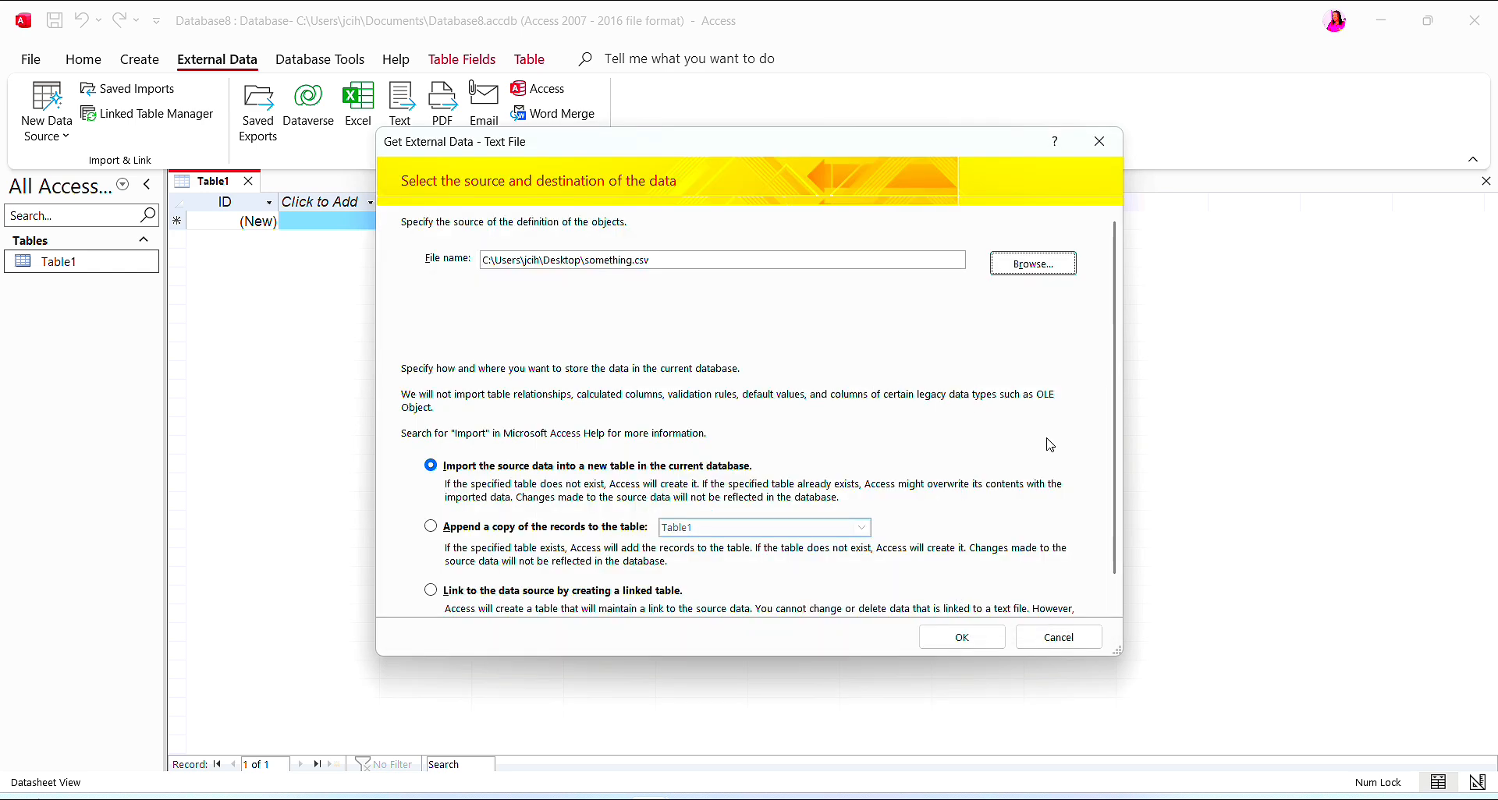
# Import the source into a new table as delimited, comma-separated text, with the first row containing the field names
pyautogui.scroll(-1, 1117, 422)
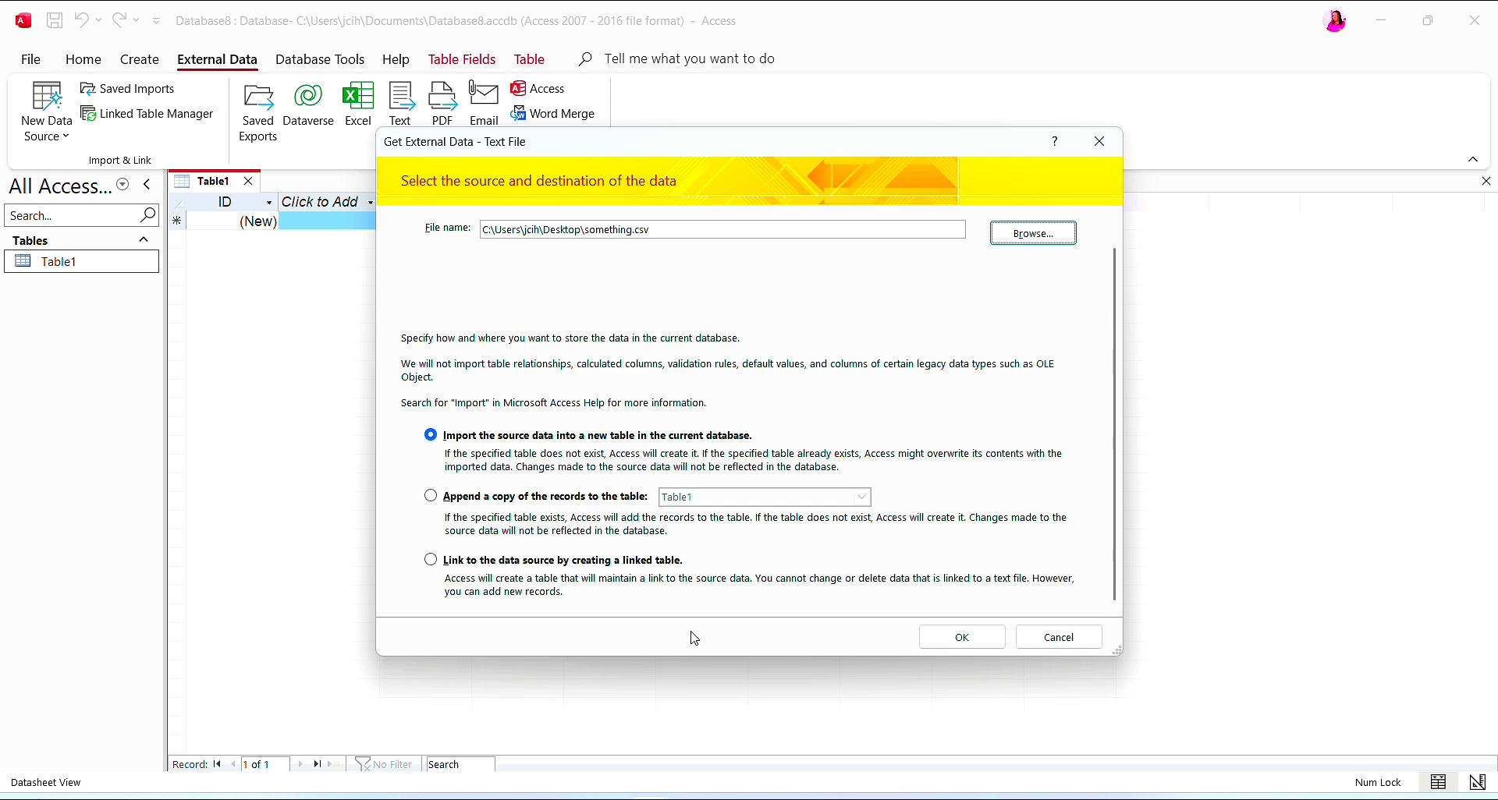
pyautogui.click(966, 643)
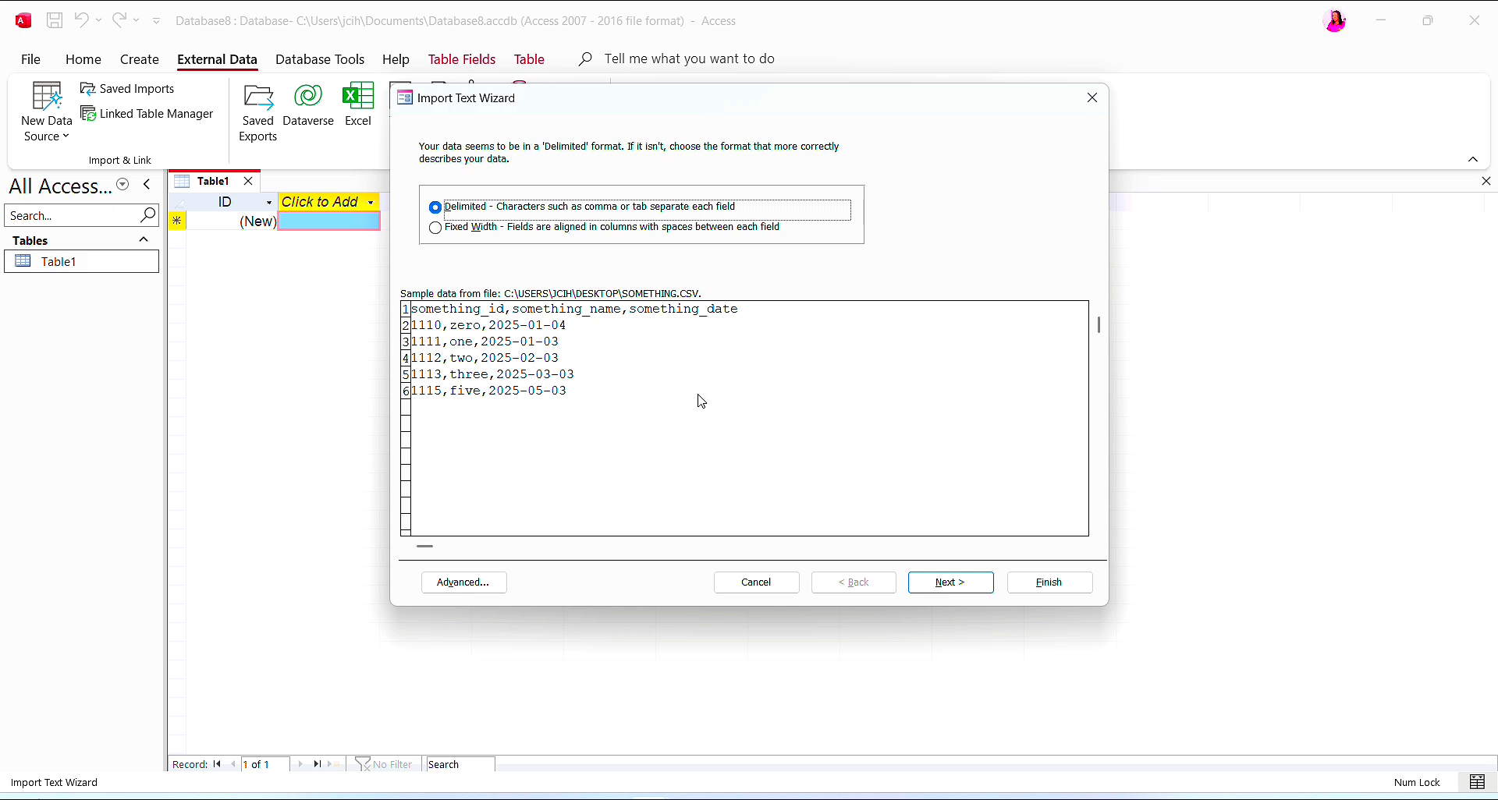
pyautogui.click(958, 587)
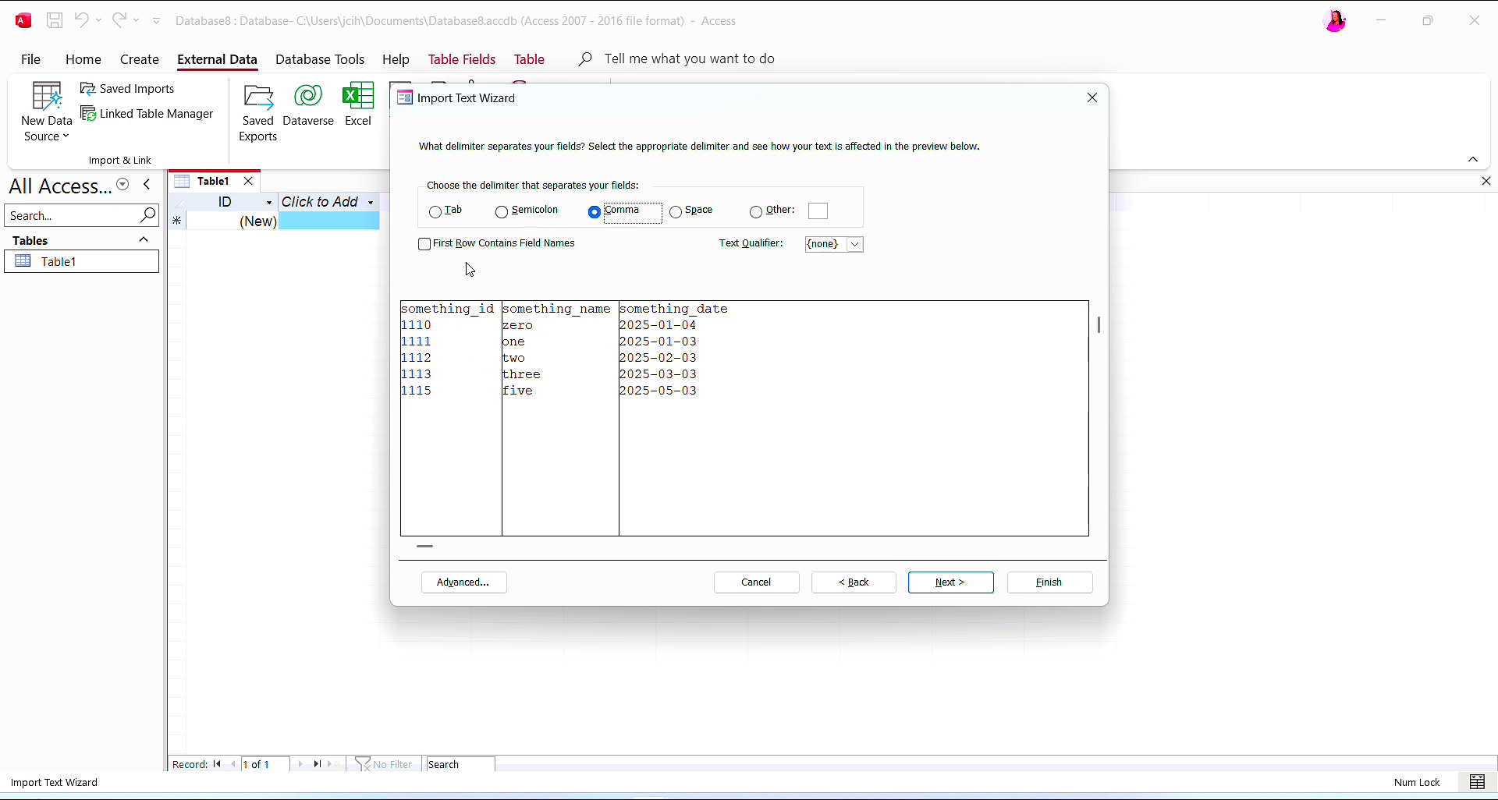
pyautogui.click(425, 245)
pyautogui.click(426, 246)
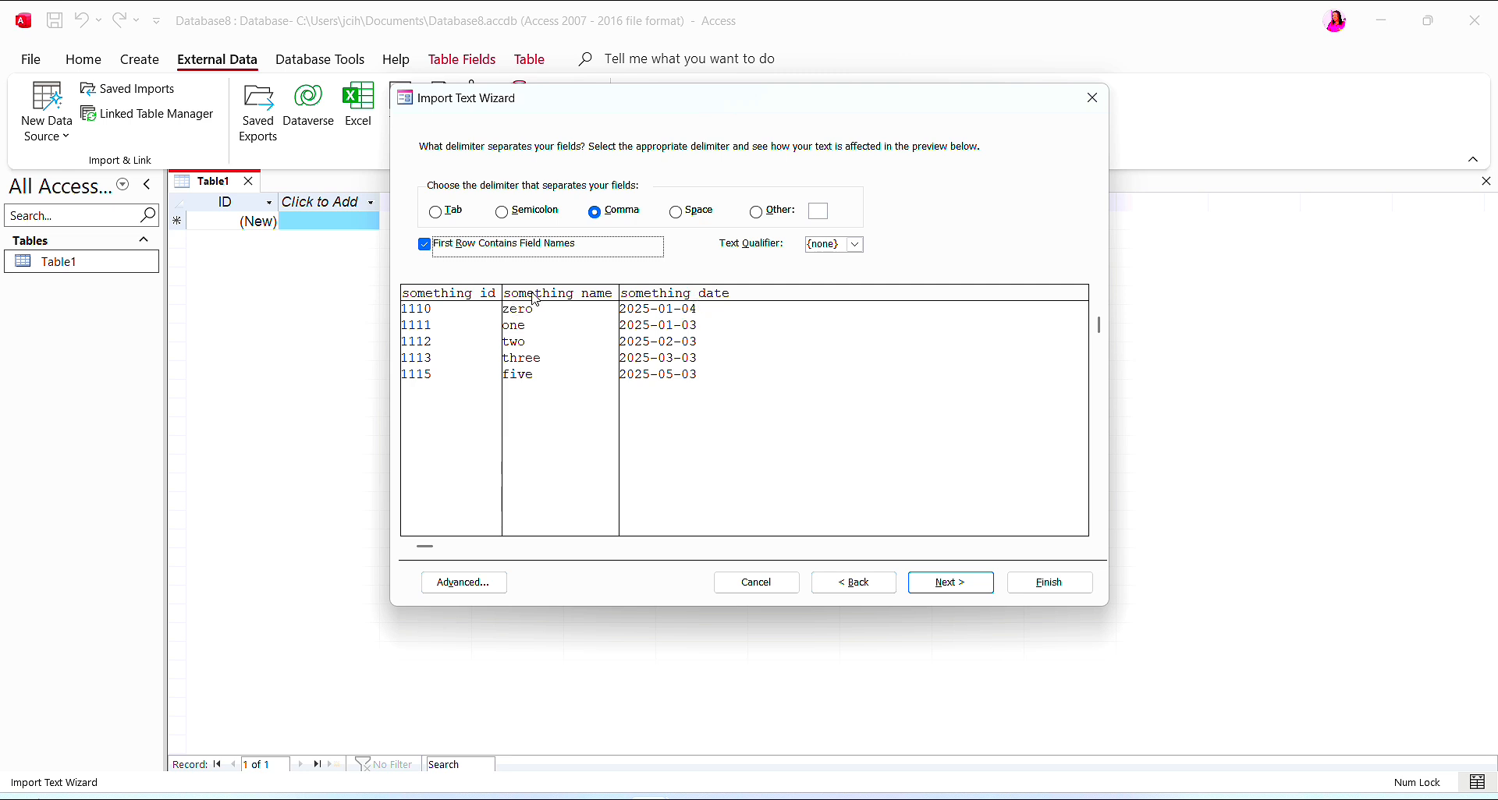
pyautogui.click(461, 290)
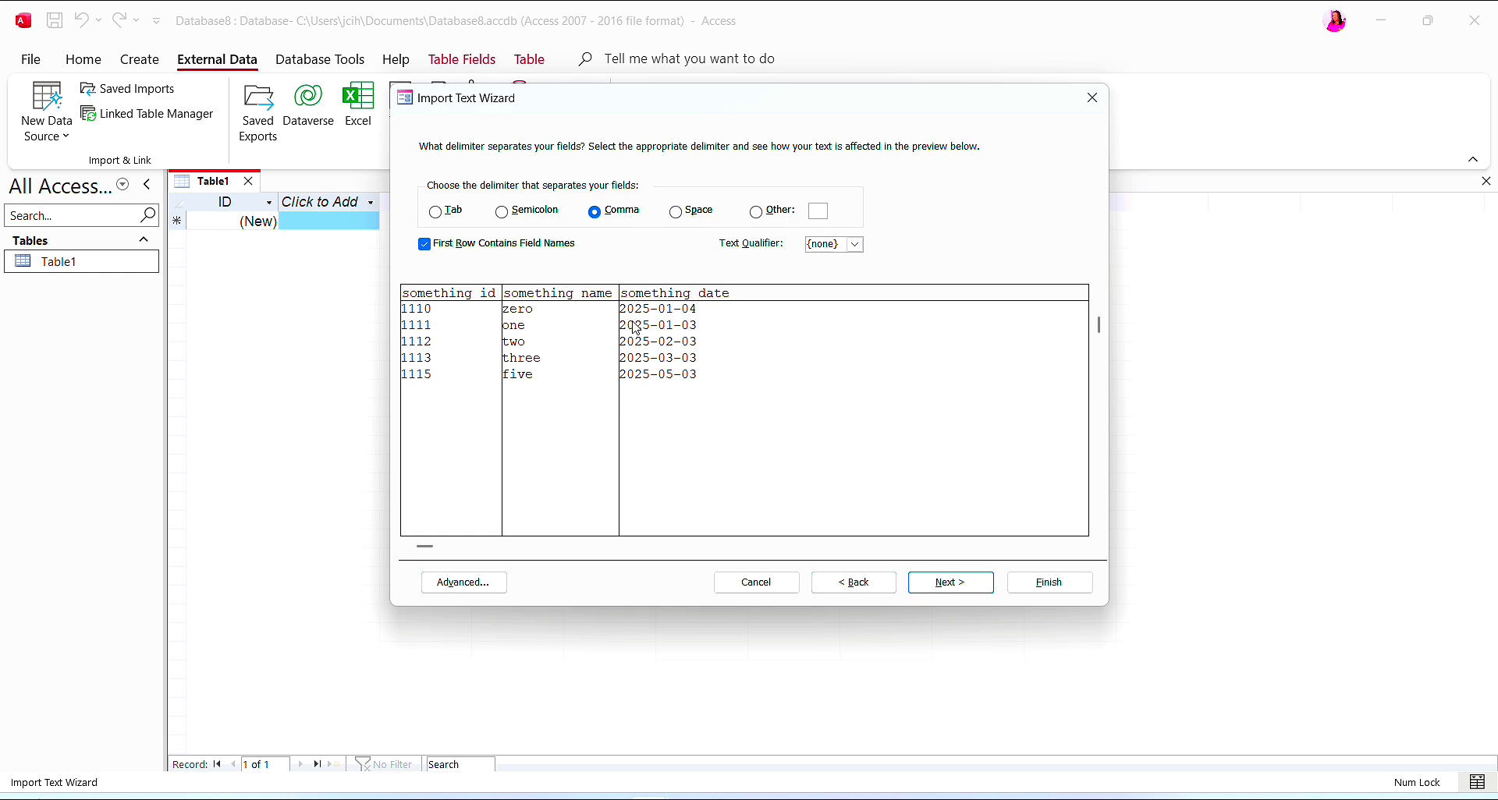
# In the advanced import specification, mark the something_date field as skipped and accept the specification
pyautogui.click(446, 584)
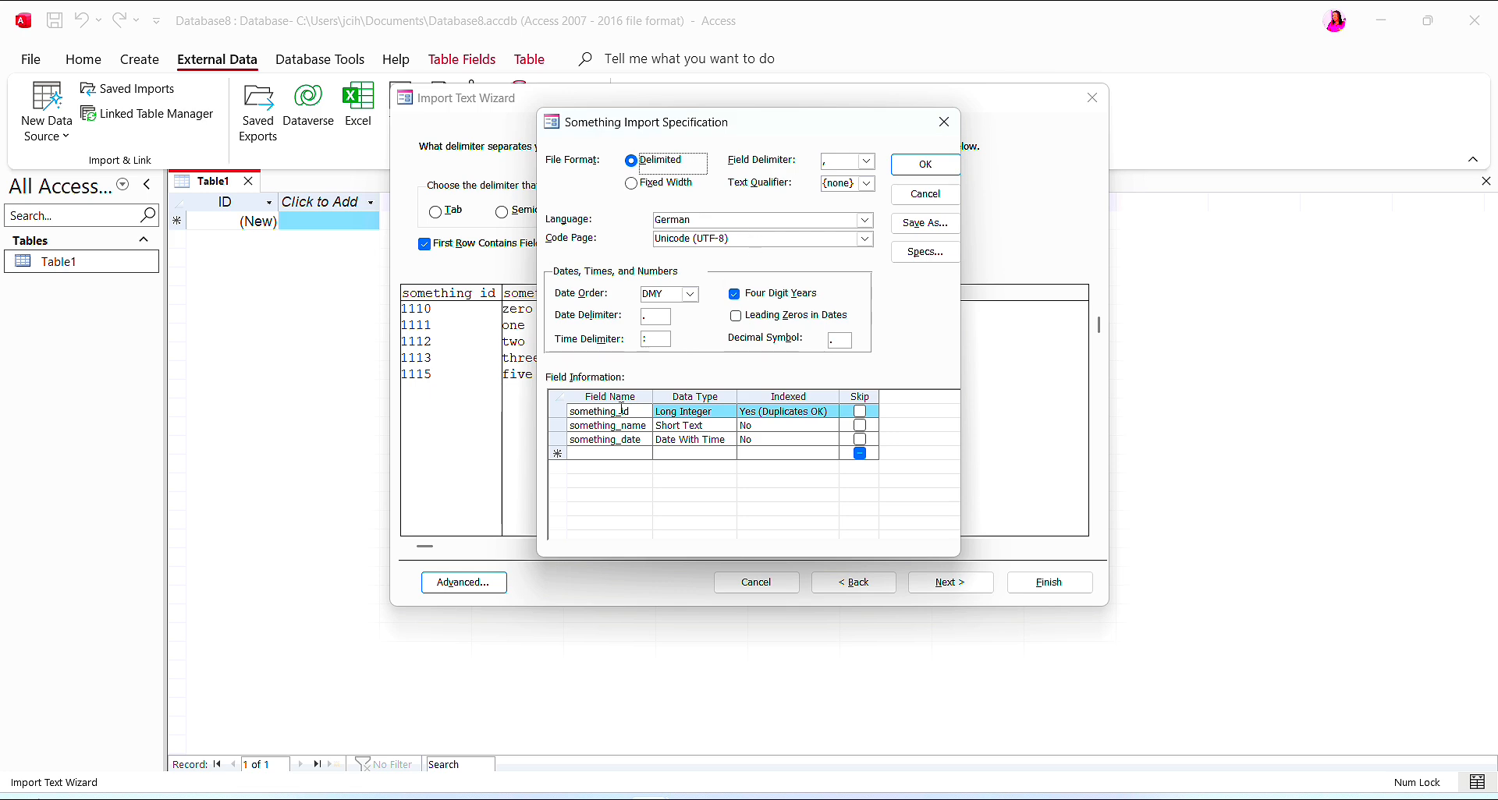
pyautogui.click(860, 441)
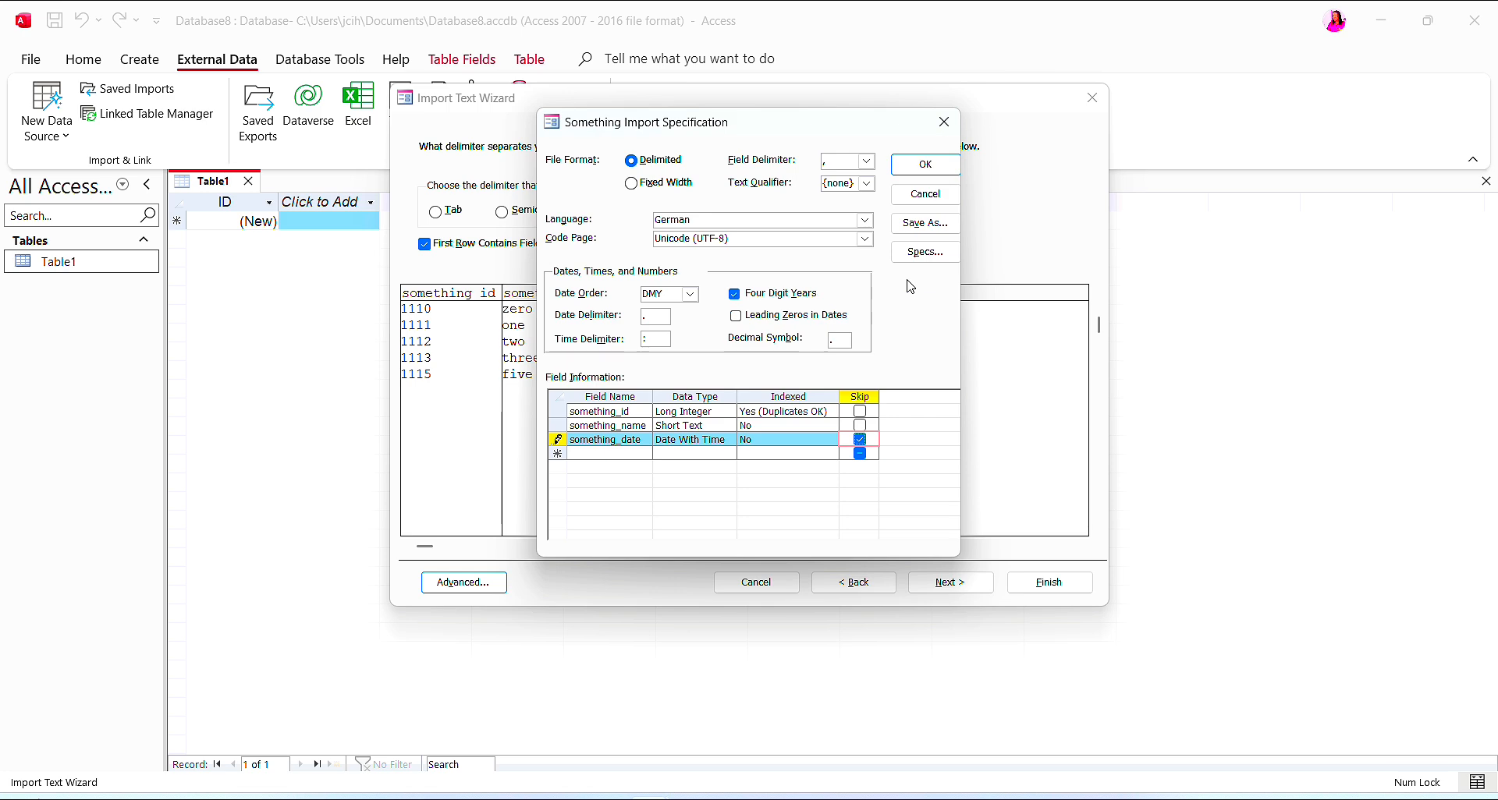
pyautogui.click(922, 166)
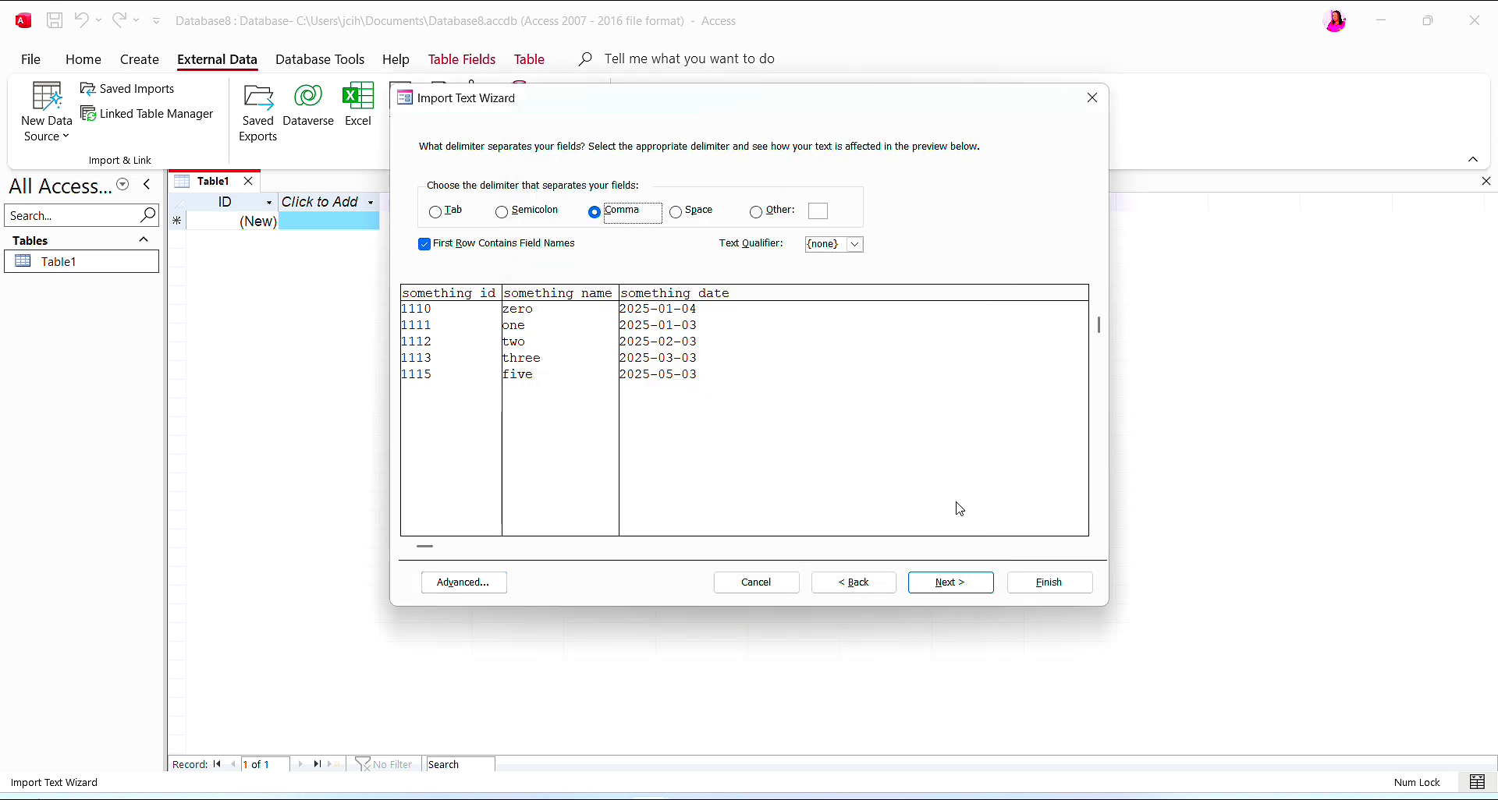
# Go through the field options with the something_name column selected, and continue to the primary key choice
pyautogui.click(950, 585)
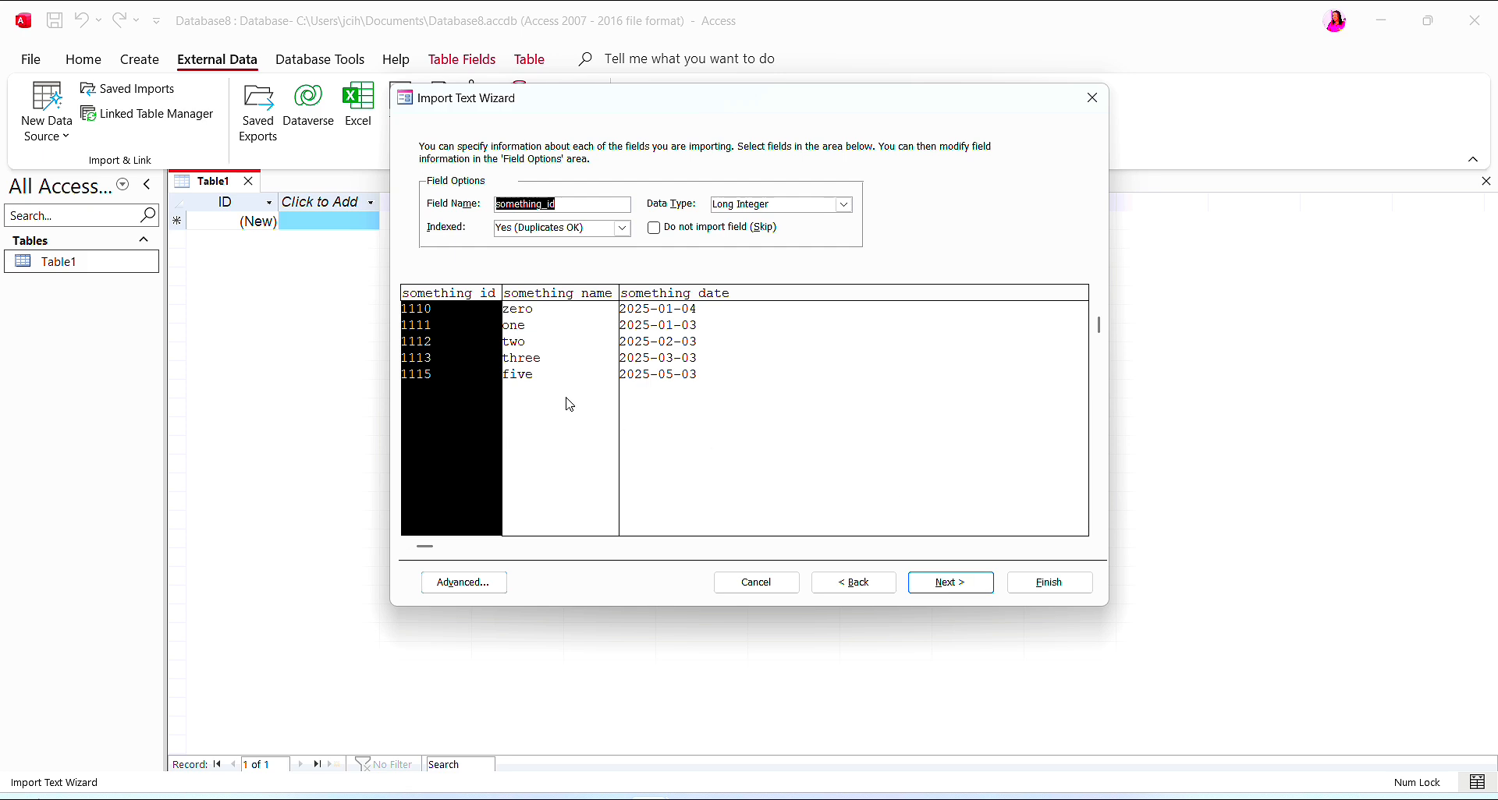
pyautogui.click(563, 303)
pyautogui.click(948, 582)
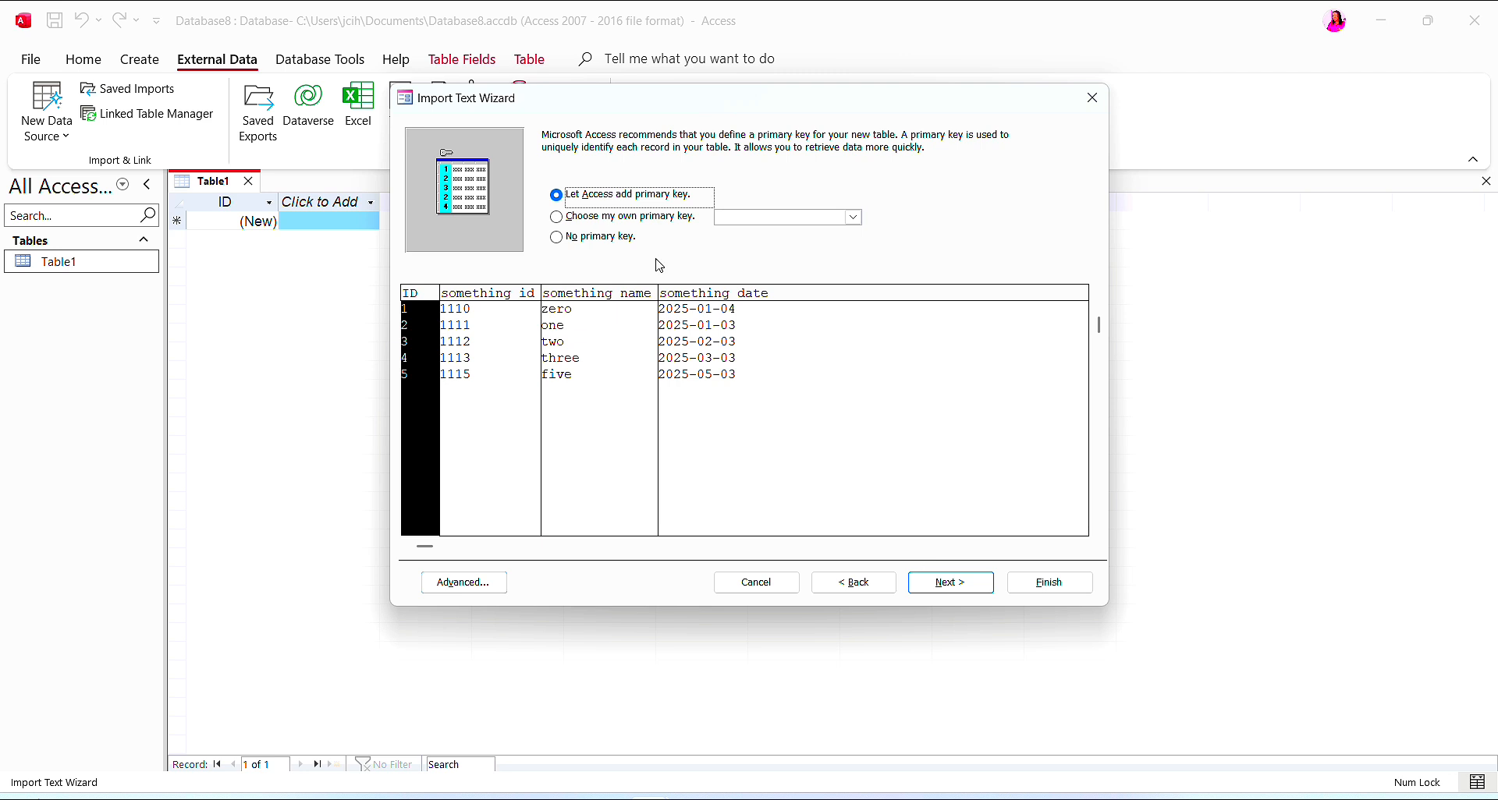
# Choose something_id as the primary key, finish importing into the Something table, and close without saving the import steps
pyautogui.click(558, 218)
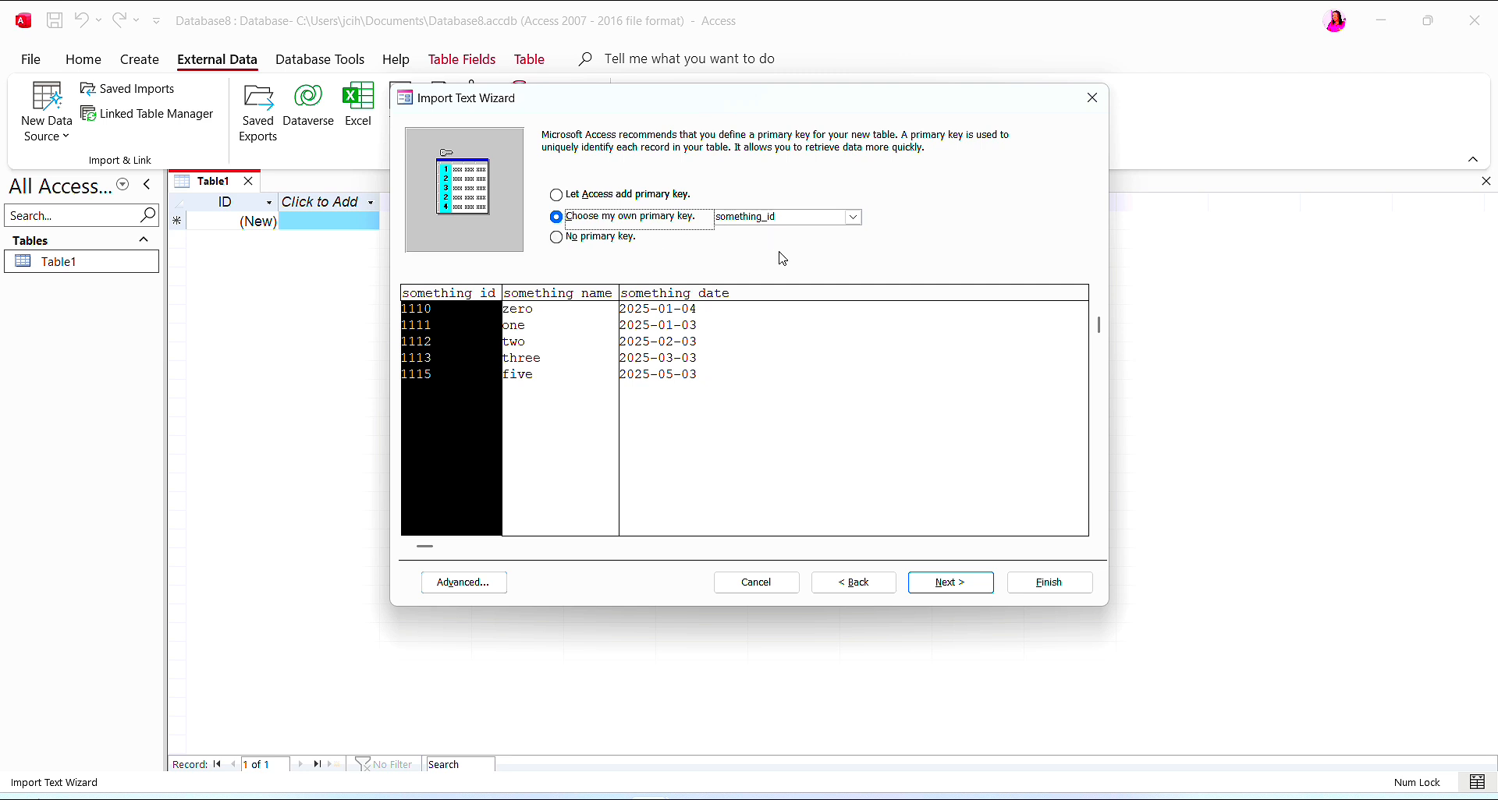
pyautogui.click(945, 591)
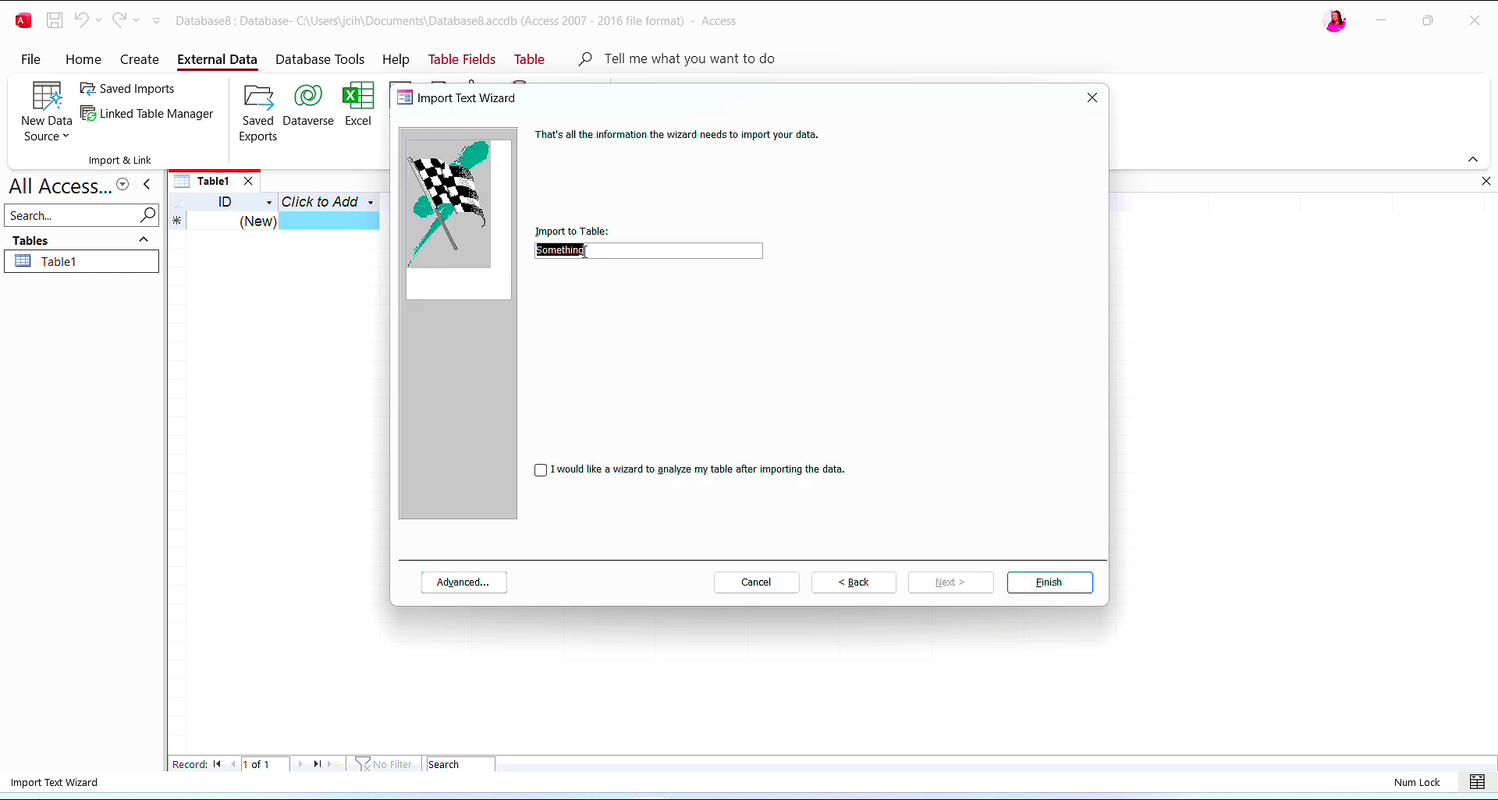
pyautogui.click(589, 251)
pyautogui.click(1046, 585)
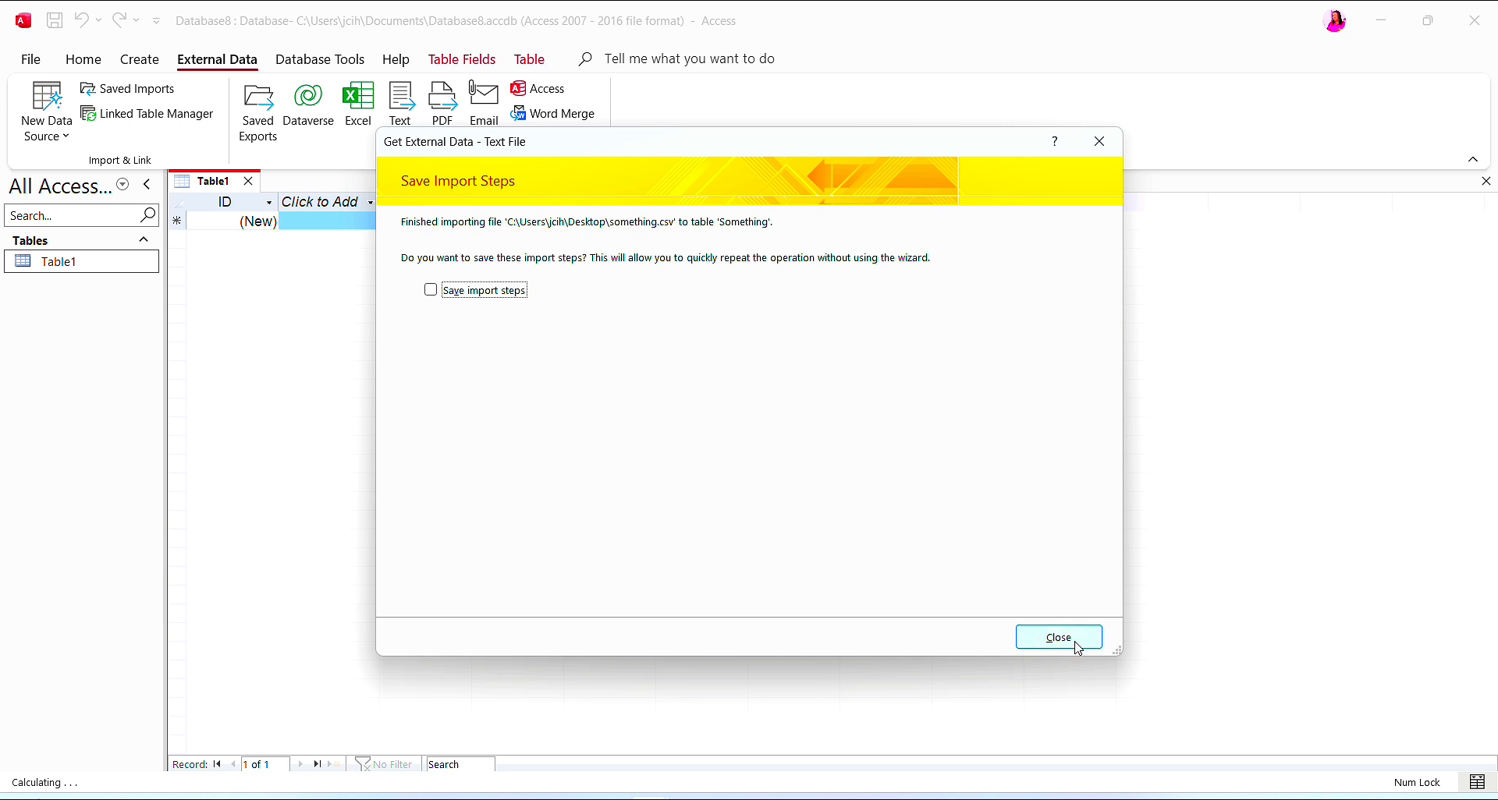
pyautogui.click(1059, 638)
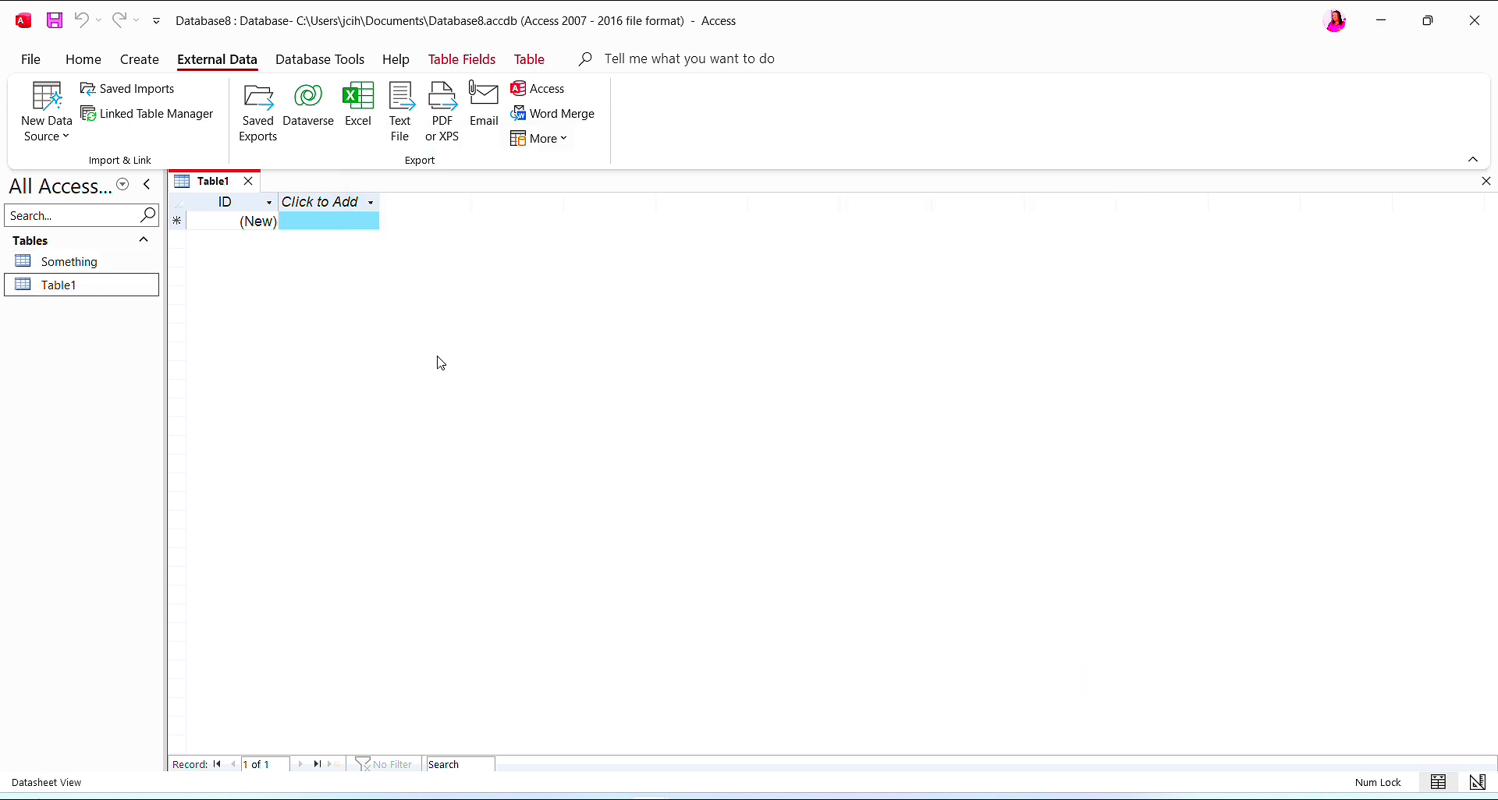
# Open the imported Something table and widen its something_id and something_name columns to show the full field names
pyautogui.doubleClick(71, 266)
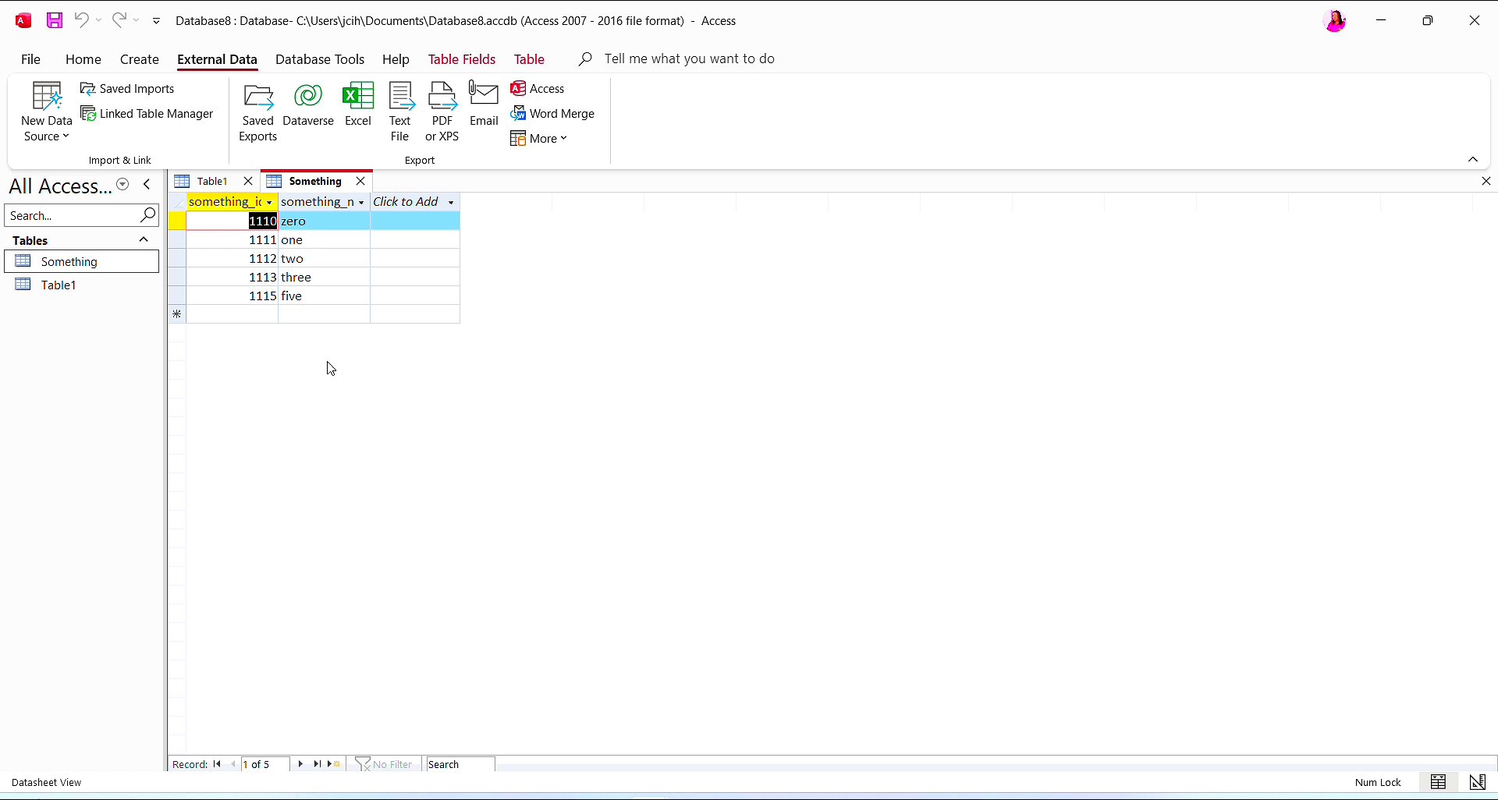
pyautogui.click(238, 204)
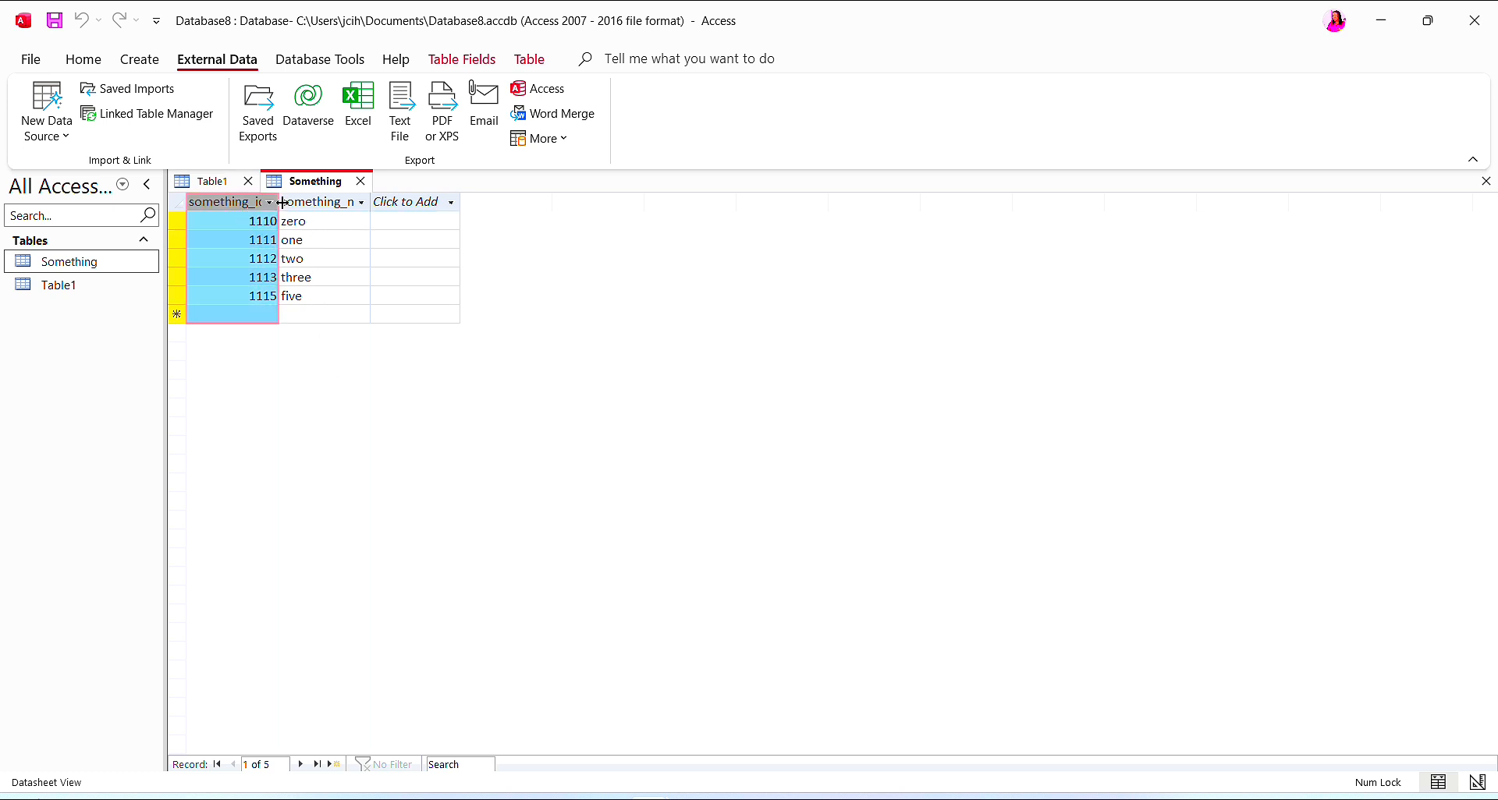
pyautogui.moveTo(280, 203); pyautogui.dragTo(323, 203)
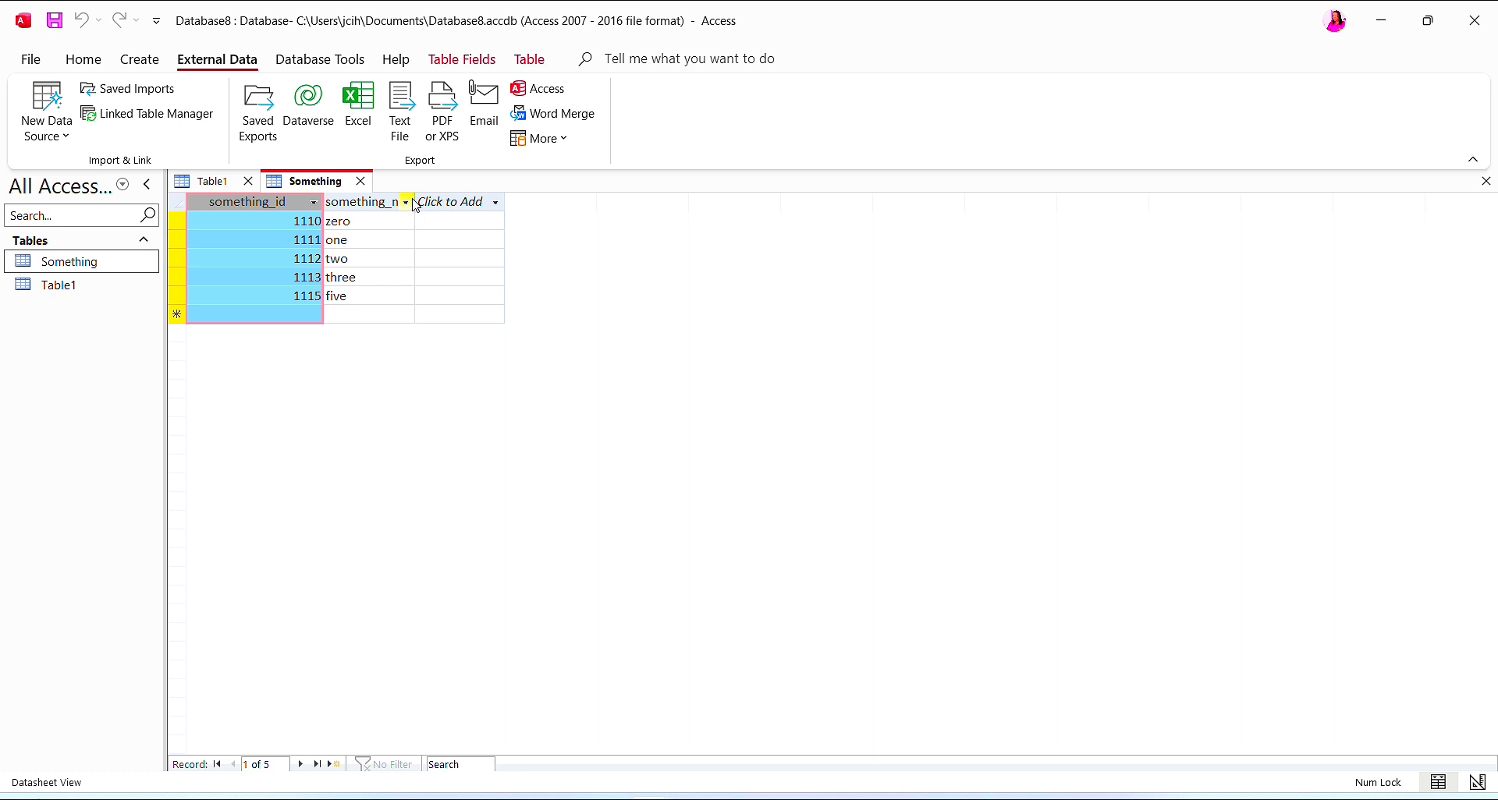
pyautogui.moveTo(414, 201); pyautogui.dragTo(451, 211)
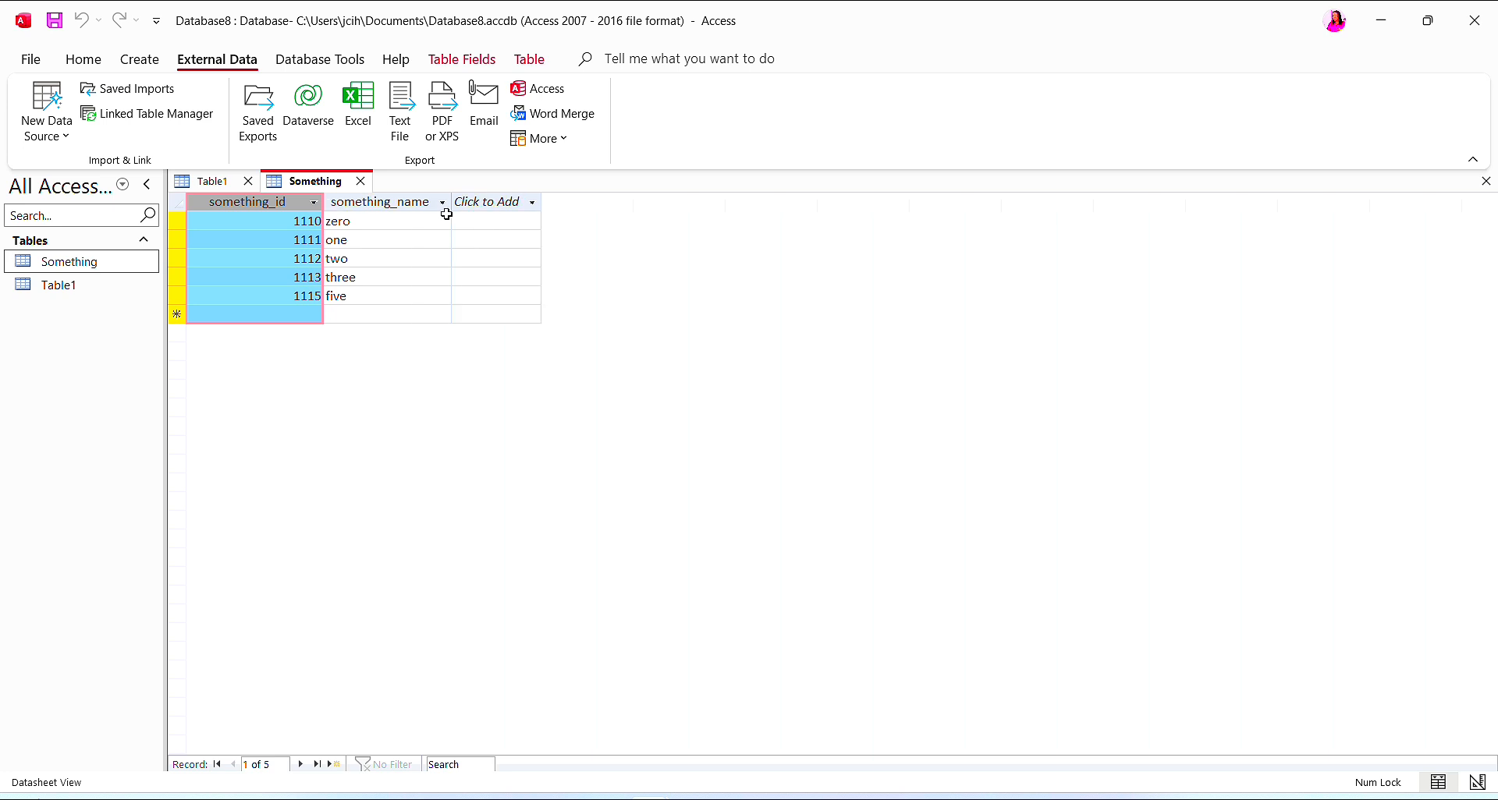
pyautogui.click(507, 204)
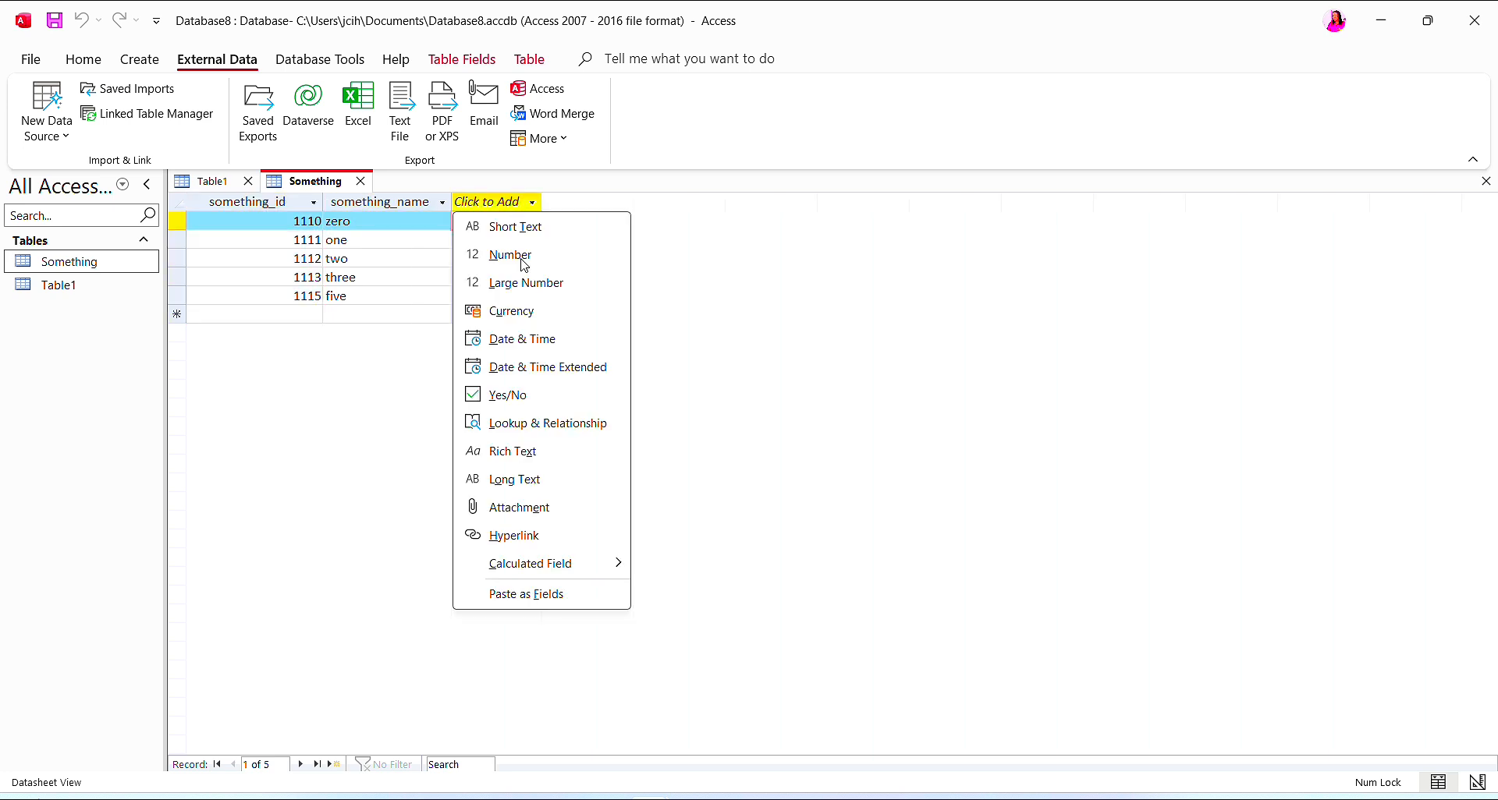
pyautogui.click(880, 329)
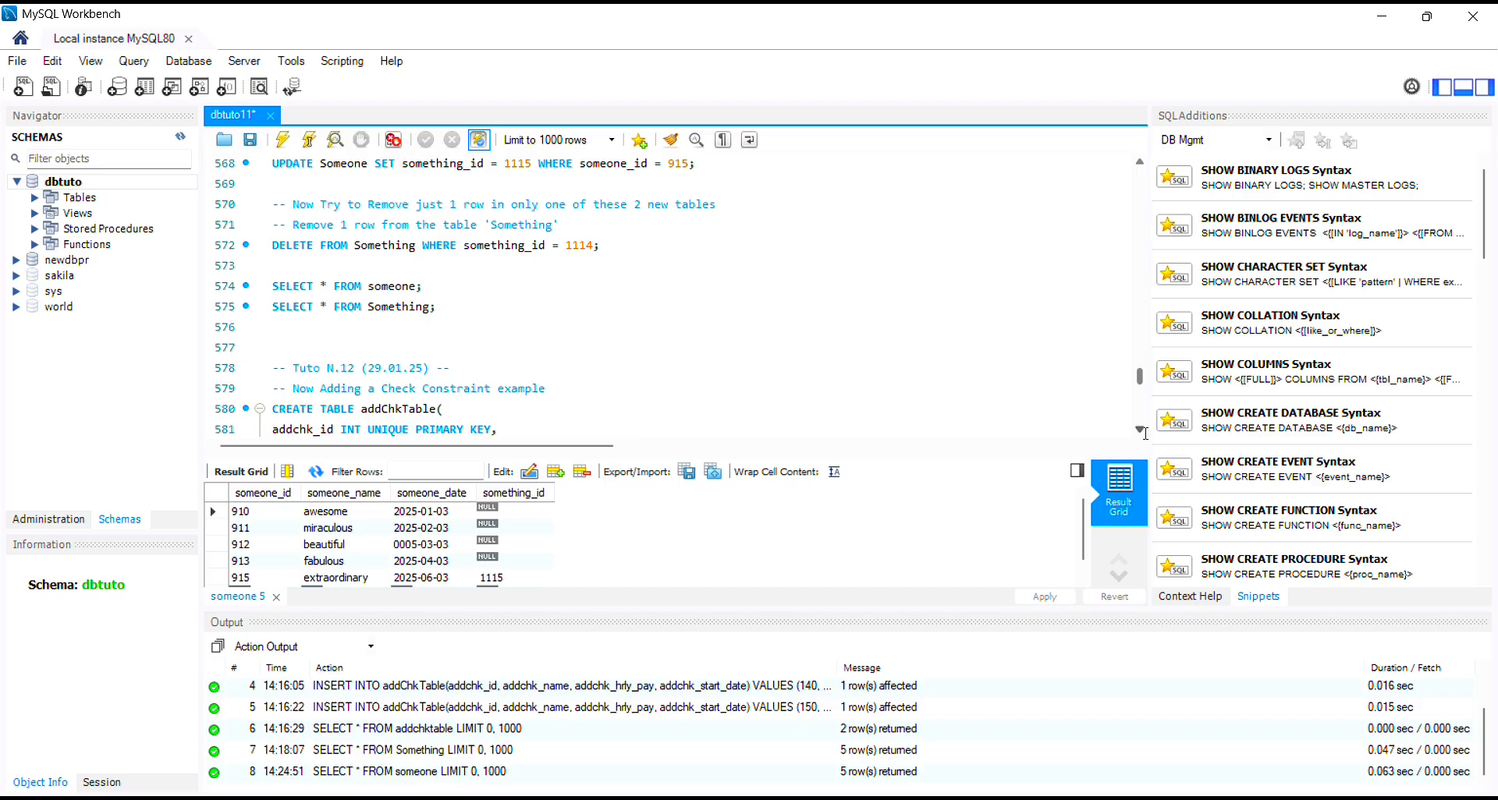
# Switch to MySQL Workbench and run the SELECT * FROM addchktable query below the CREATE TABLE addChkTable statement
pyautogui.scroll(-5, 1144, 434)
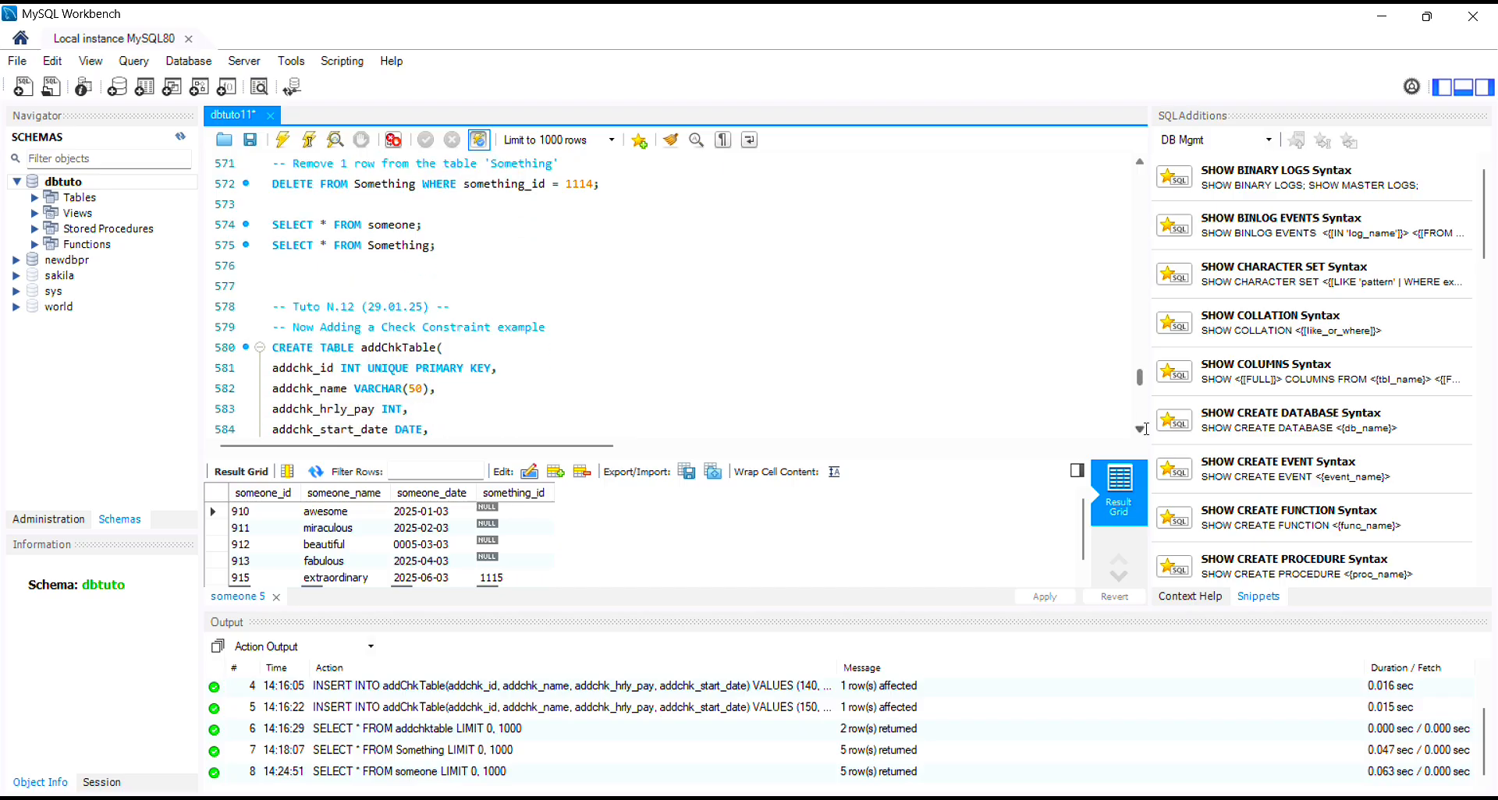
pyautogui.scroll(-4, 1145, 430)
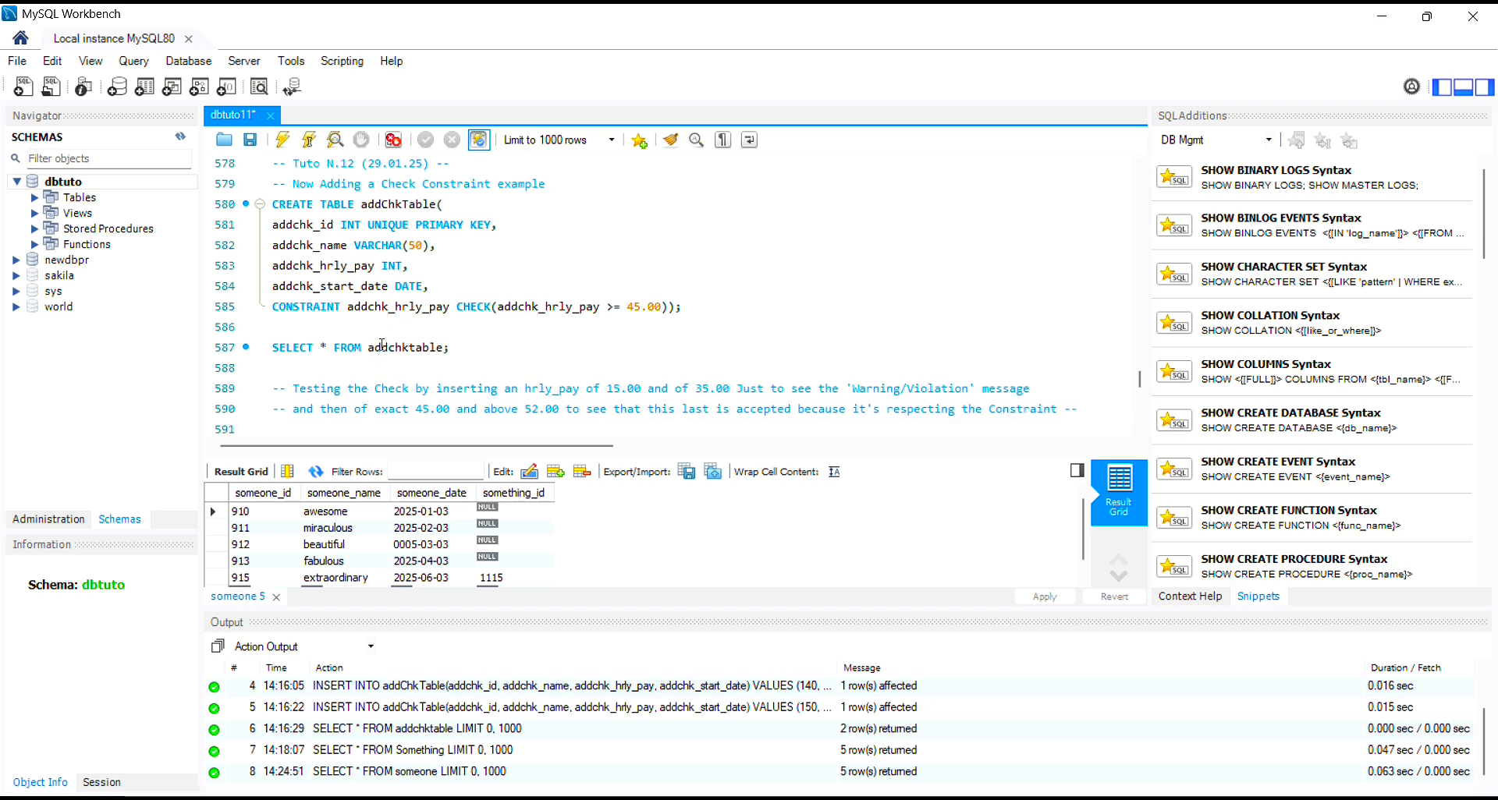
pyautogui.click(381, 347)
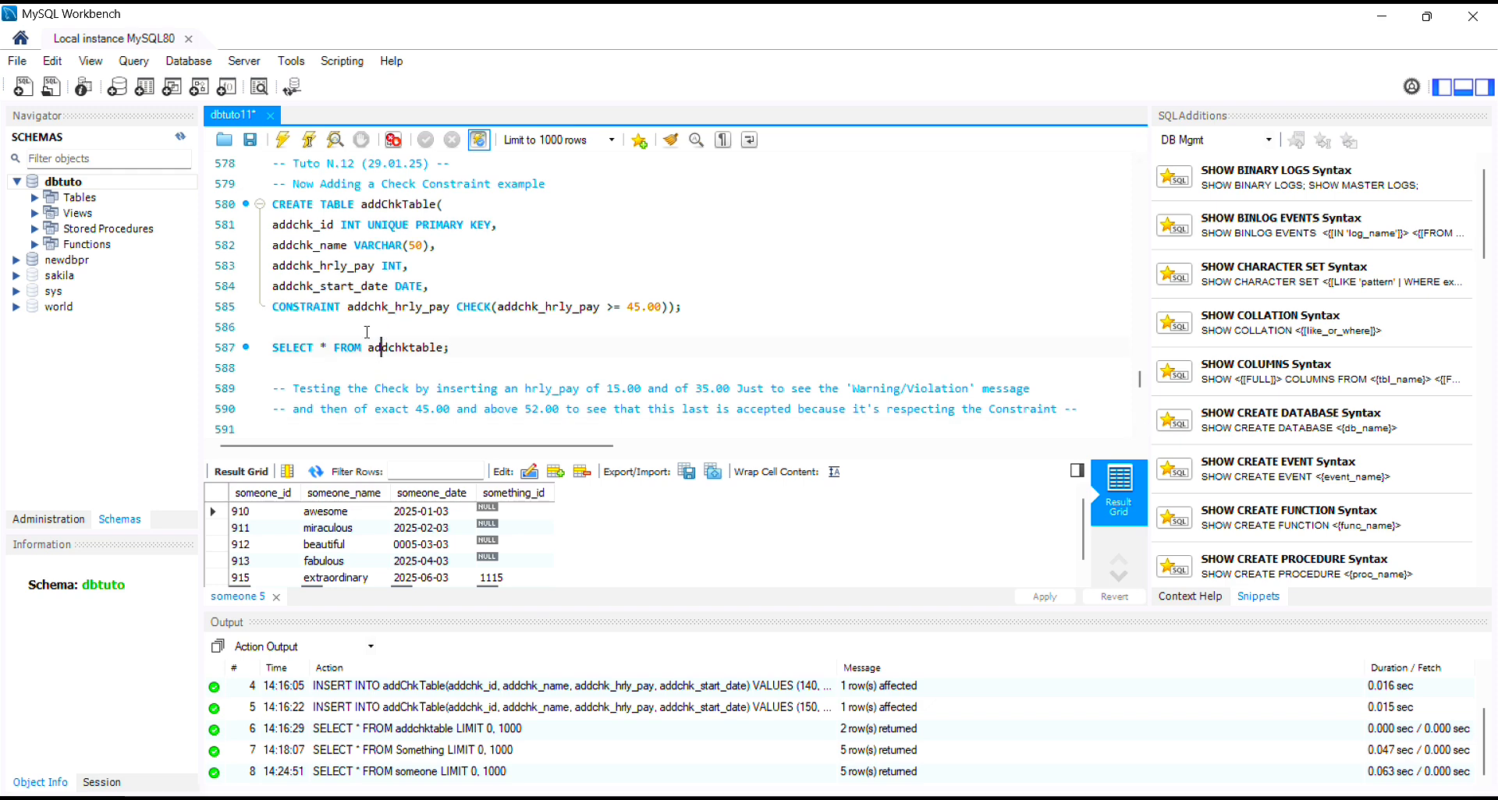
pyautogui.click(308, 144)
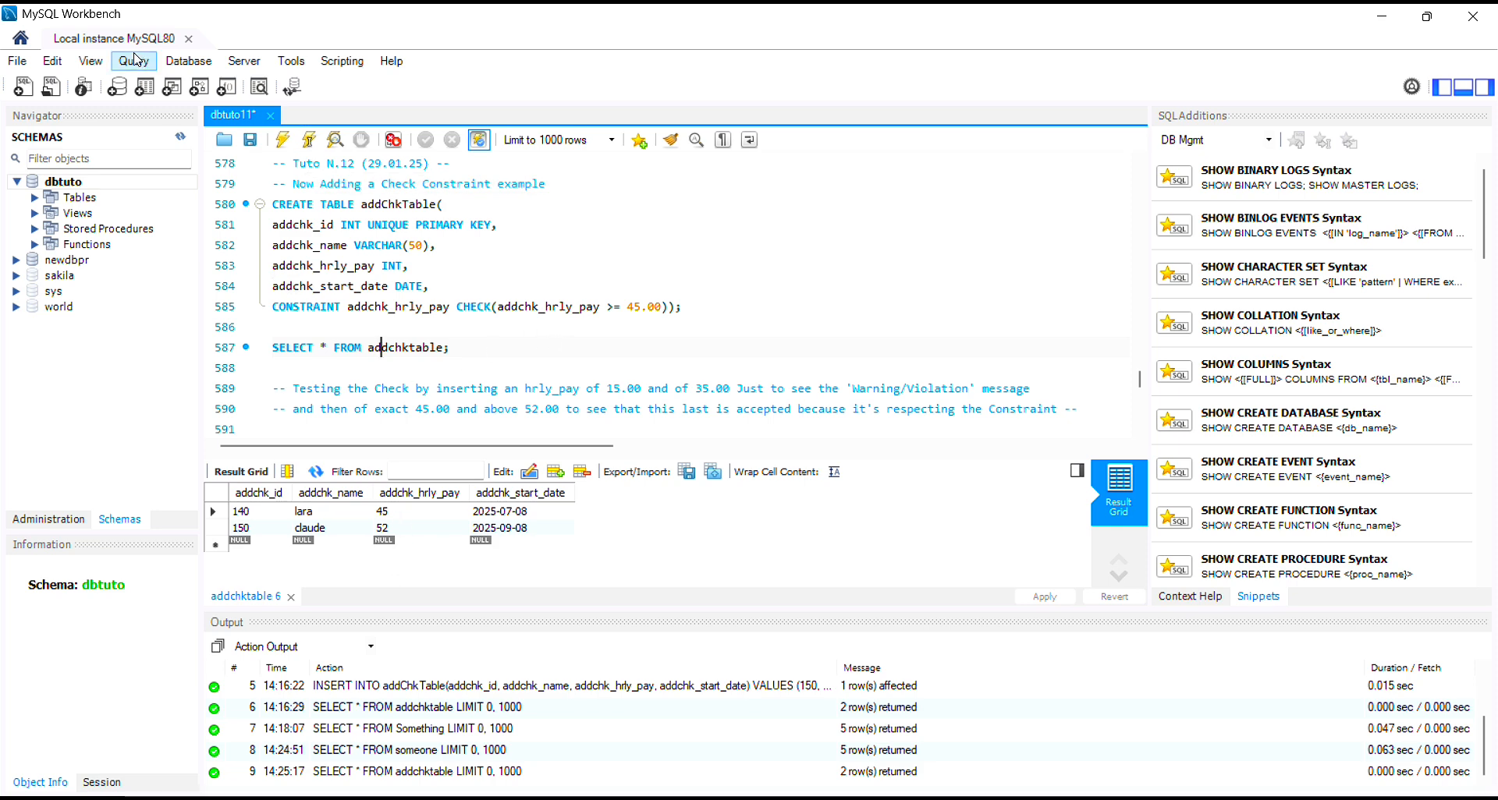
# Export the addchktable query results to the Desktop as a CSV file named addchk.csv
pyautogui.click(146, 64)
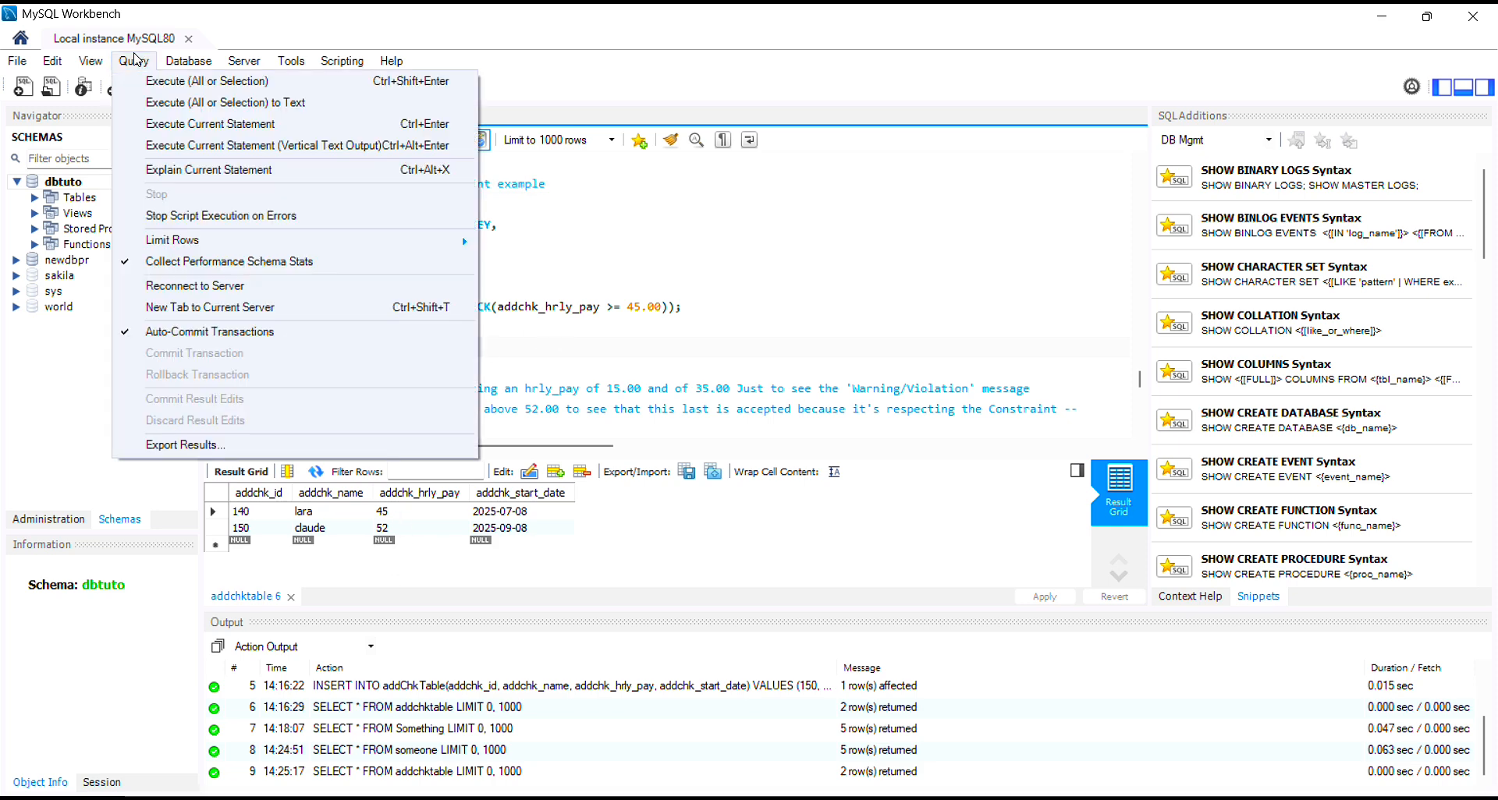
pyautogui.click(189, 446)
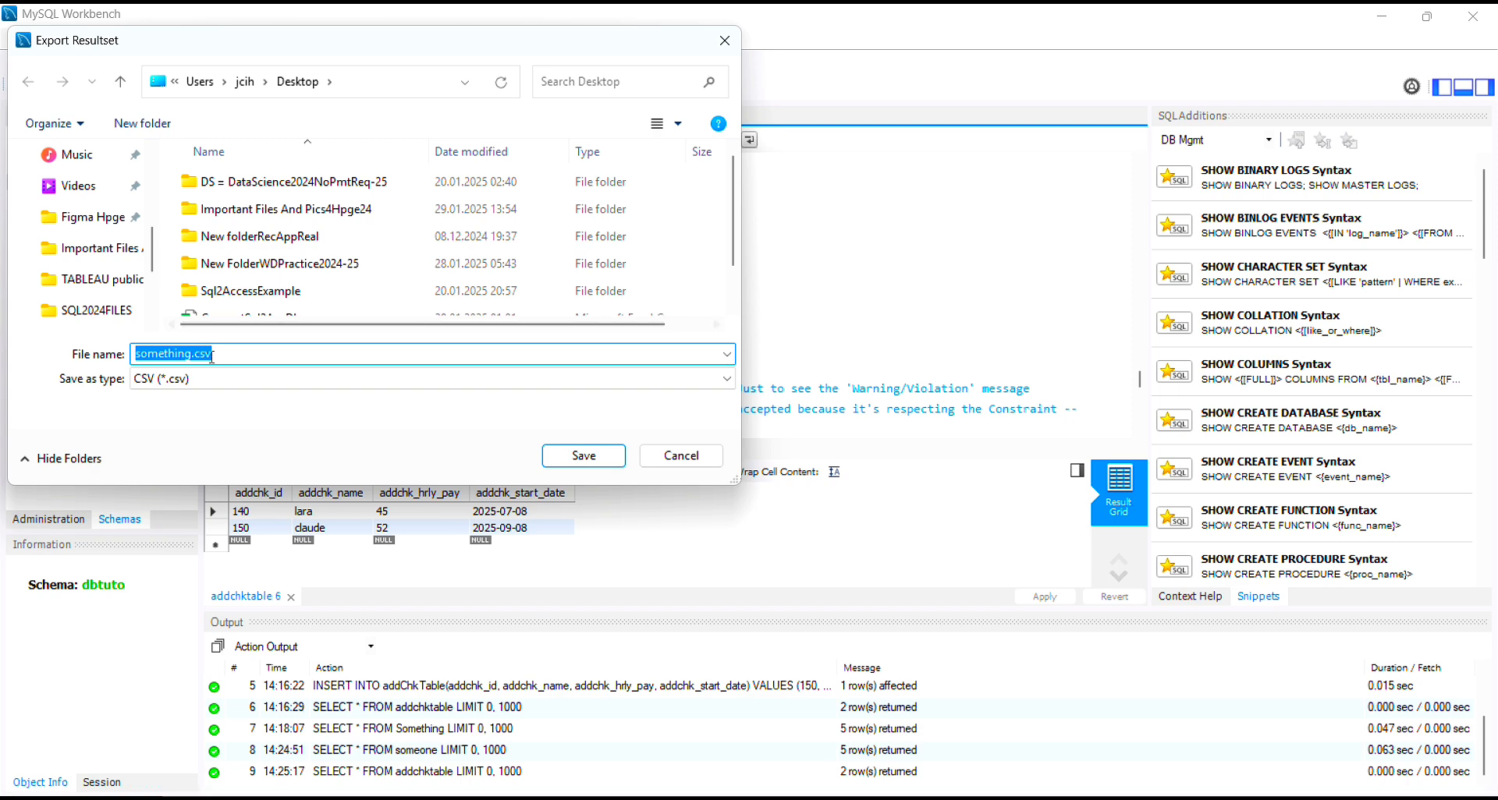
pyautogui.write('addchk')
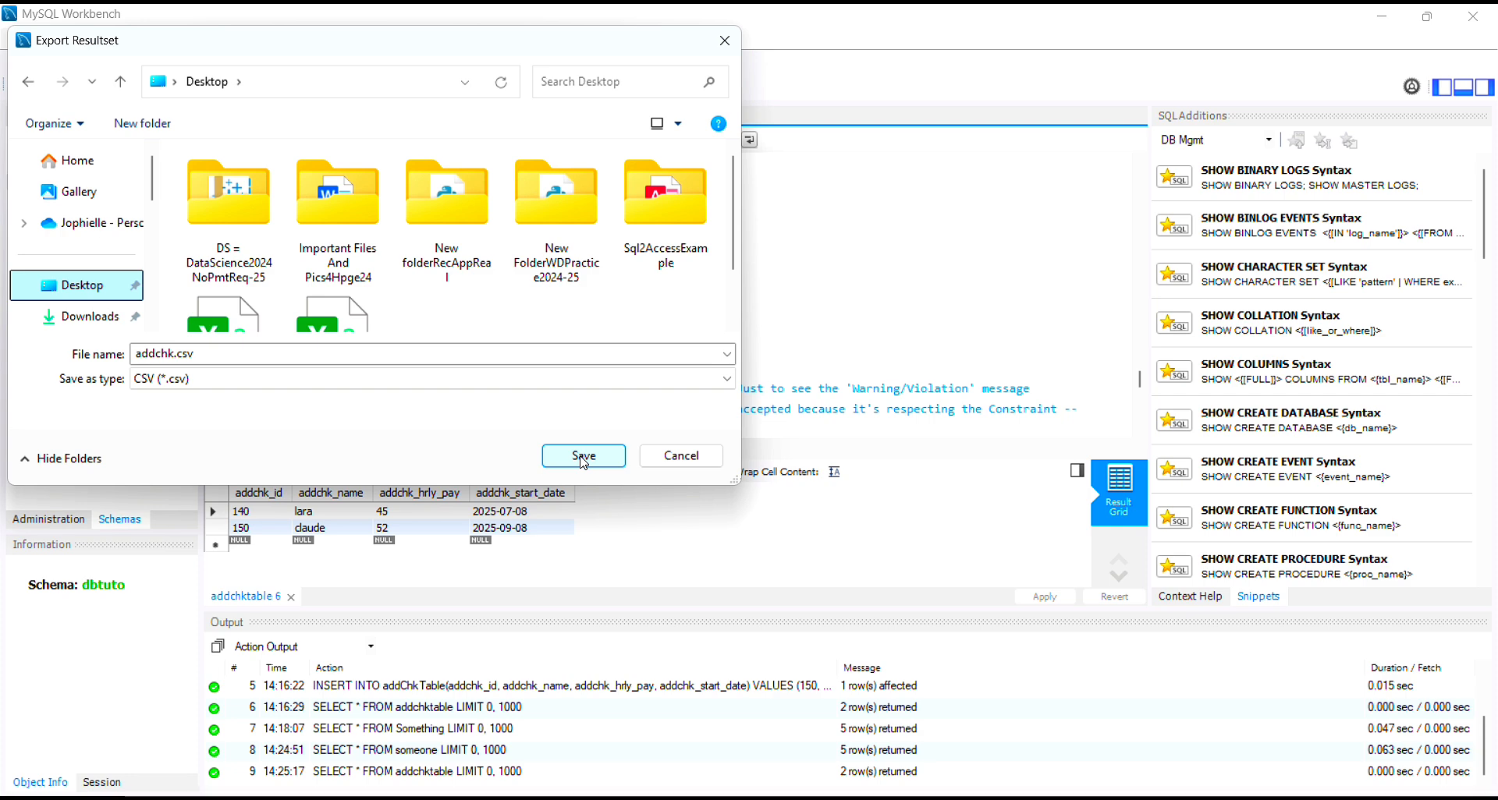
pyautogui.click(583, 458)
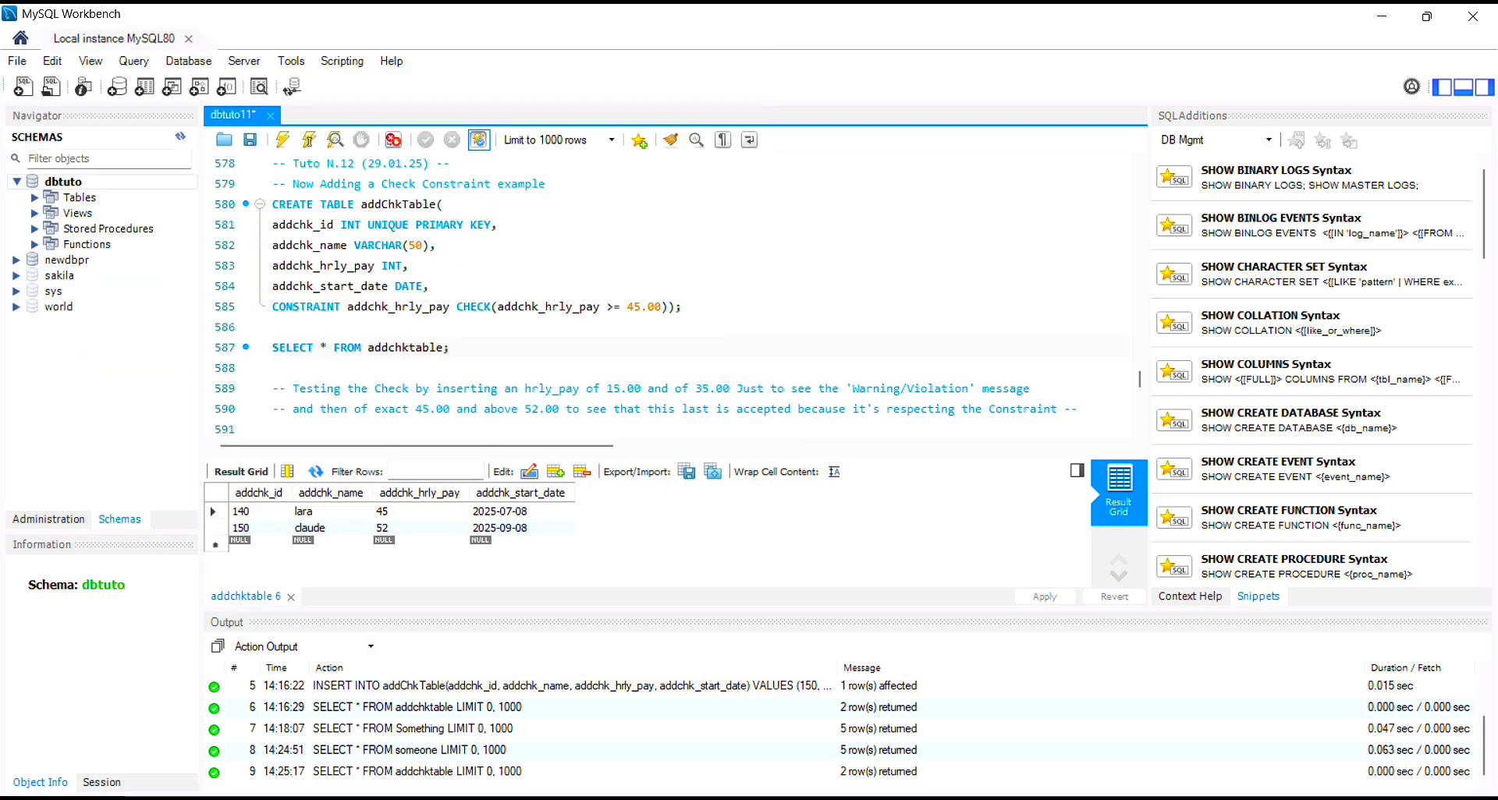
# Switch to Access and start importing external data from a text file, choosing addchk.csv on the Desktop as the source
pyautogui.moveTo(646, 784)
pyautogui.click(650, 738)
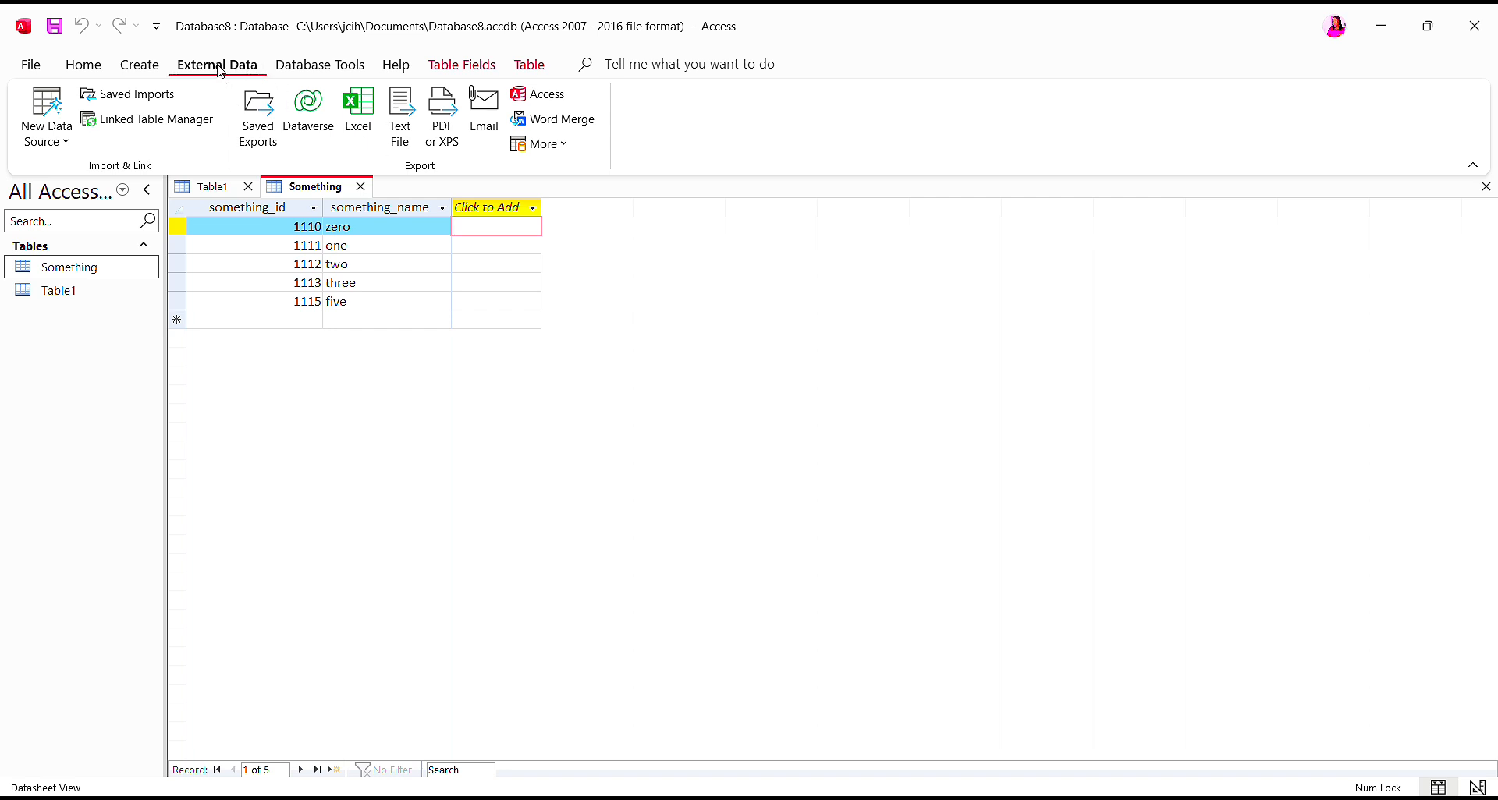
pyautogui.click(50, 132)
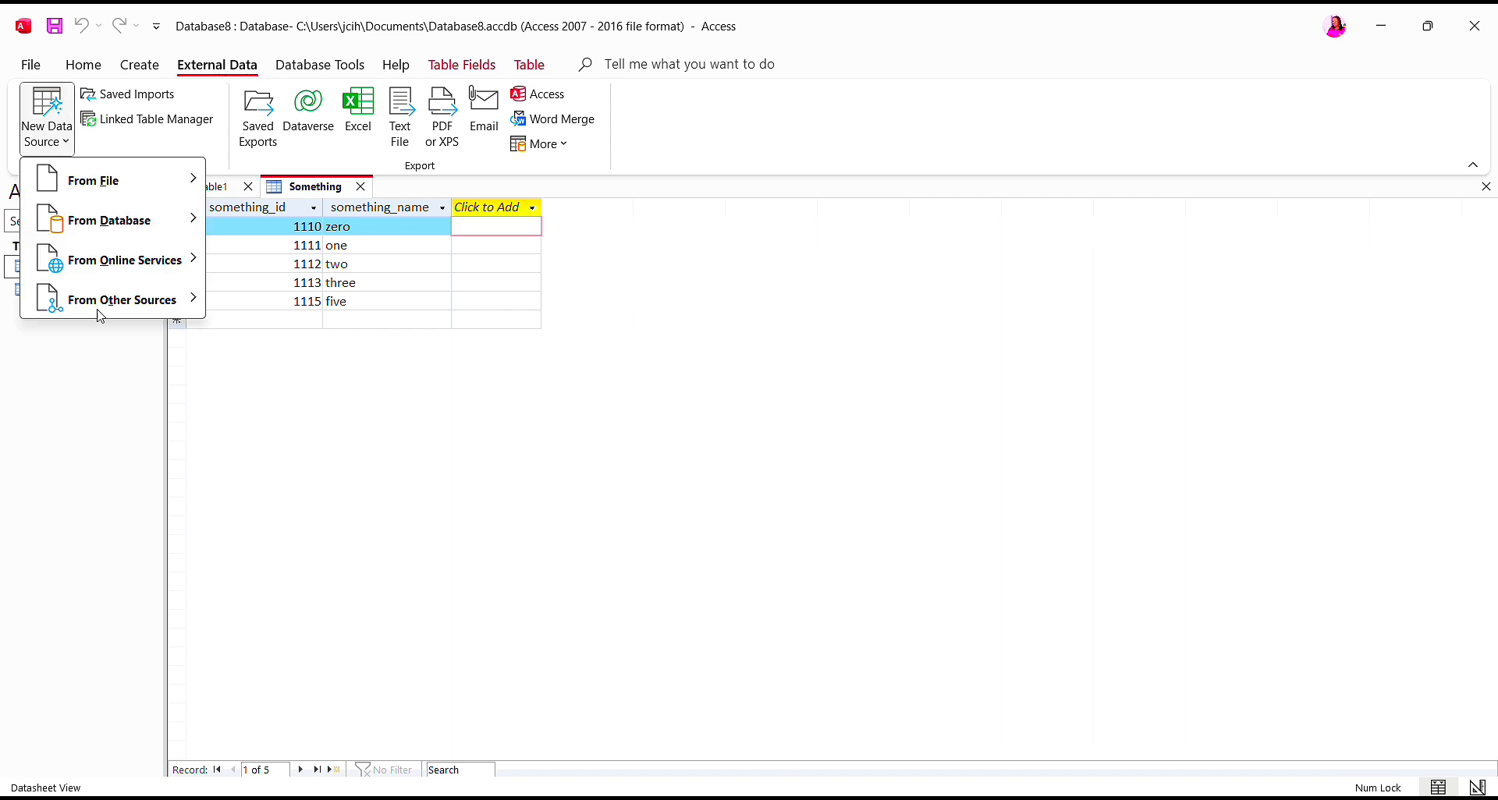
pyautogui.moveTo(139, 192)
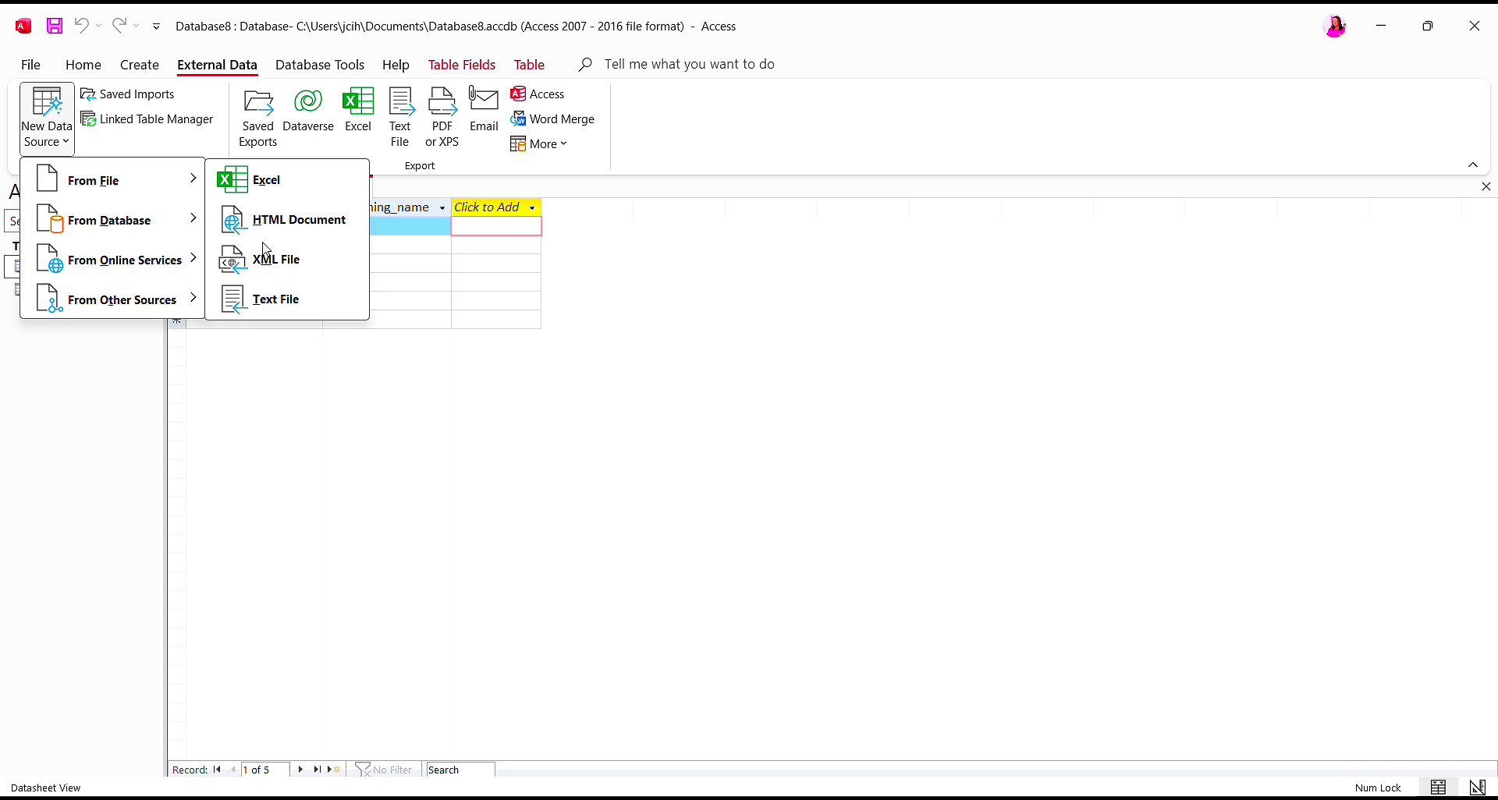
pyautogui.click(262, 300)
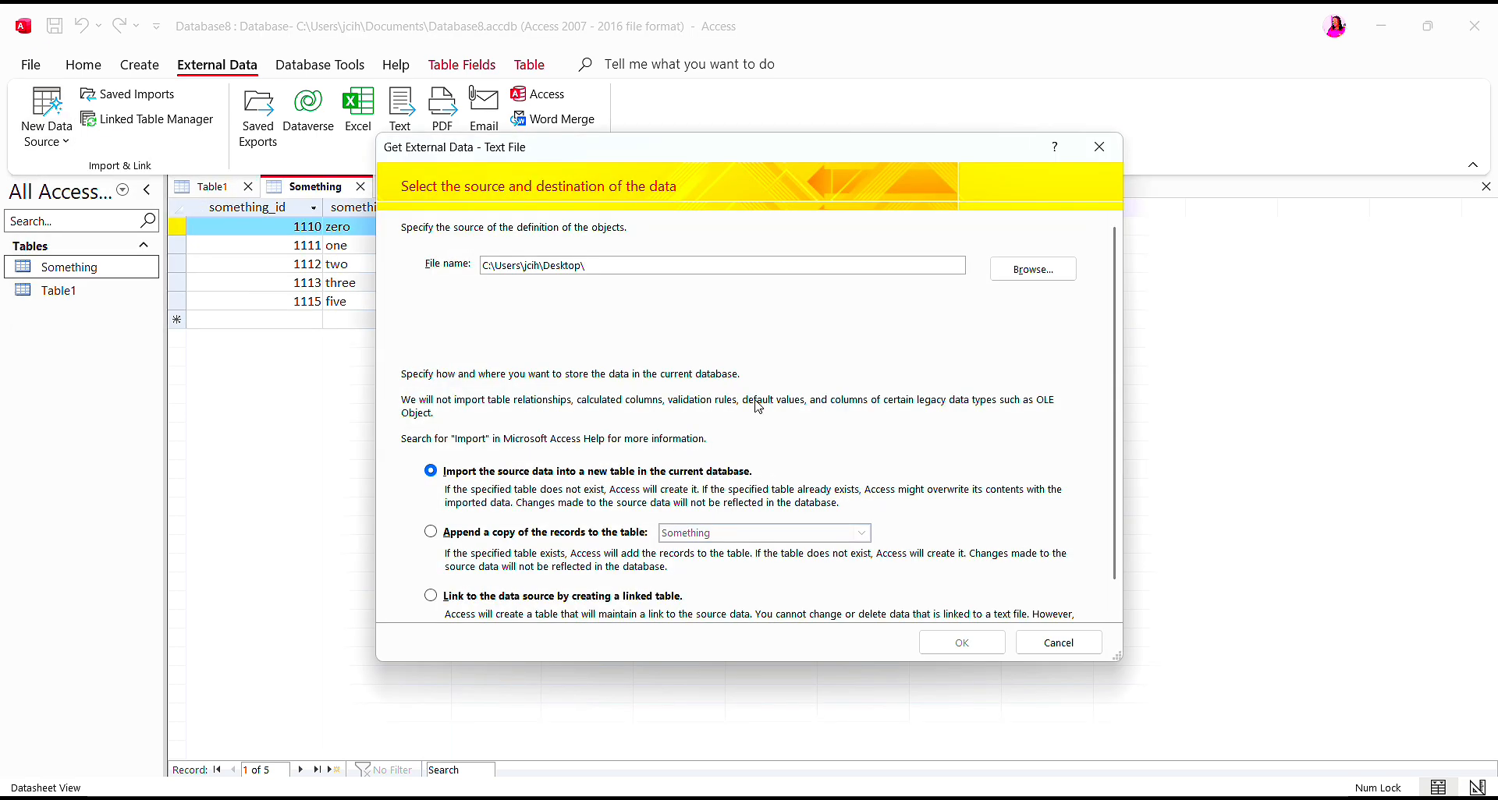
pyautogui.click(1035, 270)
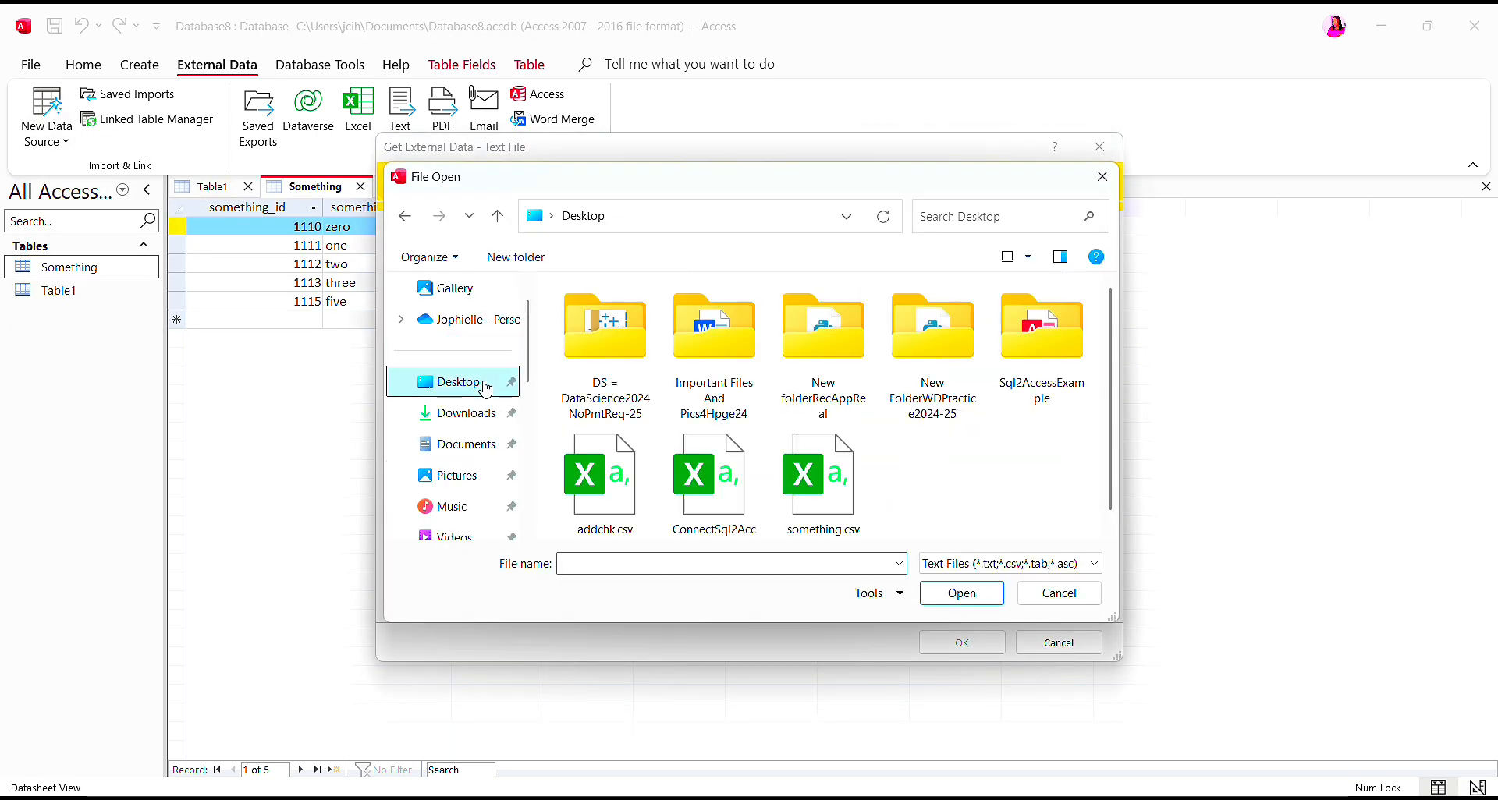
pyautogui.click(605, 497)
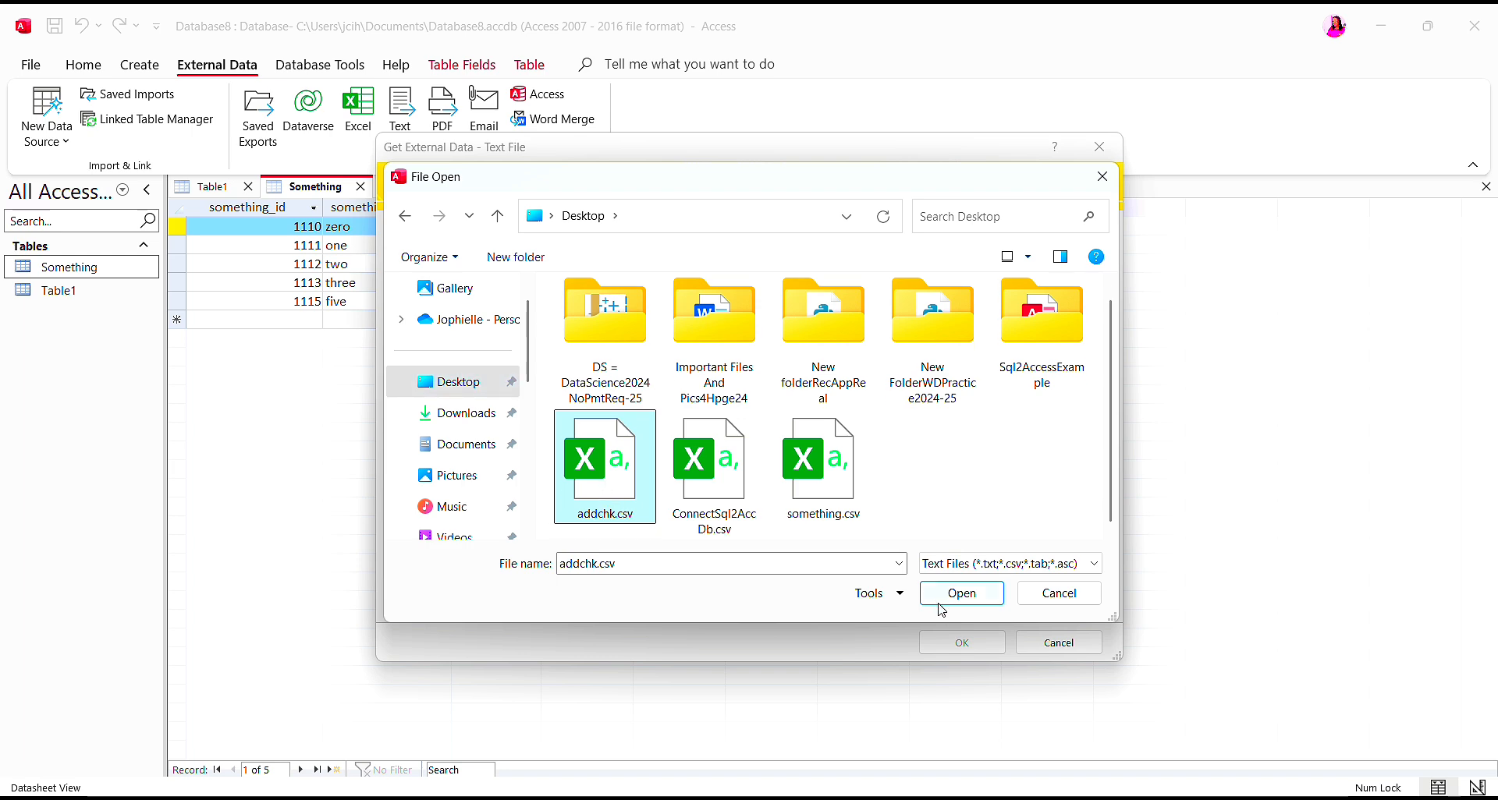
pyautogui.click(961, 594)
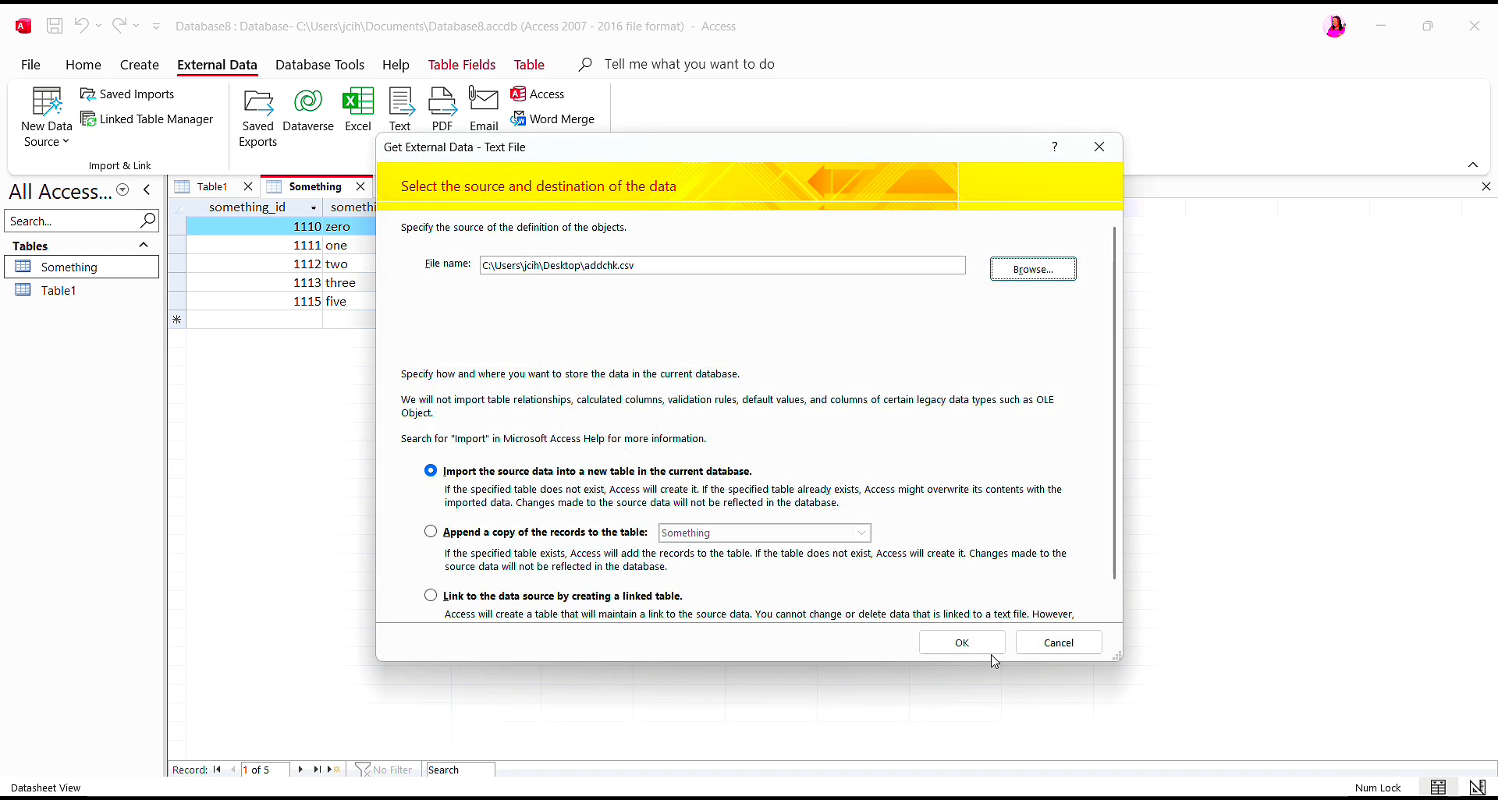
# Import addchk.csv into a new table as delimited, comma-separated text, with the first row containing the field names
pyautogui.click(961, 643)
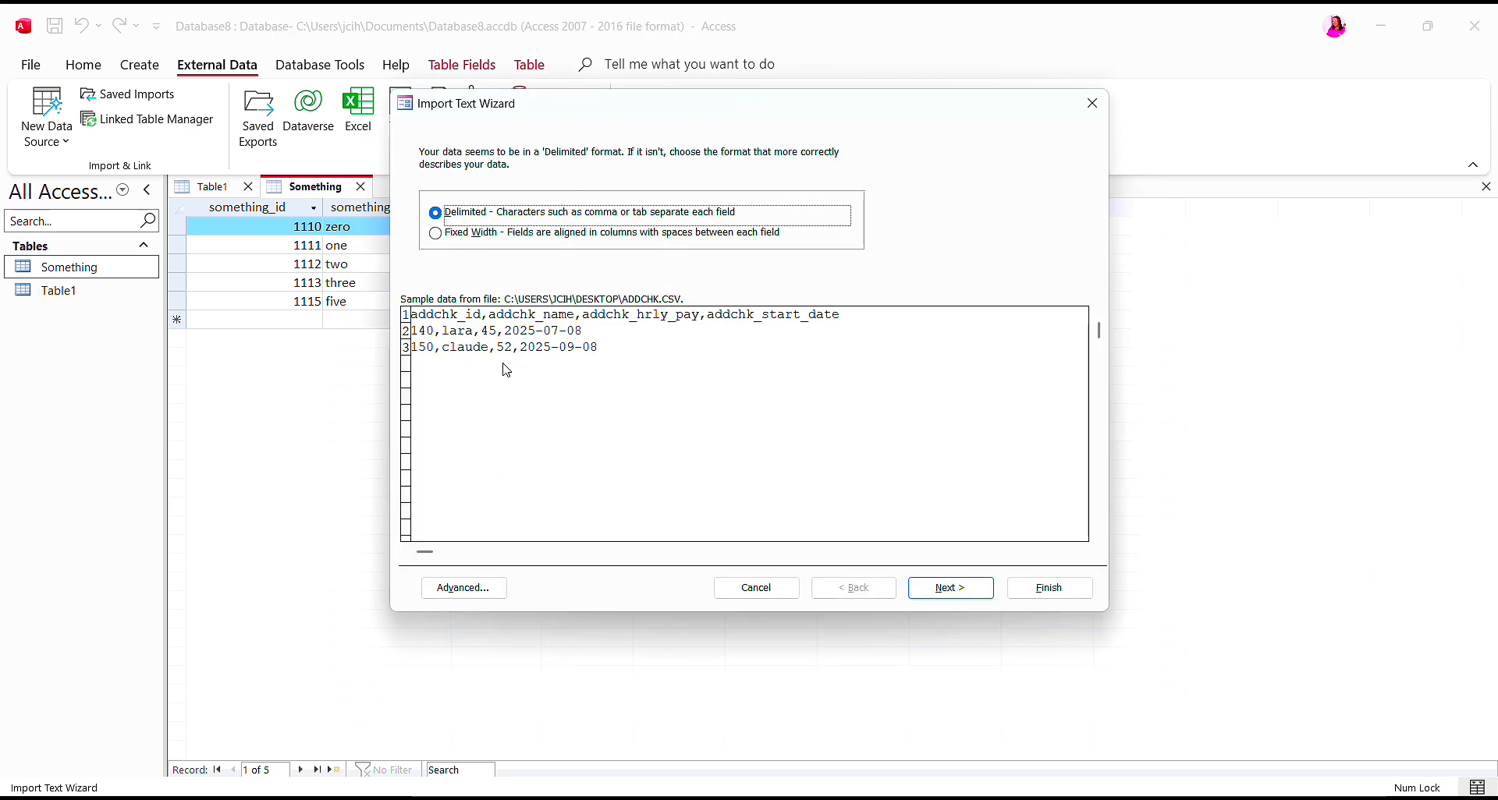
pyautogui.click(950, 588)
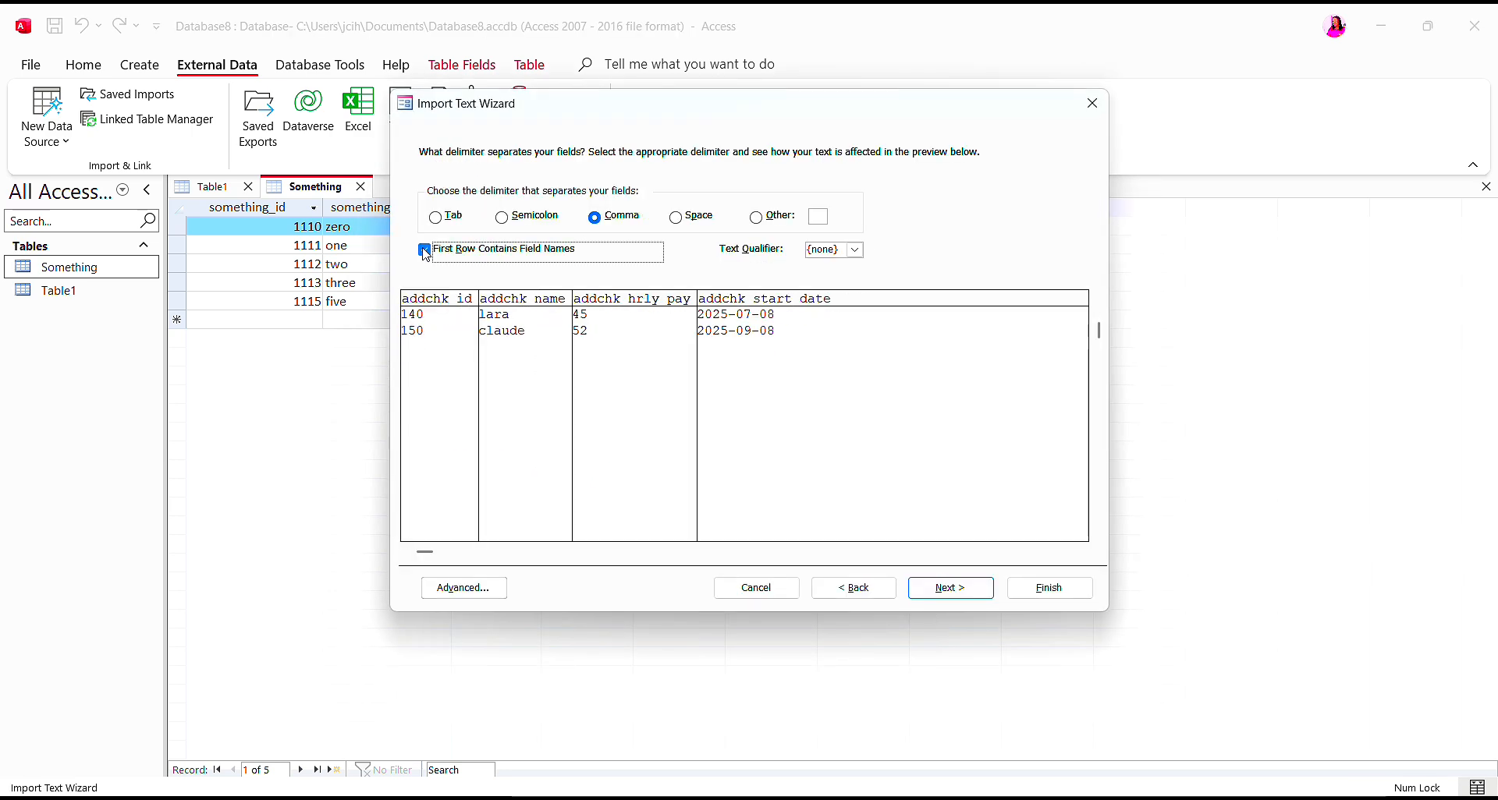
pyautogui.click(444, 249)
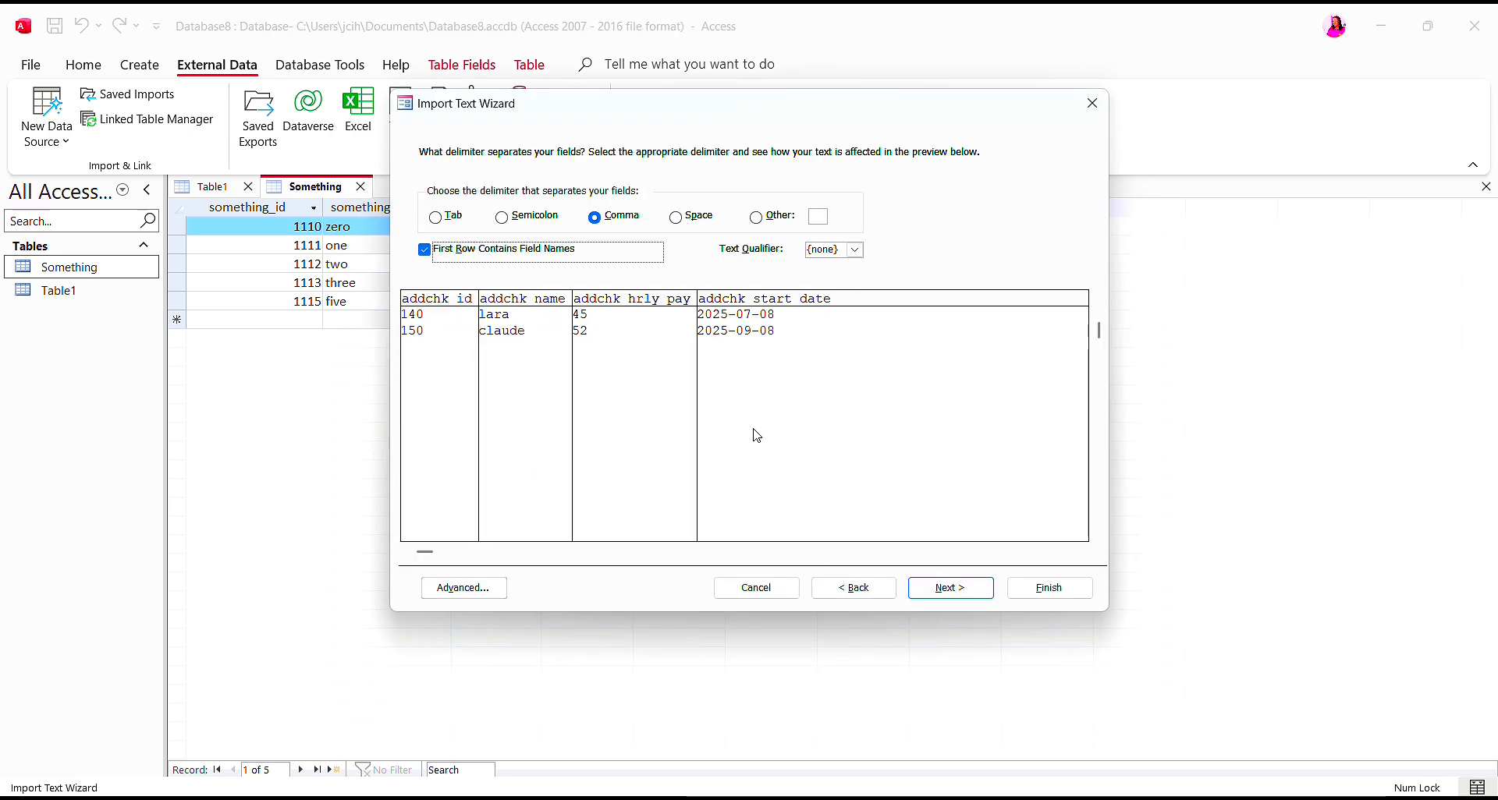
# In the advanced import specification, mark the addchk_start_date field as skipped and accept the specification
pyautogui.click(478, 591)
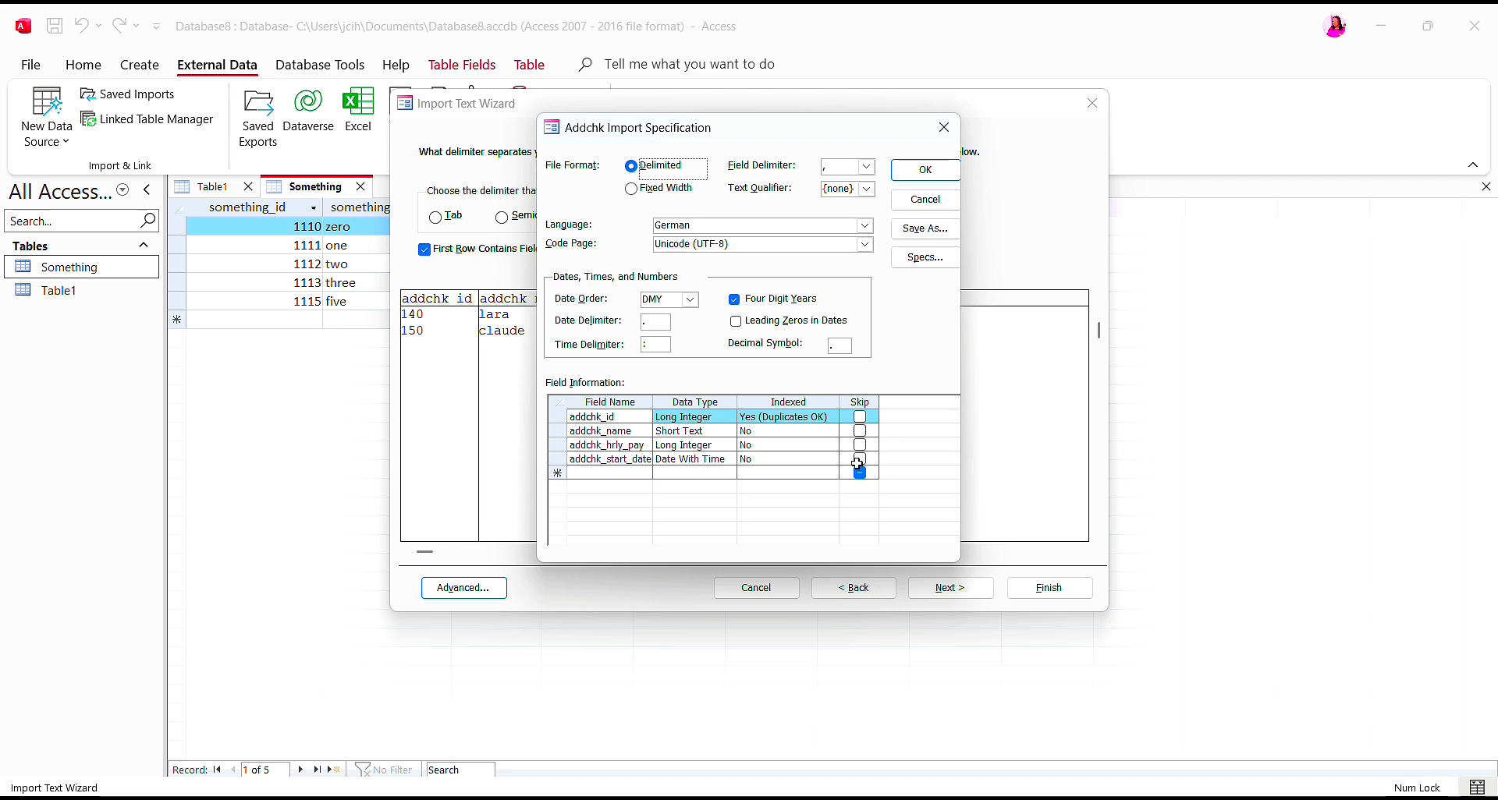
pyautogui.click(858, 461)
pyautogui.click(859, 459)
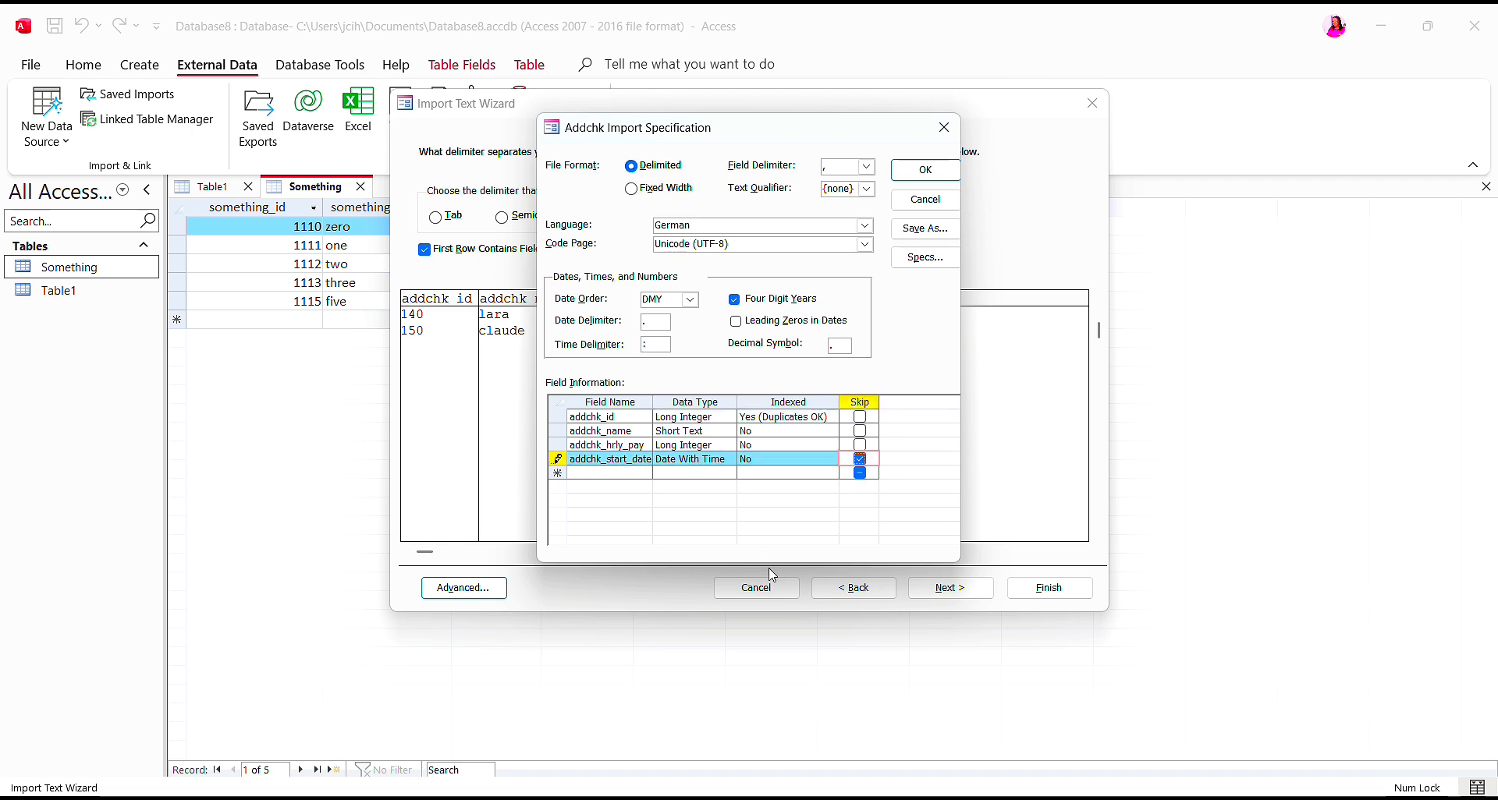
pyautogui.click(921, 174)
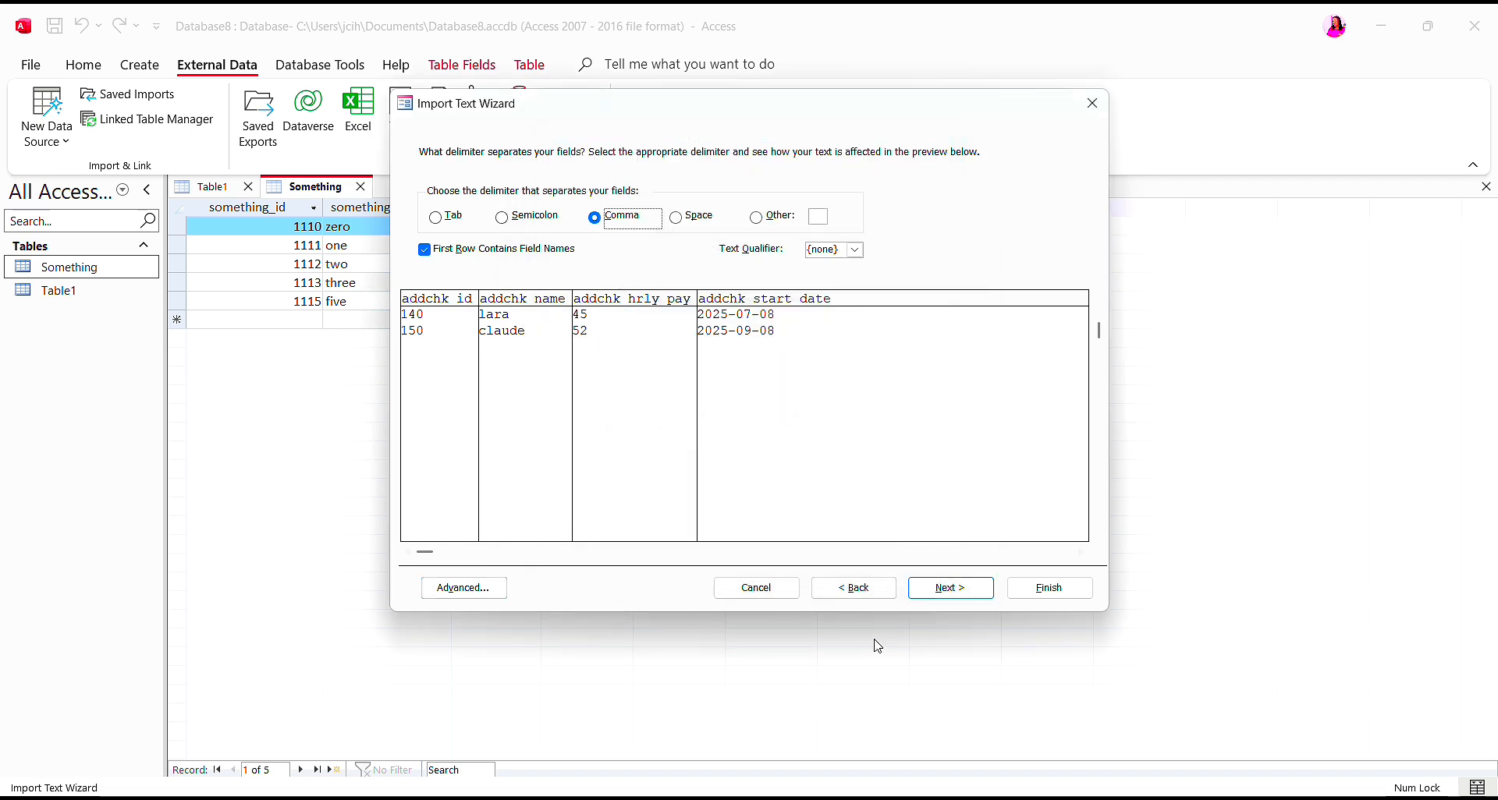
# Keep the field options as they are, choose addchk_id as the primary key, and continue to the table naming stage
pyautogui.click(961, 593)
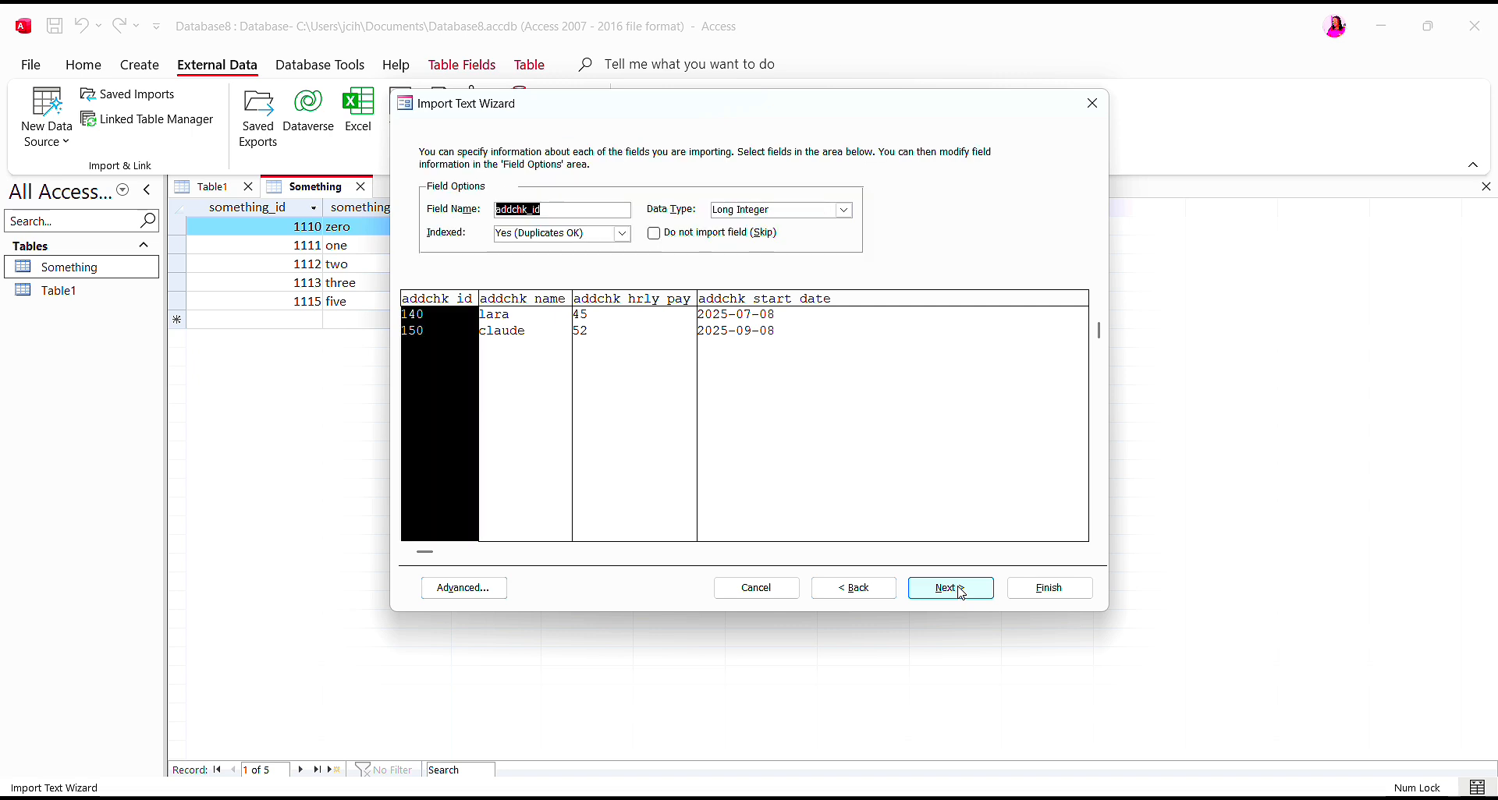
pyautogui.click(961, 593)
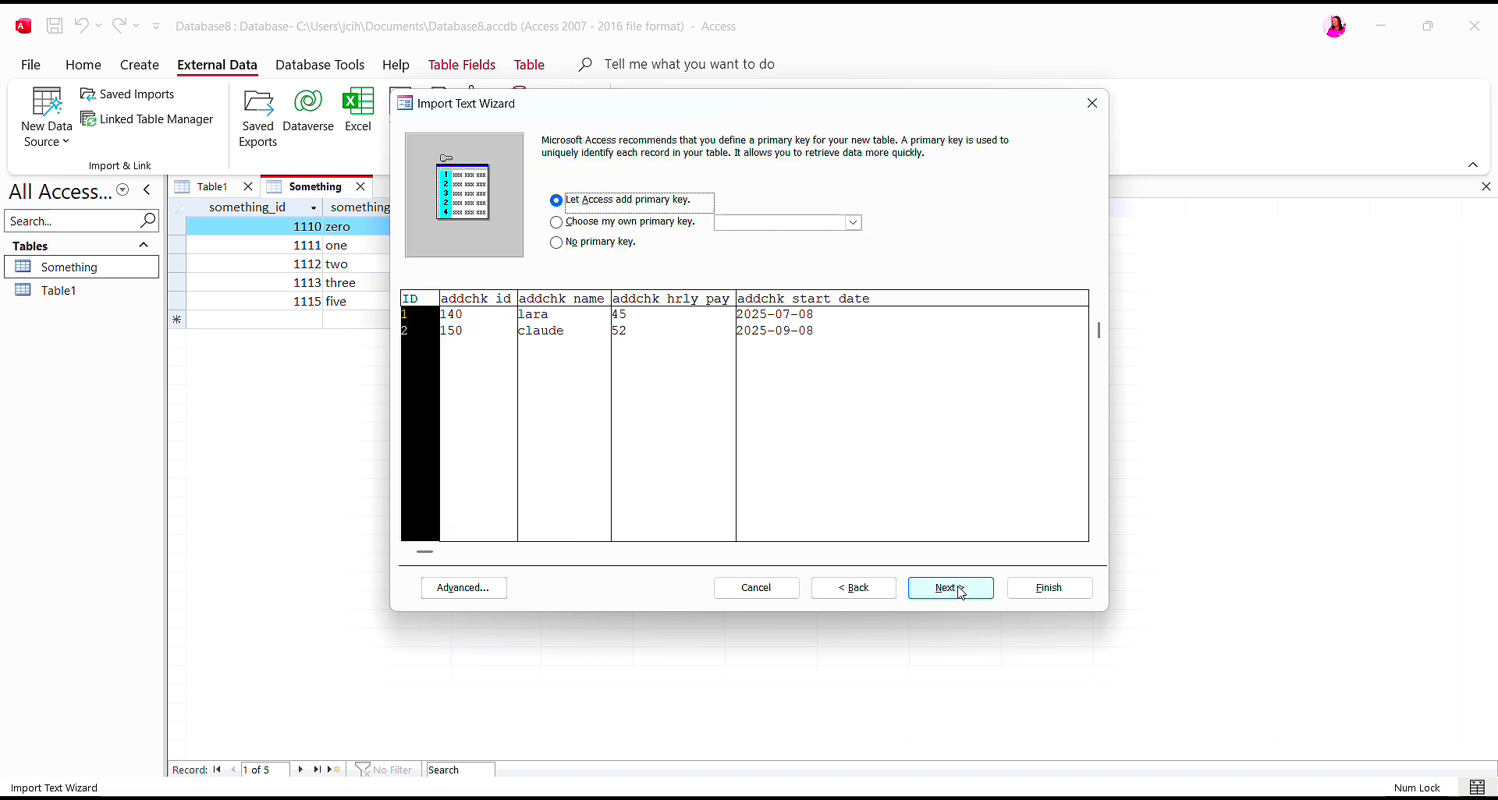
pyautogui.click(559, 225)
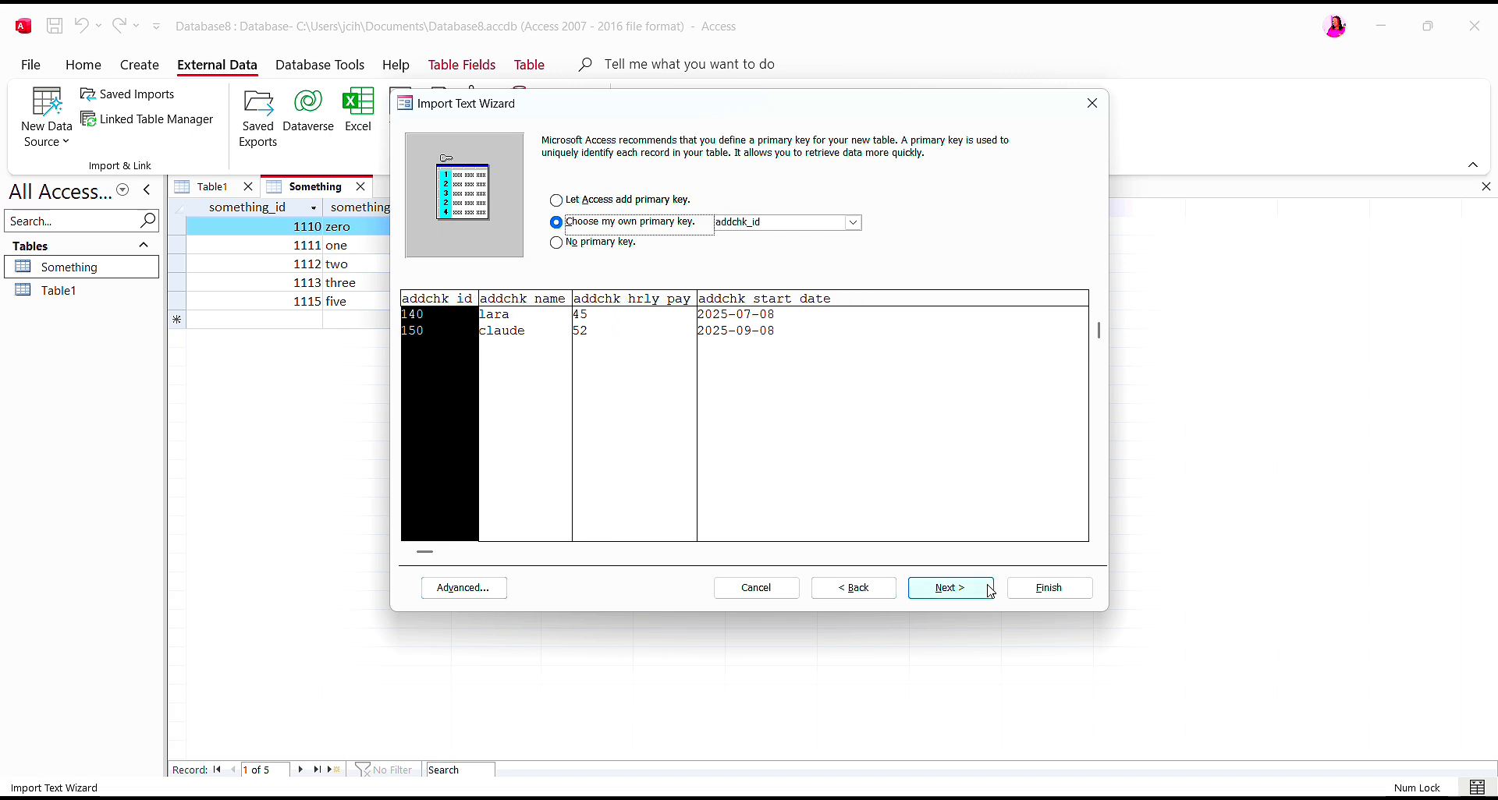
pyautogui.click(962, 595)
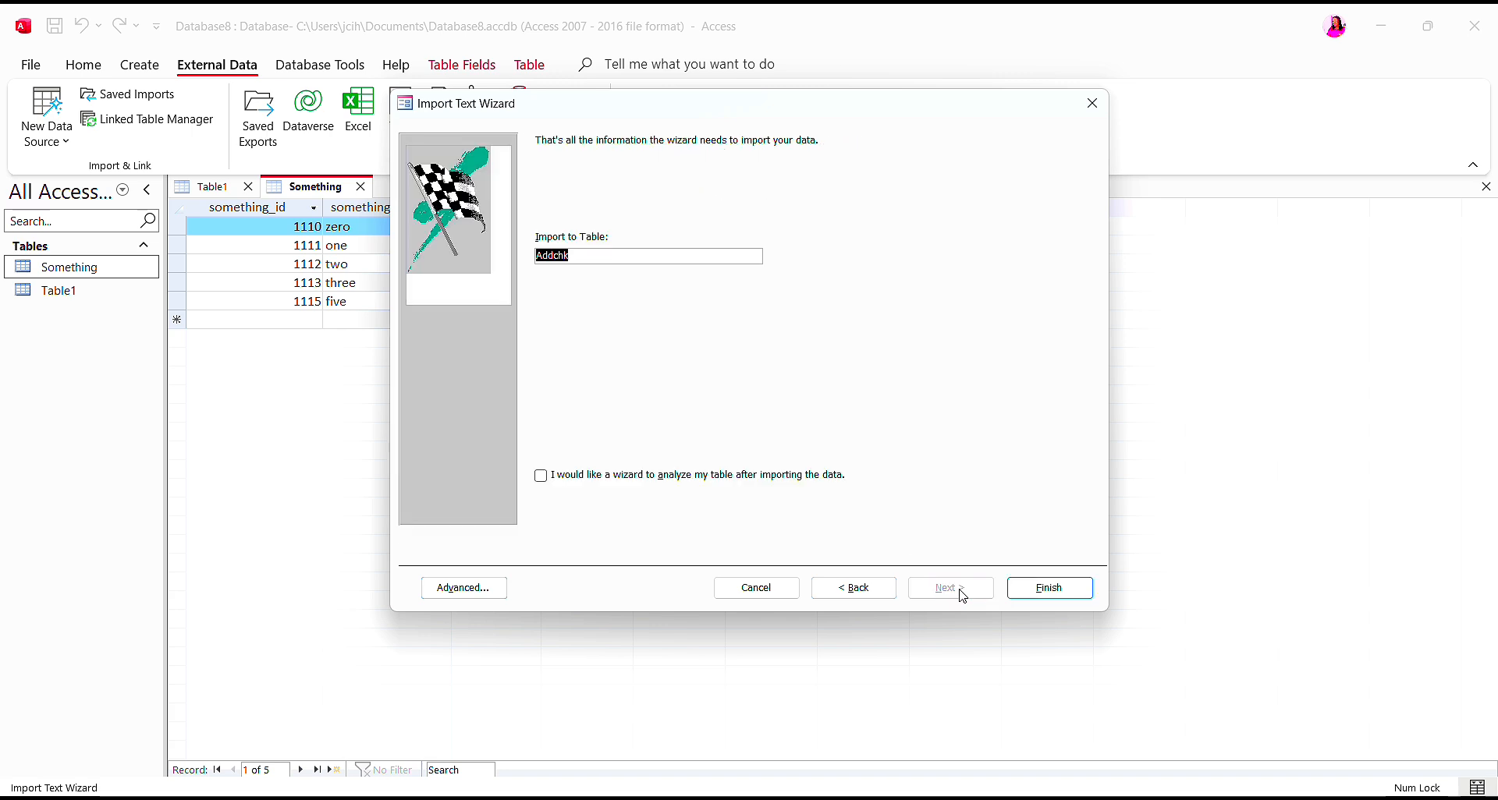
# Finish importing addchk.csv into the Addchk table without saving the import steps, and open the new table
pyautogui.click(1036, 593)
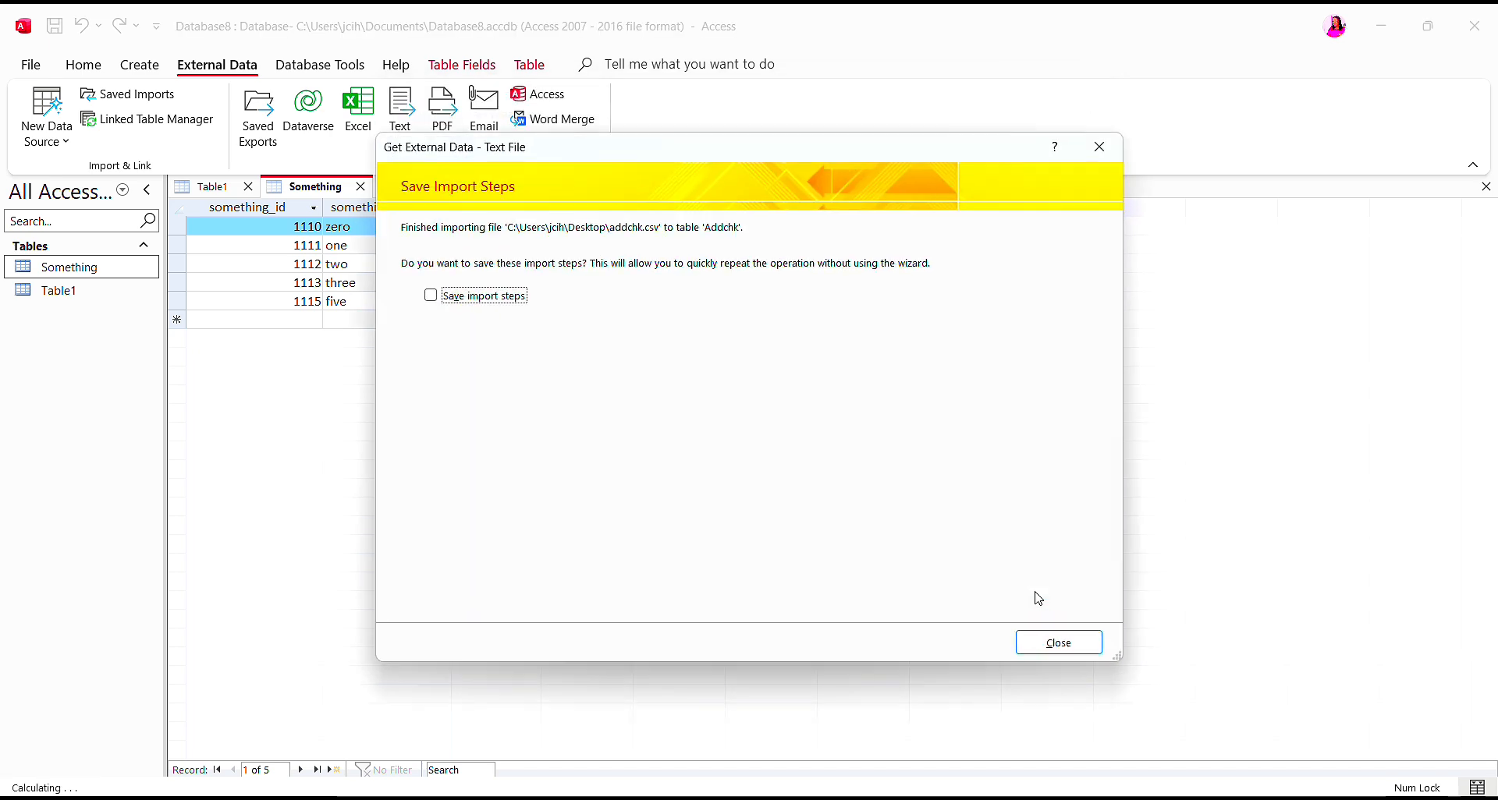
pyautogui.click(1046, 644)
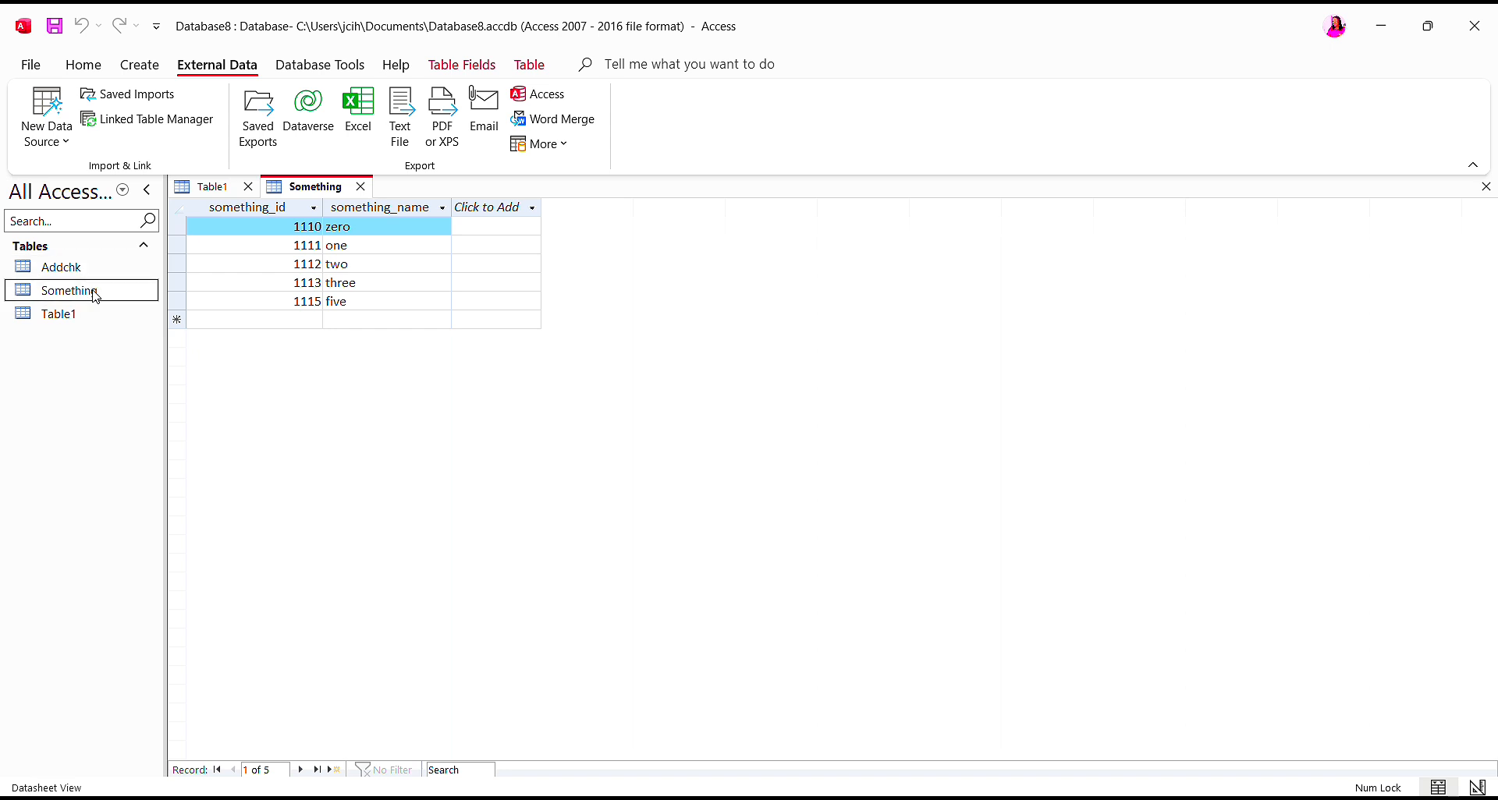
pyautogui.doubleClick(82, 267)
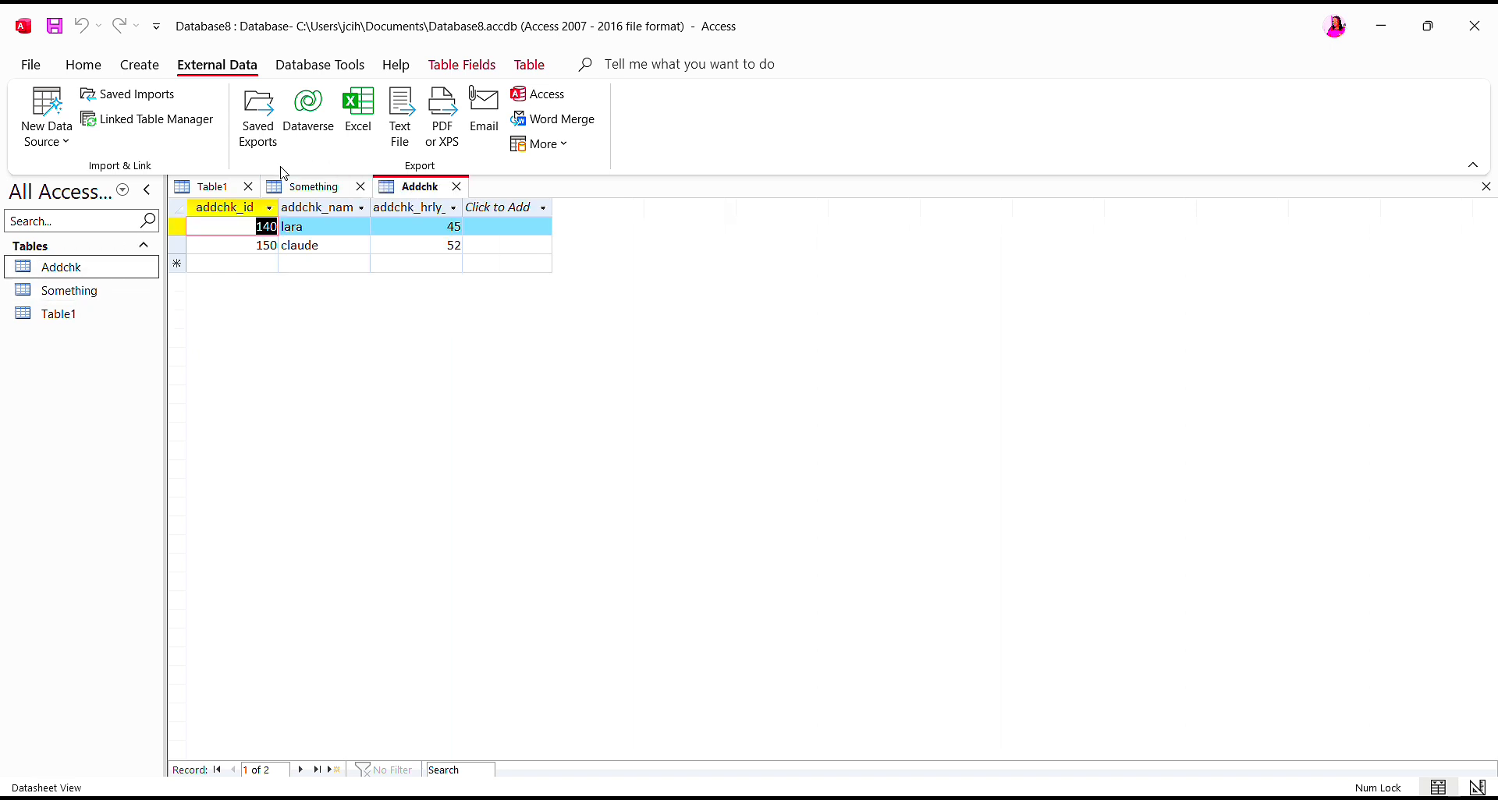
# Close Table1 and review the imported id, name and hourly pay columns of the Addchk table
pyautogui.click(248, 186)
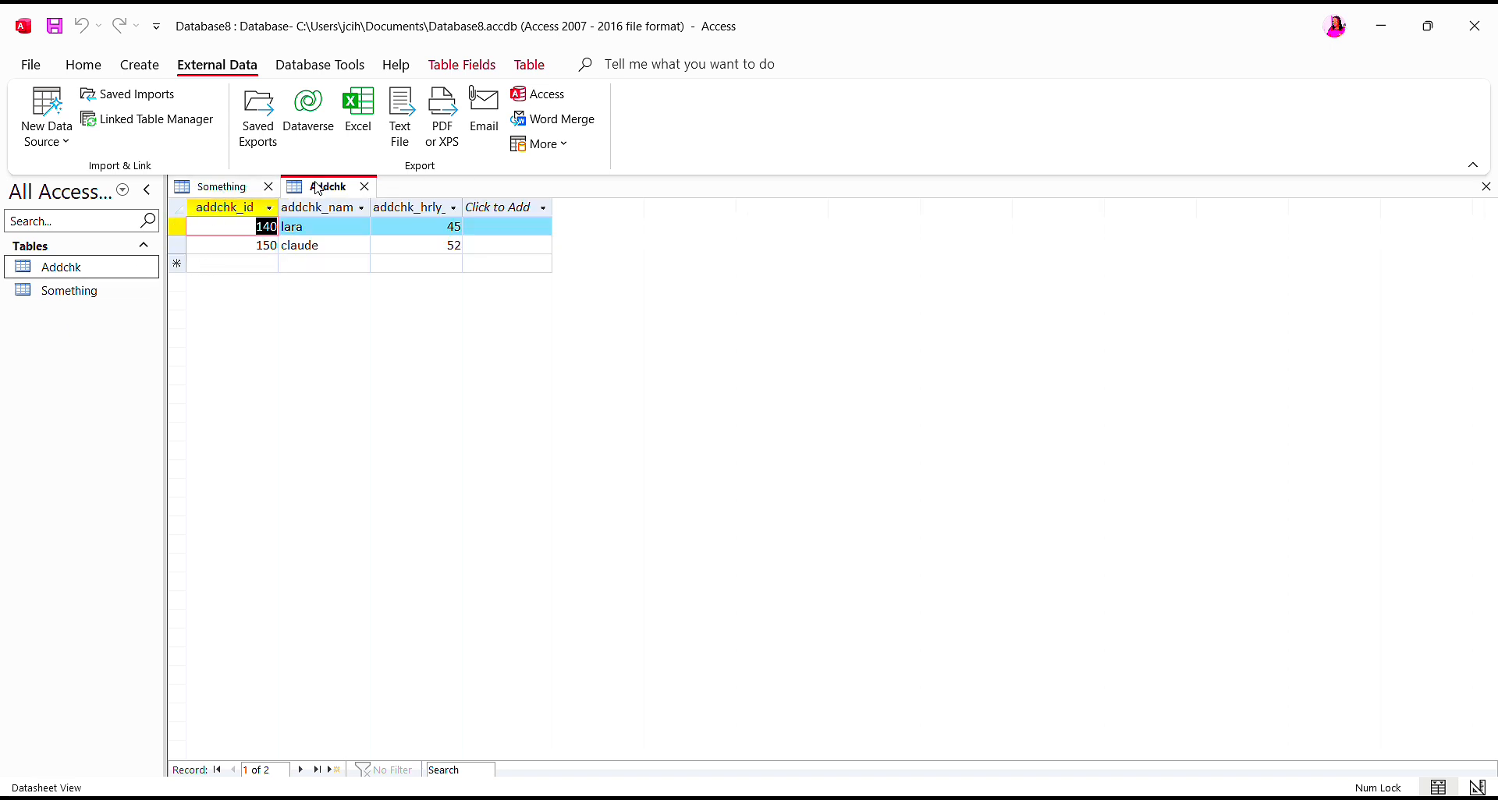
pyautogui.click(251, 205)
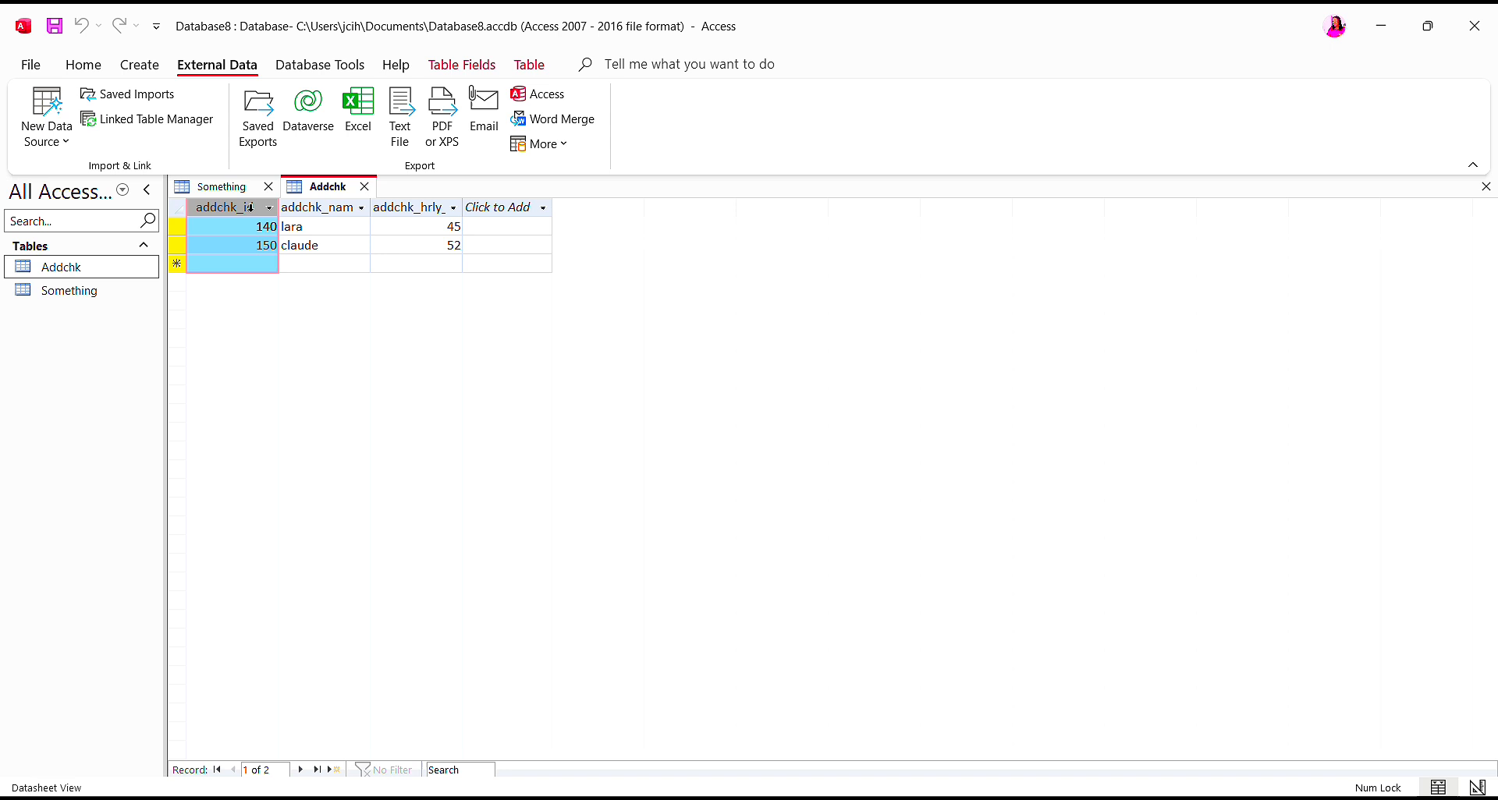
pyautogui.click(341, 207)
pyautogui.click(415, 207)
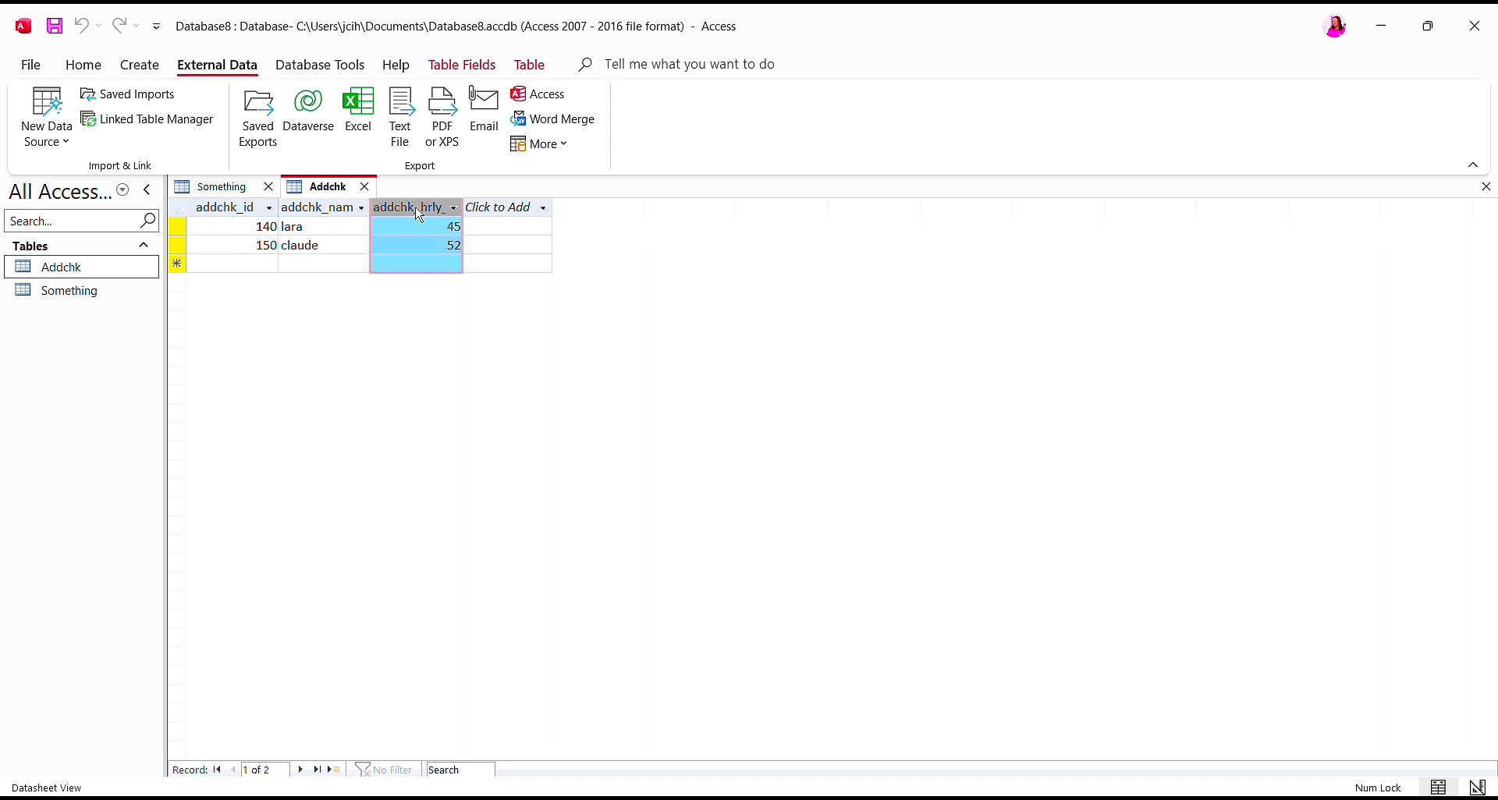
pyautogui.click(475, 206)
pyautogui.click(478, 209)
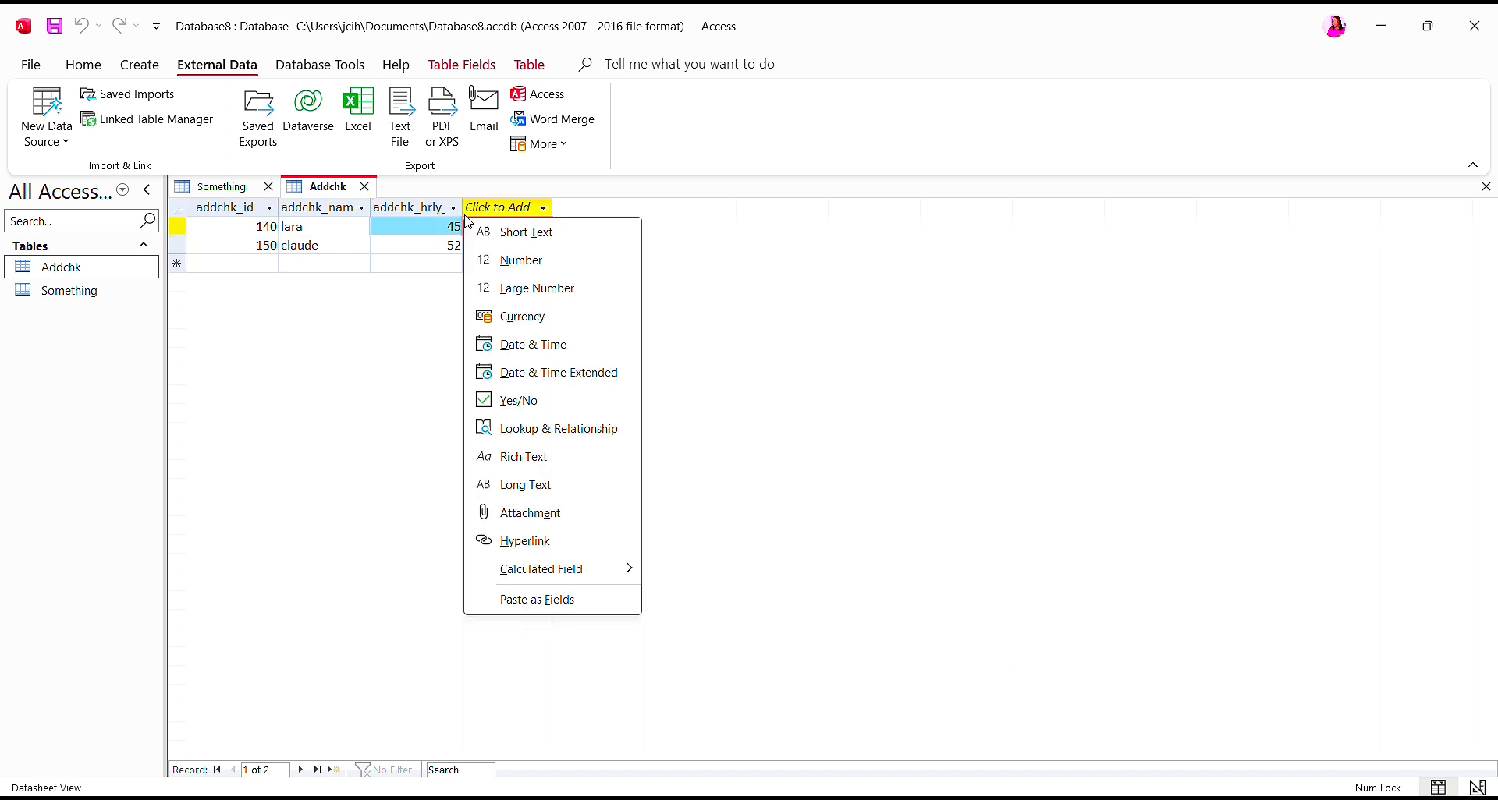
pyautogui.press('Escape')
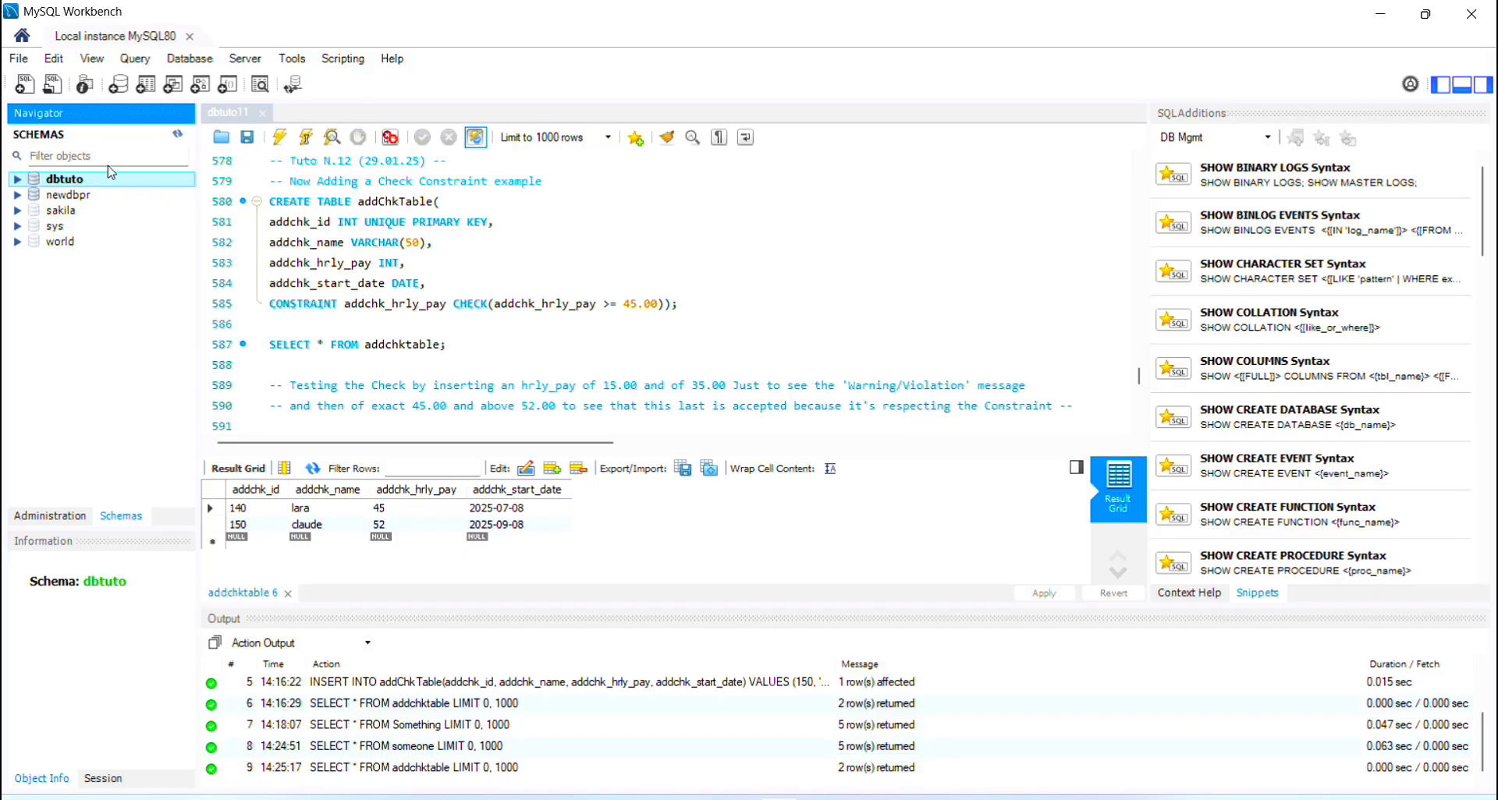
# Switch to MySQL Workbench and expand the sakila schema to list its tables
pyautogui.click(245, 117)
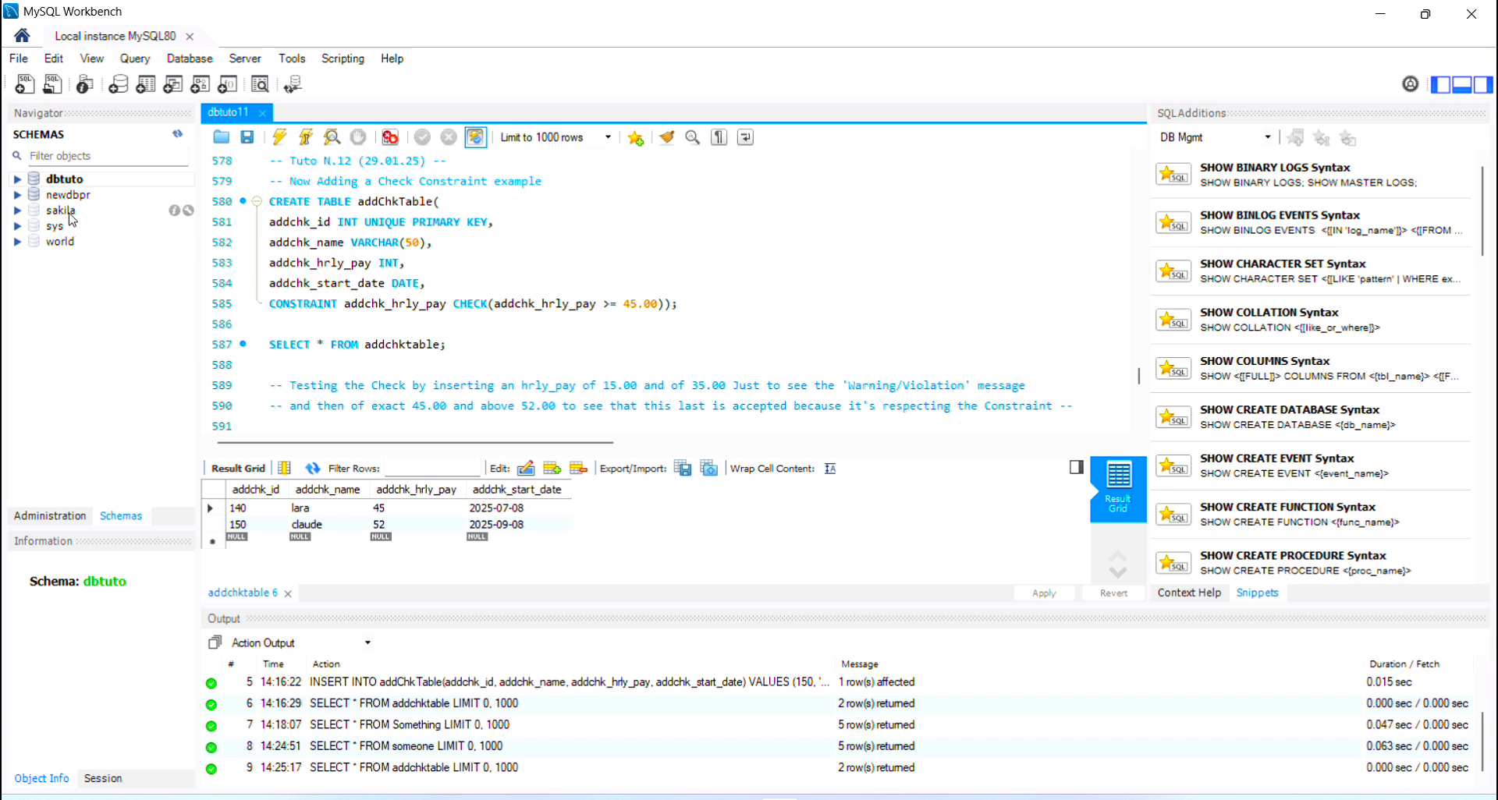
pyautogui.click(24, 217)
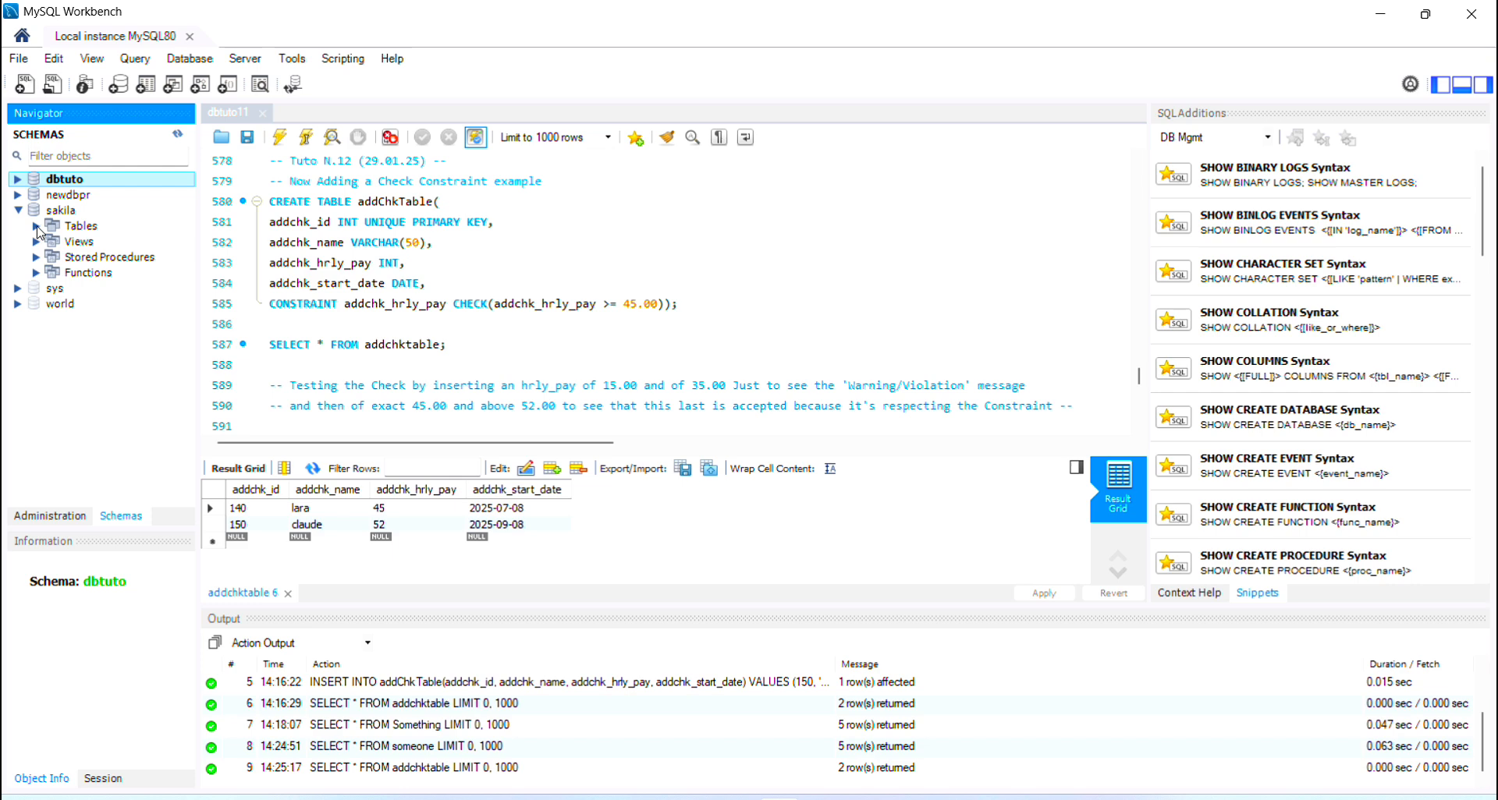
pyautogui.click(36, 226)
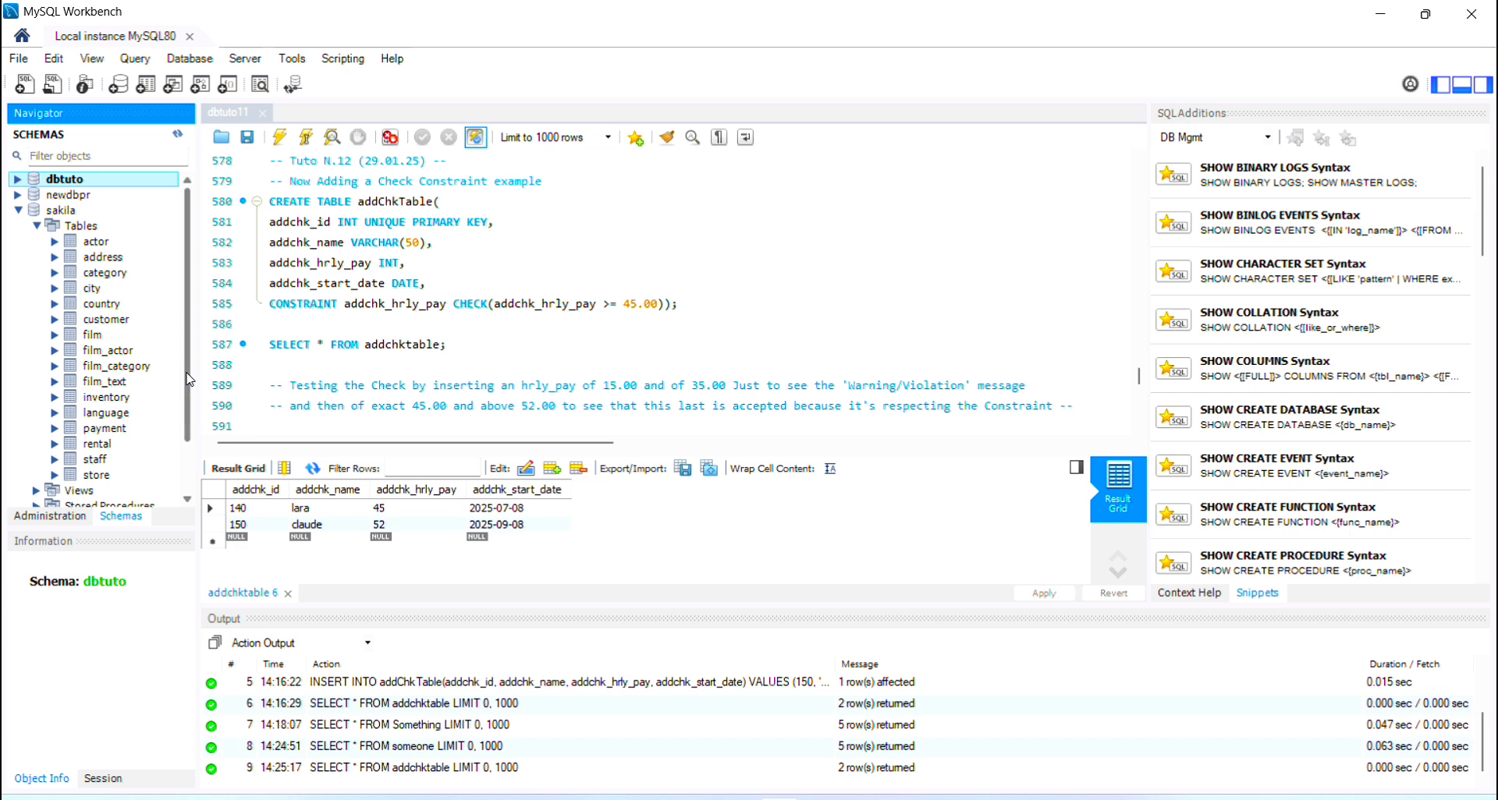
pyautogui.click(213, 117)
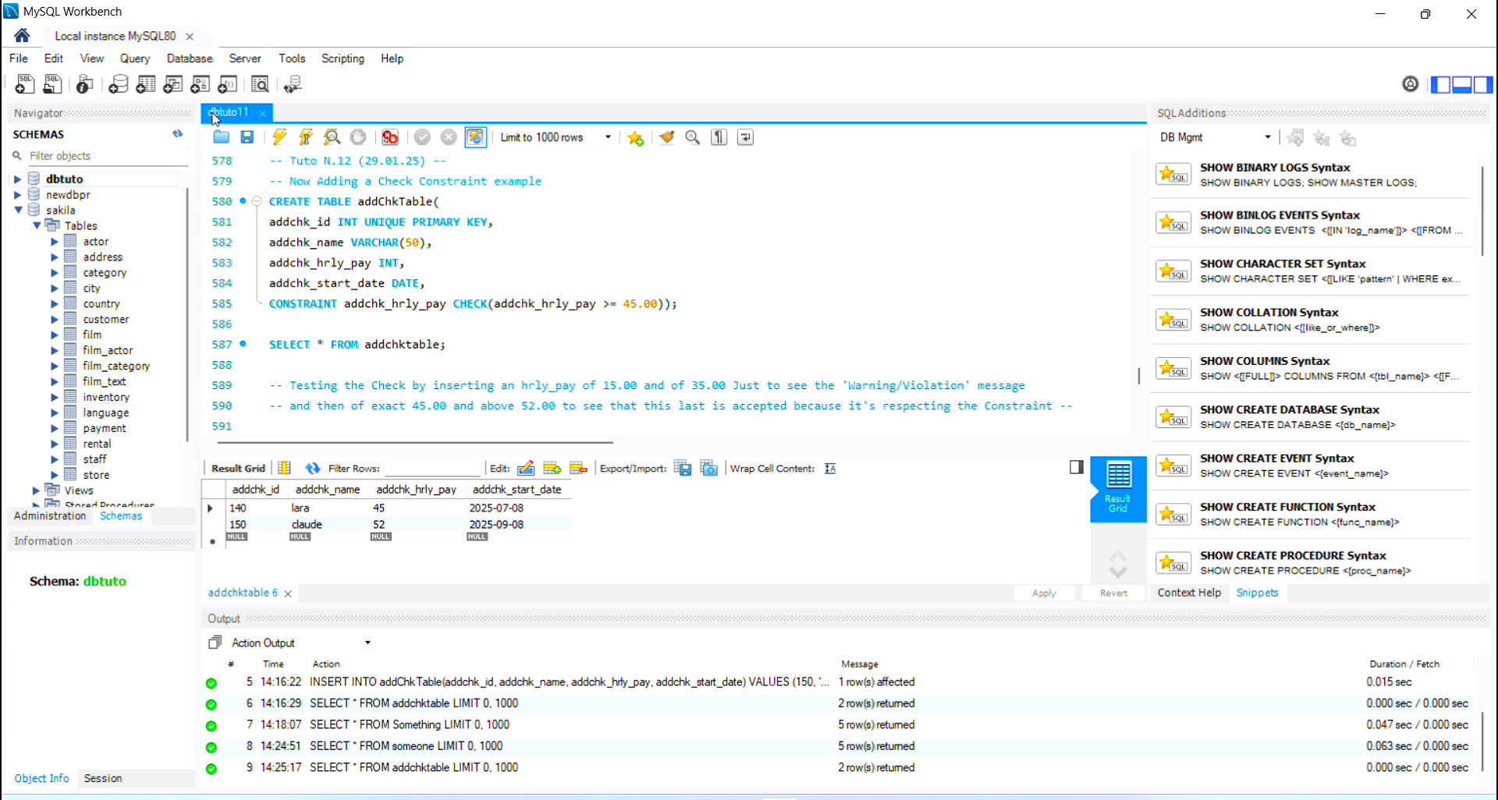
# Create a new SQL query tab and set sakila as the default schema
pyautogui.click(26, 84)
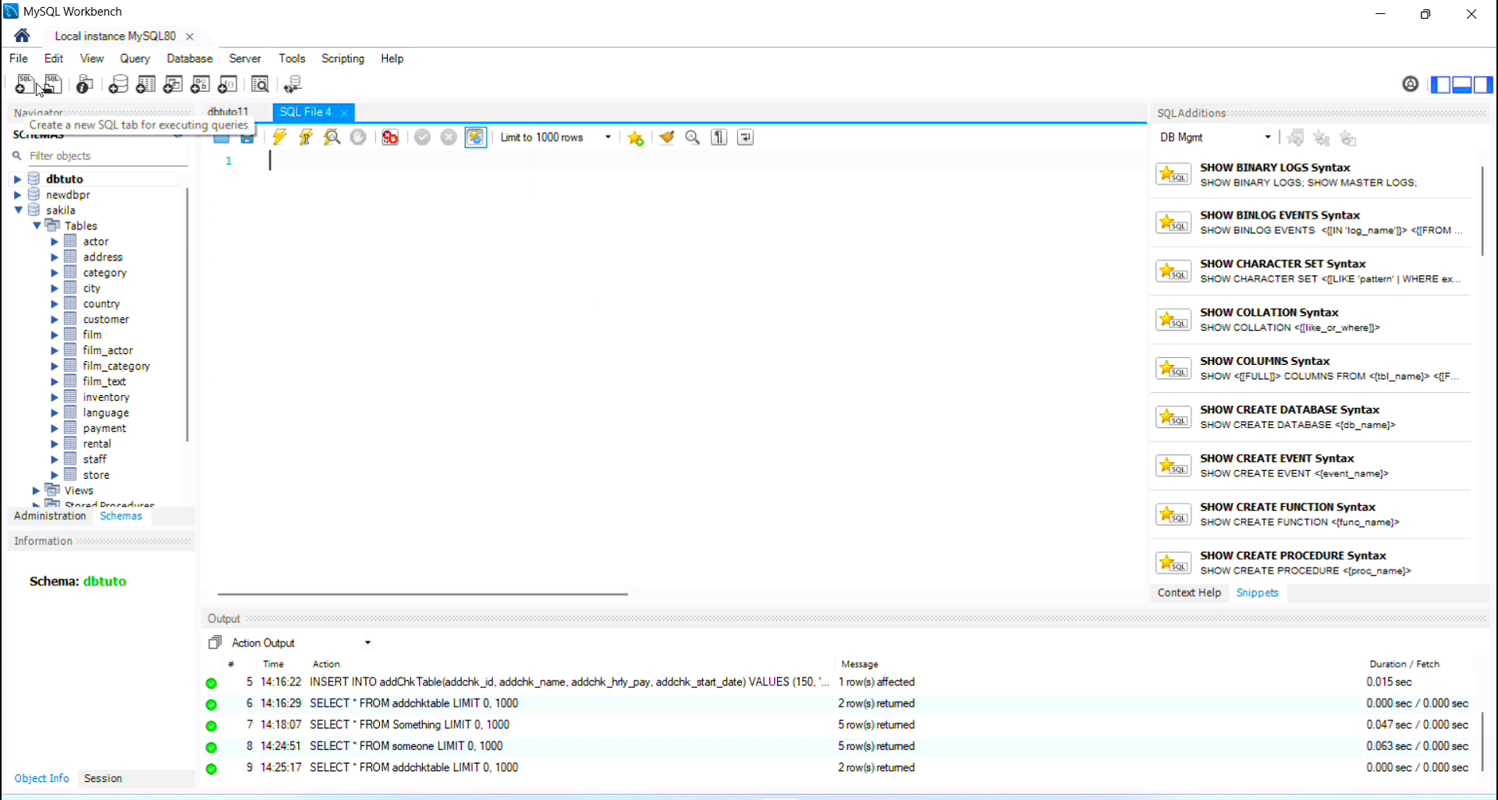
pyautogui.doubleClick(99, 274)
pyautogui.click(75, 211)
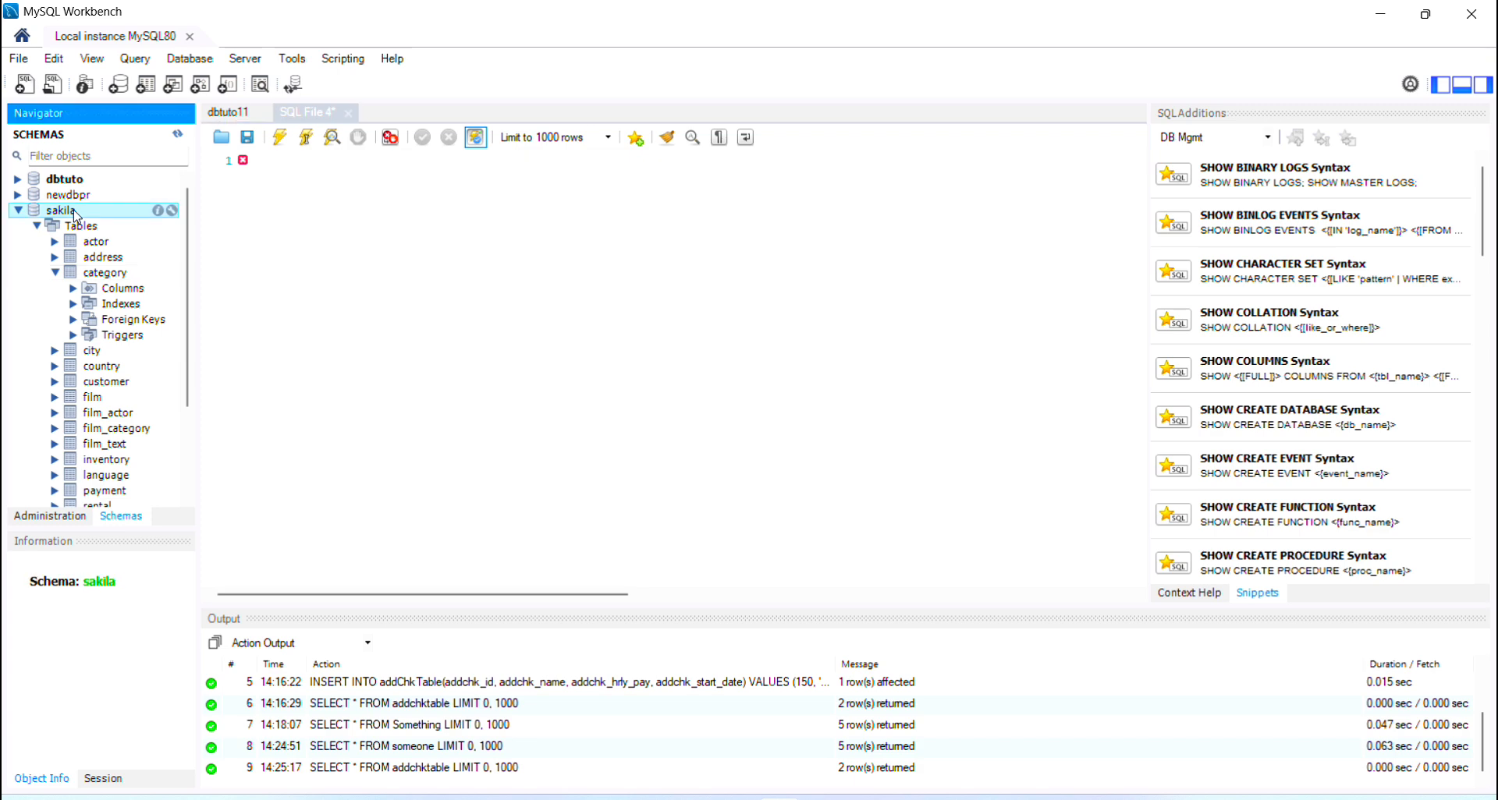
pyautogui.rightClick(75, 215)
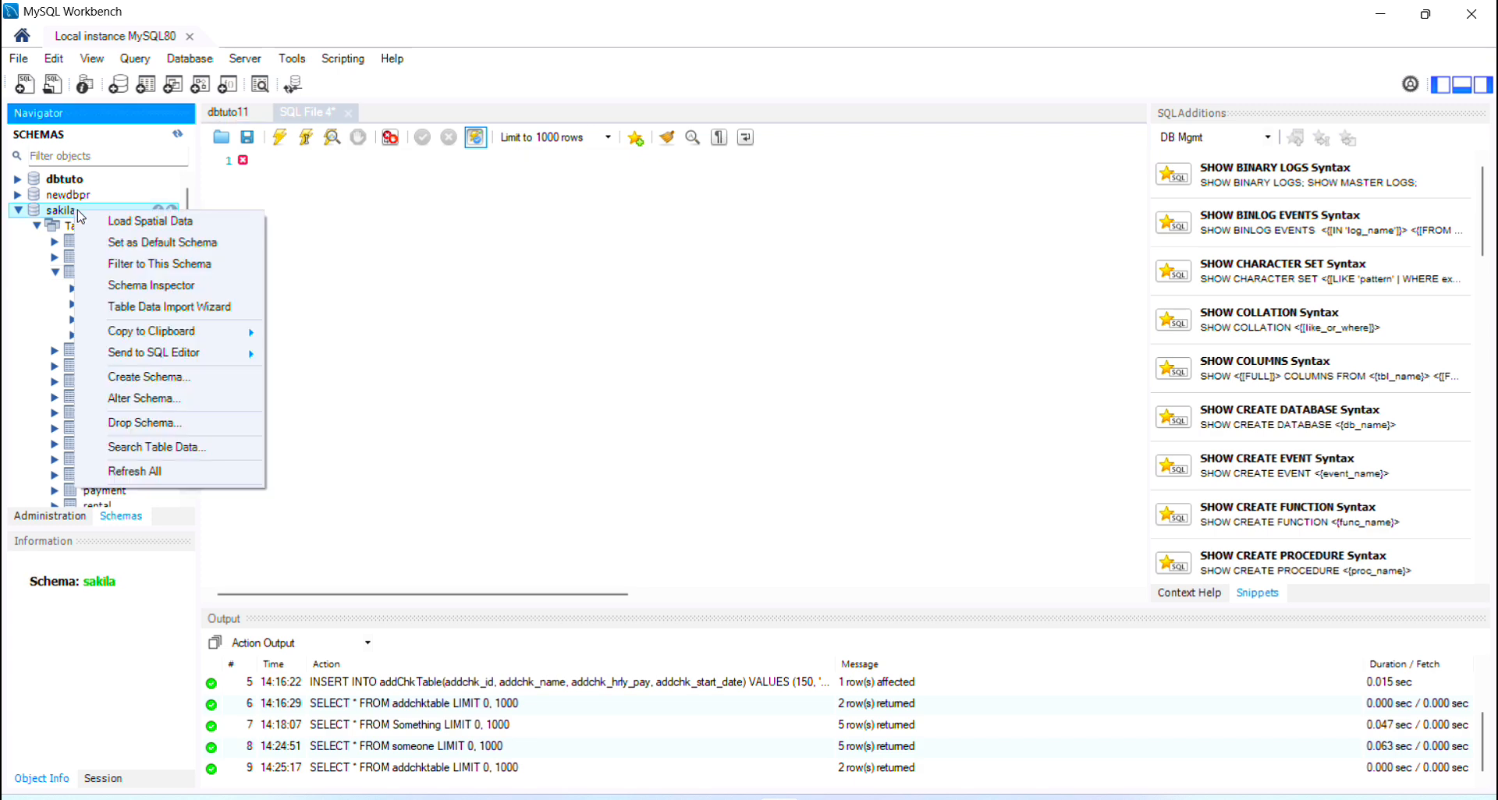
pyautogui.click(139, 245)
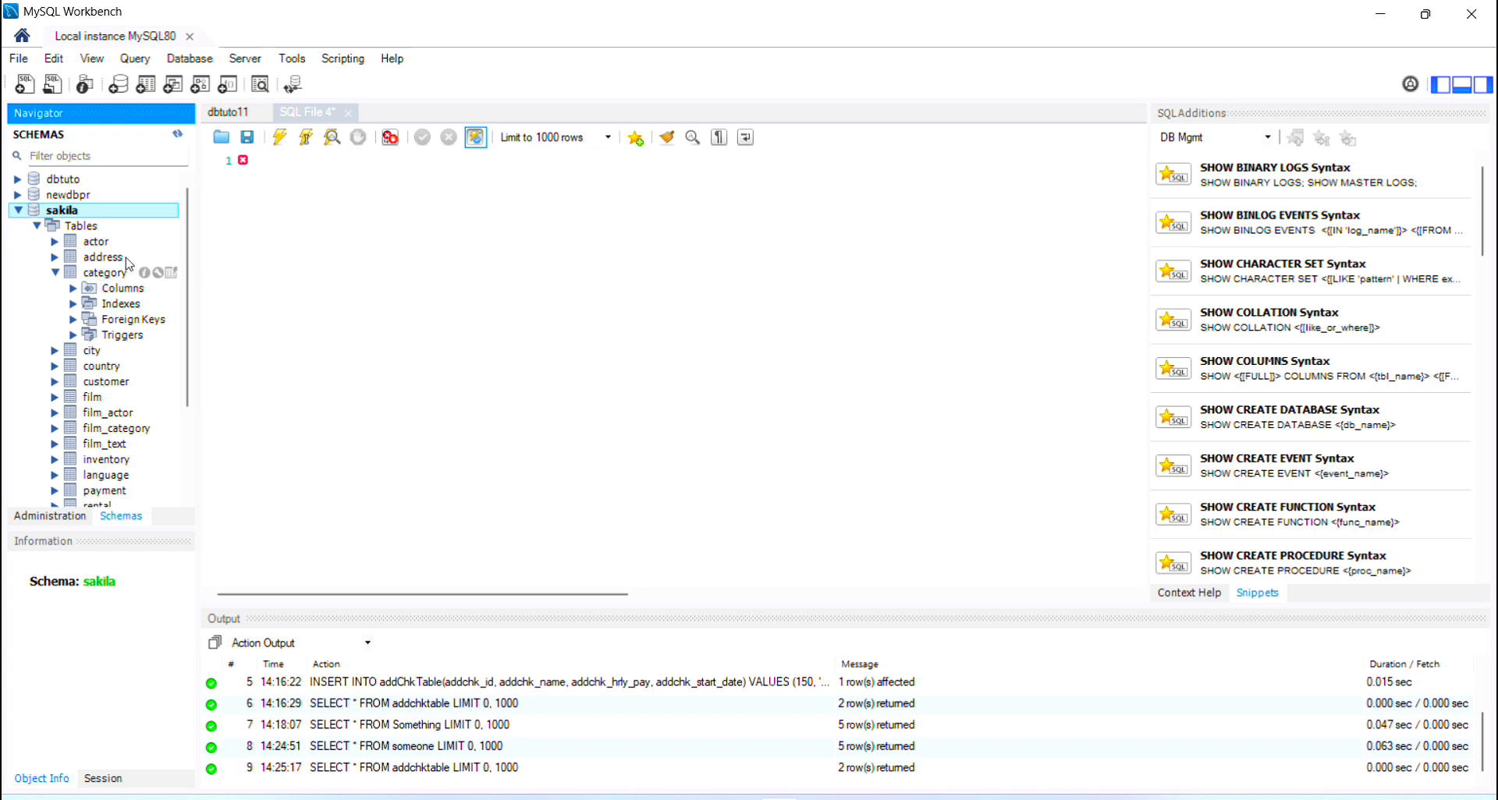
# Write and run the query SELECT * FROM category; and look over the returned rows
pyautogui.click(273, 162)
pyautogui.write('SEL')
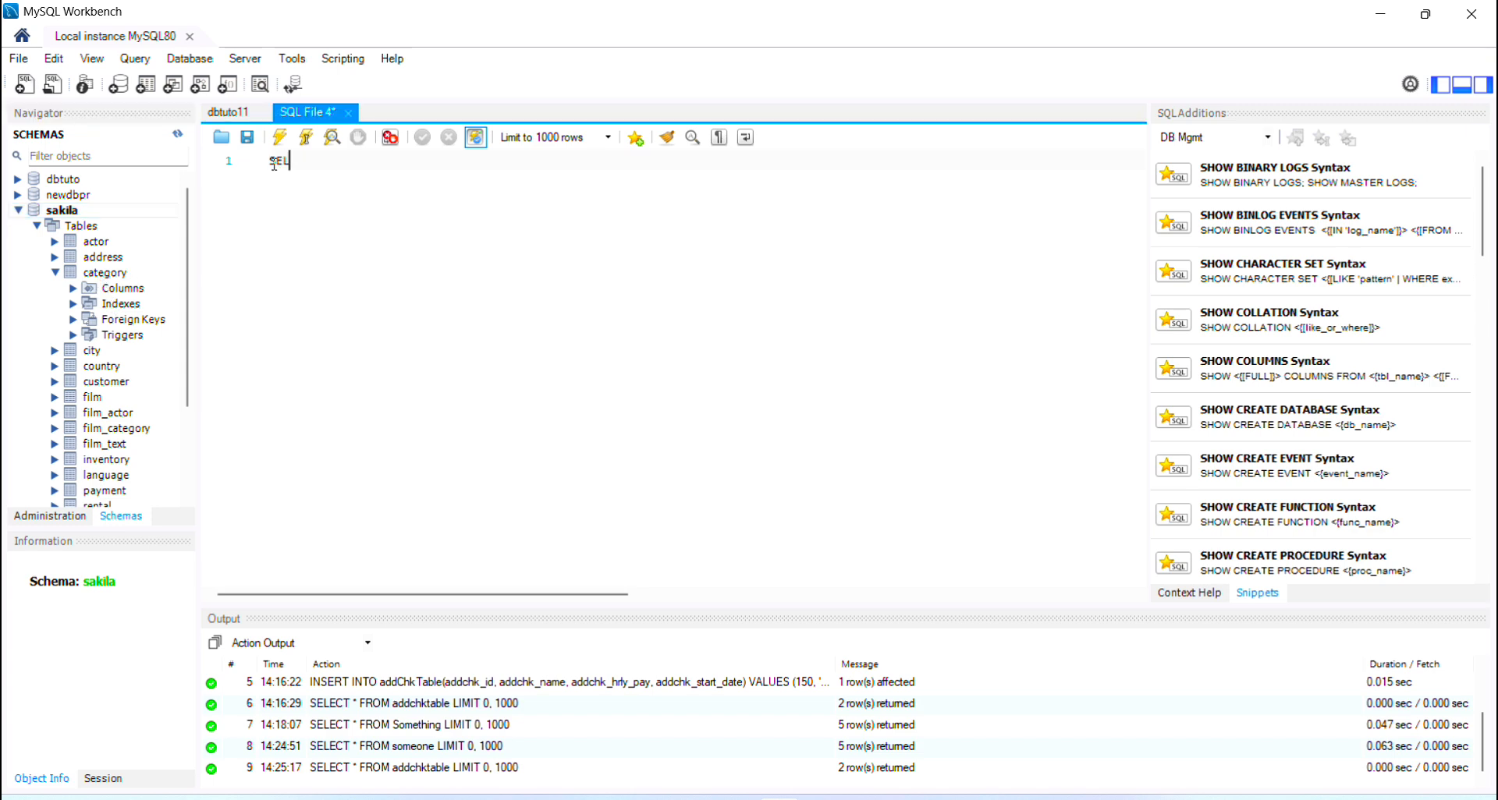
pyautogui.write('ECT * FROM cat')
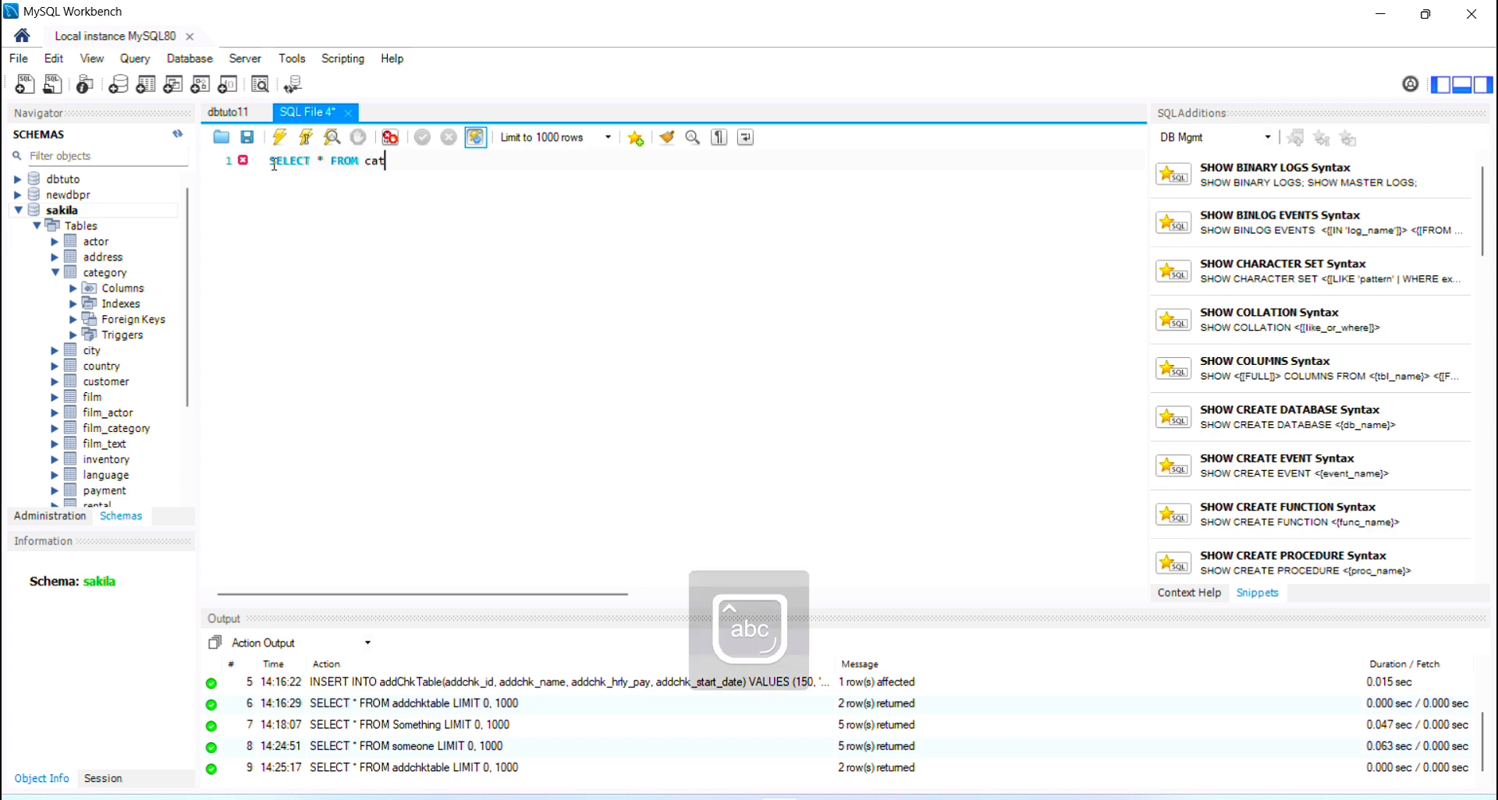
pyautogui.write('egory;')
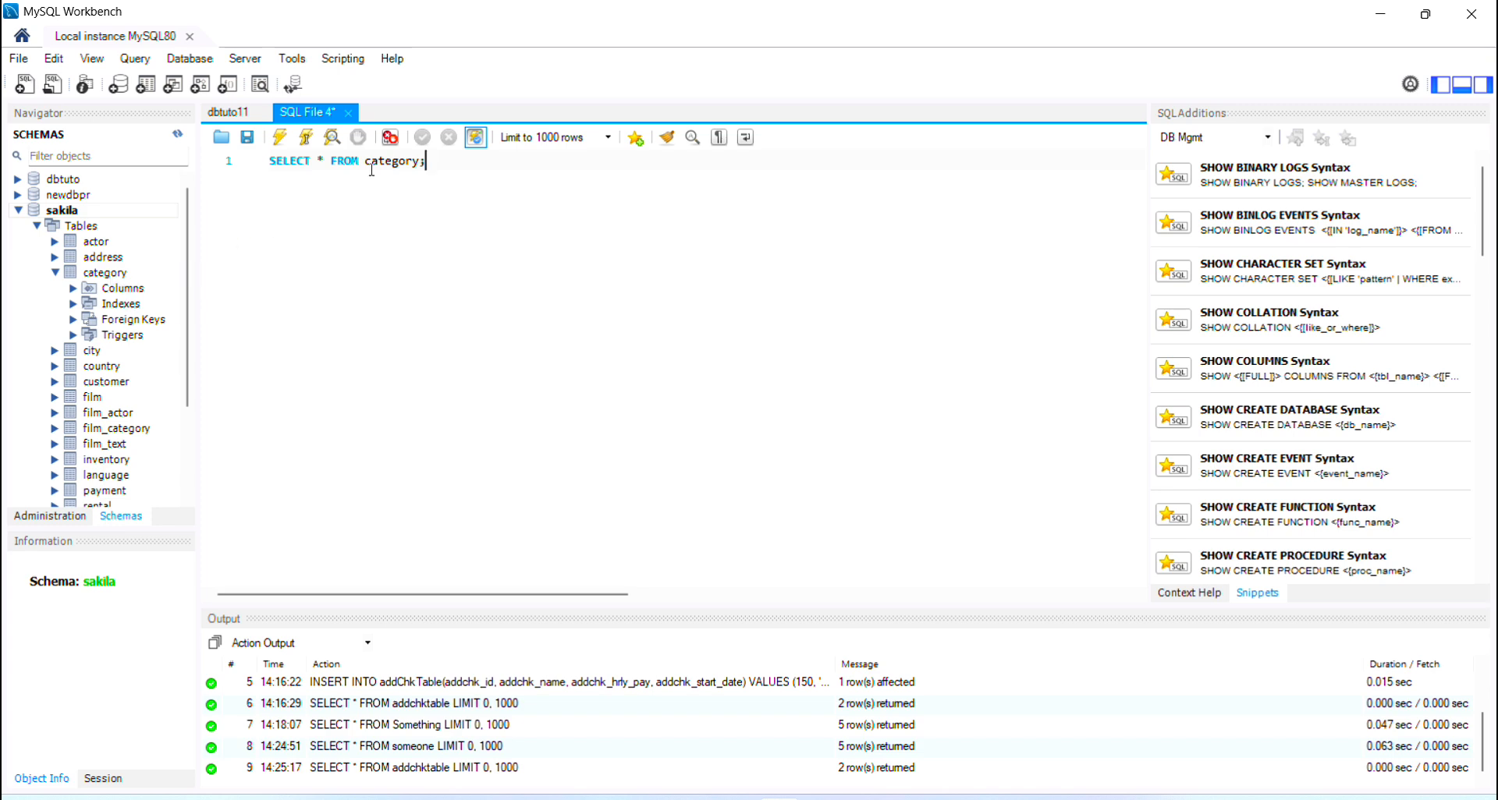
pyautogui.click(306, 139)
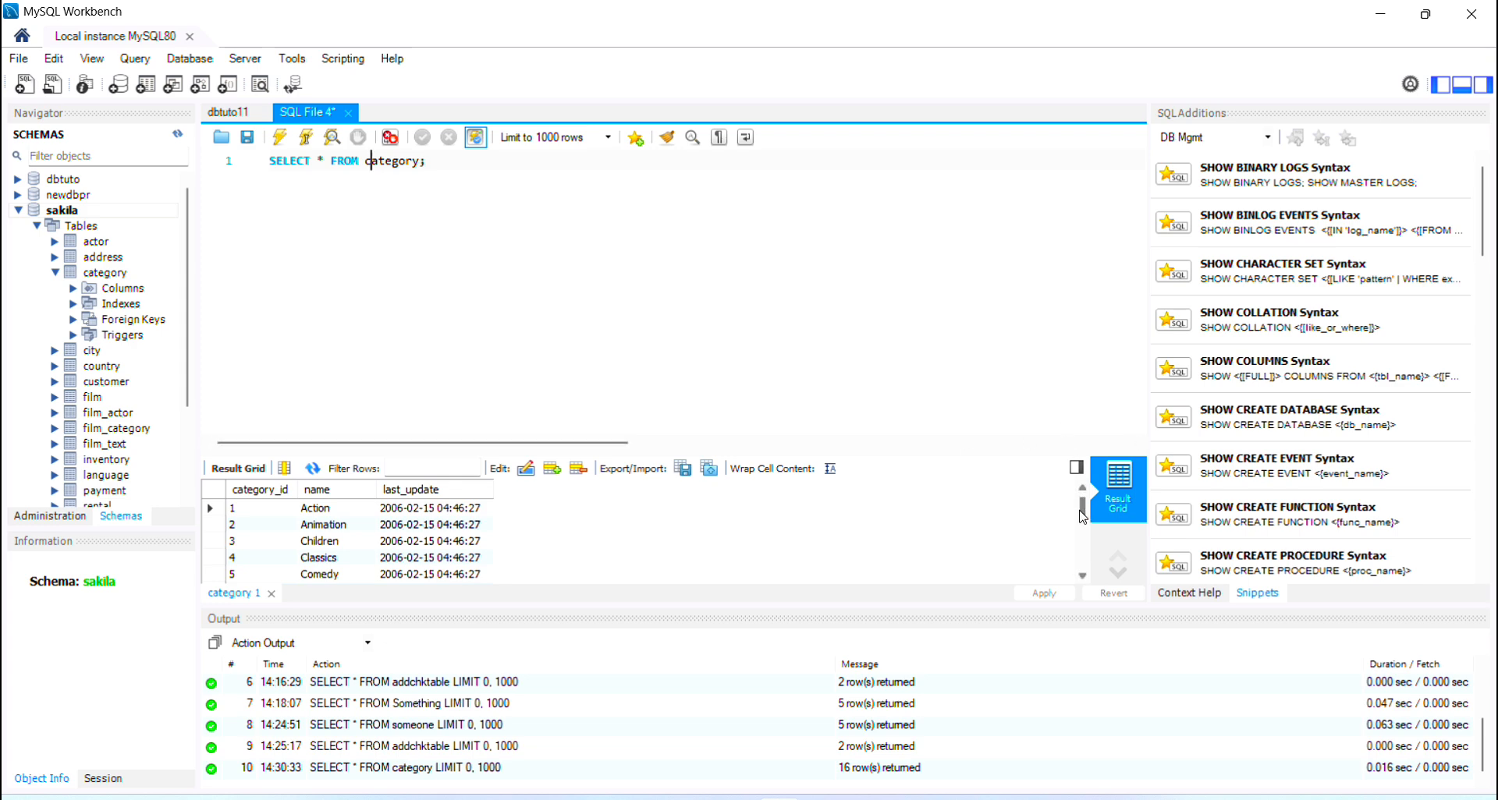
pyautogui.moveTo(1082, 515)
pyautogui.mouseDown()
pyautogui.moveTo(1082, 576)
pyautogui.moveTo(1082, 506)
pyautogui.mouseUp()
# Export the category query results to the Desktop as the CSV file category.csv
pyautogui.click(134, 59)
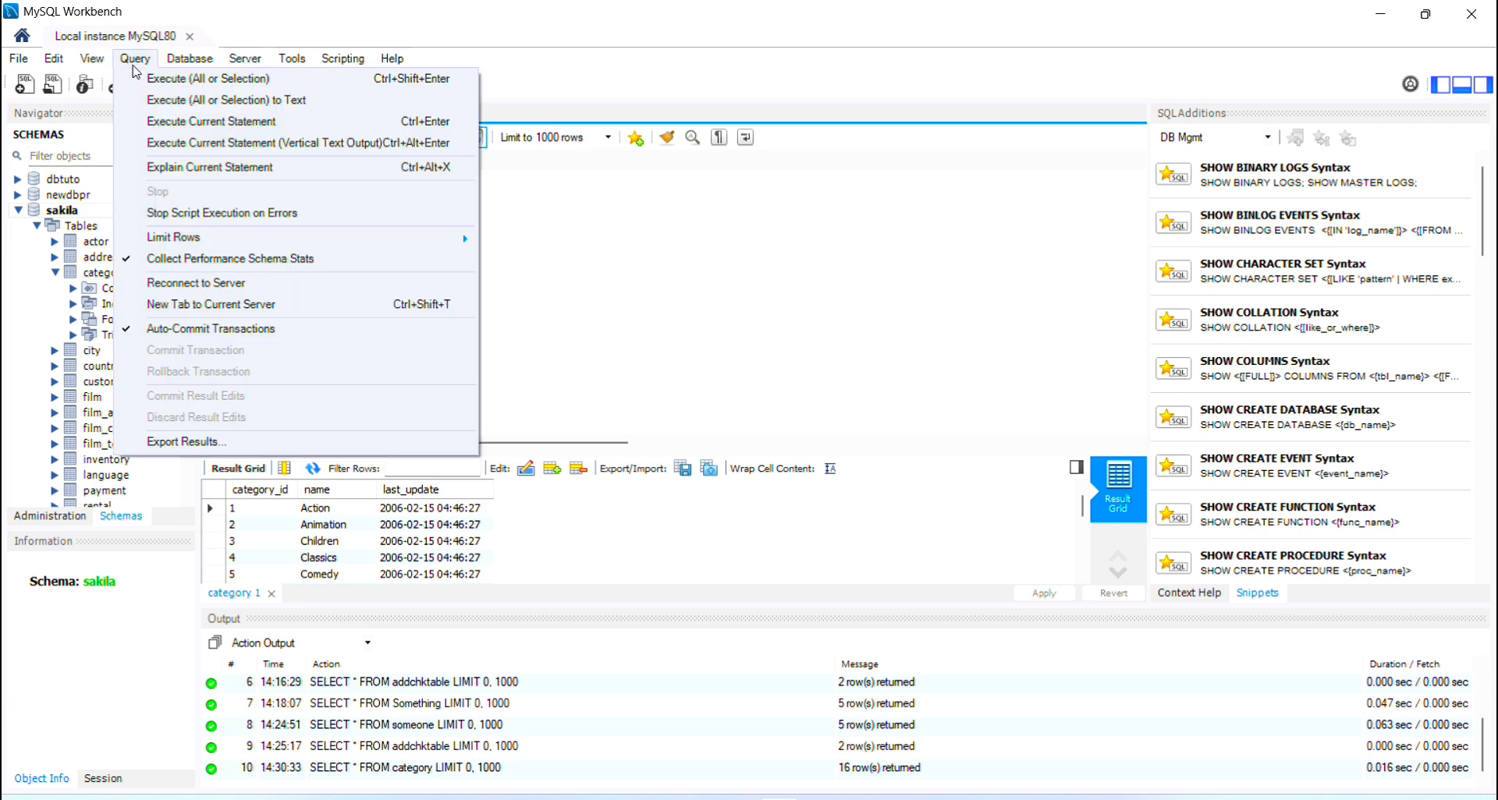
pyautogui.click(213, 442)
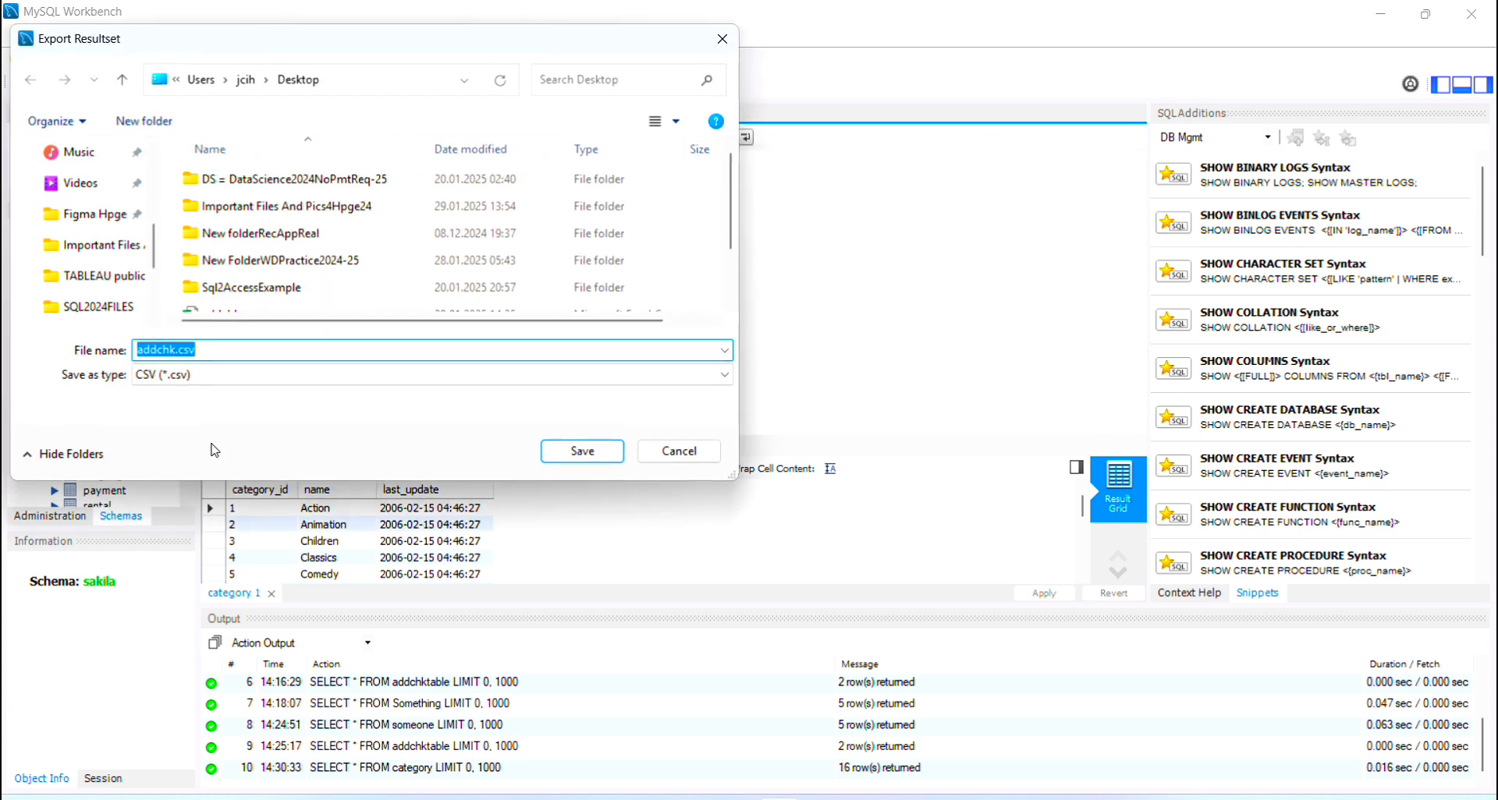
pyautogui.write('category')
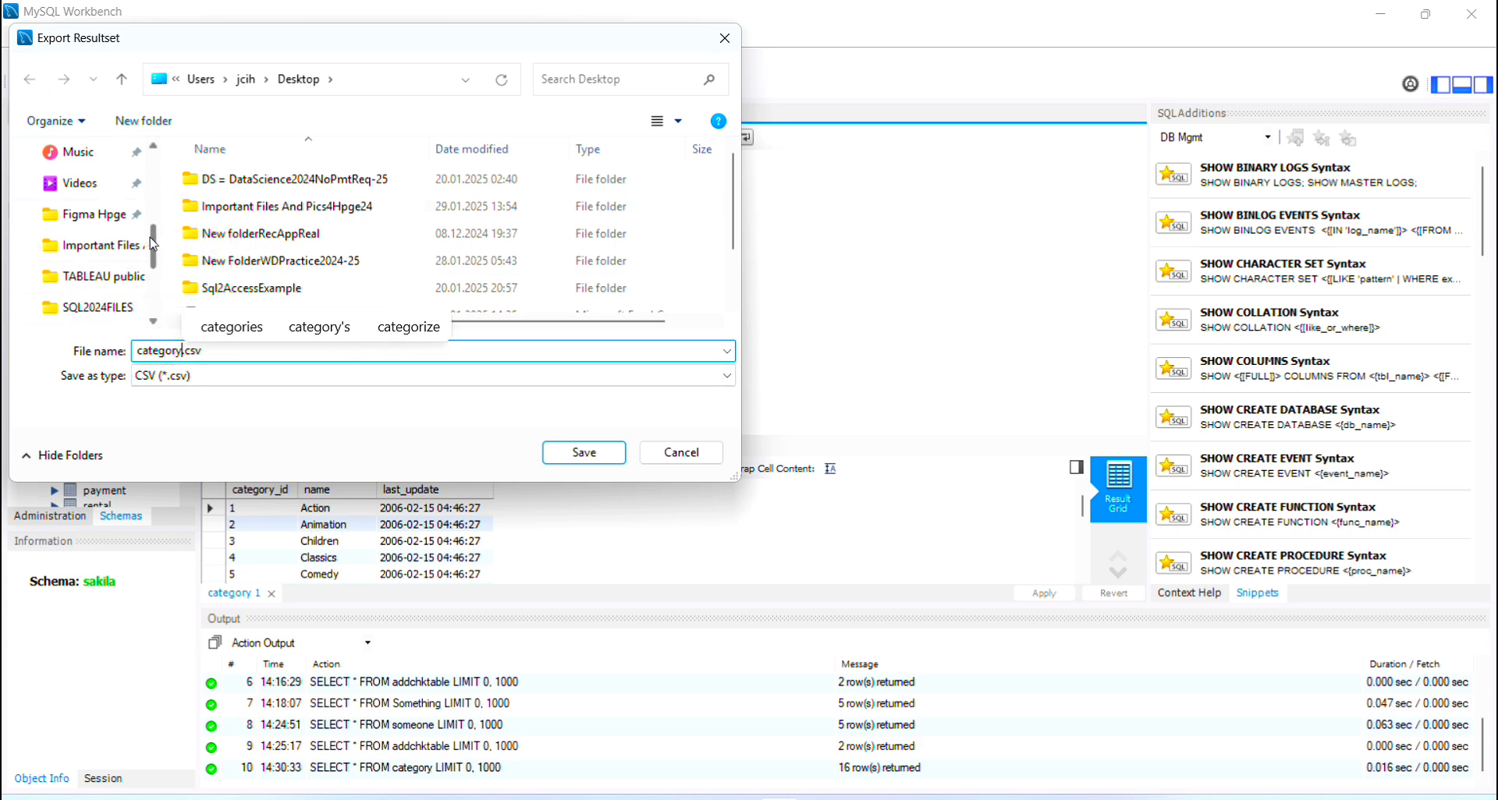
pyautogui.moveTo(153, 243); pyautogui.dragTo(155, 175)
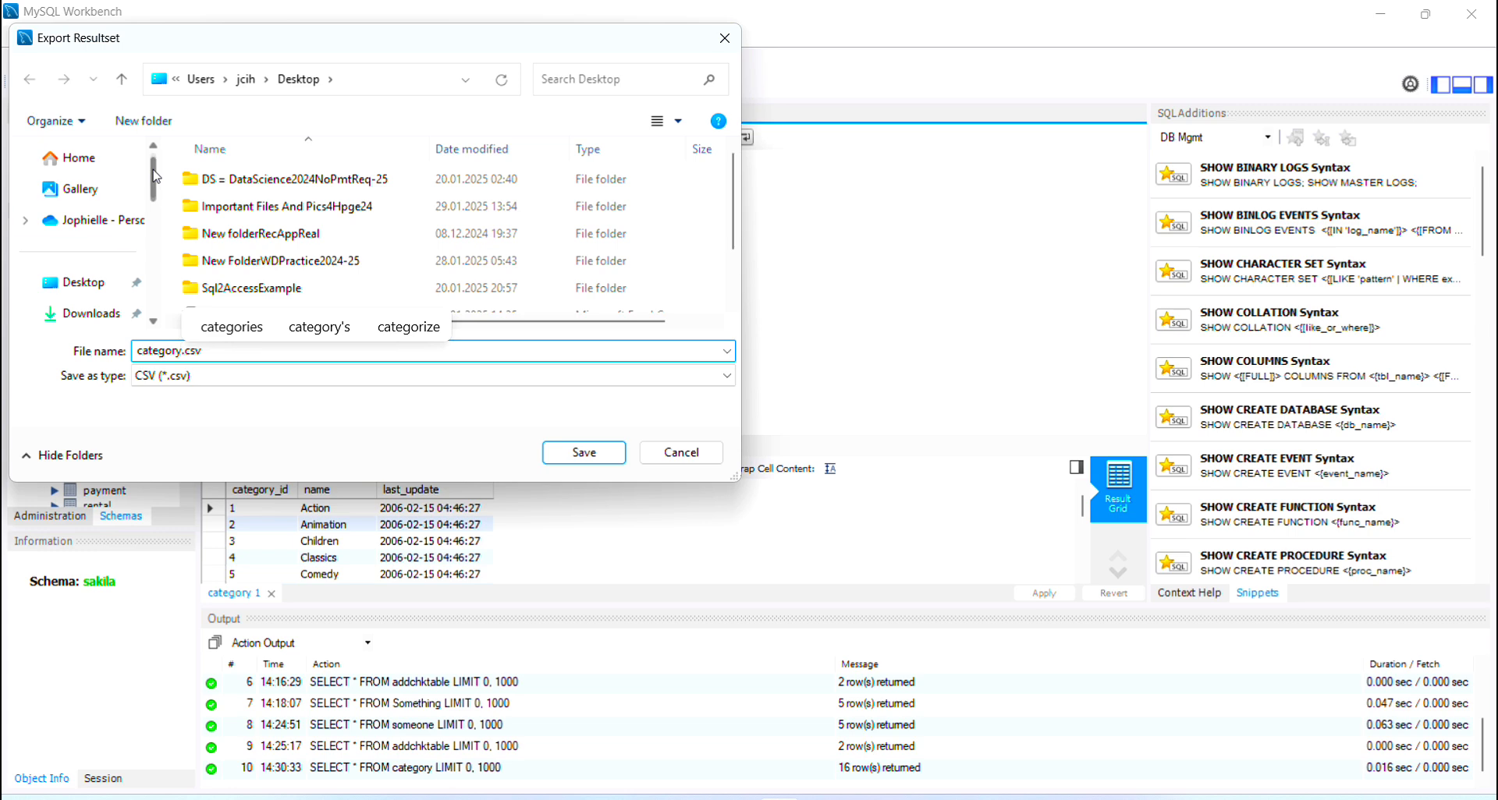
pyautogui.click(102, 284)
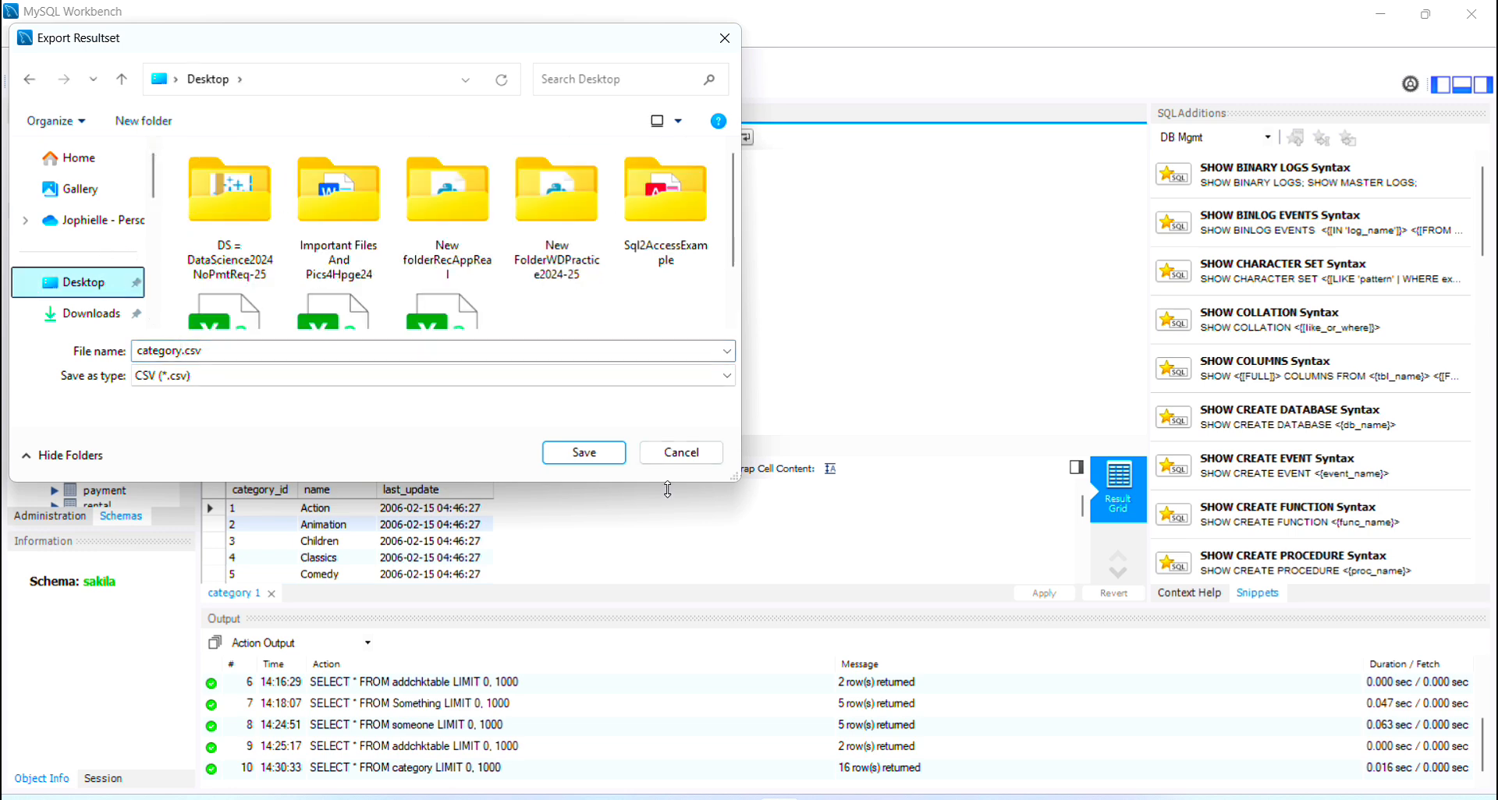
pyautogui.click(736, 323)
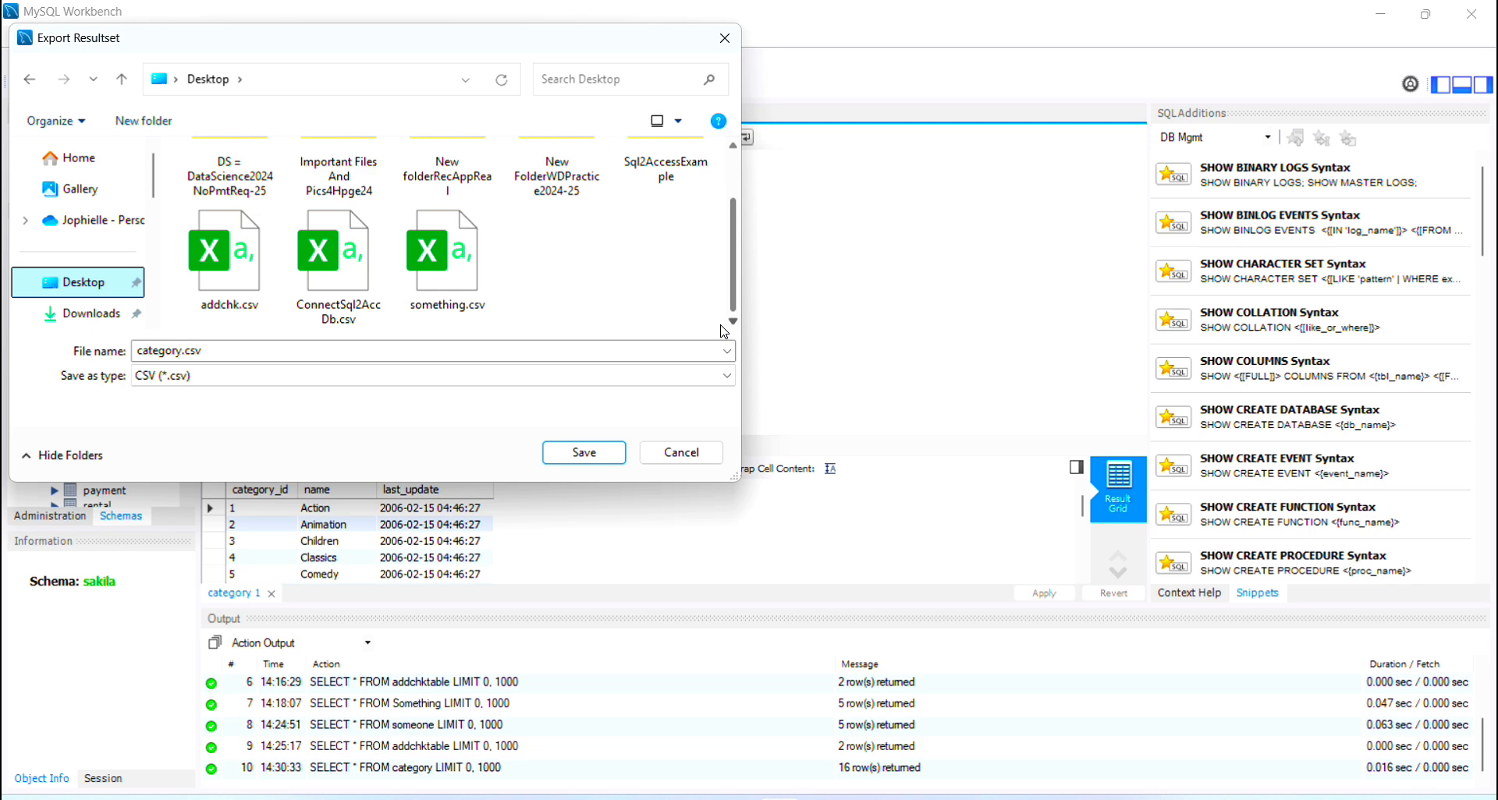
pyautogui.click(581, 452)
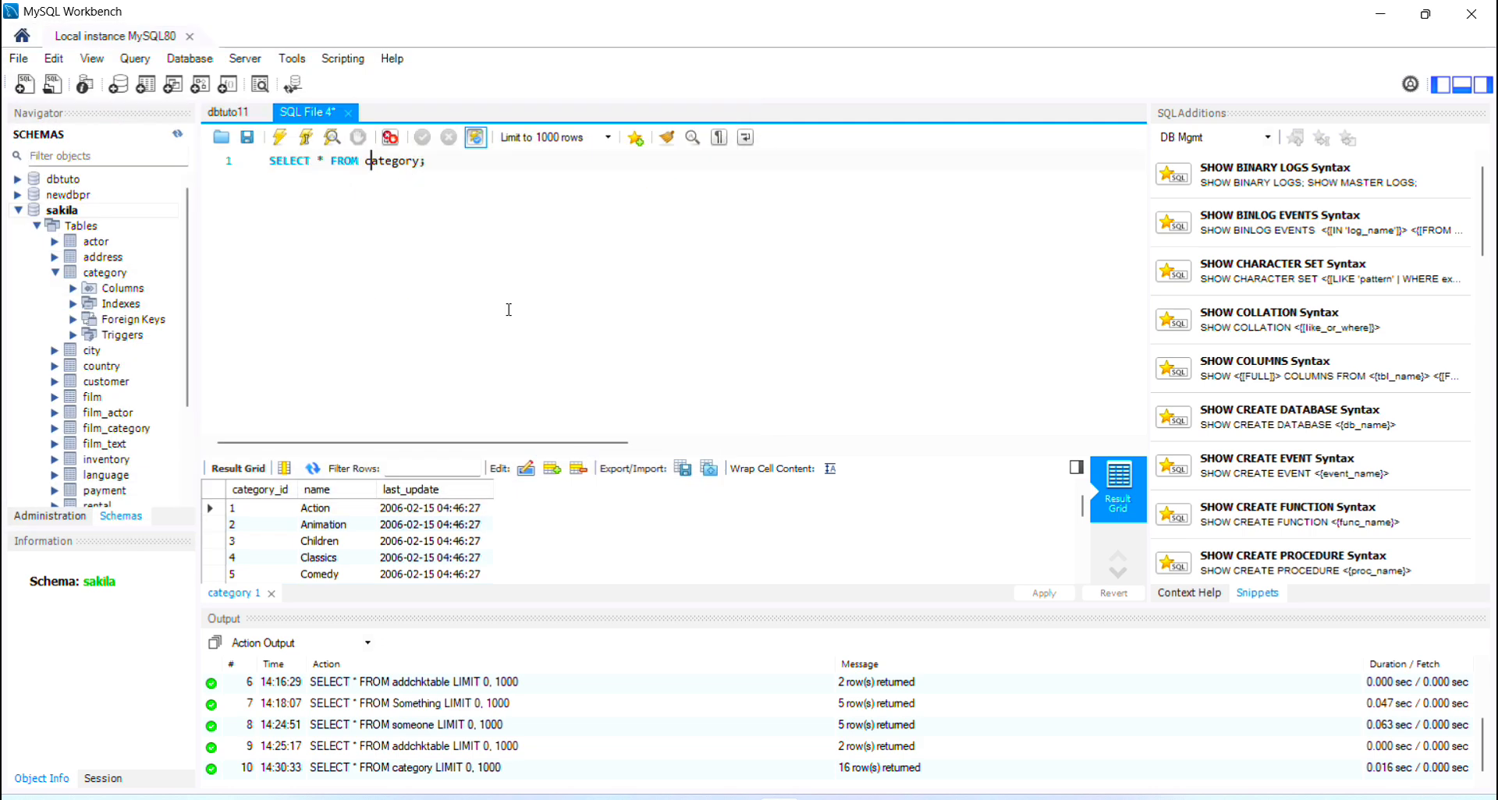
# Switch to Access and start a text file import of category.csv from the Desktop into a new table
pyautogui.moveTo(650, 799)
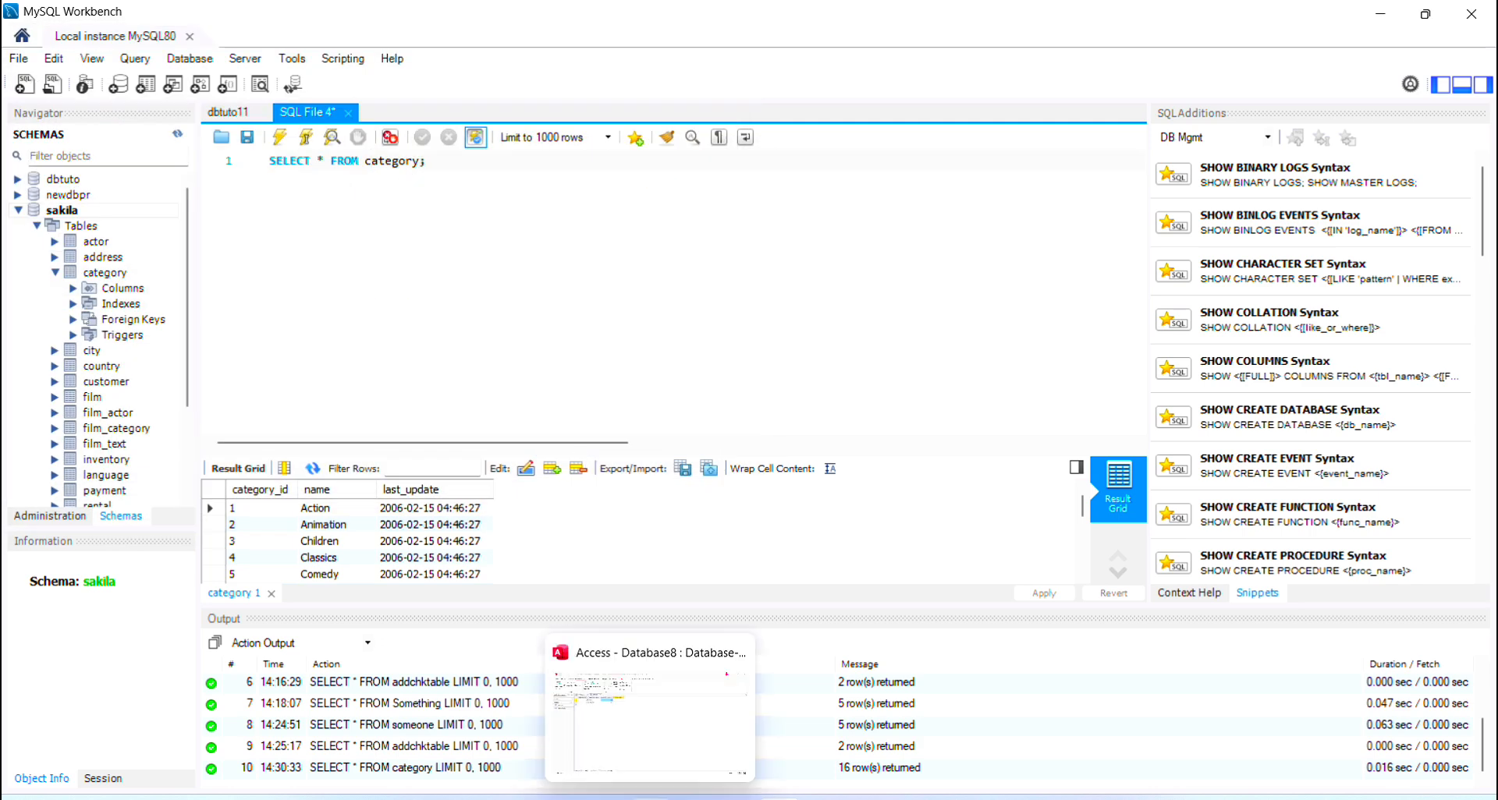
pyautogui.click(649, 738)
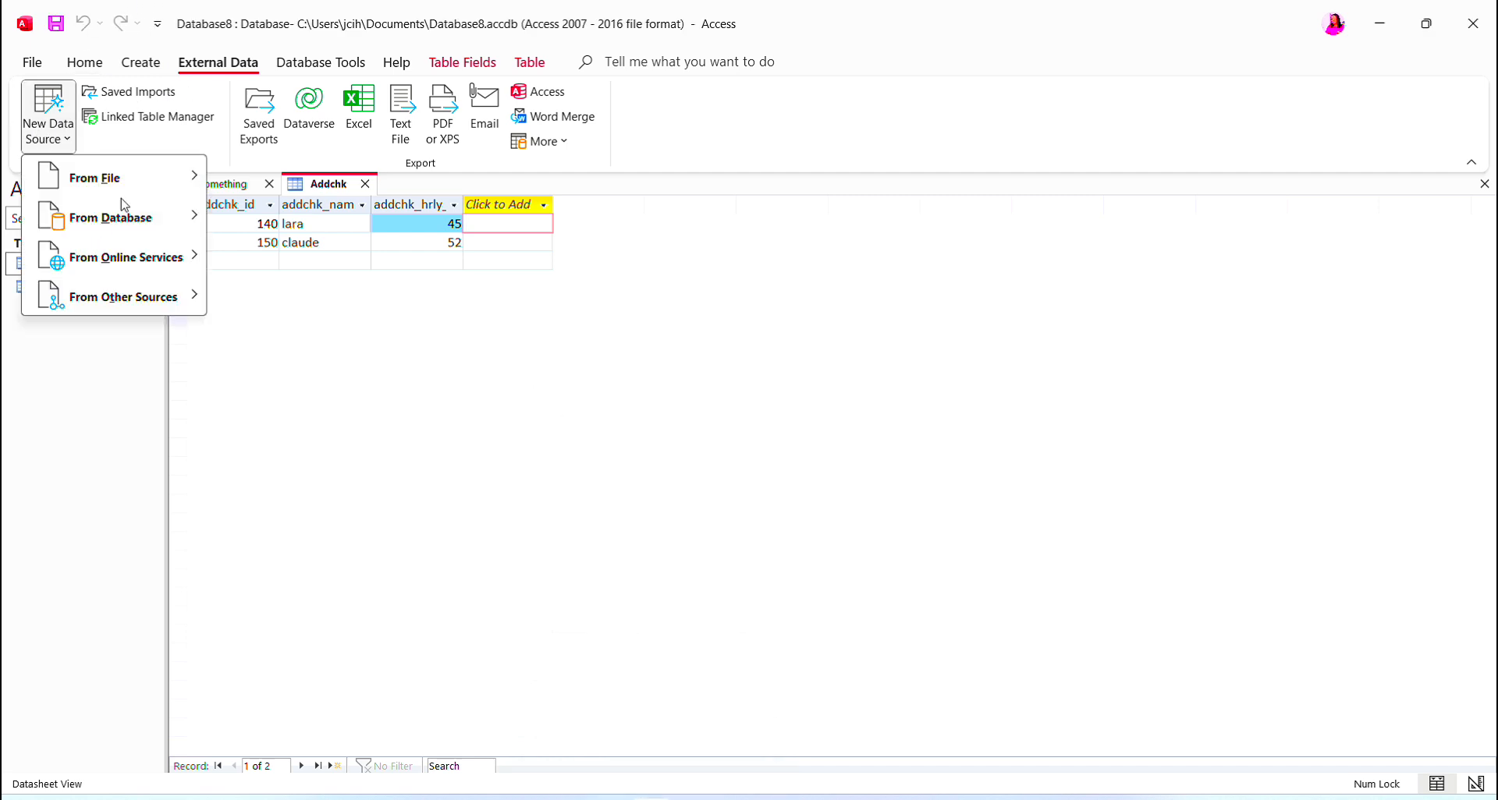
pyautogui.moveTo(139, 183)
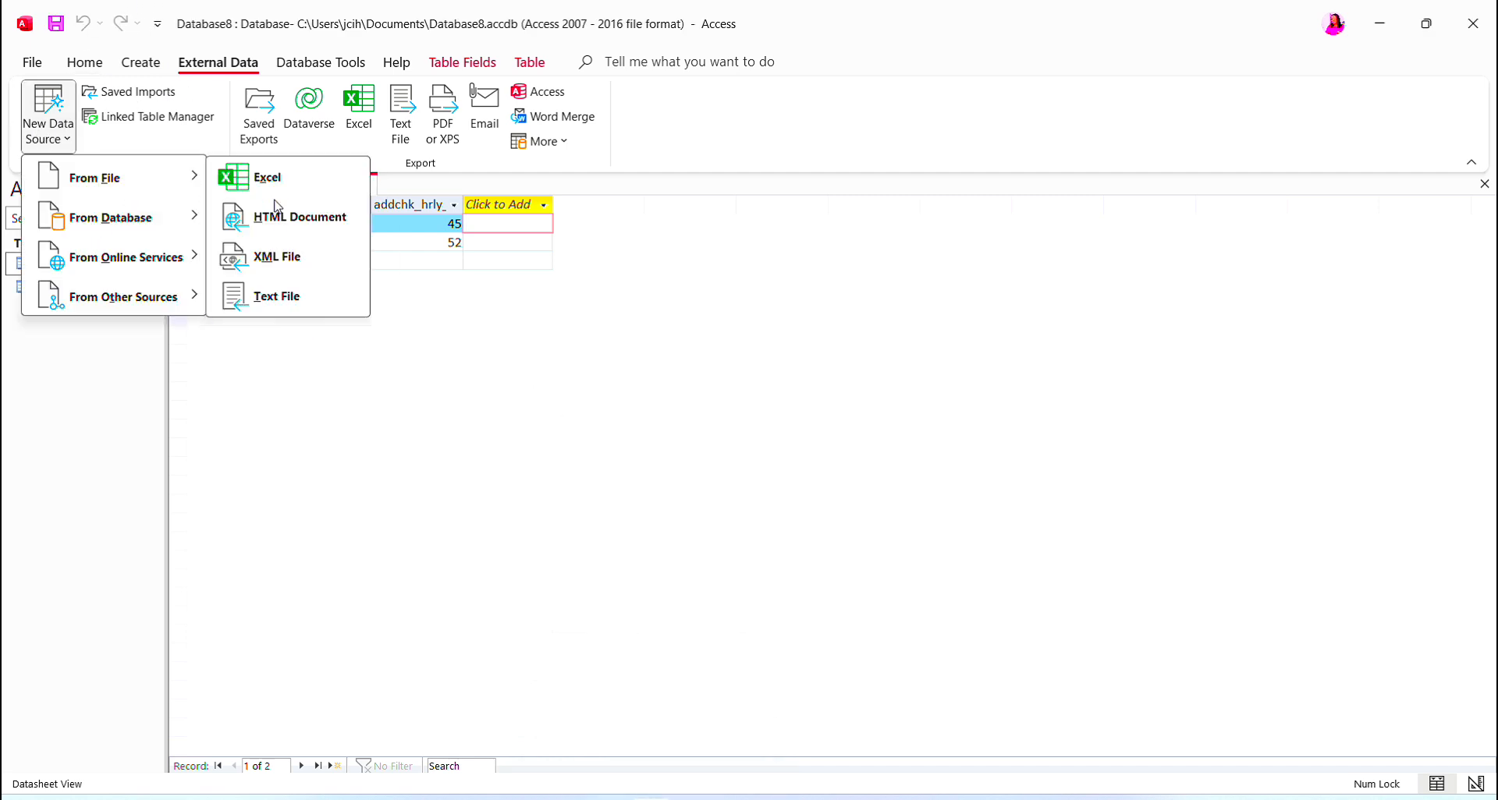
pyautogui.click(287, 300)
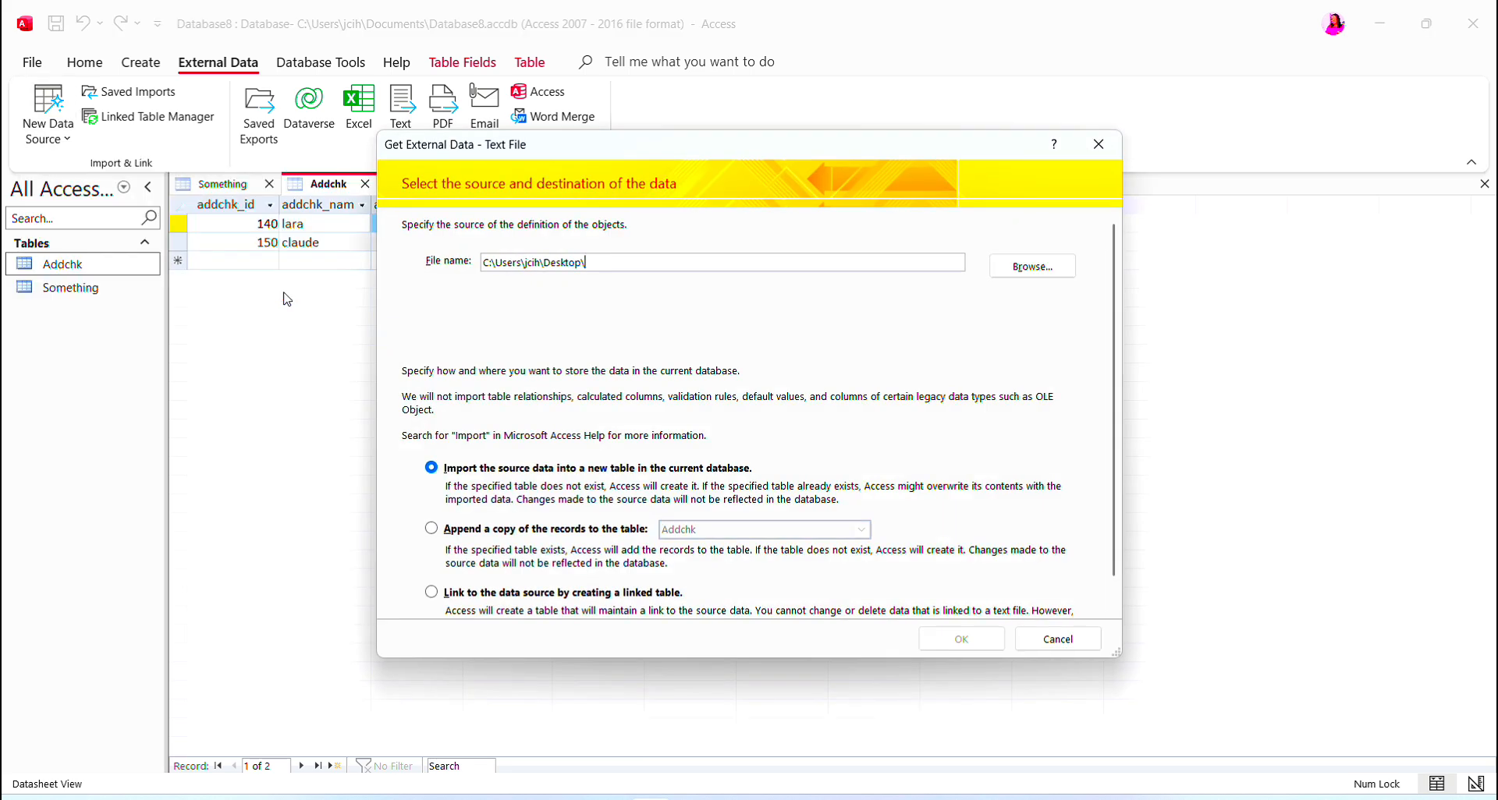
pyautogui.click(1025, 269)
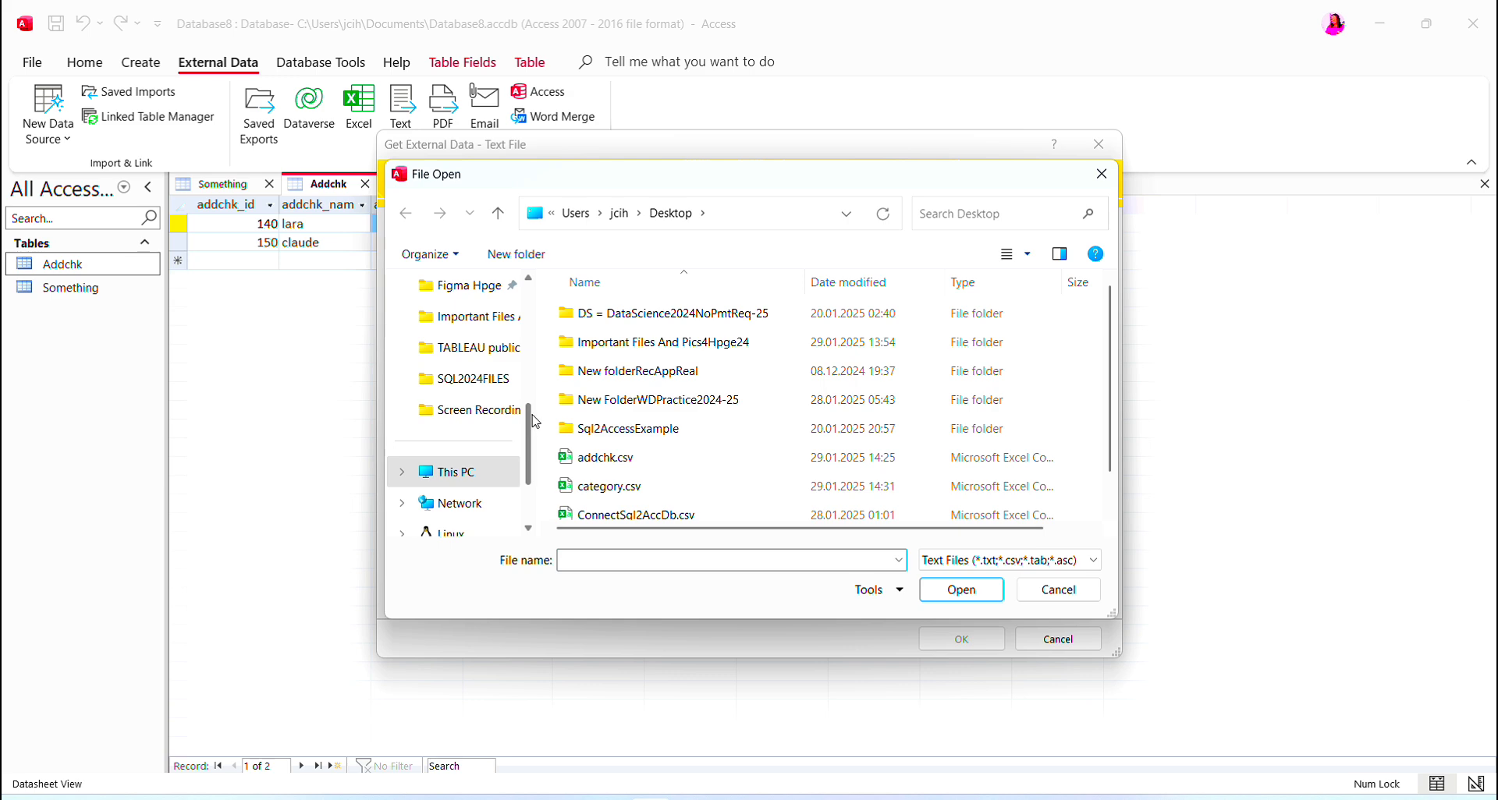
pyautogui.click(641, 491)
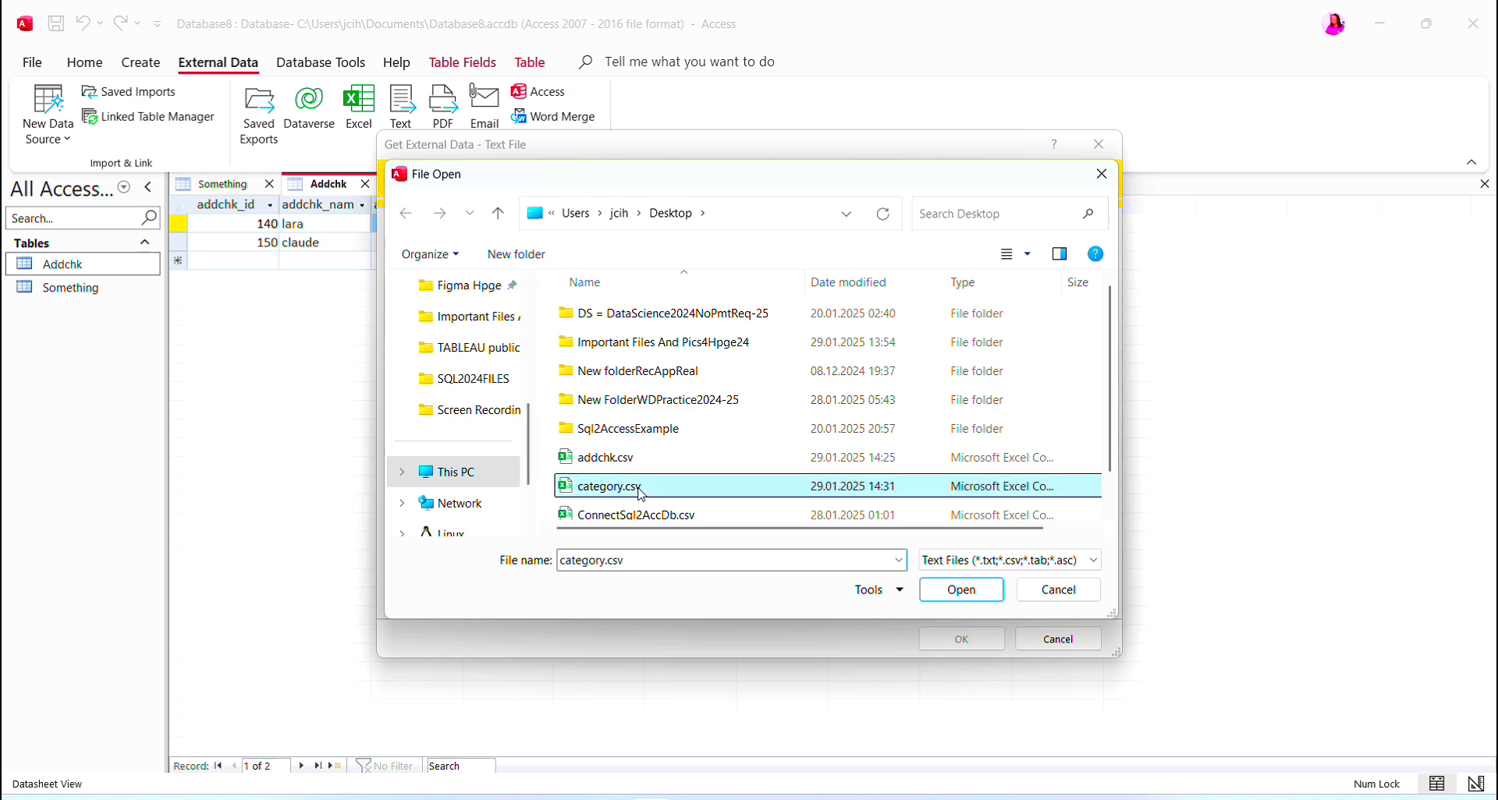
pyautogui.click(961, 591)
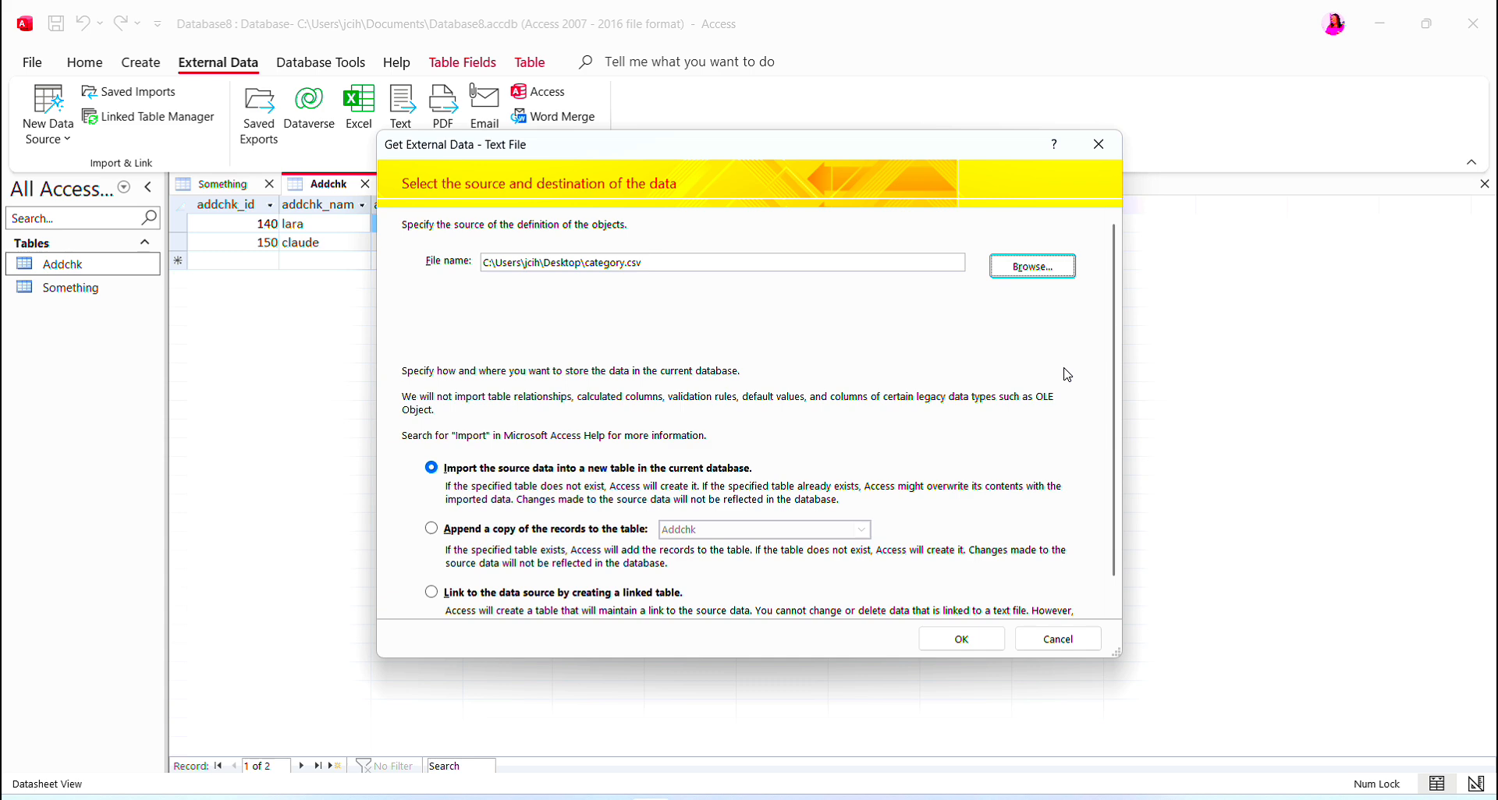
pyautogui.click(967, 650)
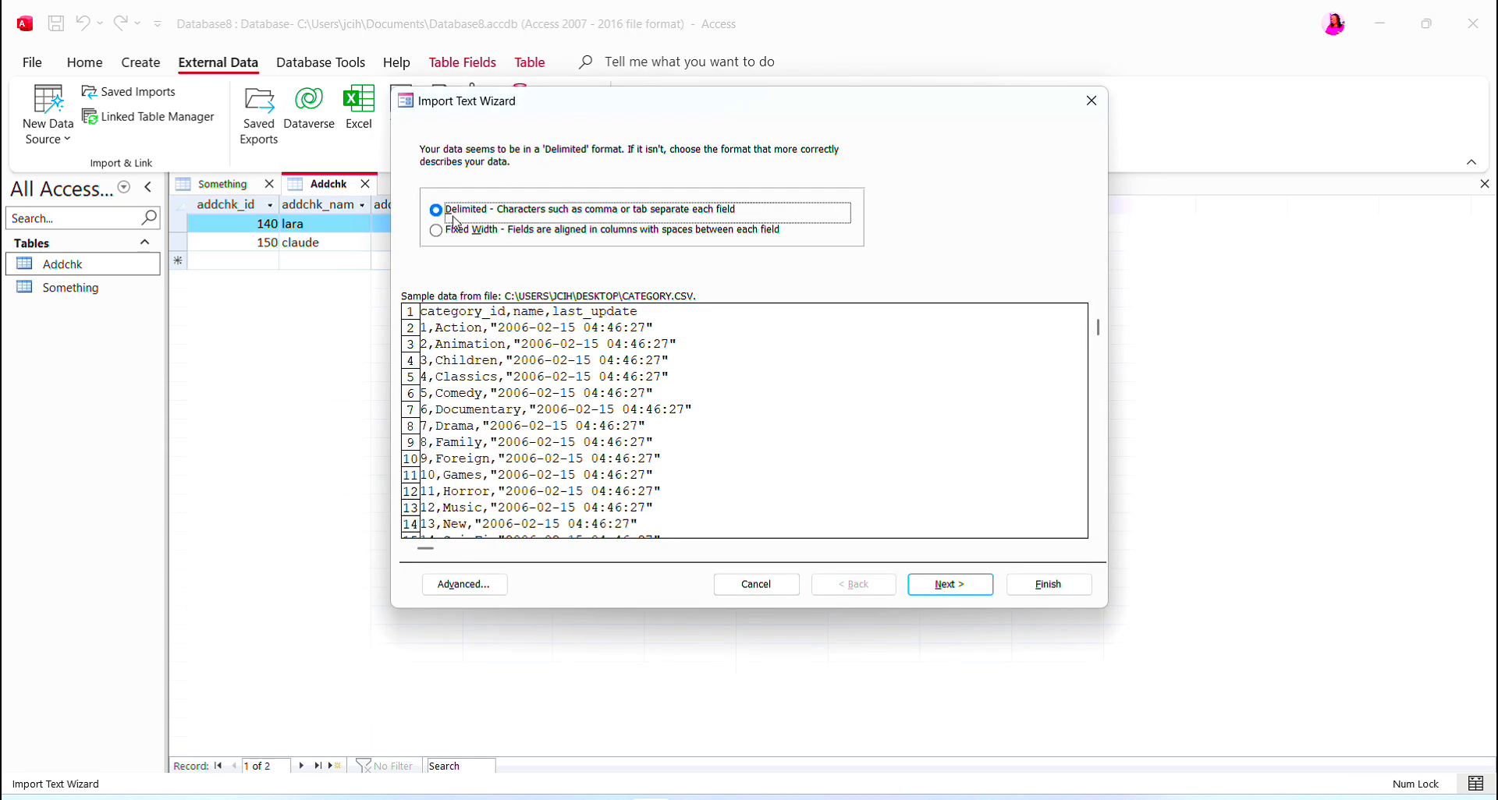
# Set the delimited import to split fields by comma, take field names from the first row, and use category_id as primary key
pyautogui.click(950, 585)
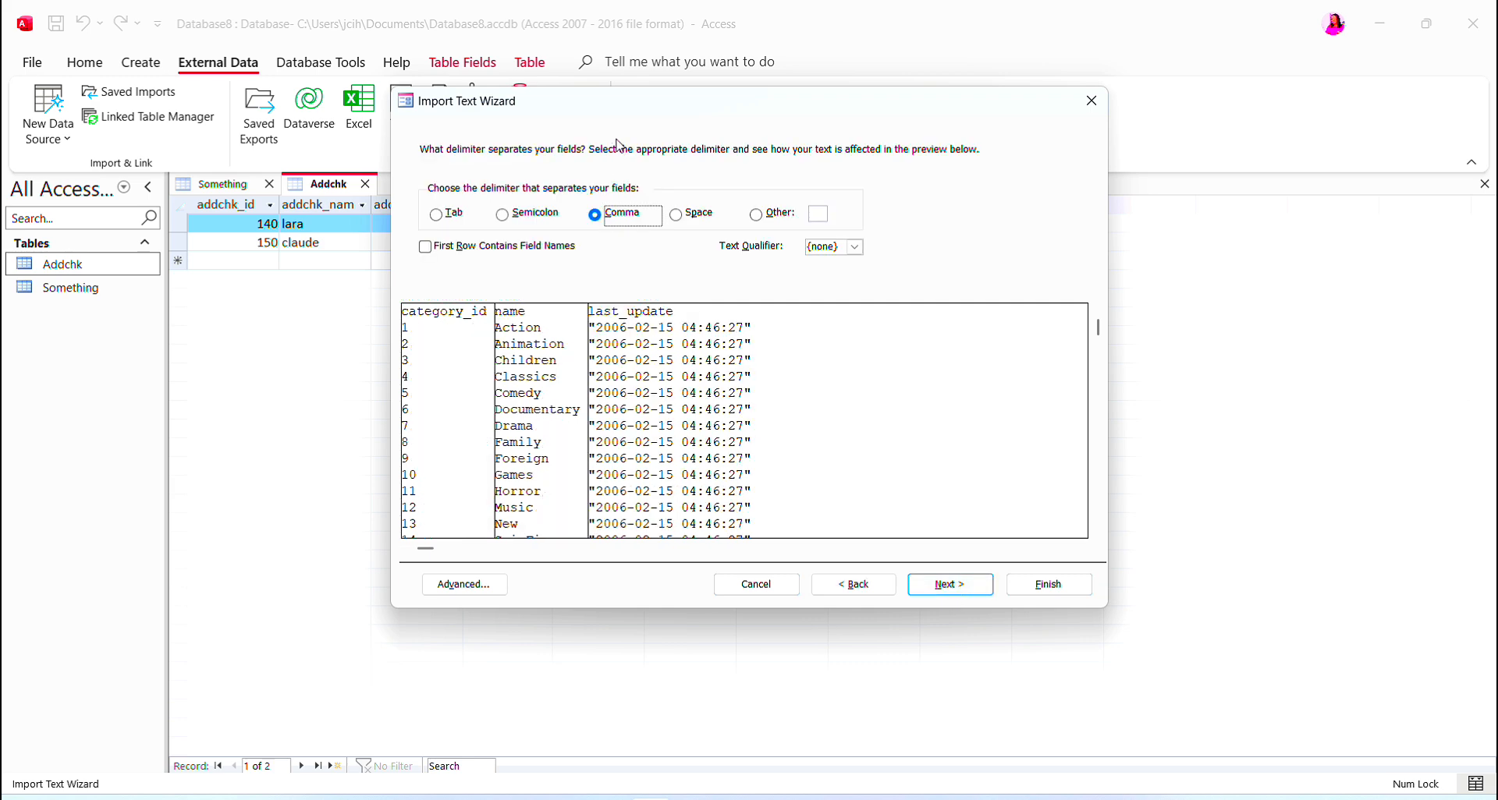
pyautogui.click(425, 247)
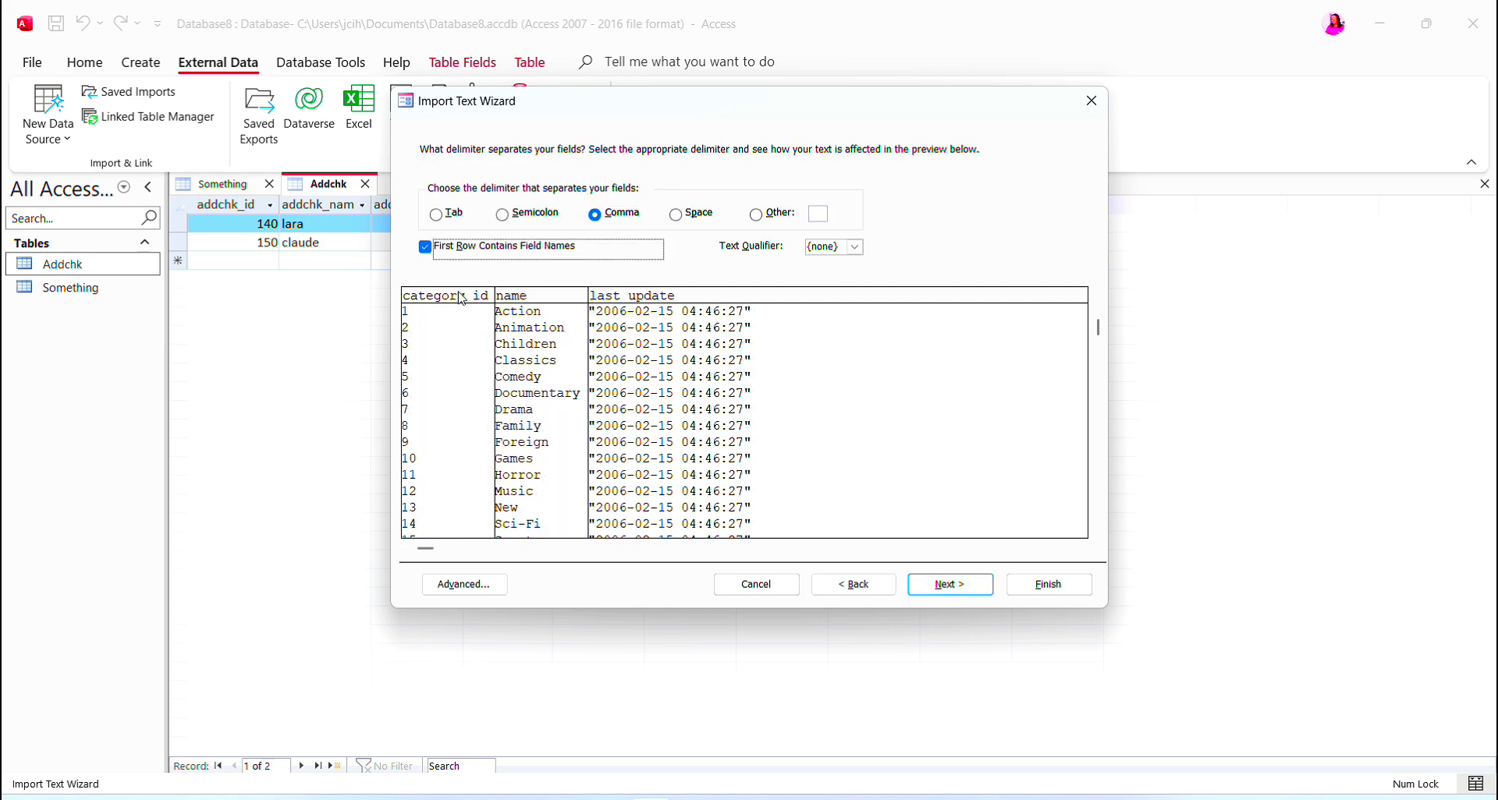
pyautogui.click(943, 593)
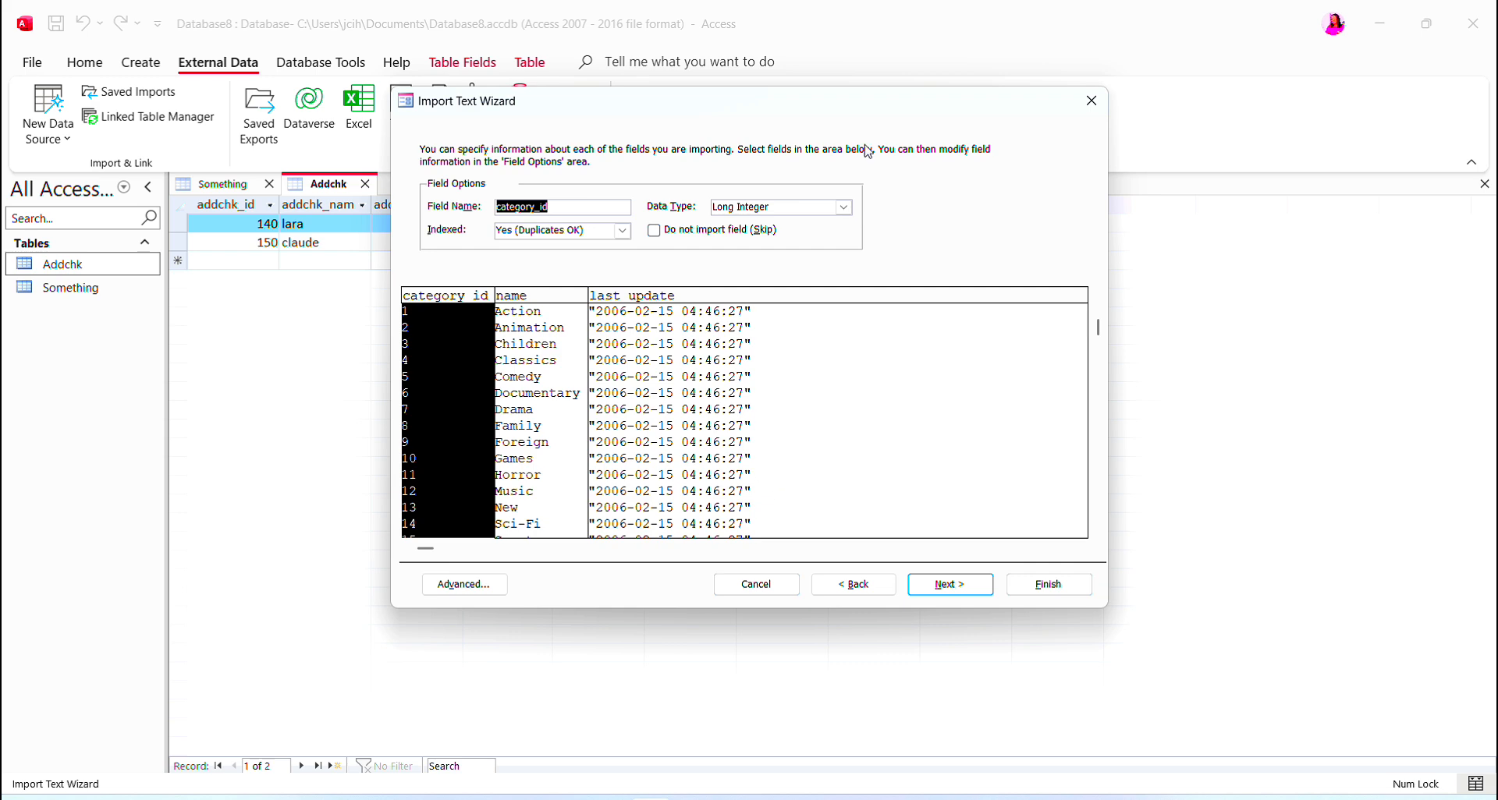
pyautogui.click(948, 591)
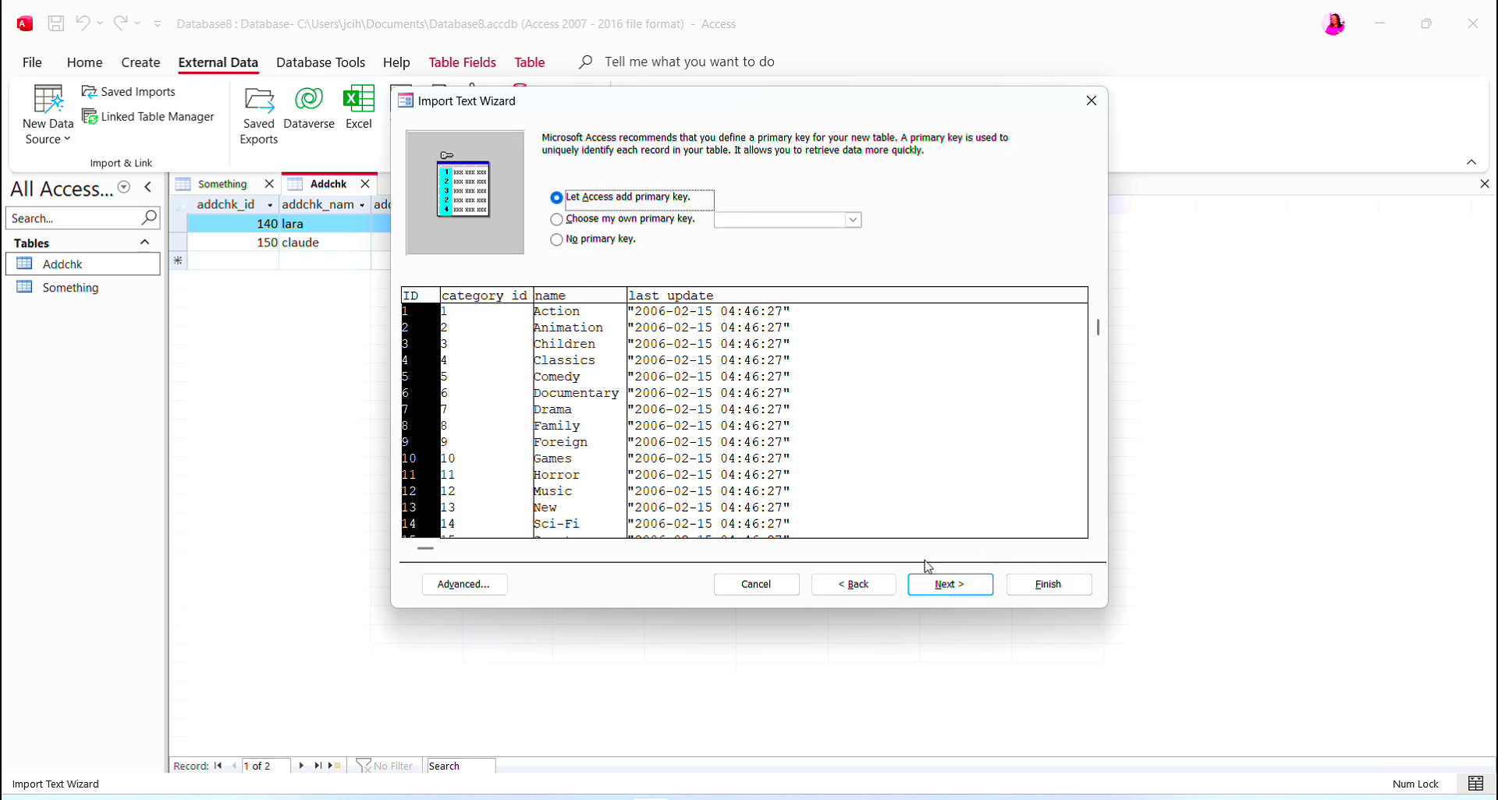
pyautogui.click(563, 222)
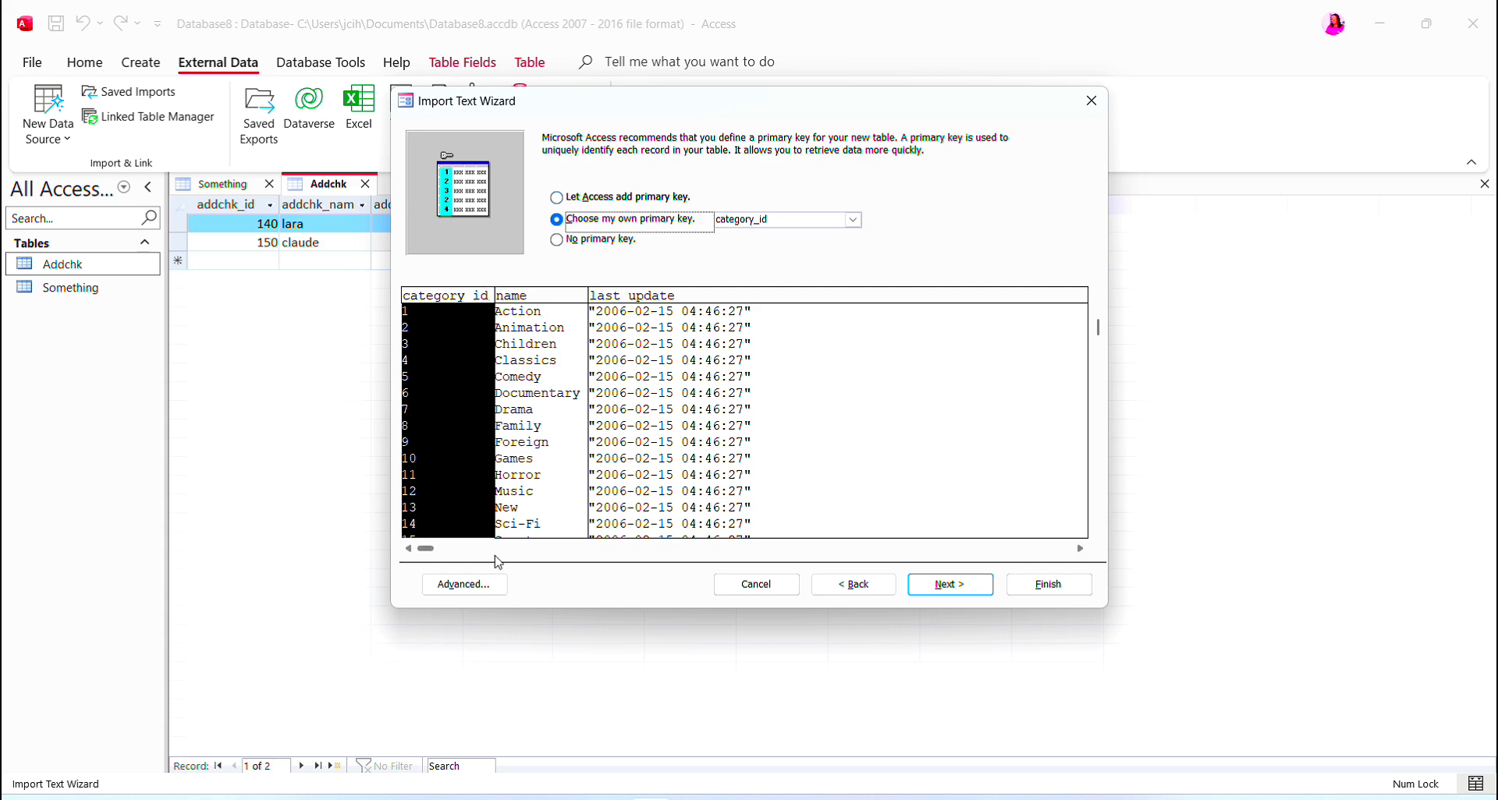
# Check the advanced import specification, then finish the import into the Category table without saving the import steps
pyautogui.click(469, 584)
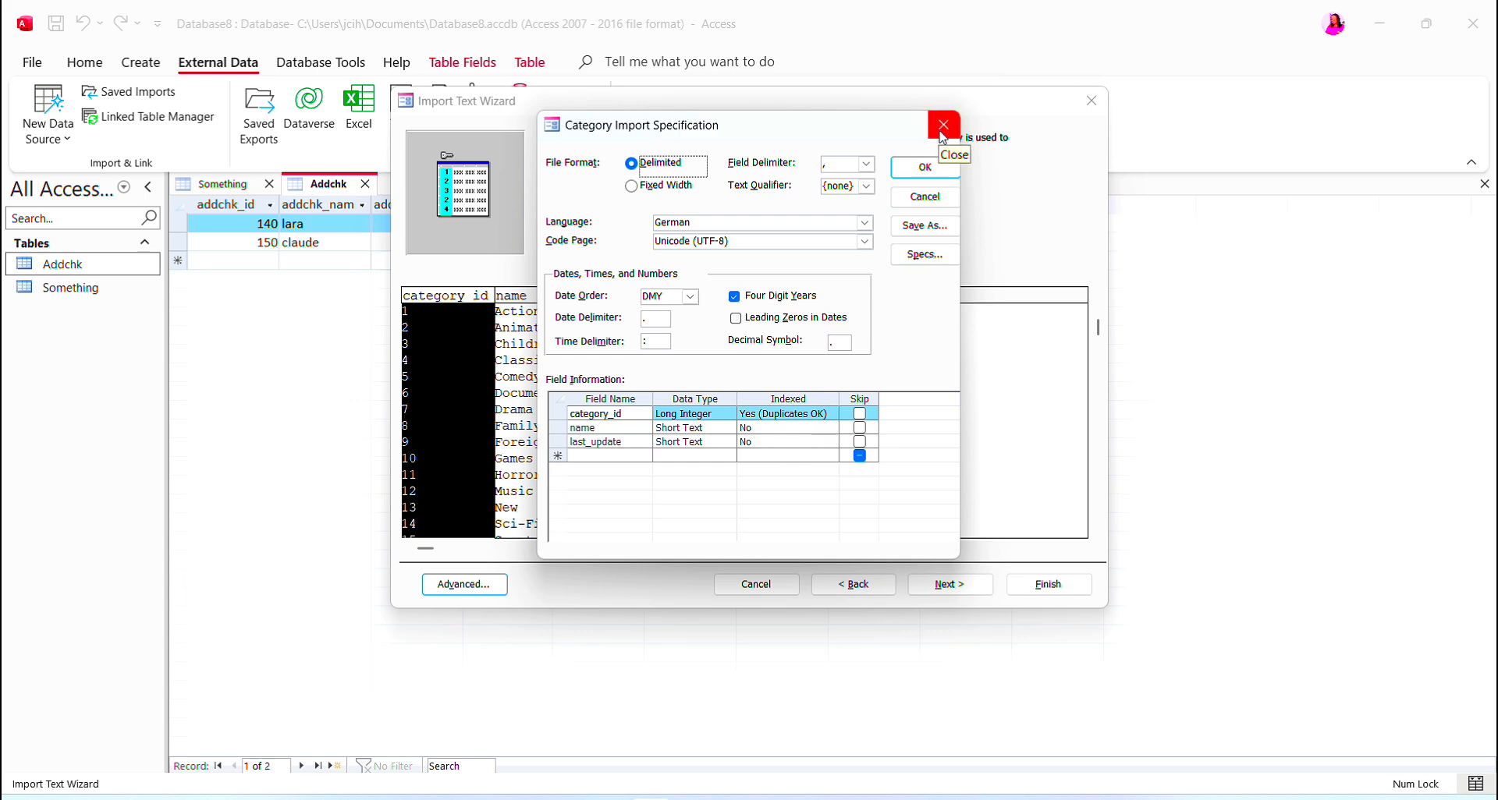
pyautogui.click(932, 170)
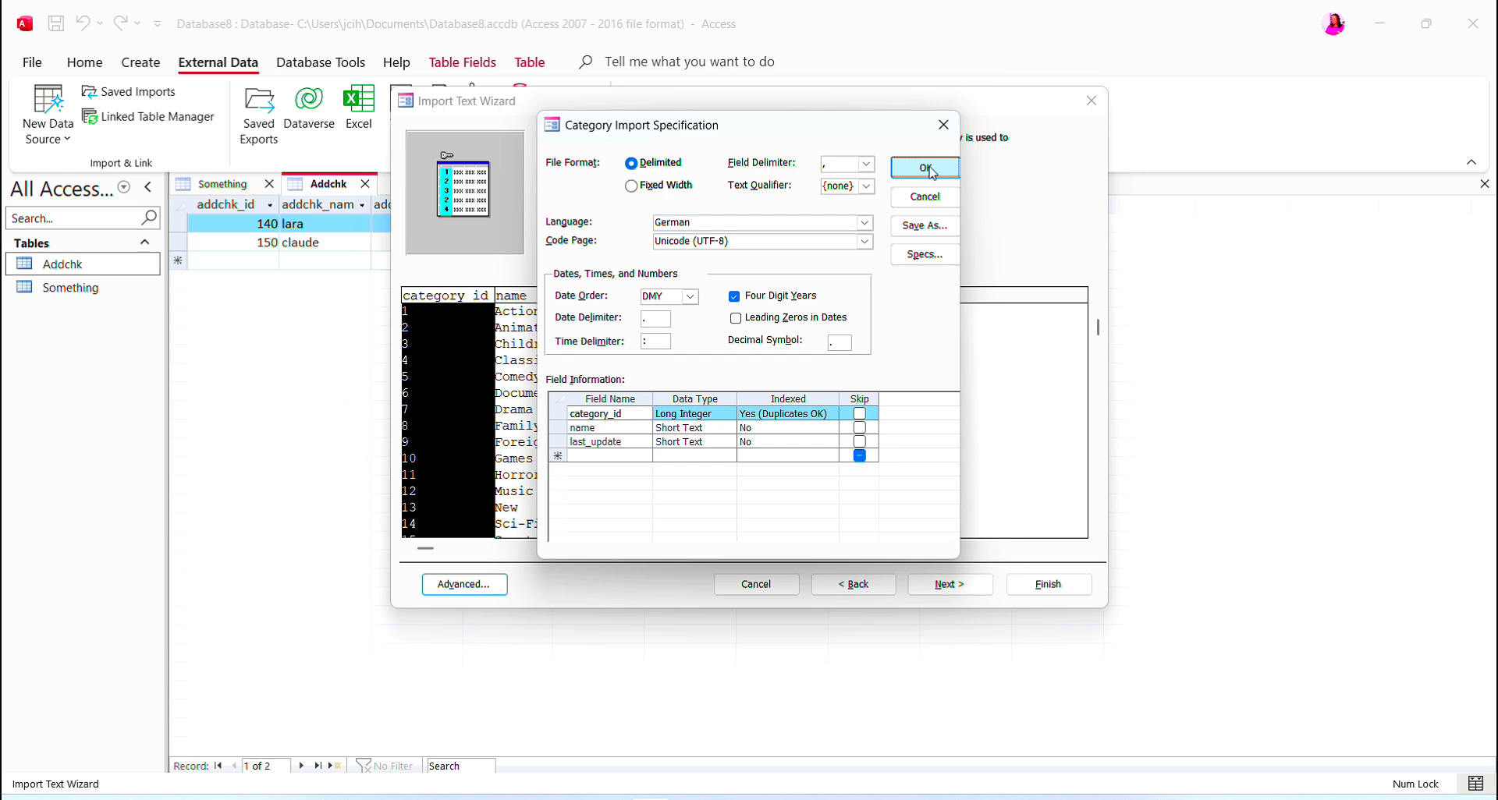
pyautogui.click(949, 585)
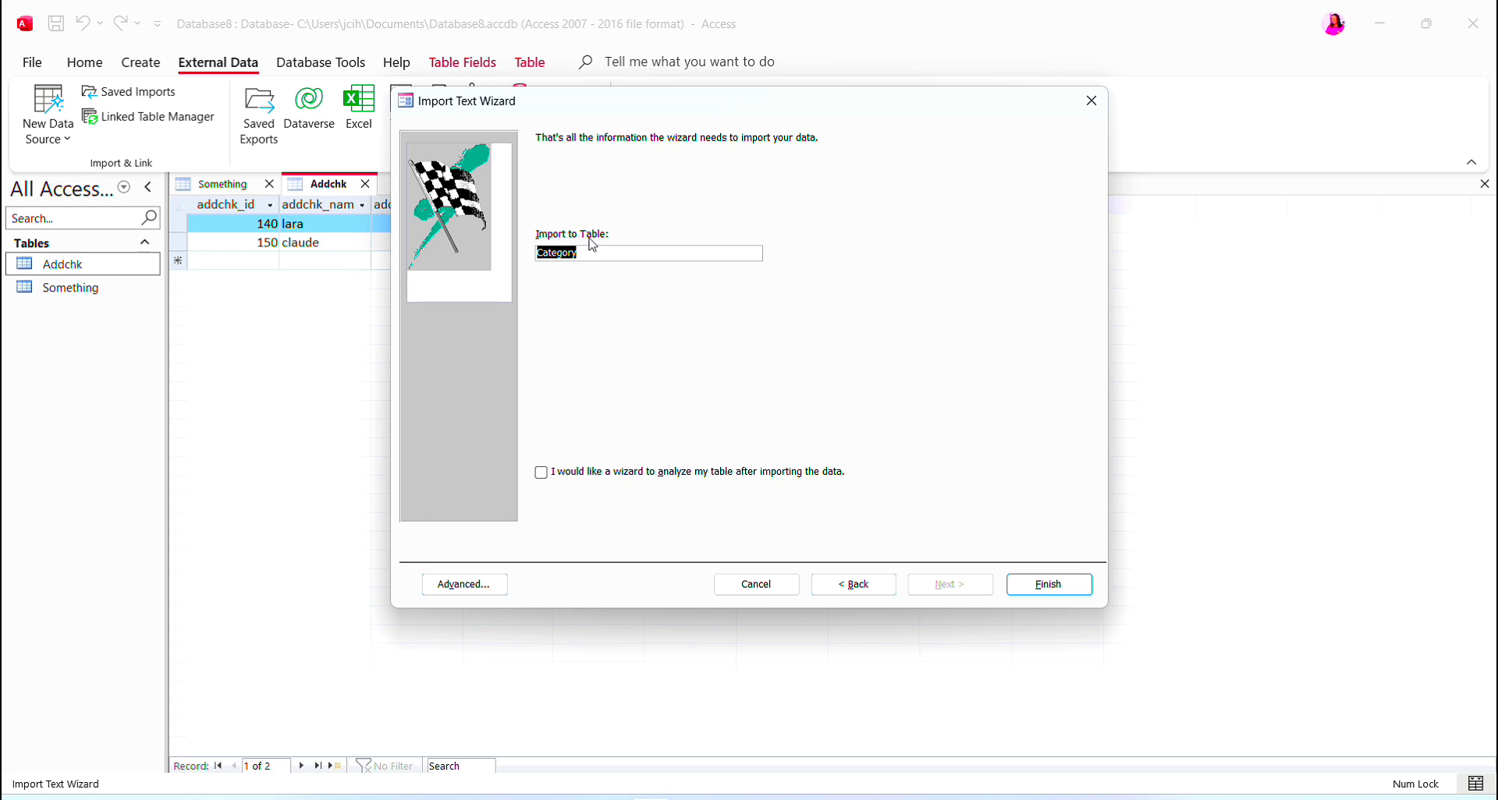
pyautogui.click(1042, 587)
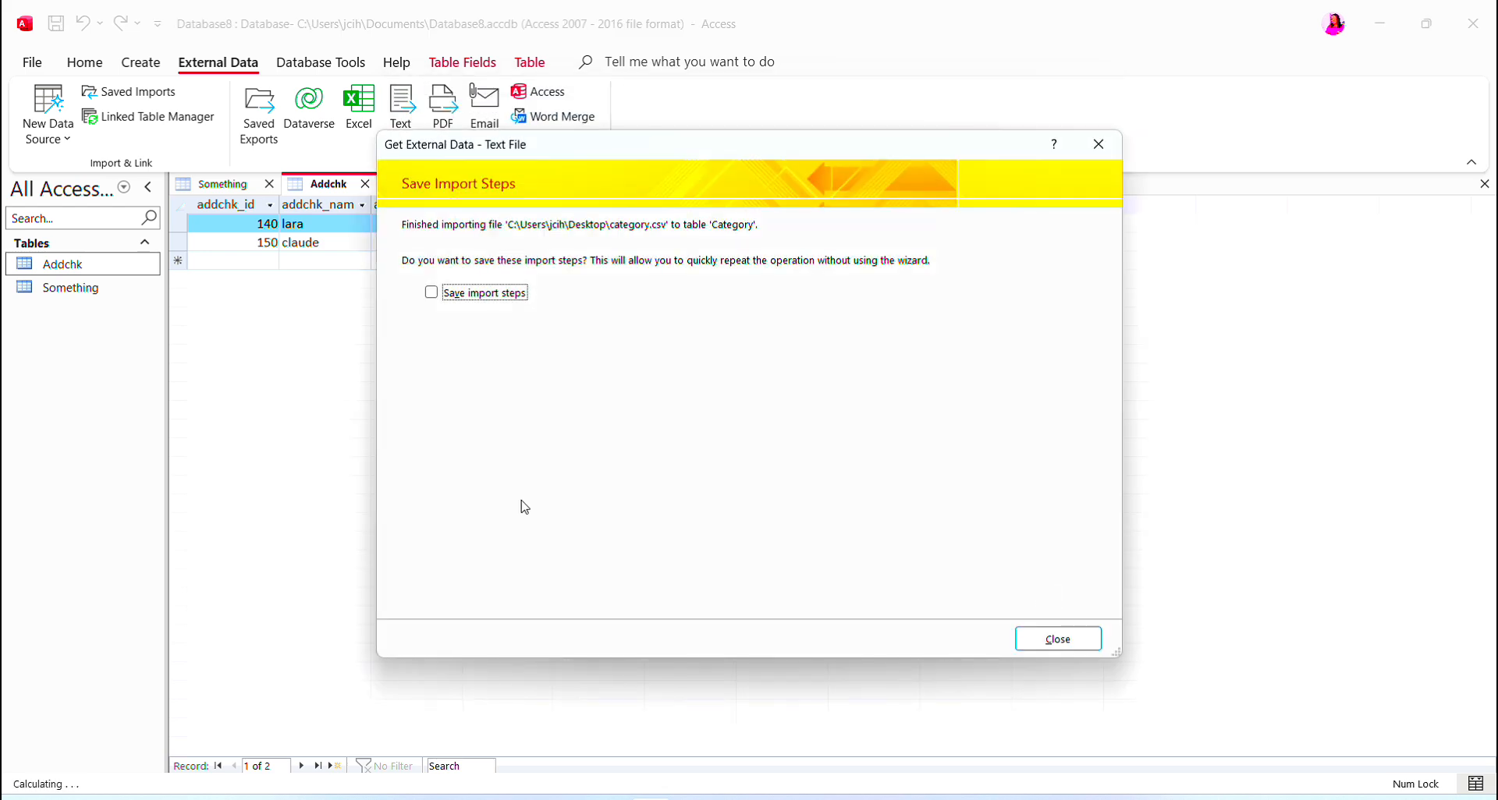
pyautogui.click(1056, 639)
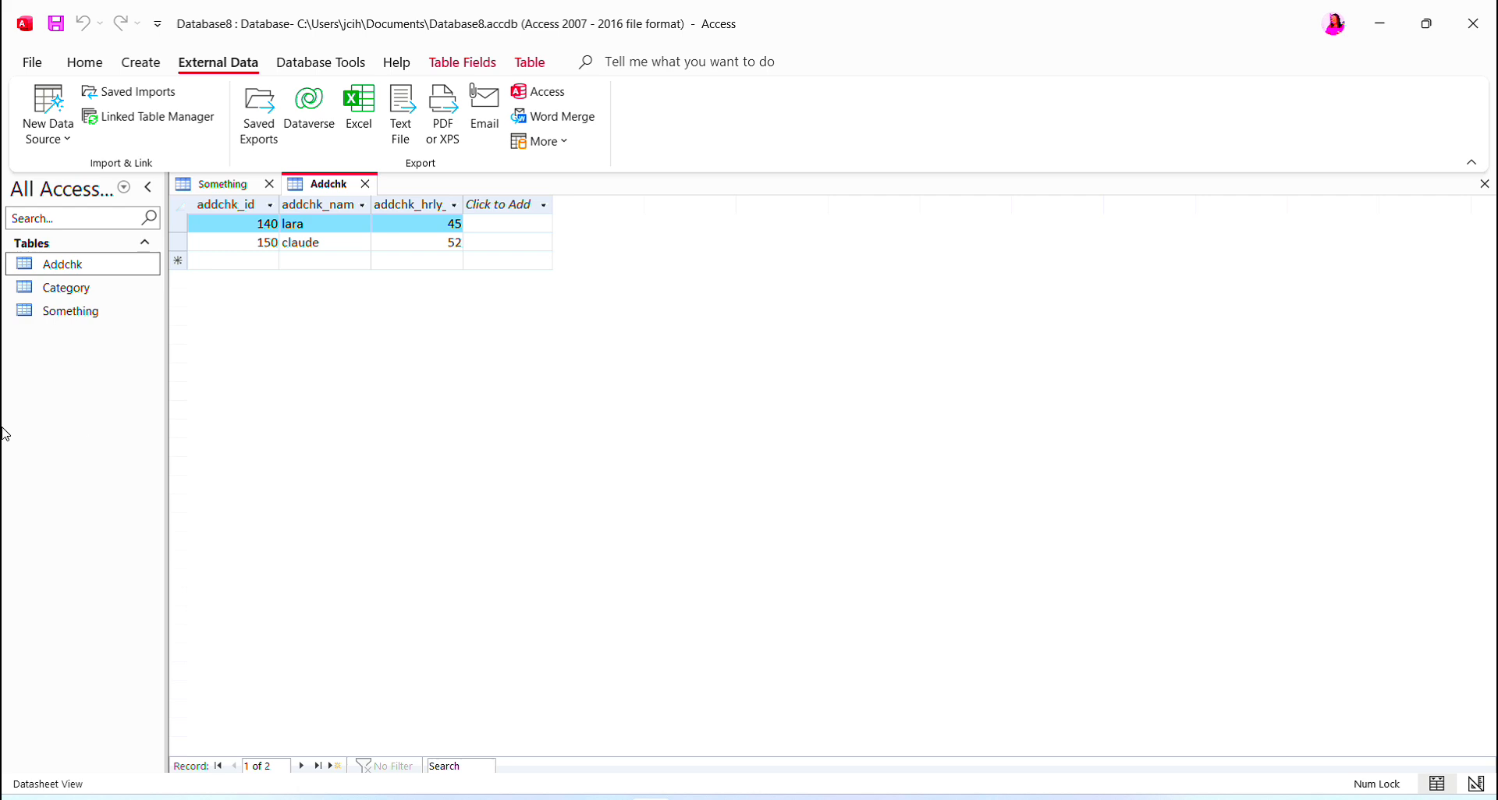
# Open the imported Category table and look over its records
pyautogui.click(65, 294)
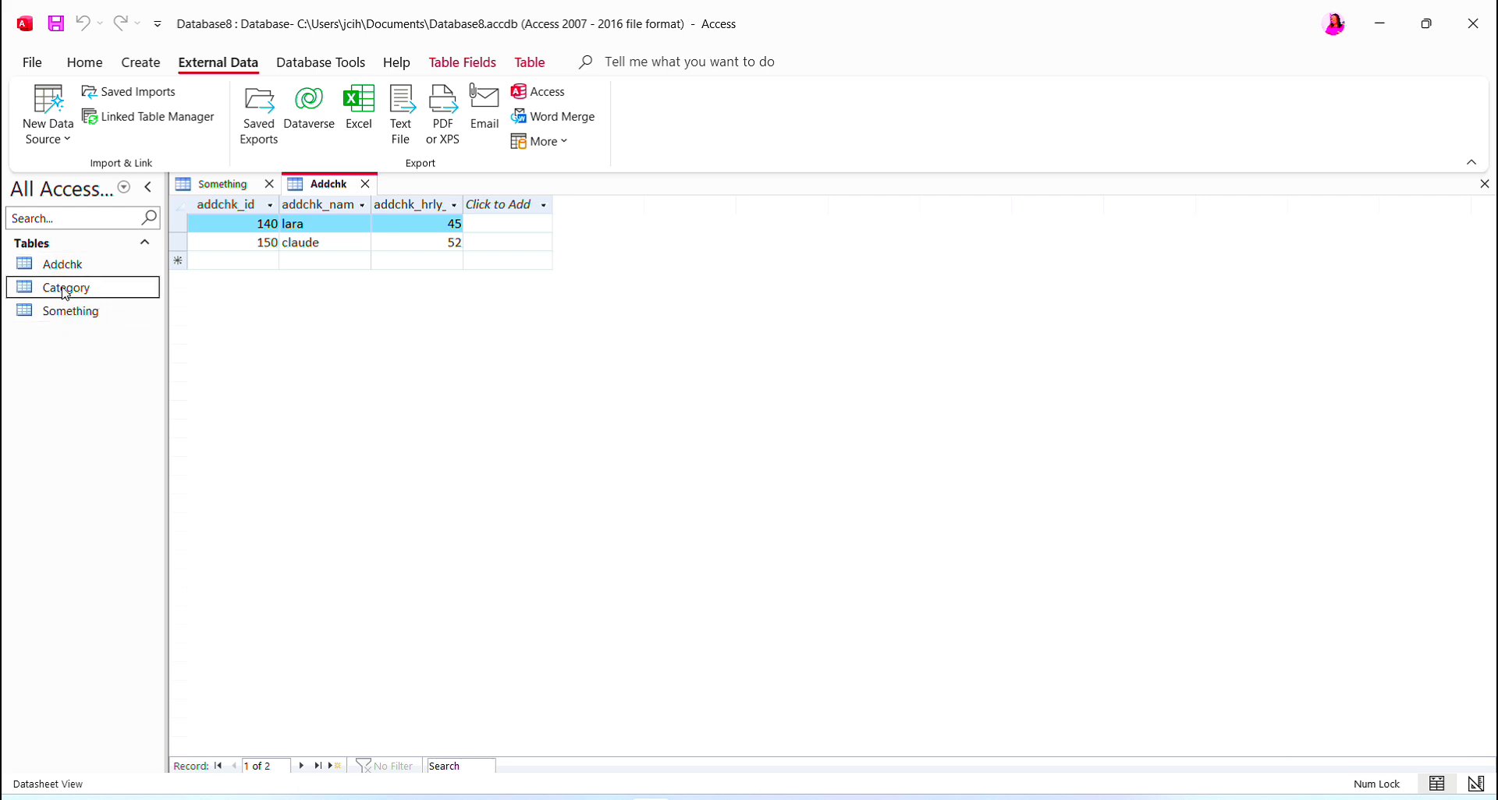
pyautogui.doubleClick(65, 293)
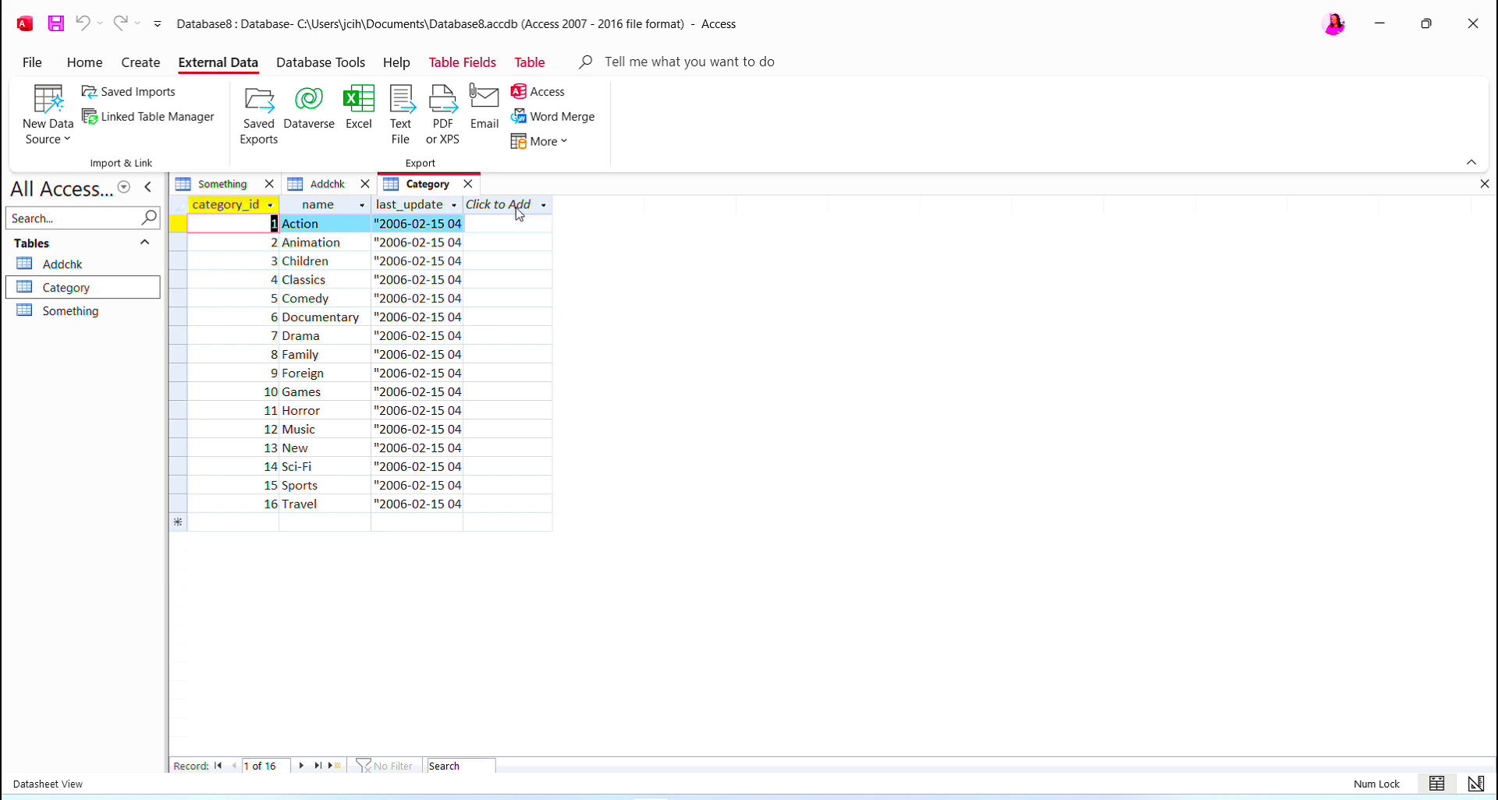
pyautogui.click(519, 205)
pyautogui.click(842, 359)
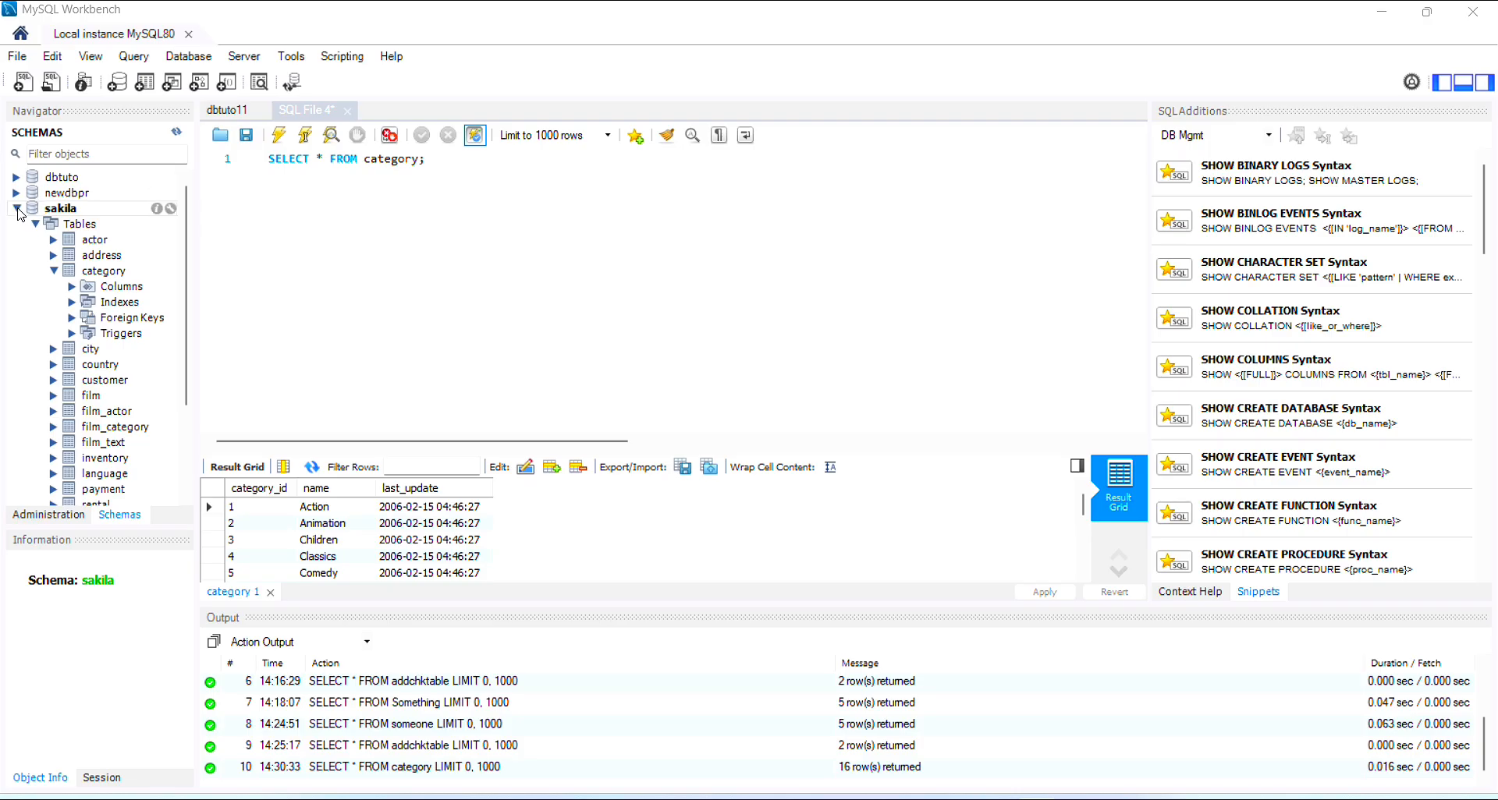
# Switch to MySQL Workbench, collapse the sakila schema and look briefly at the contents of the world schema
pyautogui.click(16, 208)
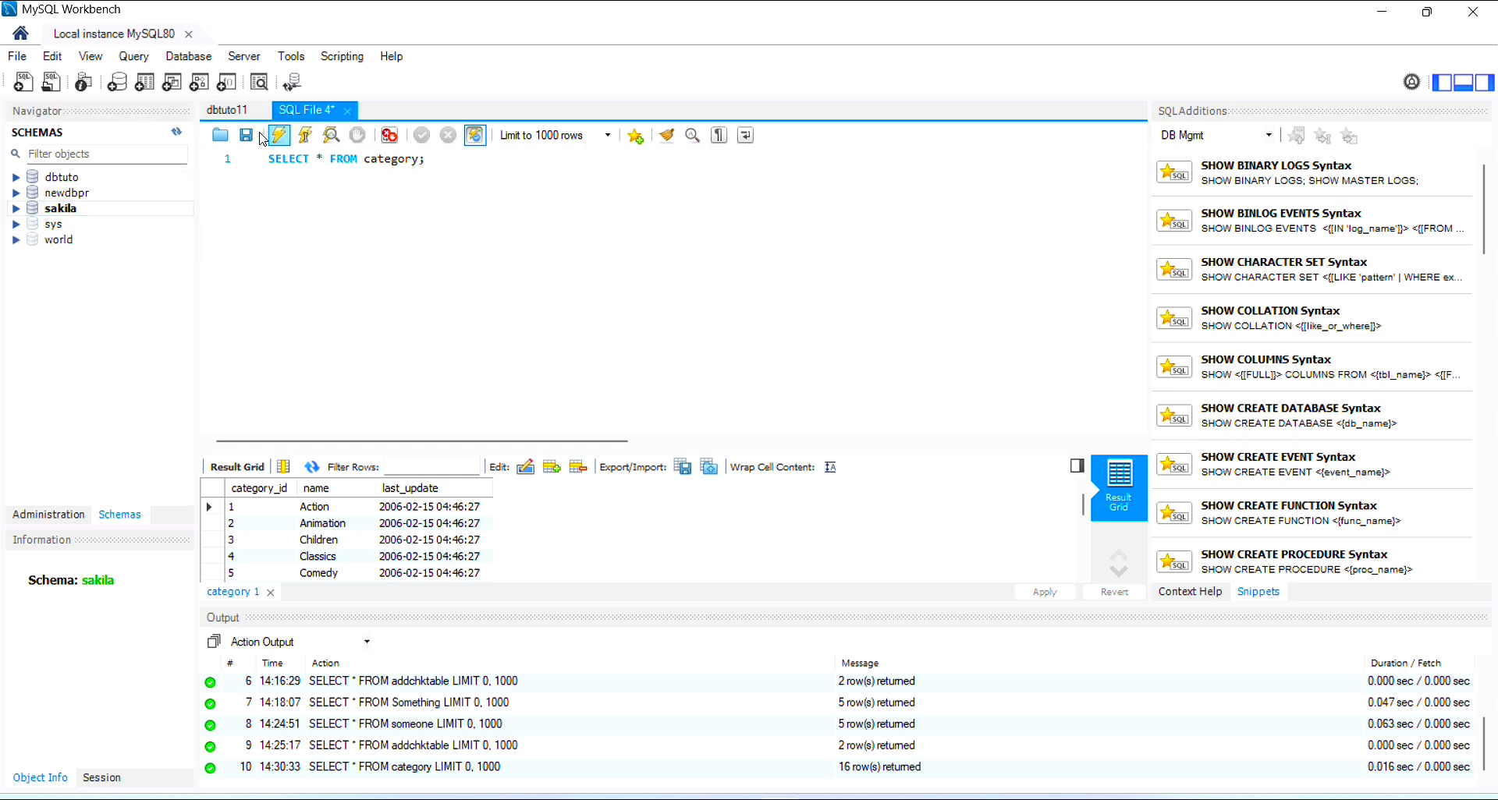
pyautogui.click(68, 229)
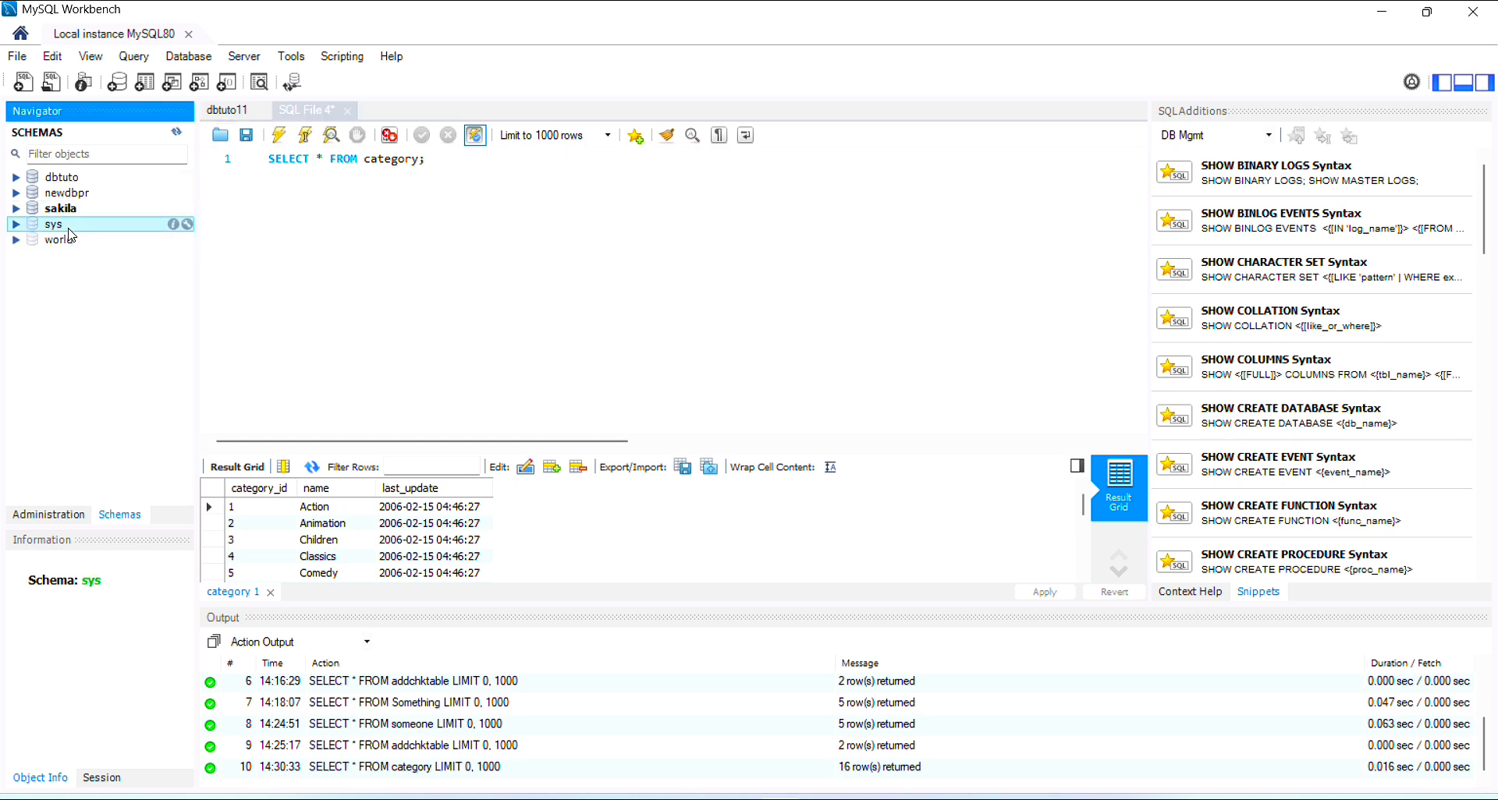
pyautogui.click(88, 243)
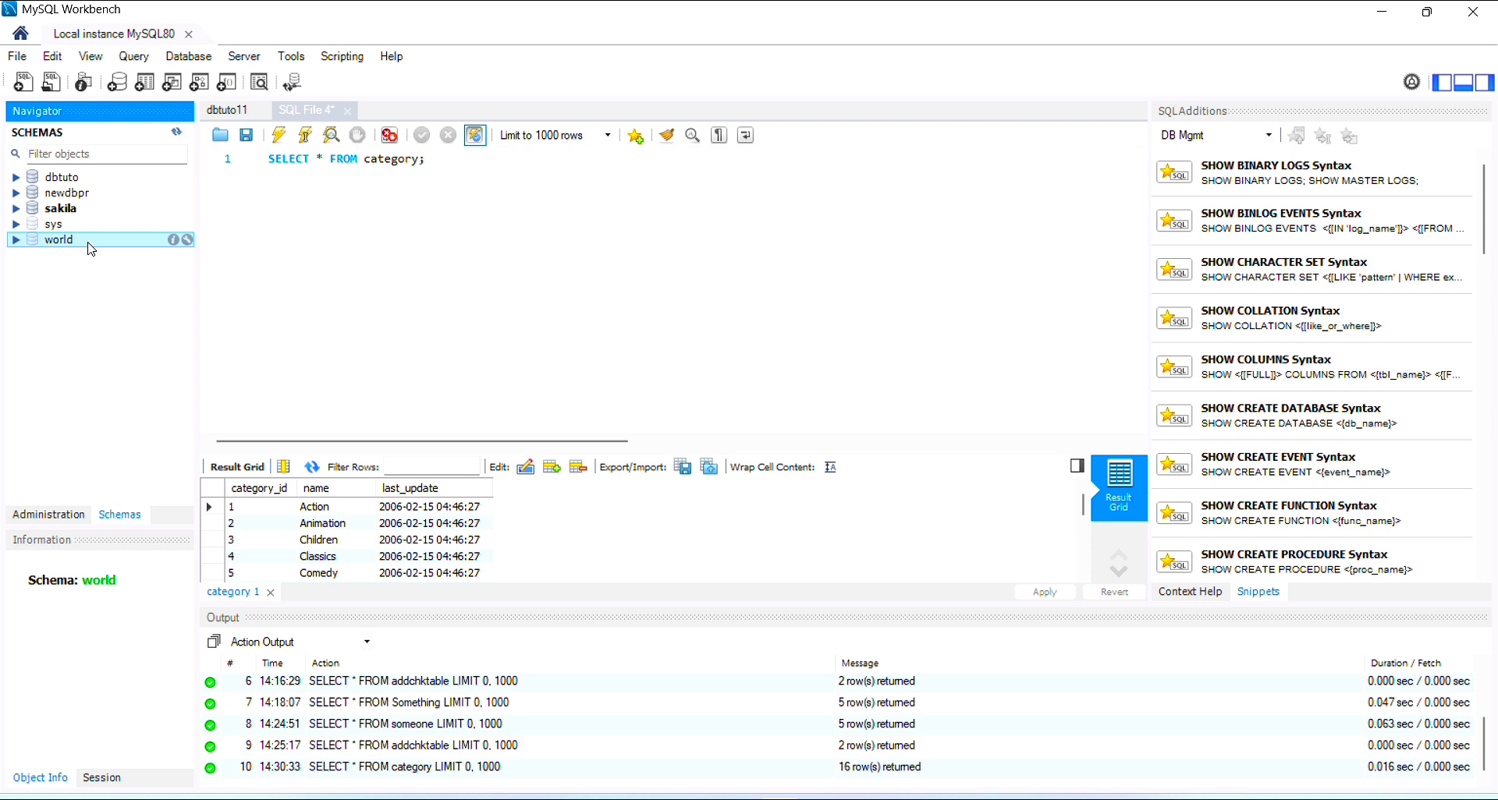
pyautogui.click(15, 241)
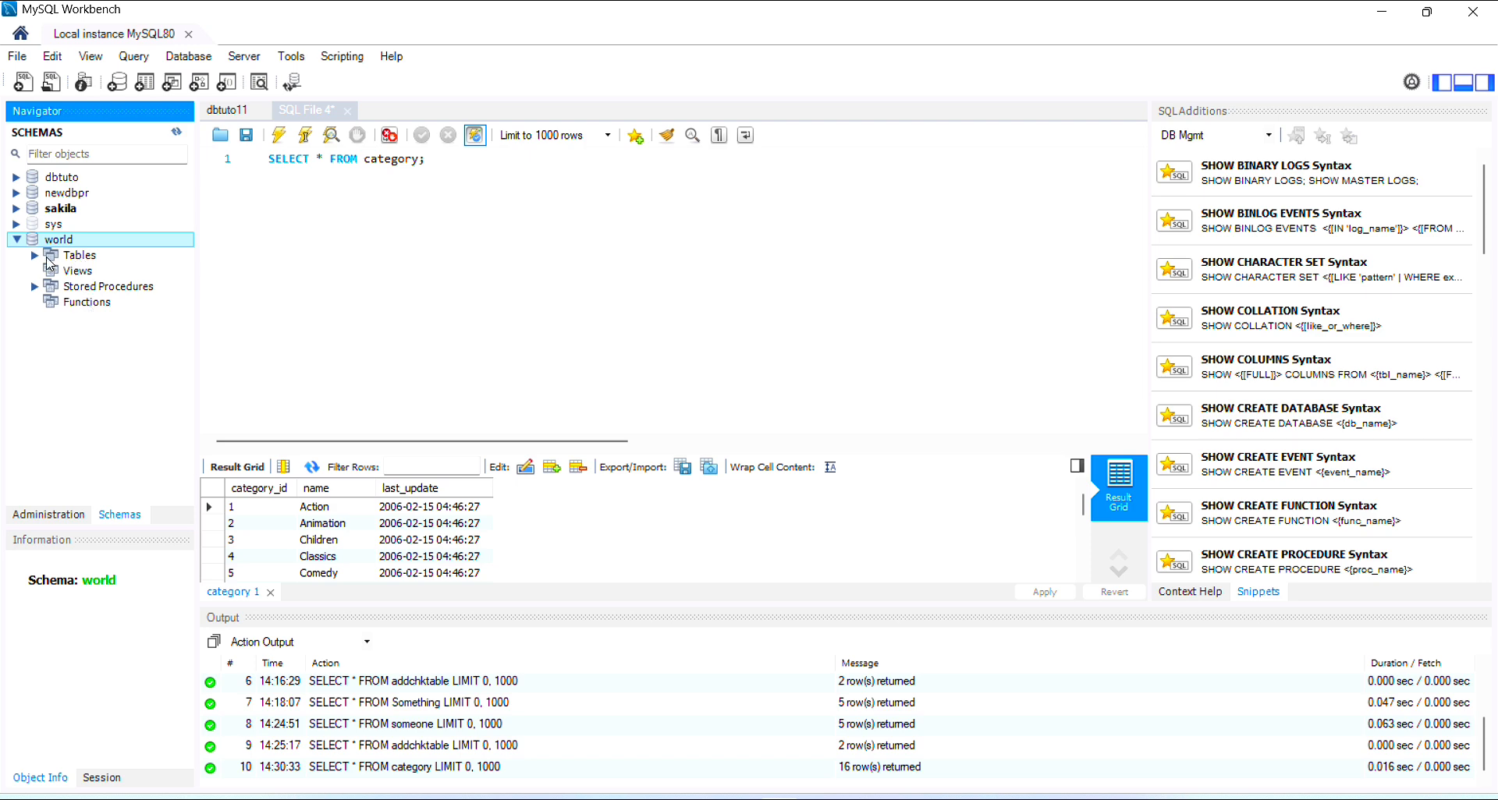
pyautogui.click(16, 239)
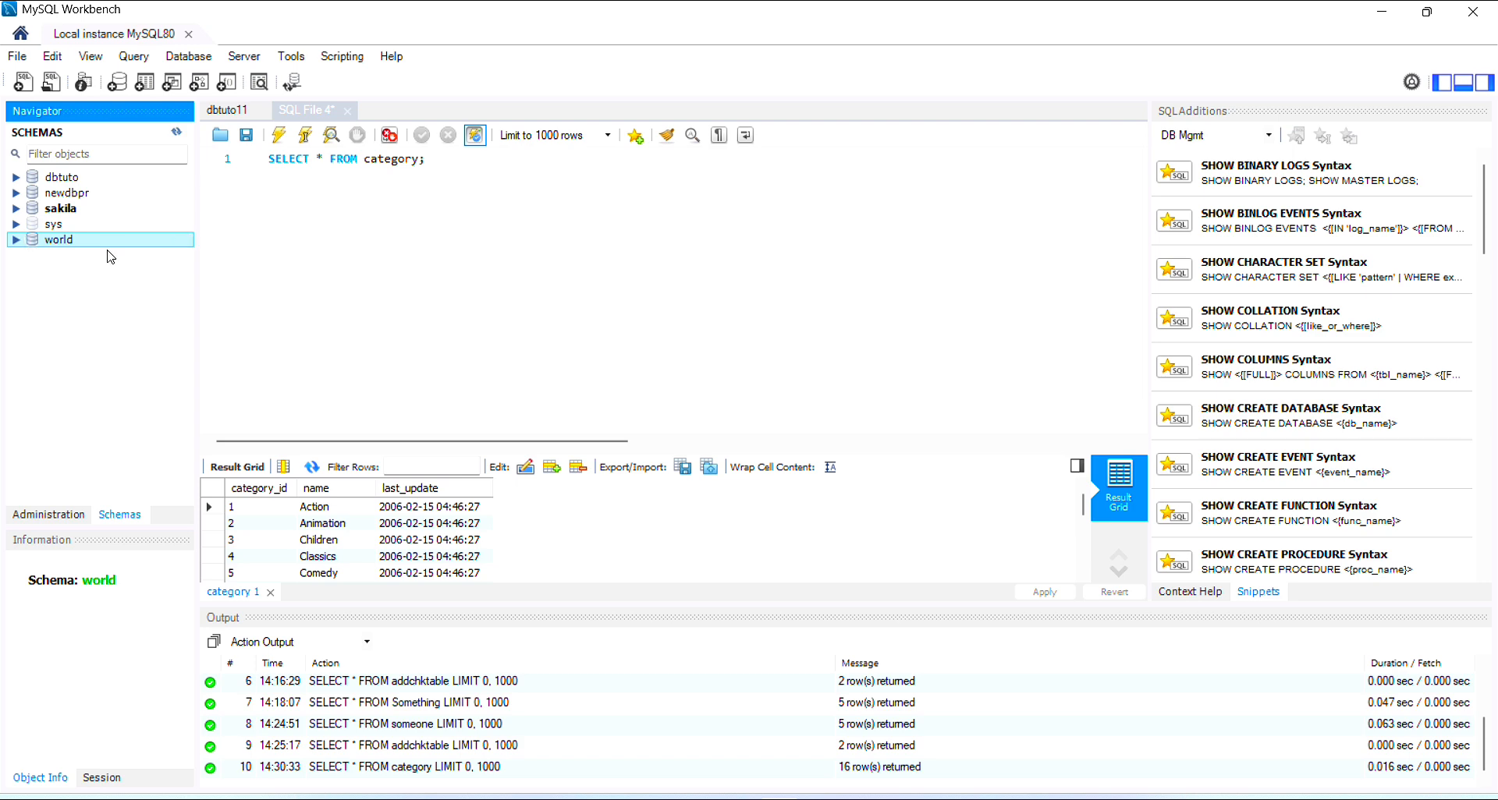
pyautogui.click(59, 179)
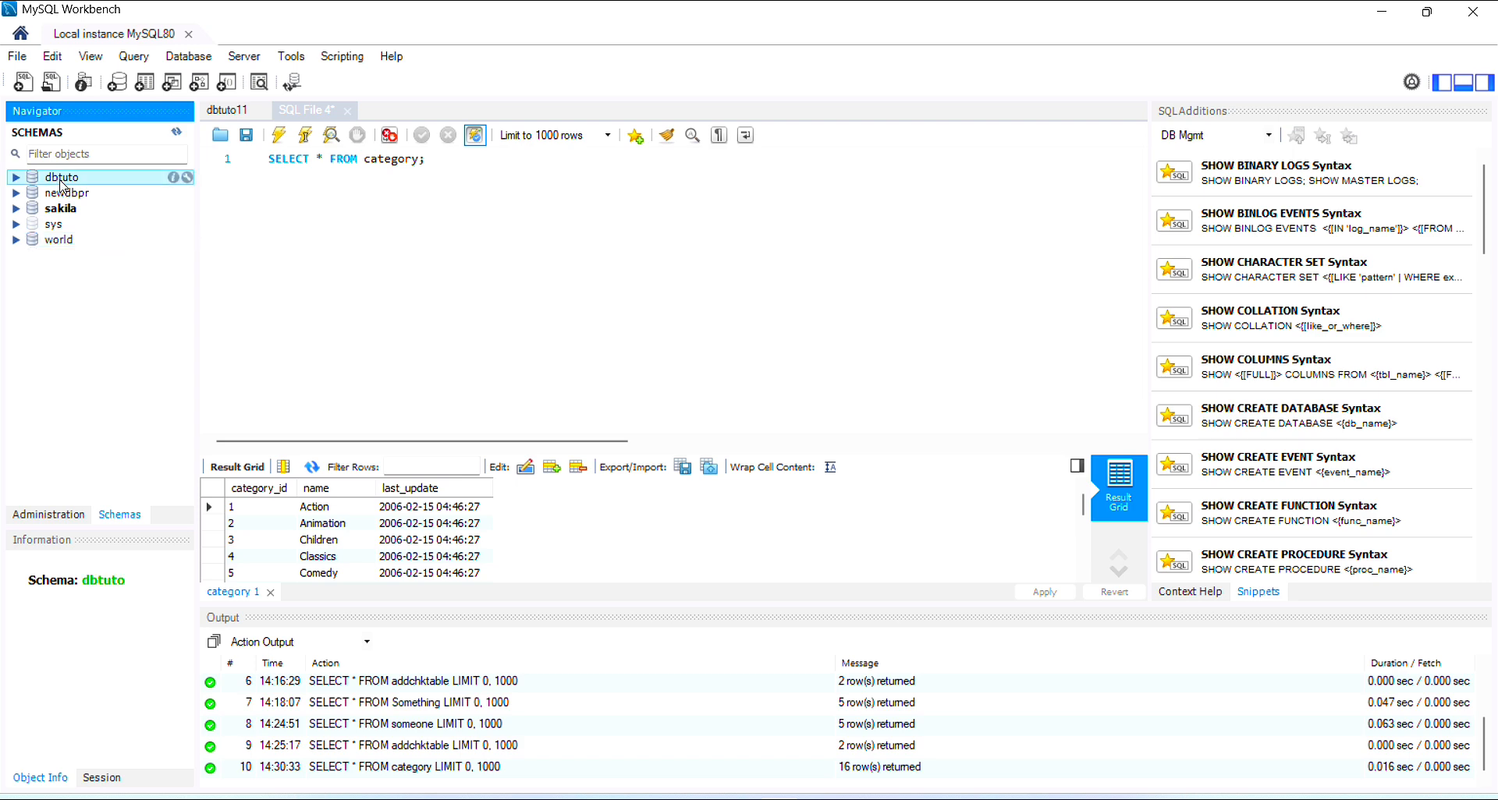
# Close the SQL File 4 query tab without saving its changes
pyautogui.click(315, 116)
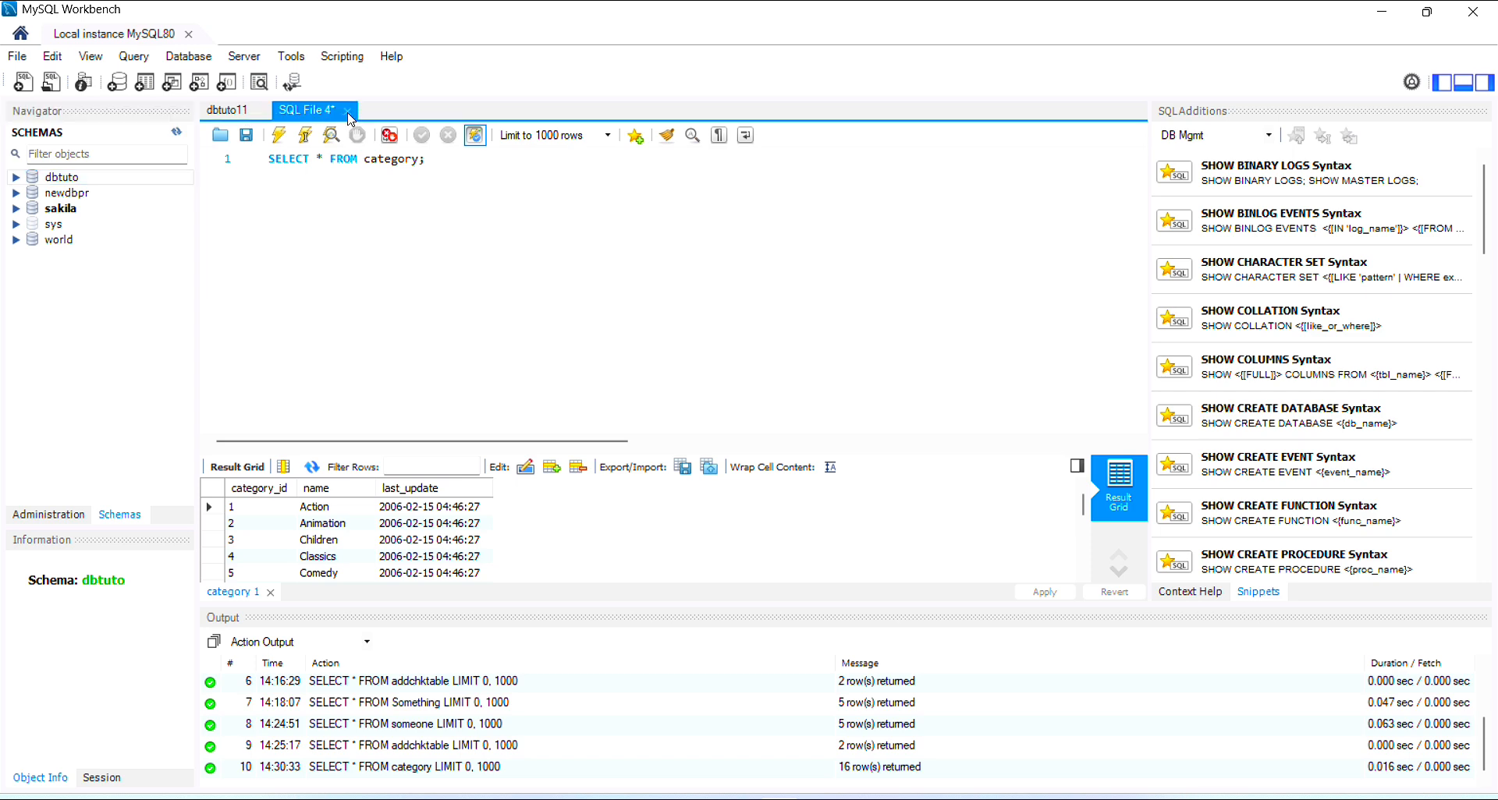
pyautogui.click(347, 111)
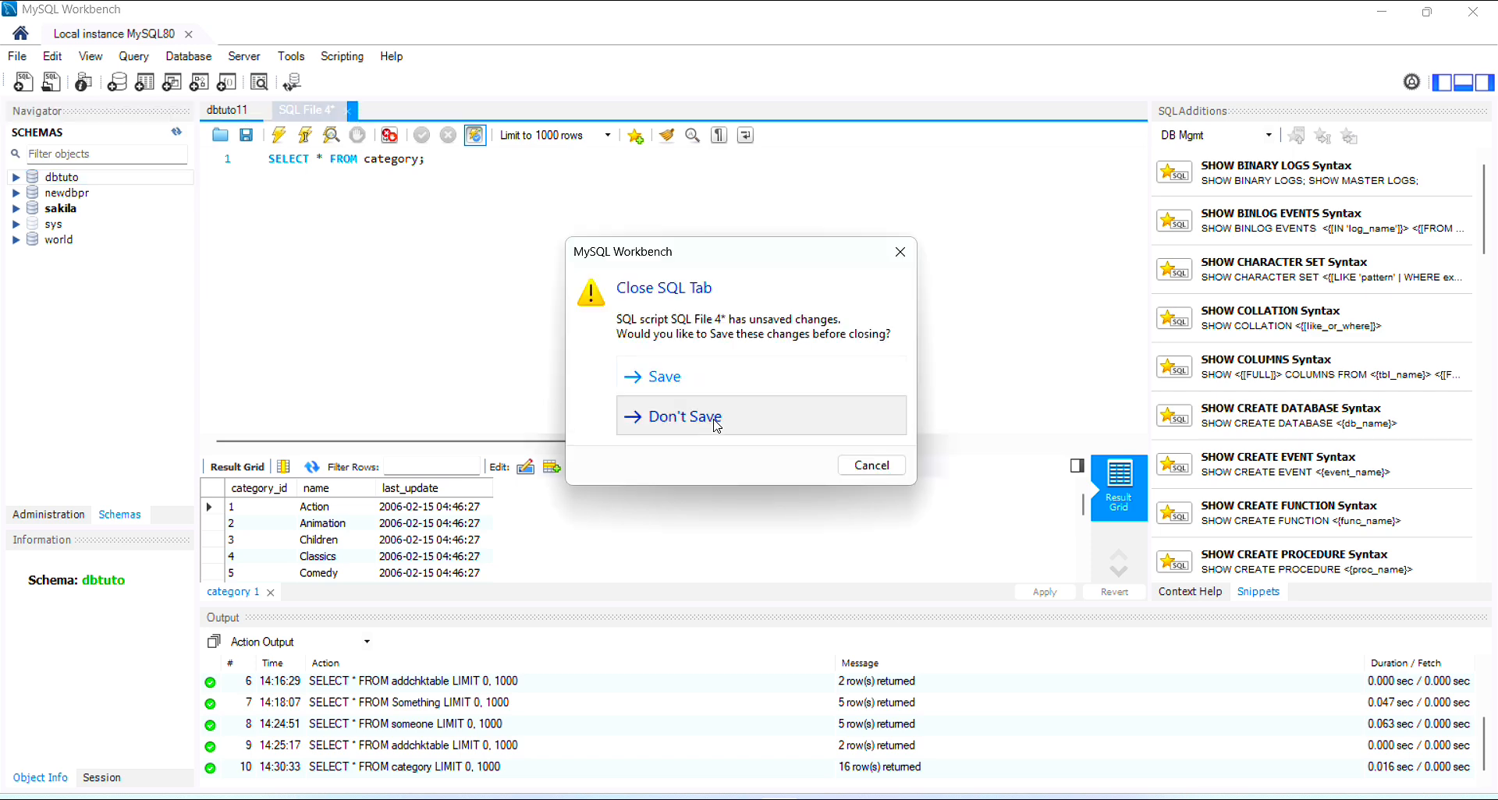
pyautogui.click(712, 421)
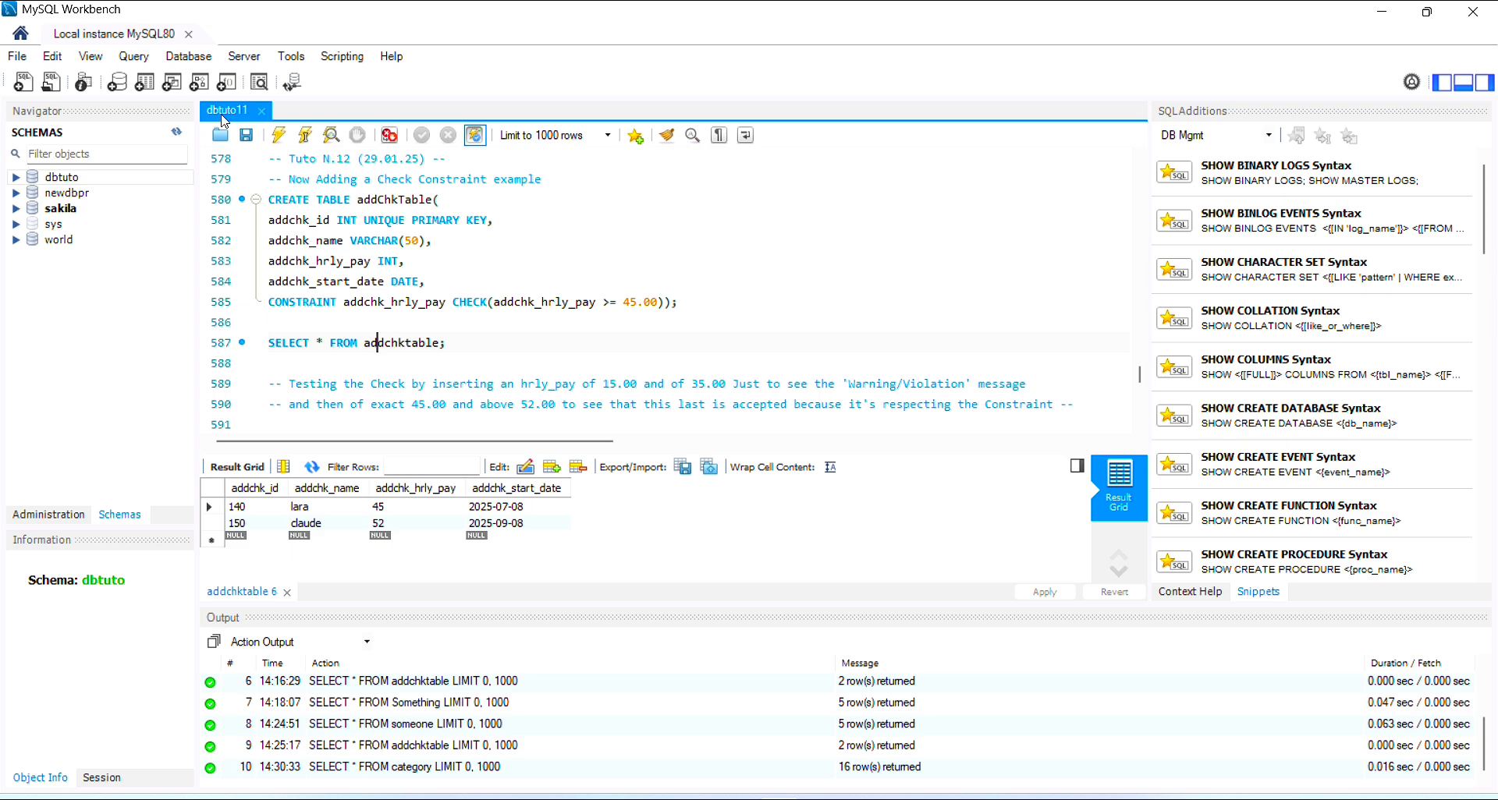
# Set dbtuto as the default schema and return to the dbtuto11 script
pyautogui.click(104, 179)
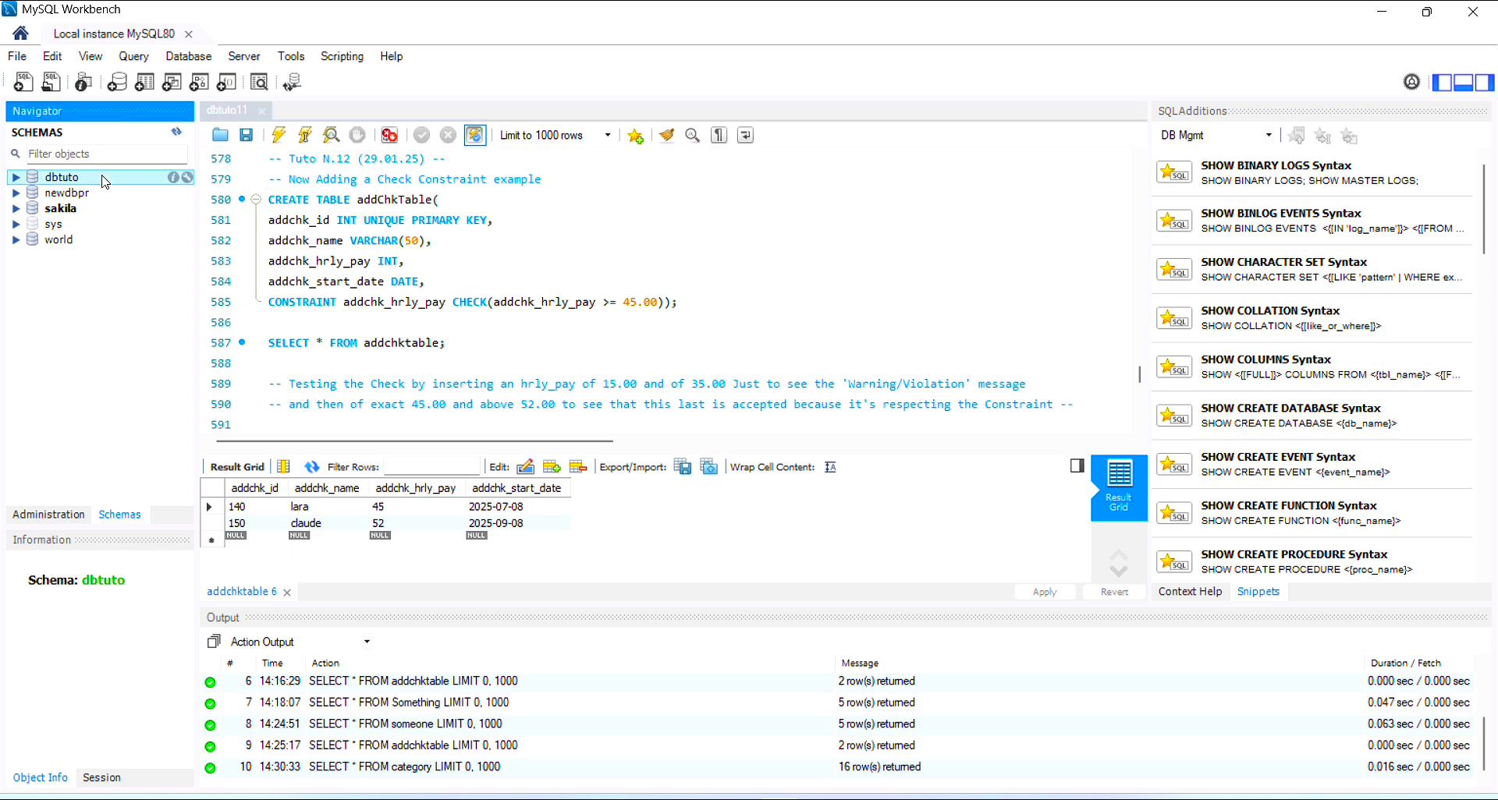
pyautogui.rightClick(104, 180)
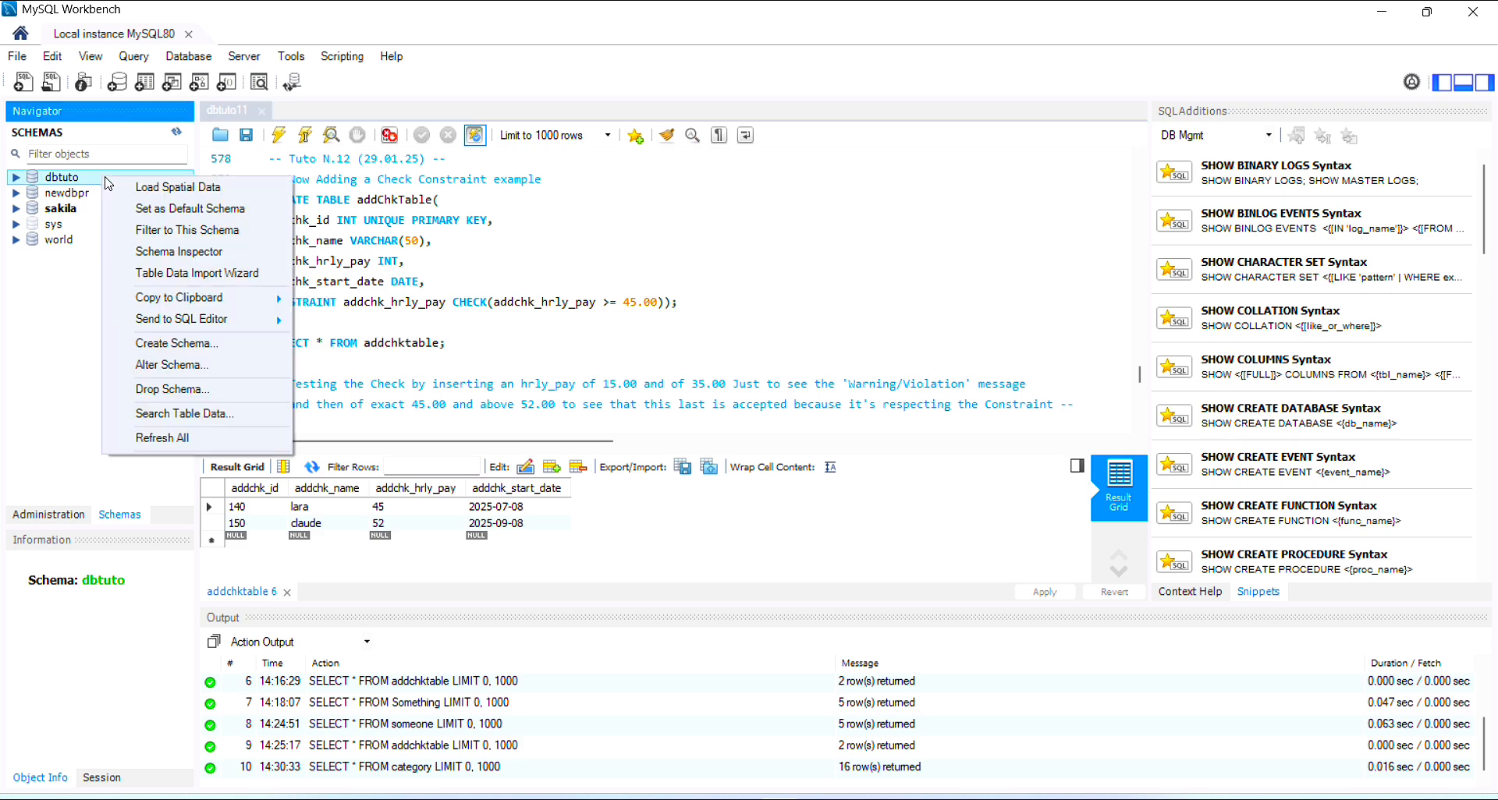
pyautogui.click(173, 209)
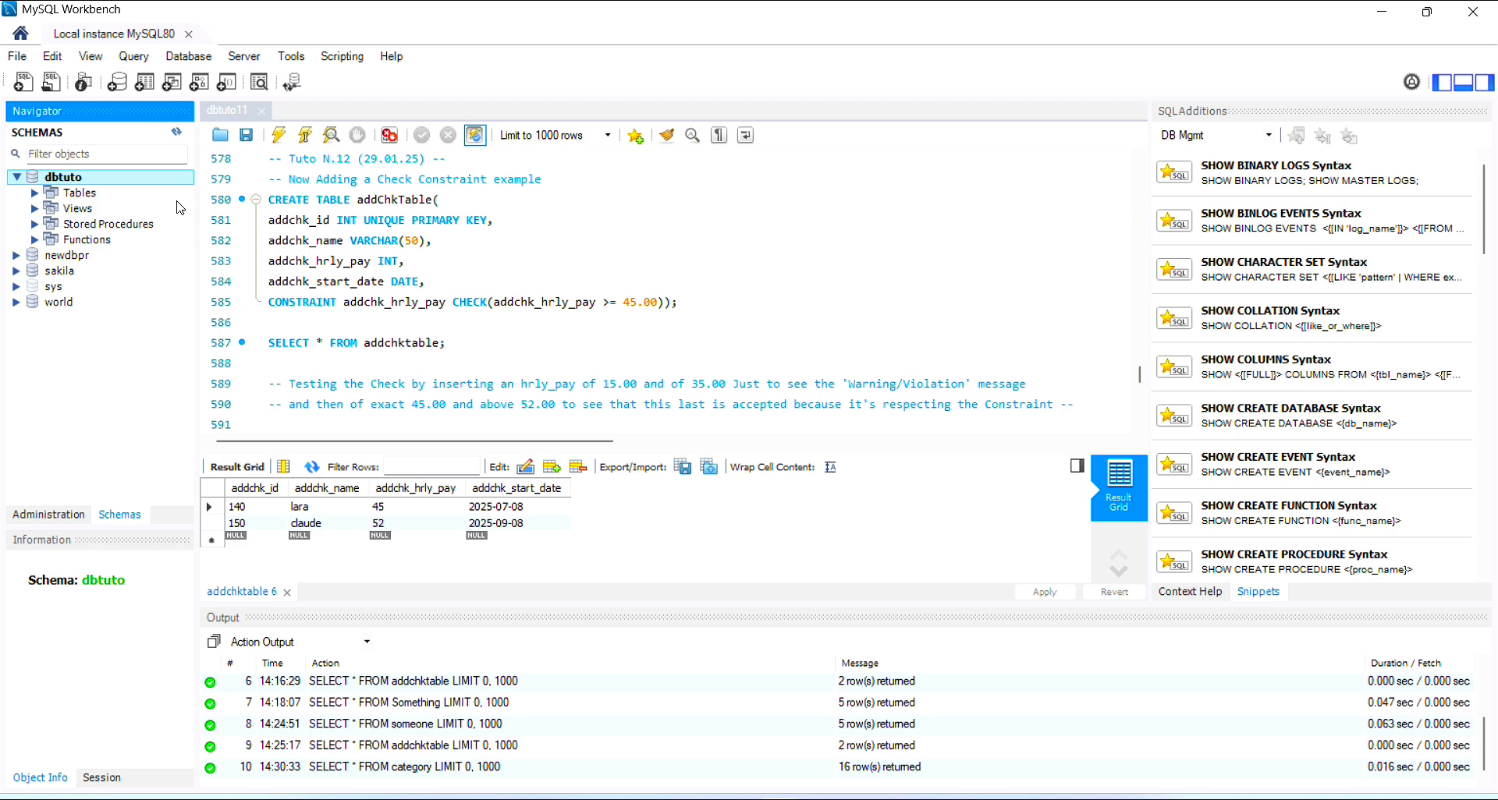
pyautogui.click(951, 273)
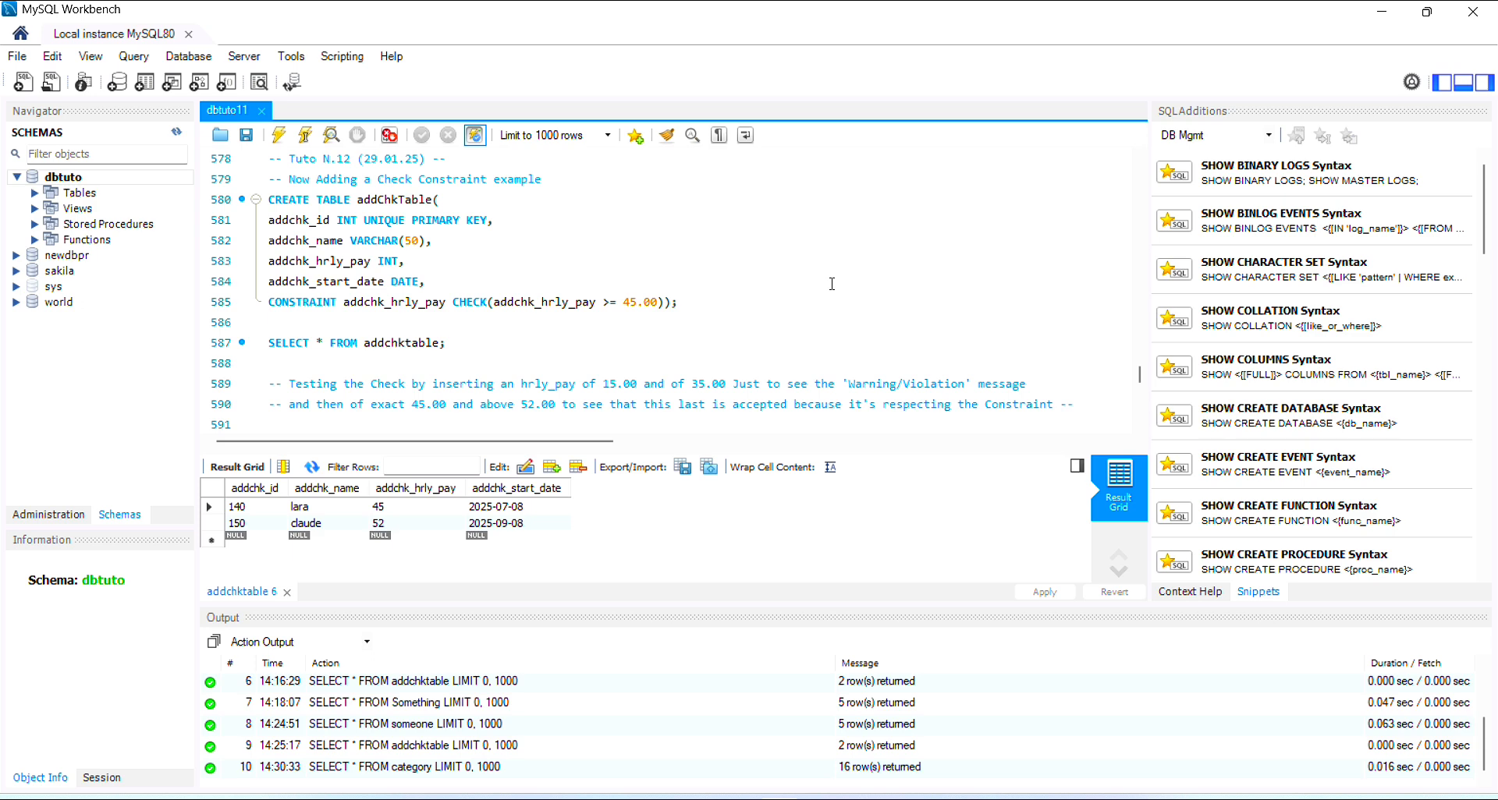
# Save the dbtuto11 script under the new file name w4g.sql in the SQL2024FILES folder, replacing the existing file
pyautogui.scroll(3, 349, 207)
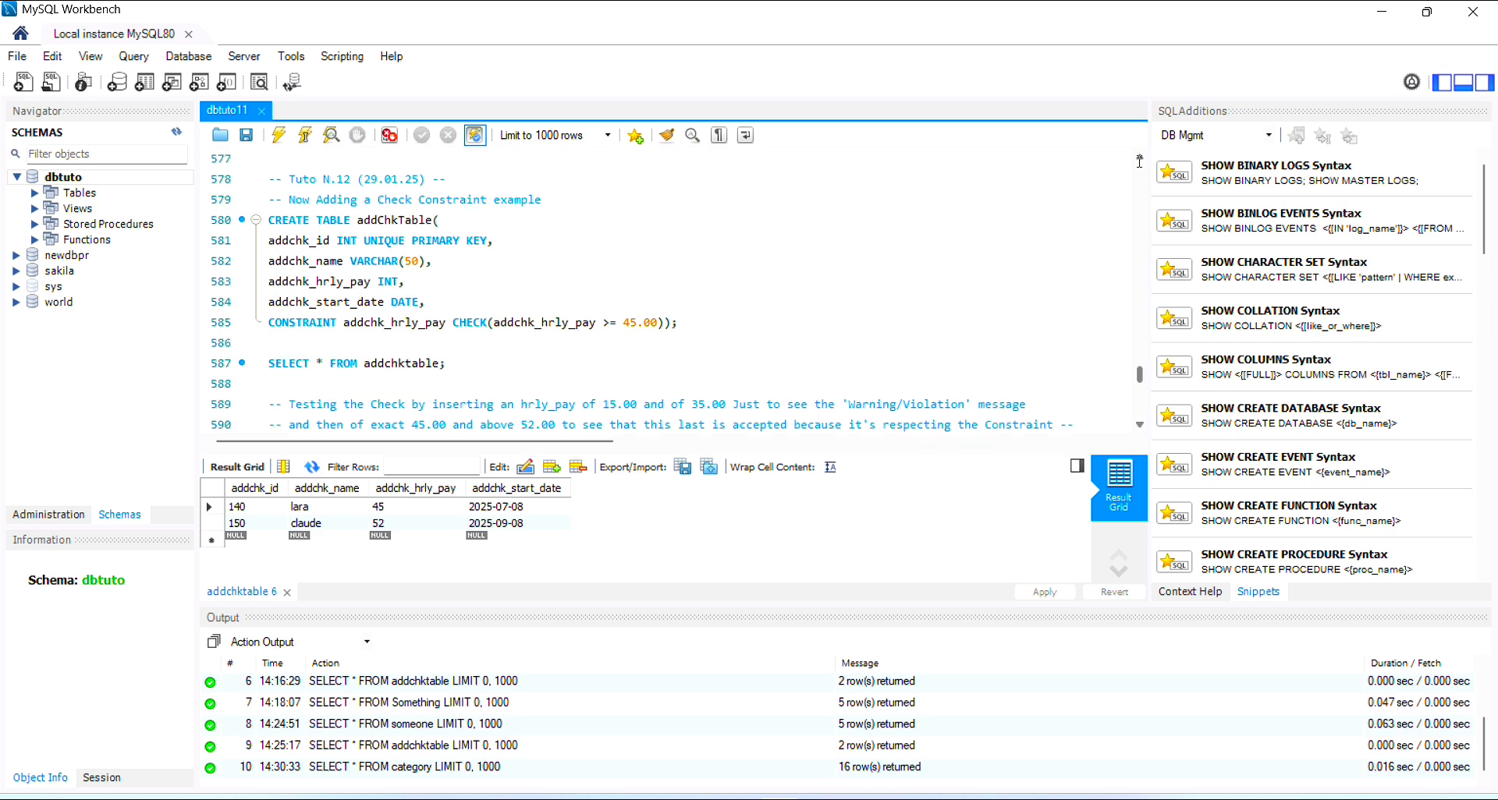
pyautogui.click(18, 56)
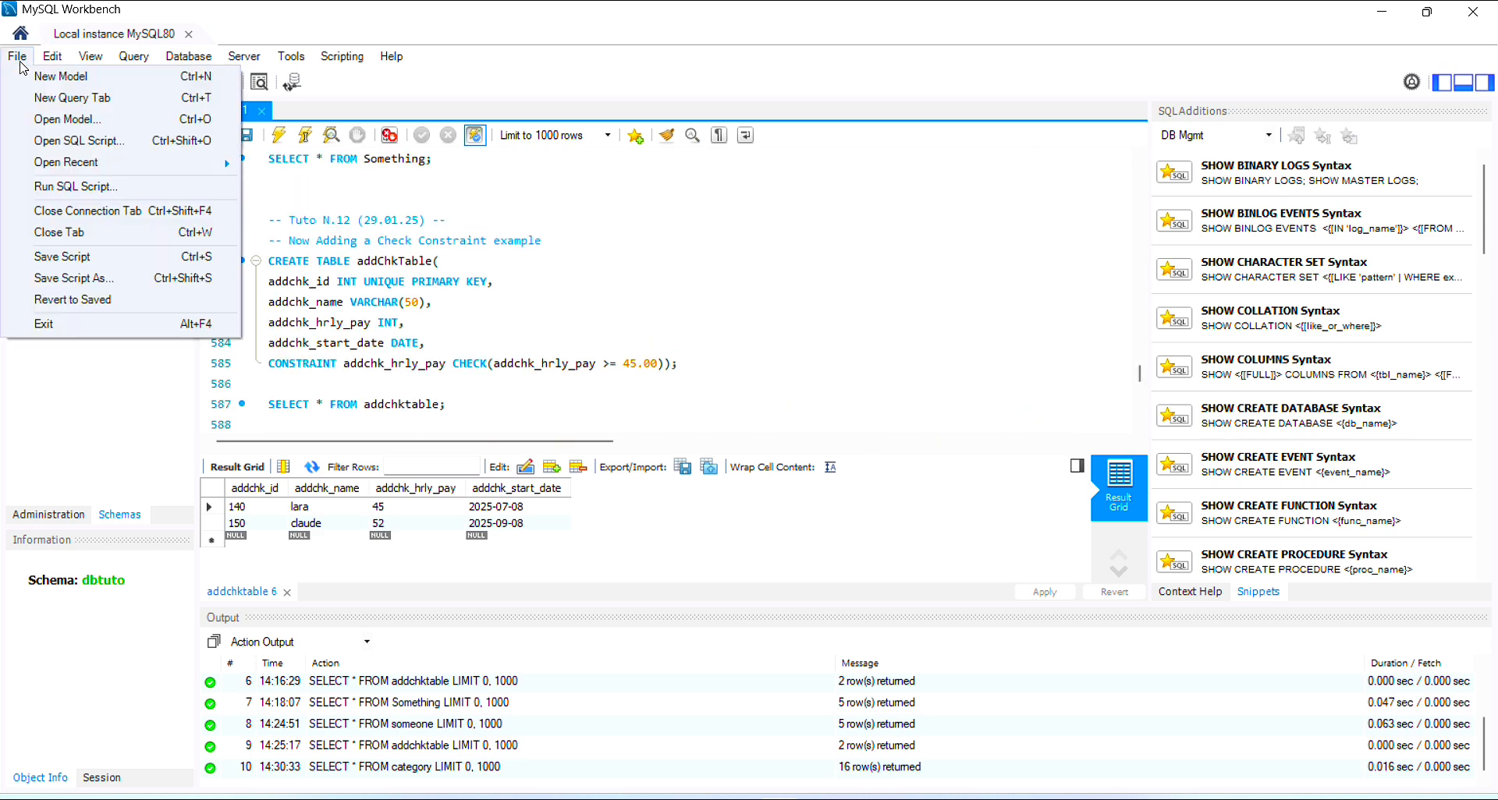
pyautogui.click(104, 279)
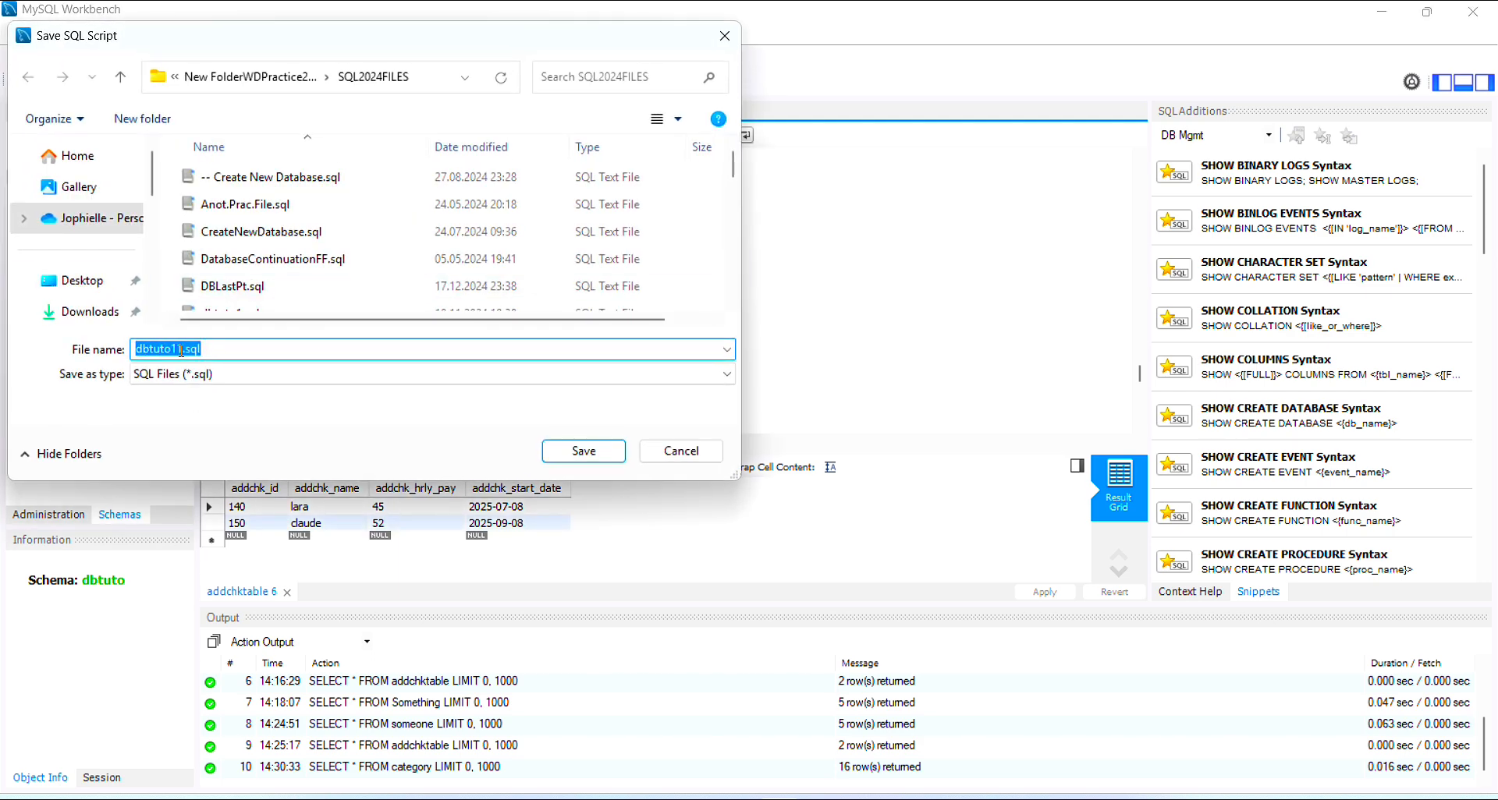
pyautogui.click(184, 350)
pyautogui.press('BackSpace')
pyautogui.press('BackSpace')
pyautogui.press('BackSpace')
pyautogui.press('BackSpace')
pyautogui.press('BackSpace')
pyautogui.press('BackSpace')
pyautogui.press('BackSpace')
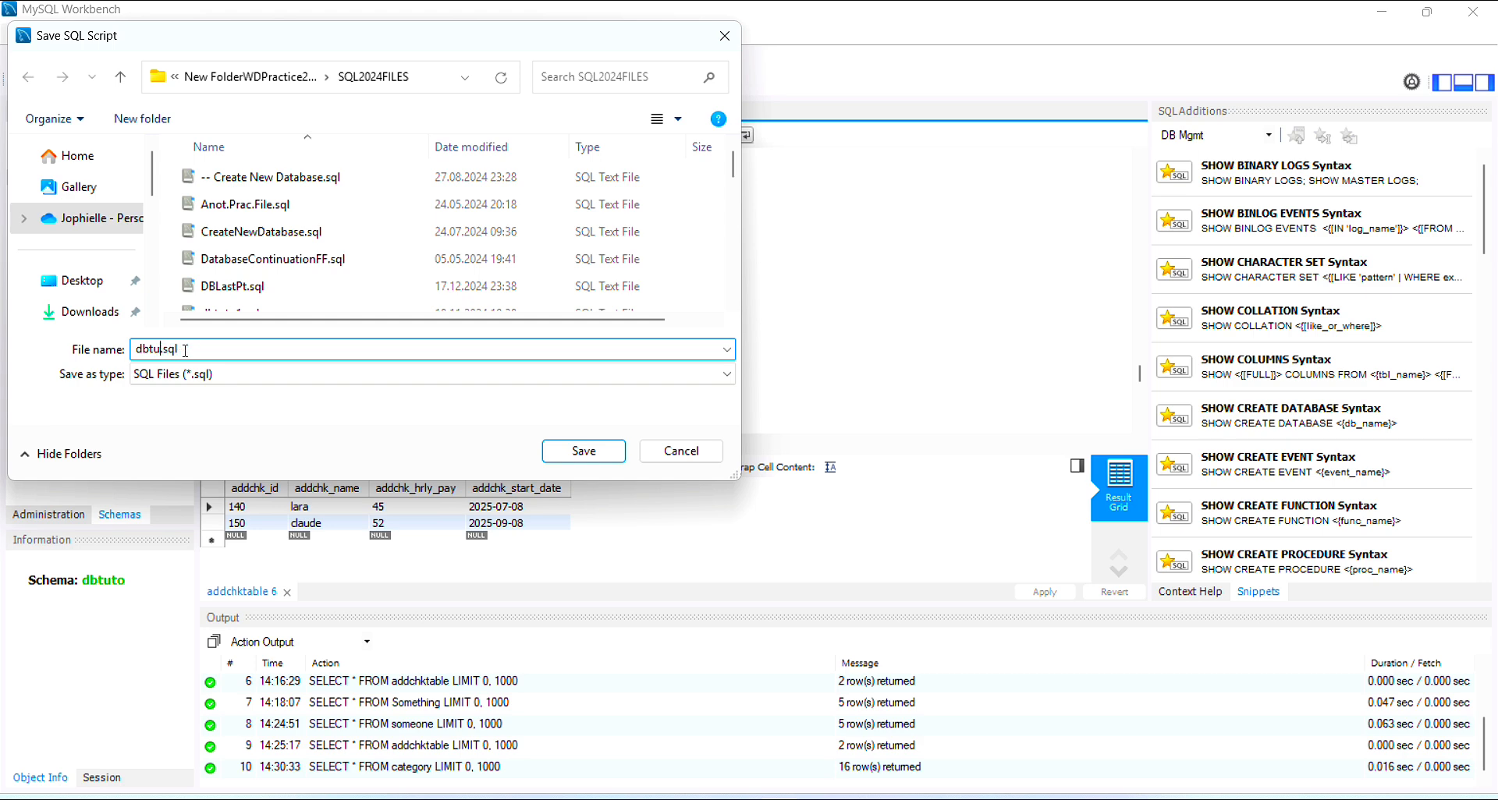
pyautogui.press('BackSpace')
pyautogui.write('w4g')
pyautogui.click(569, 450)
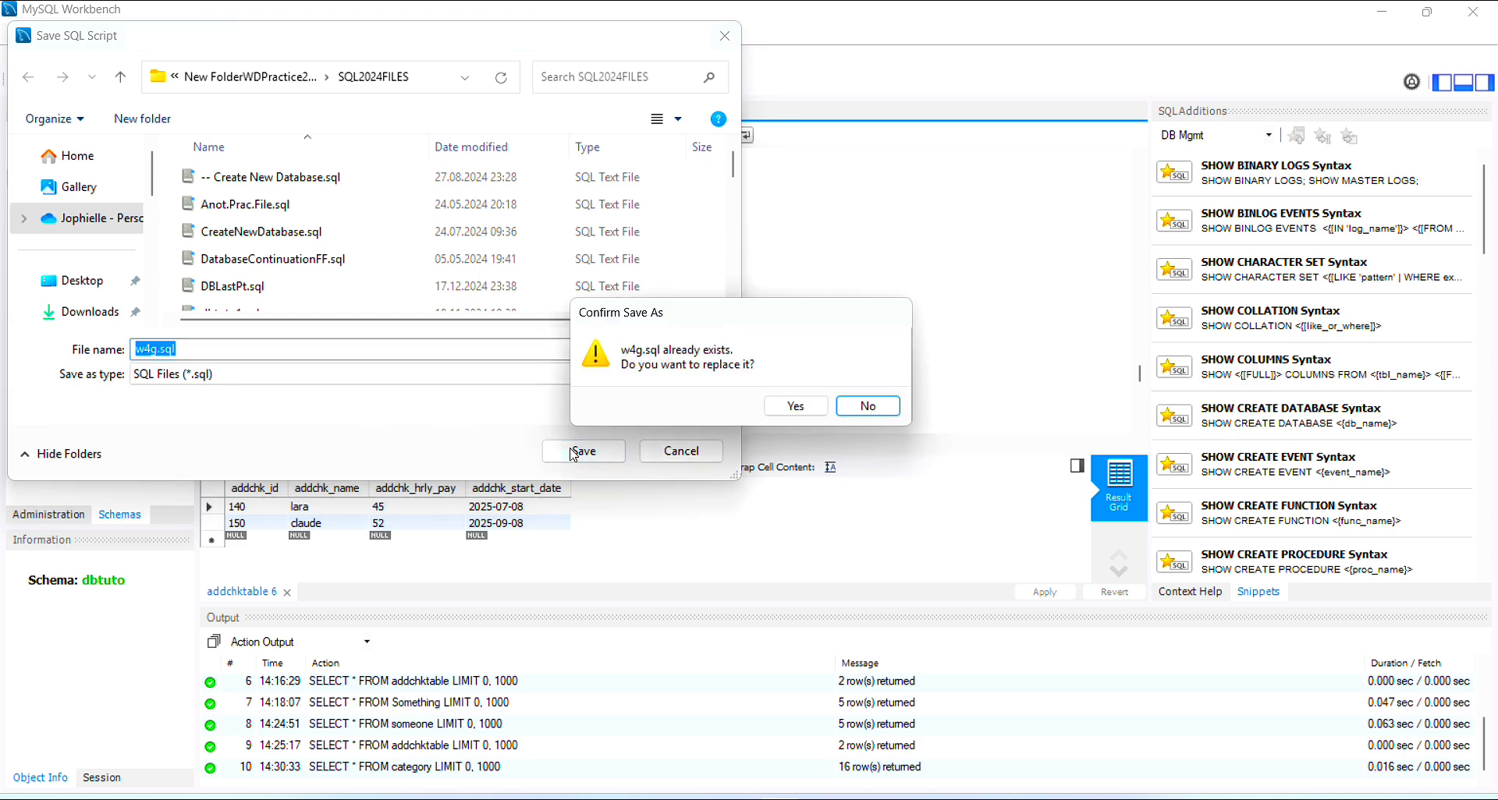
pyautogui.click(794, 407)
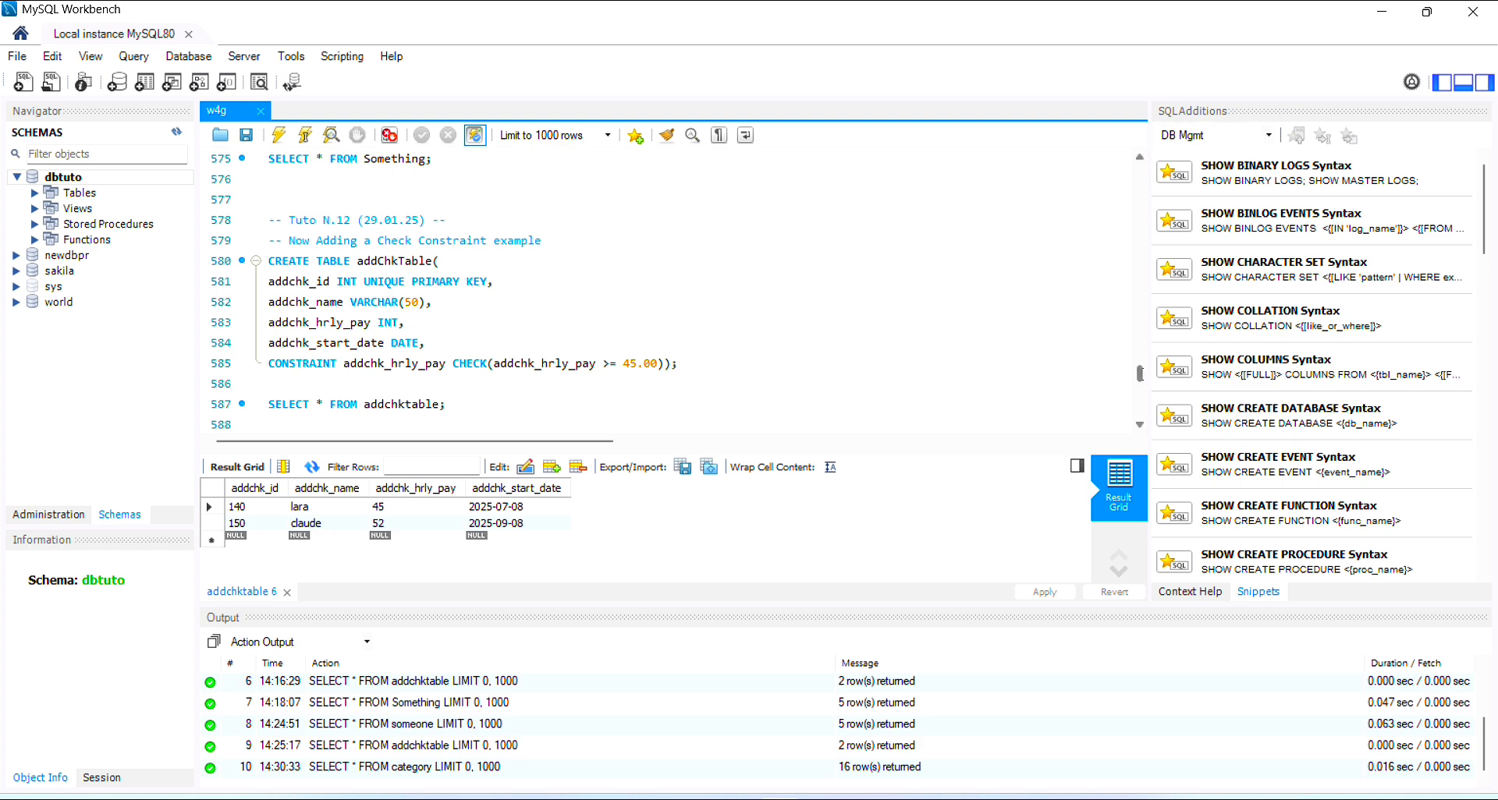
# Look through the w4g script from its opening comments to the products table statements
pyautogui.scroll(4, 1140, 373)
pyautogui.moveTo(1139, 371); pyautogui.dragTo(1141, 165)
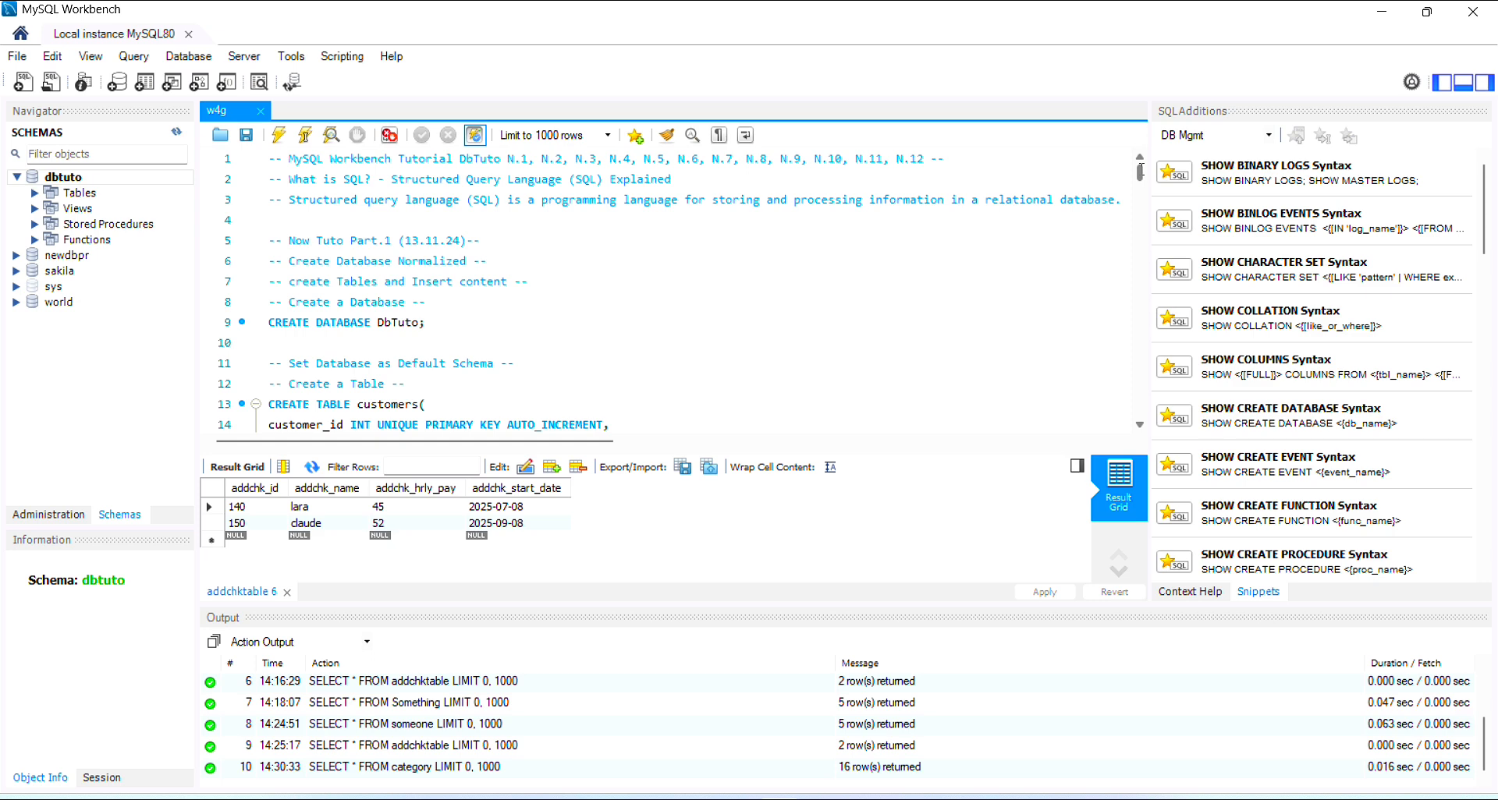
pyautogui.moveTo(1142, 171); pyautogui.dragTo(1160, 200)
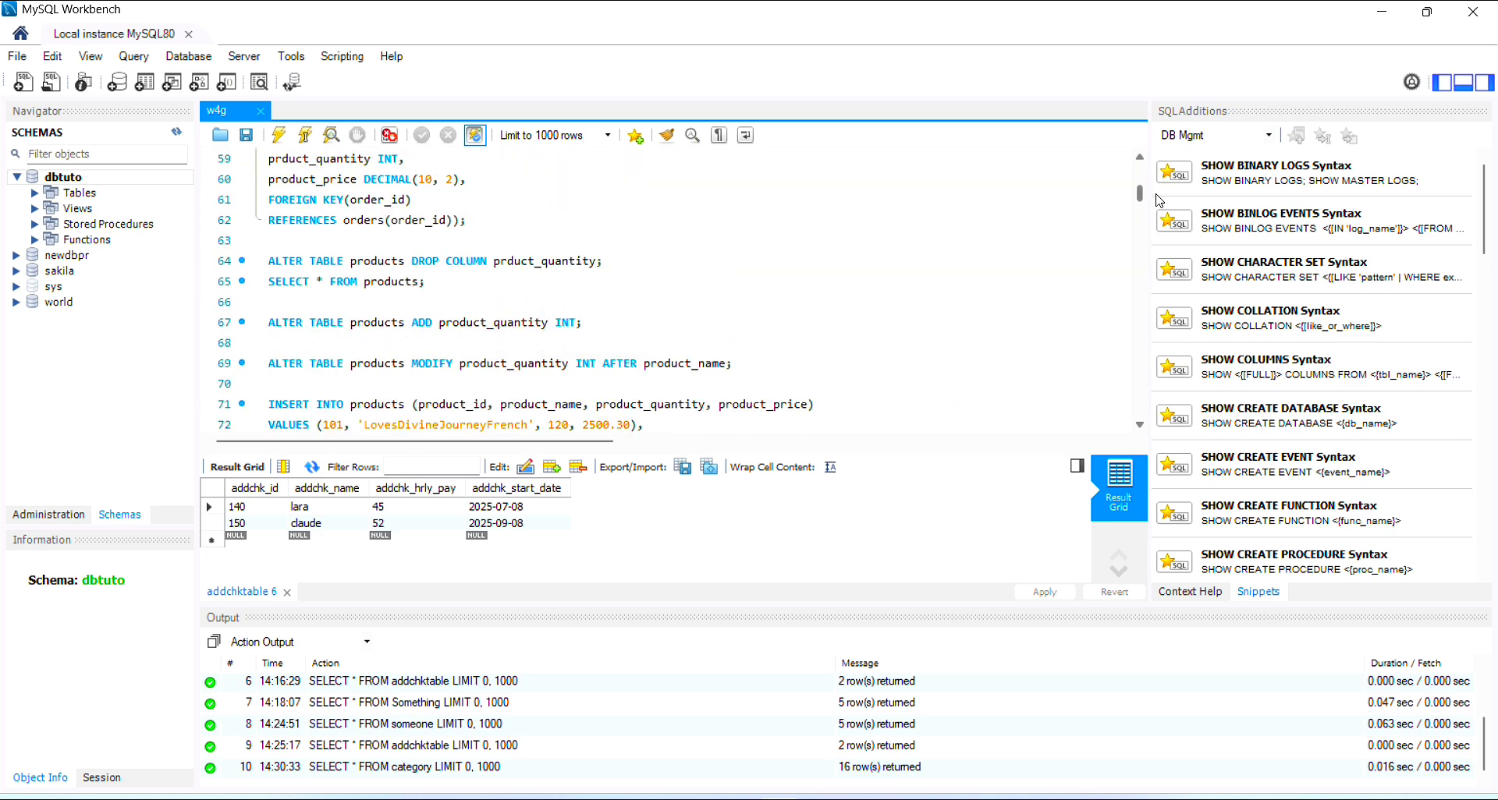